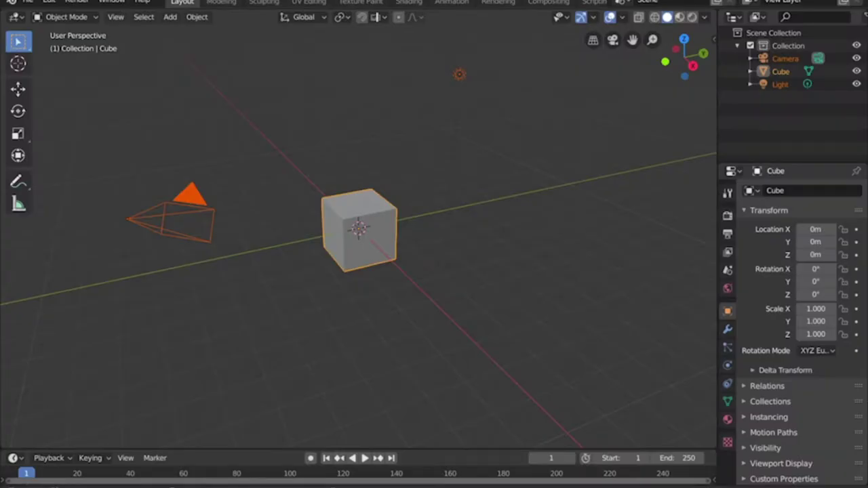
Step: Delete the default cube, camera and light from the scene
{"action": "left_click", "coordinate": [439, 140]}
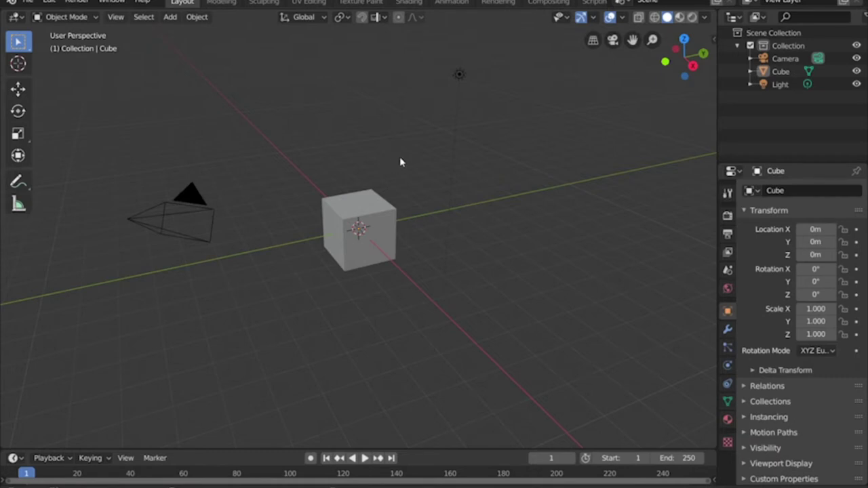
{"action": "key", "text": "a"}
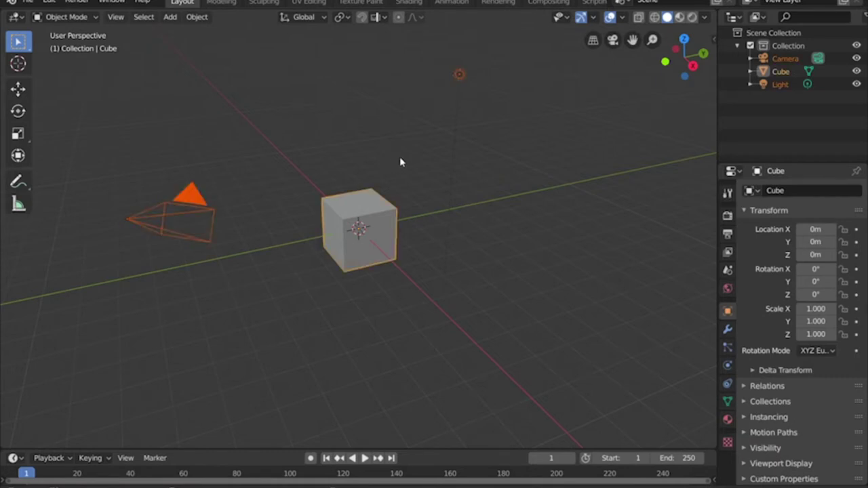
{"action": "key", "text": "Delete"}
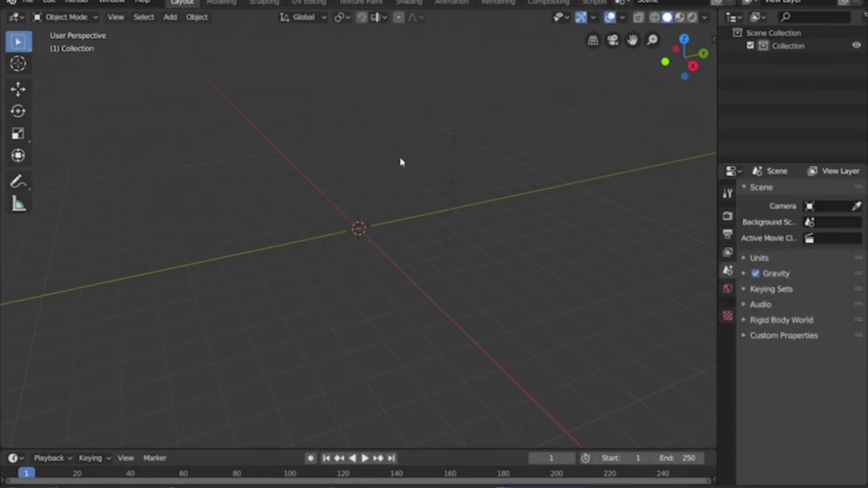
Step: Add a new cube mesh at the origin and enter Edit Mode on it in front view
{"action": "key", "text": "shift+a"}
{"action": "mouse_move", "coordinate": [400, 160]}
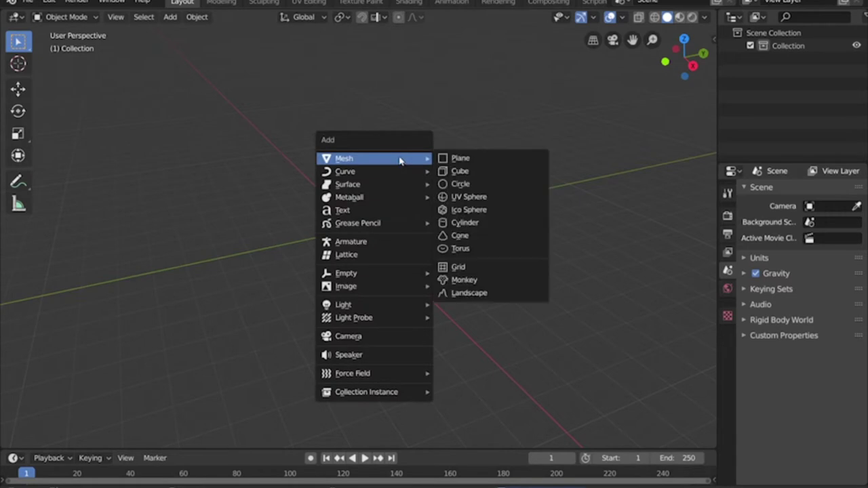
{"action": "left_click", "coordinate": [472, 175]}
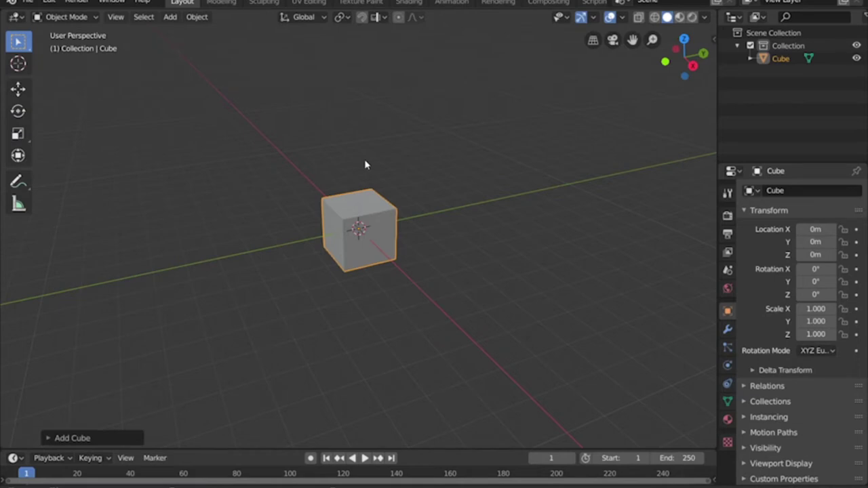
{"action": "key", "text": "Tab"}
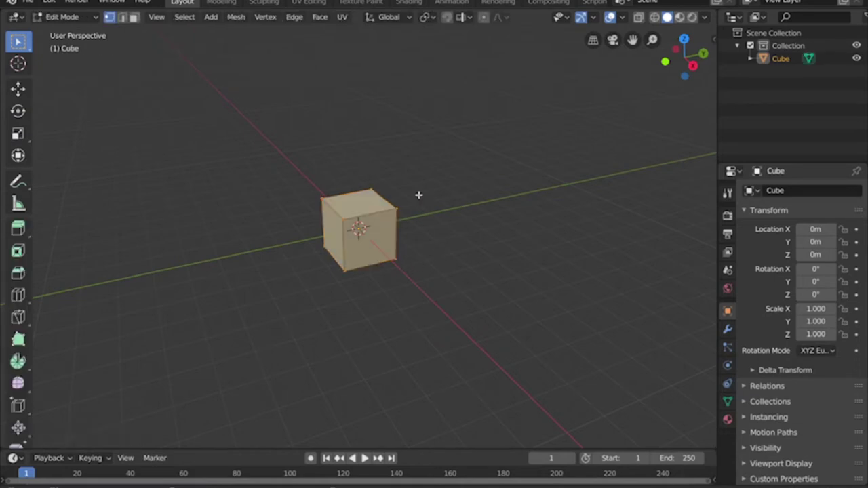
{"action": "key", "text": "KP_1"}
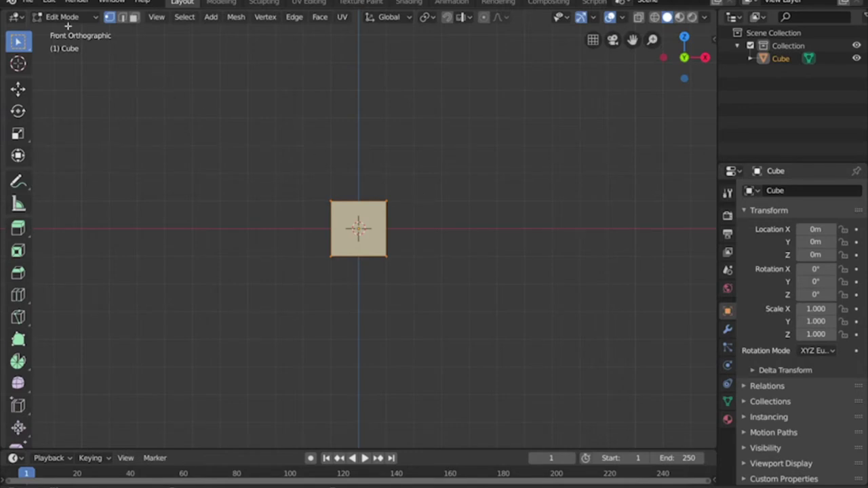
{"action": "left_click", "coordinate": [49, 3]}
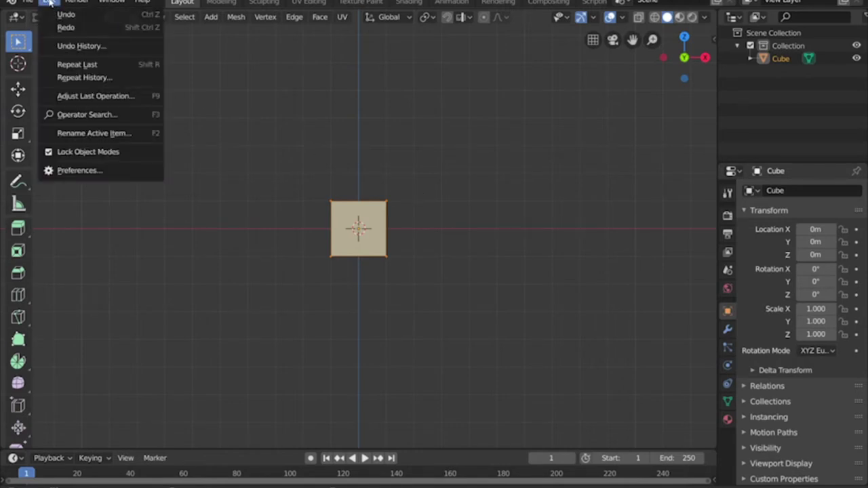
{"action": "left_click", "coordinate": [98, 170]}
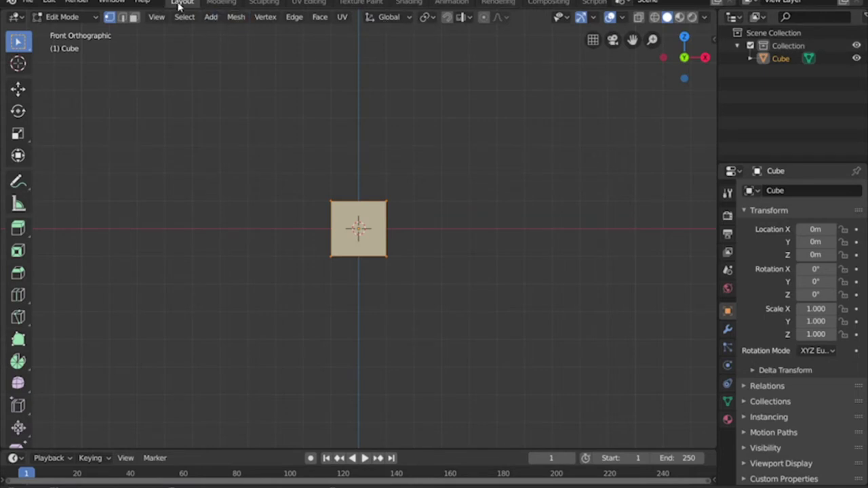
{"action": "left_click", "coordinate": [121, 2]}
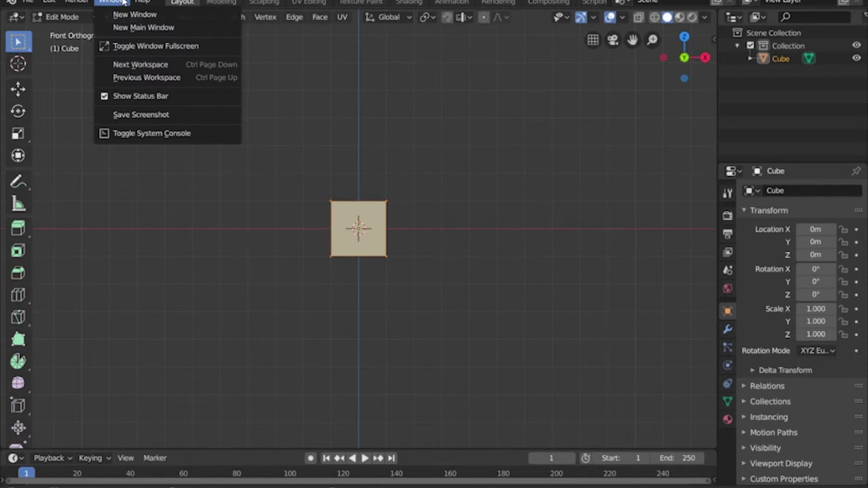
{"action": "mouse_move", "coordinate": [82, 3]}
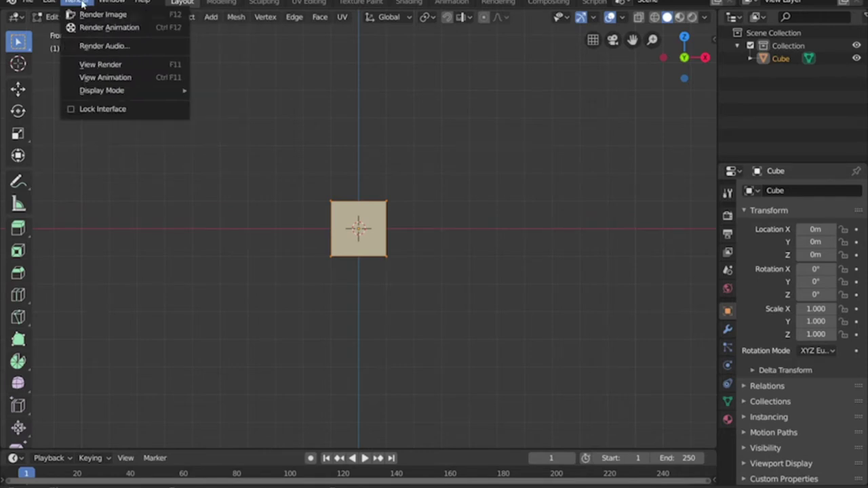
{"action": "mouse_move", "coordinate": [117, 98]}
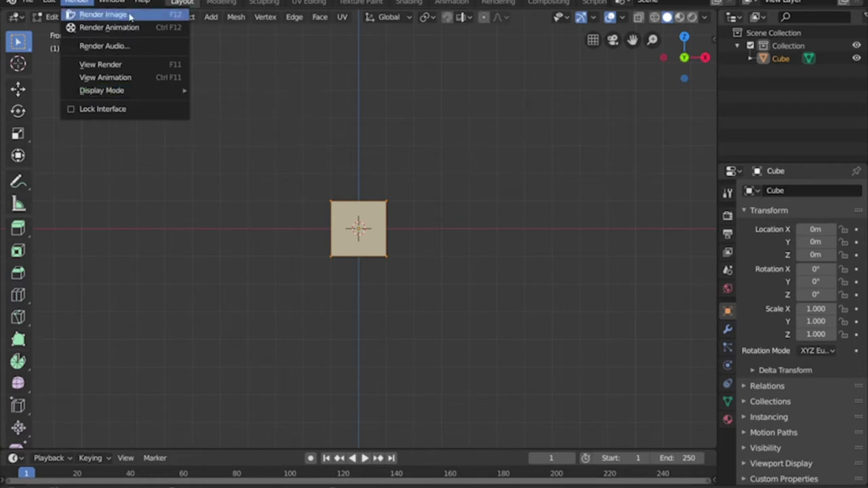
{"action": "mouse_move", "coordinate": [130, 4]}
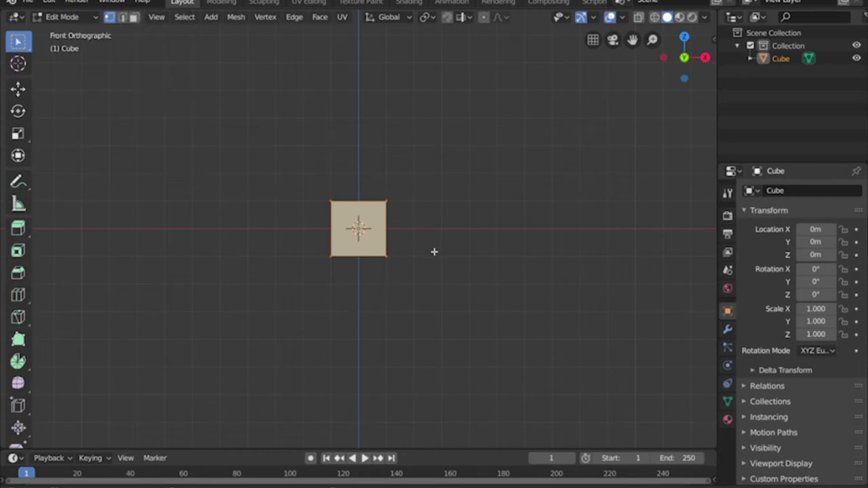
Step: Scale the whole cube along Z only, to a little over twice its height, making an upright box
{"action": "key", "text": "s"}
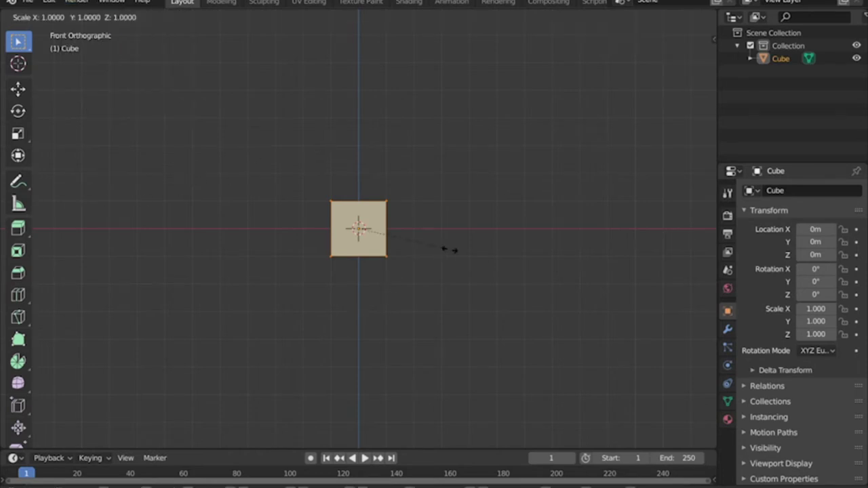
{"action": "key", "text": "z"}
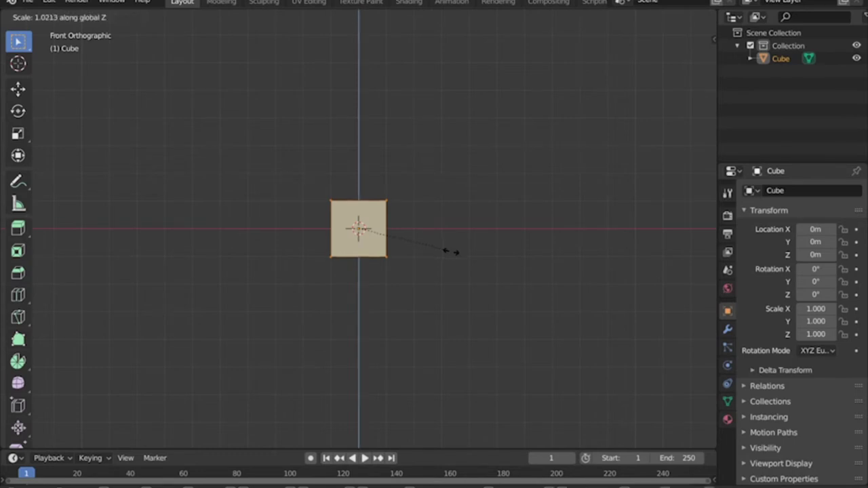
{"action": "left_click", "coordinate": [567, 308]}
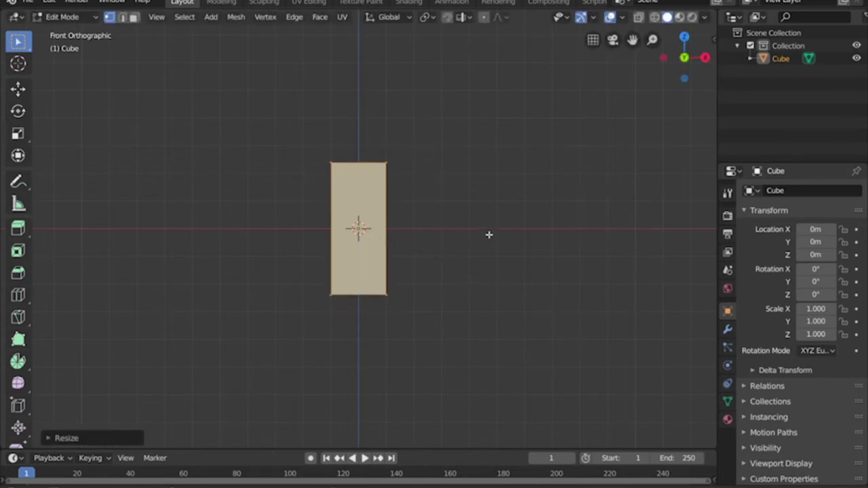
Step: Add two horizontal loop cuts around the box, left unslid, to divide its height into three equal sections
{"action": "mouse_move", "coordinate": [430, 236]}
{"action": "middle_mouse_down"}
{"action": "mouse_move", "coordinate": [502, 241]}
{"action": "mouse_move", "coordinate": [481, 262]}
{"action": "mouse_move", "coordinate": [535, 230]}
{"action": "mouse_move", "coordinate": [488, 291]}
{"action": "mouse_move", "coordinate": [481, 267]}
{"action": "mouse_move", "coordinate": [500, 245]}
{"action": "mouse_move", "coordinate": [441, 242]}
{"action": "middle_mouse_up"}
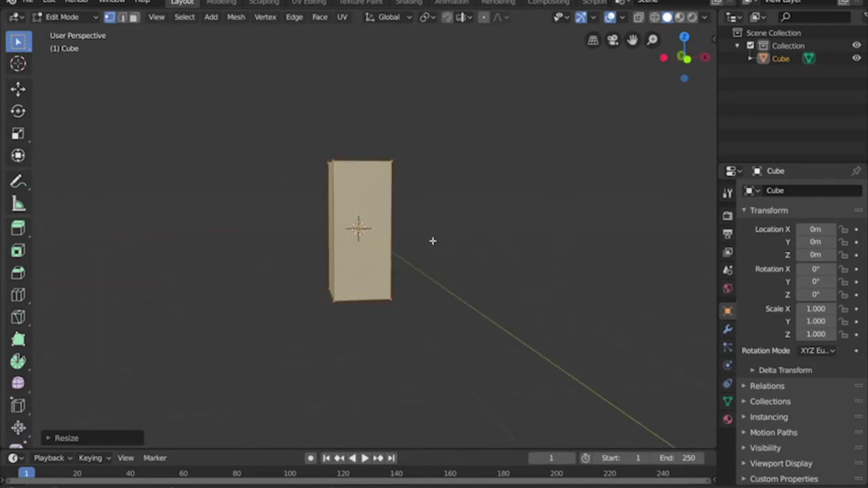
{"action": "left_click", "coordinate": [366, 207]}
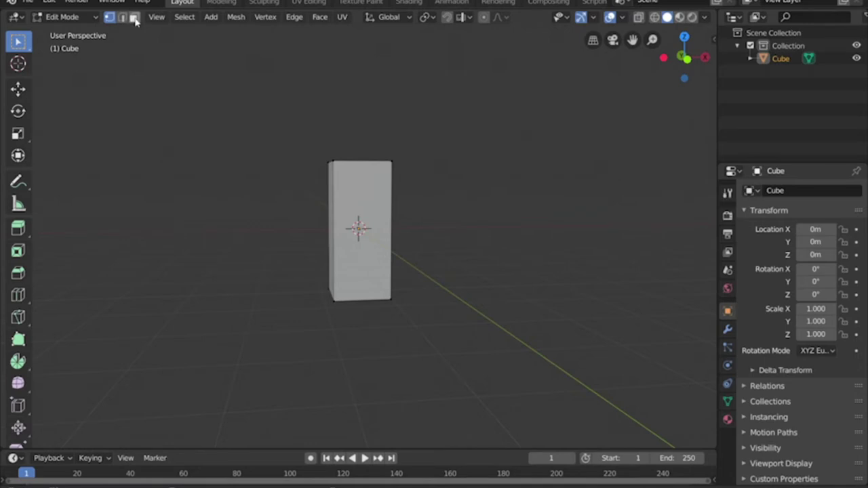
{"action": "left_click", "coordinate": [134, 16]}
{"action": "left_click", "coordinate": [352, 195]}
{"action": "scroll", "coordinate": [352, 195], "scroll_direction": "up", "scroll_amount": 1}
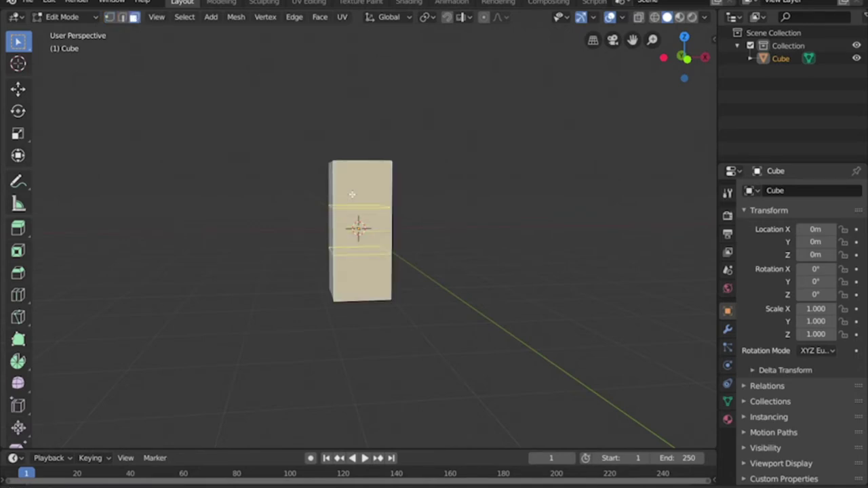
{"action": "left_click", "coordinate": [352, 194]}
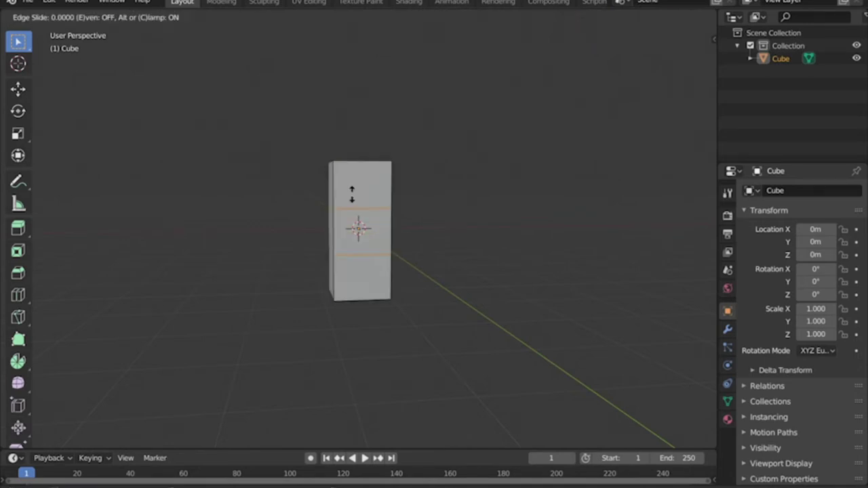
{"action": "left_click", "coordinate": [352, 194]}
Step: Select the three stacked front faces of the box and subdivide them twice into a grid four faces wide
{"action": "middle_click_drag", "start_coordinate": [475, 204], "coordinate": [463, 202]}
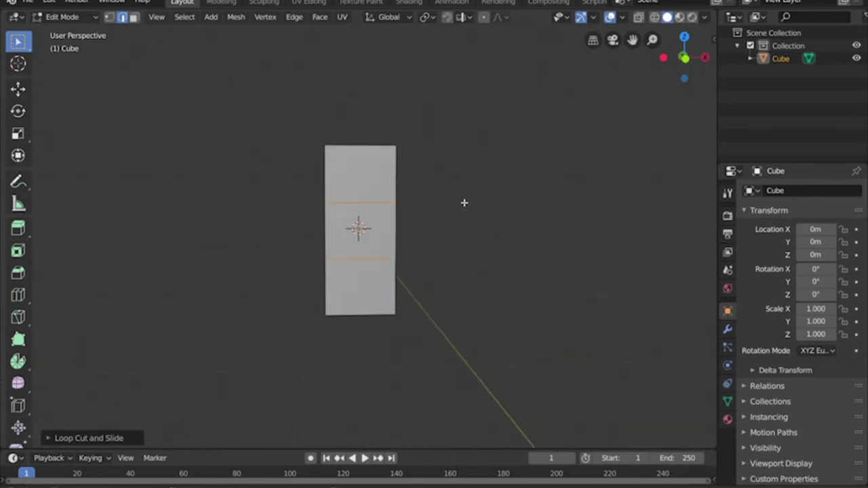
{"action": "key", "text": "KP_1"}
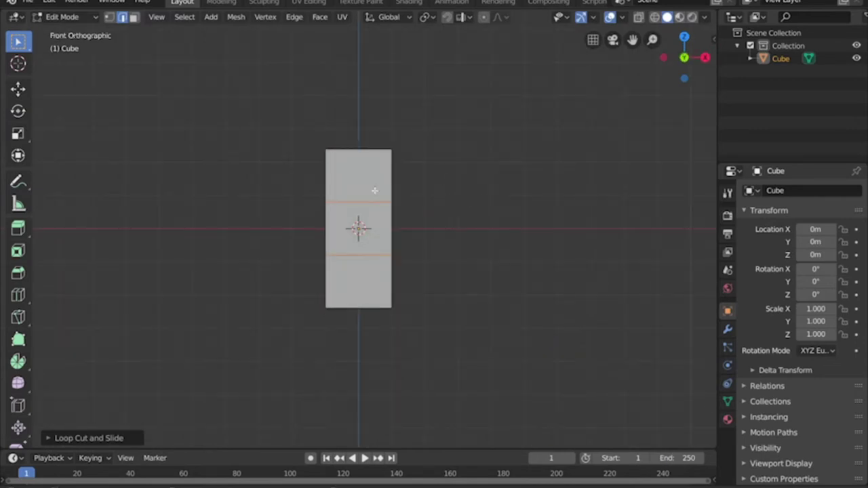
{"action": "key", "text": "3"}
{"action": "left_click", "coordinate": [349, 183]}
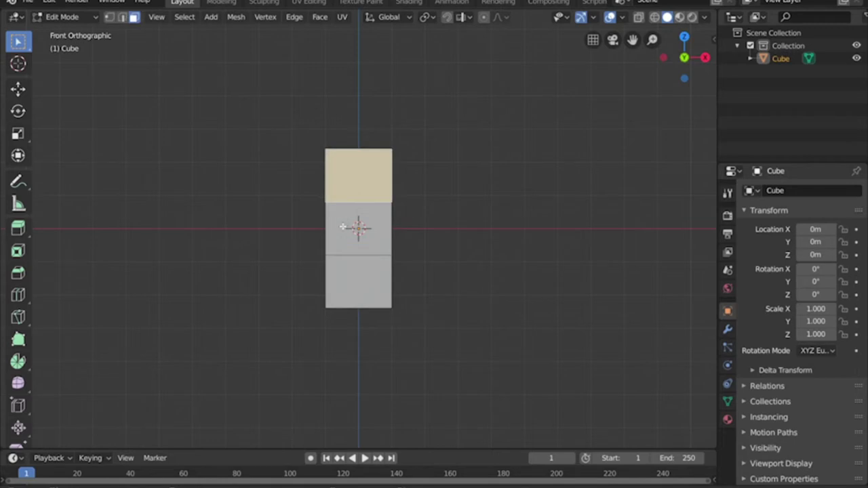
{"action": "left_click", "coordinate": [342, 227], "text": "shift"}
{"action": "left_click", "coordinate": [357, 276], "text": "shift"}
{"action": "right_click", "coordinate": [357, 276]}
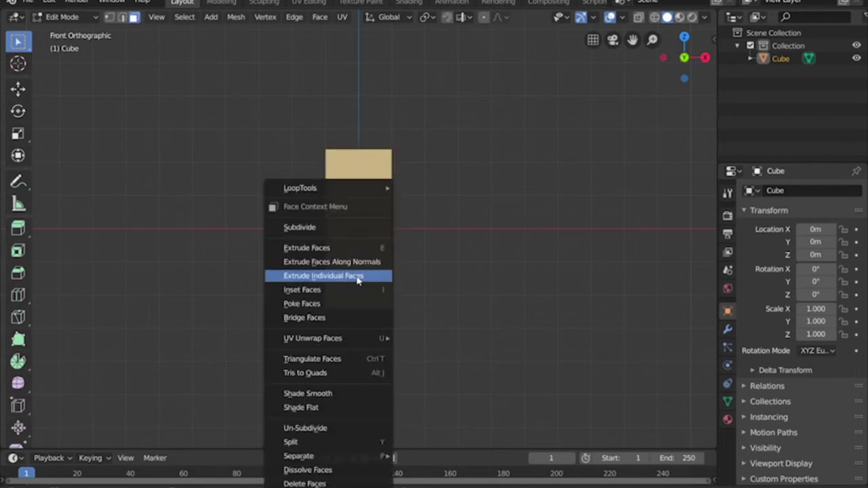
{"action": "left_click", "coordinate": [333, 227]}
{"action": "right_click", "coordinate": [333, 224]}
{"action": "left_click", "coordinate": [327, 223]}
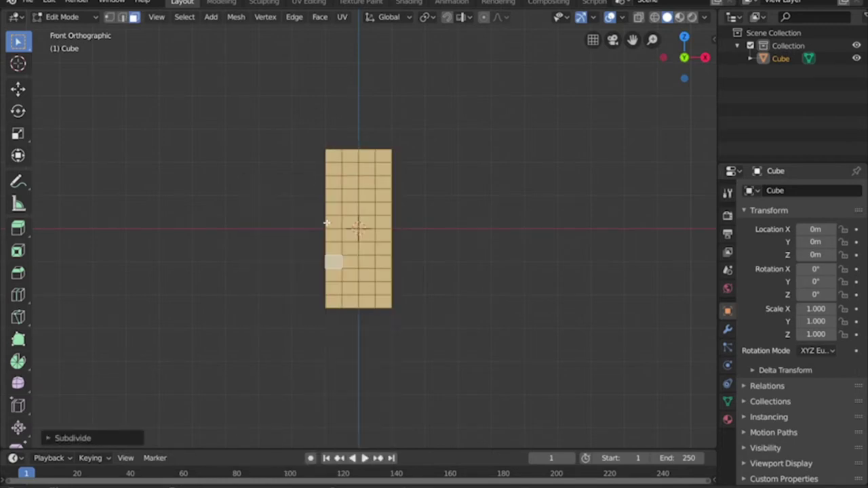
Step: Select only the central 2×2 block of faces in each of the three front sections
{"action": "left_click", "coordinate": [428, 203]}
{"action": "middle_click_drag", "start_coordinate": [427, 203], "coordinate": [452, 206]}
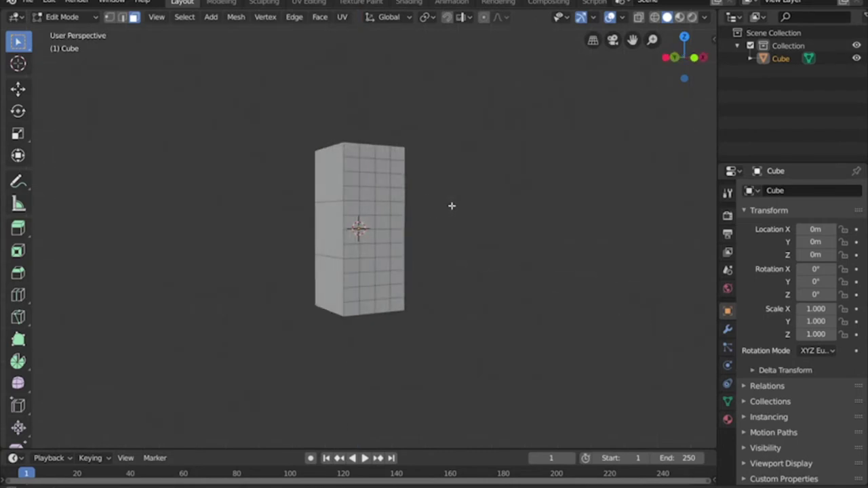
{"action": "left_click_drag", "start_coordinate": [366, 168], "coordinate": [386, 182]}
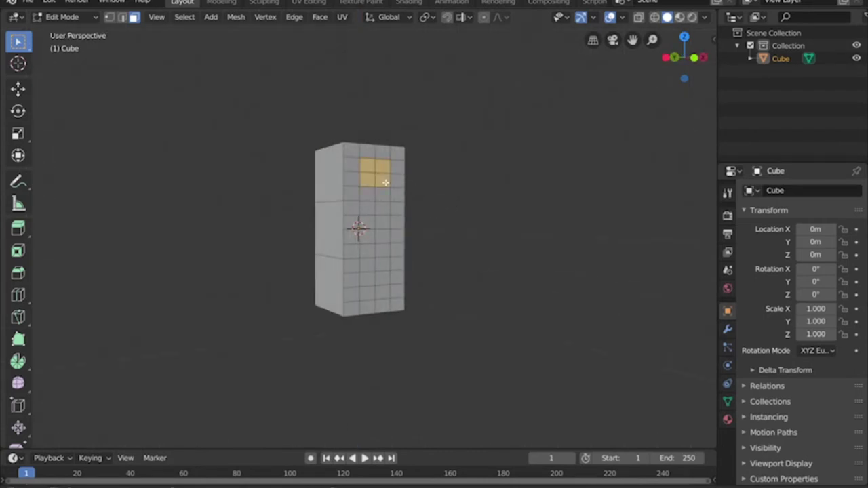
{"action": "left_click_drag", "start_coordinate": [383, 224], "coordinate": [360, 243], "text": "shift"}
{"action": "left_click_drag", "start_coordinate": [383, 279], "coordinate": [367, 293], "text": "shift"}
Step: Try rounding the three selected face blocks with LoopTools Circle, and undo it
{"action": "right_click", "coordinate": [376, 174]}
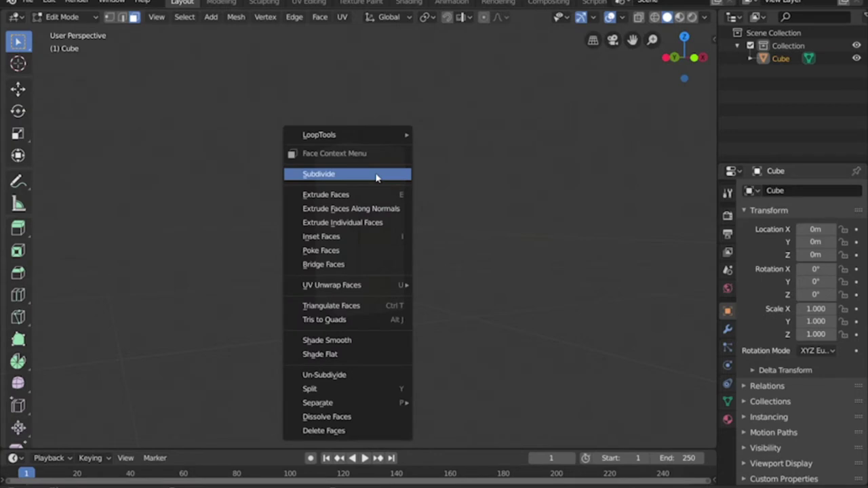
{"action": "mouse_move", "coordinate": [379, 138]}
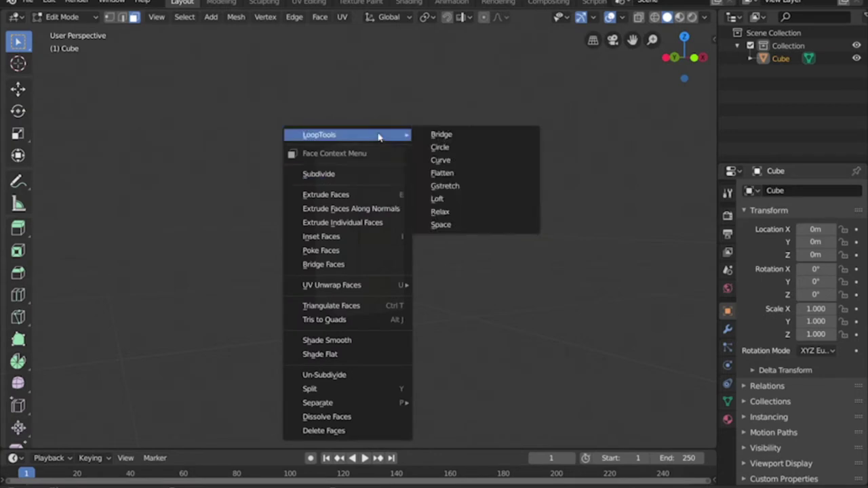
{"action": "left_click", "coordinate": [443, 148]}
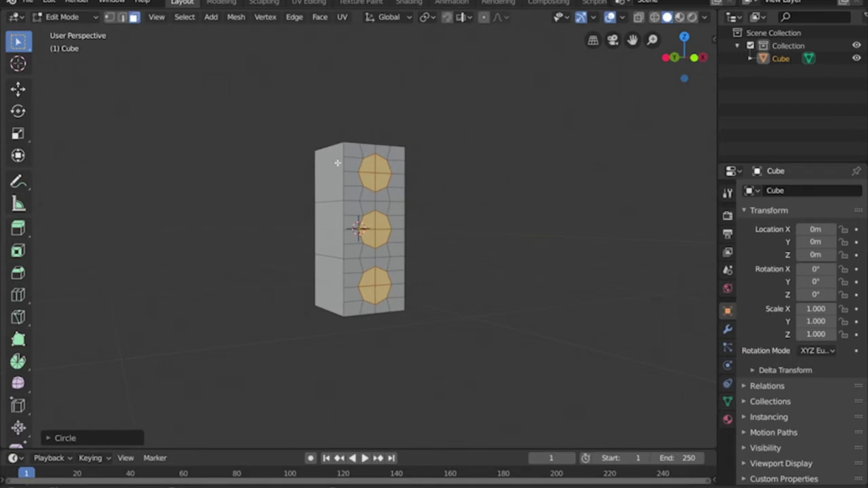
{"action": "key", "text": "ctrl+z"}
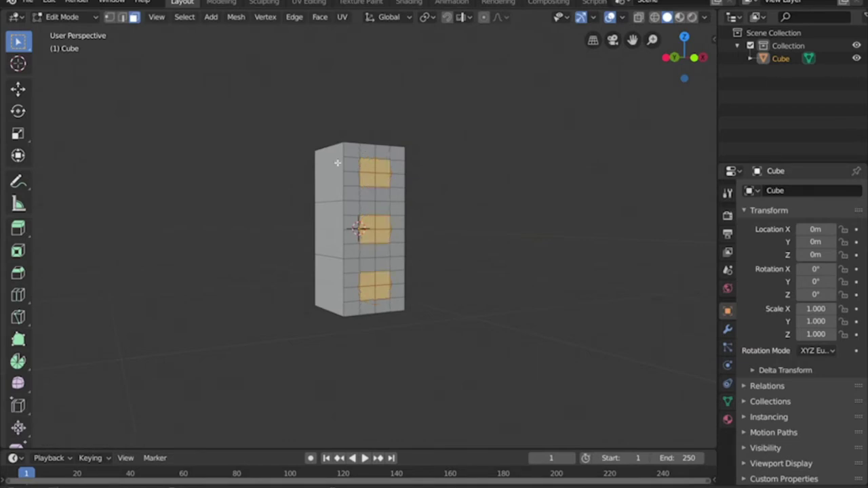
Step: Subdivide the three selected face blocks once and shape them into circles with LoopTools Circle
{"action": "right_click", "coordinate": [380, 172]}
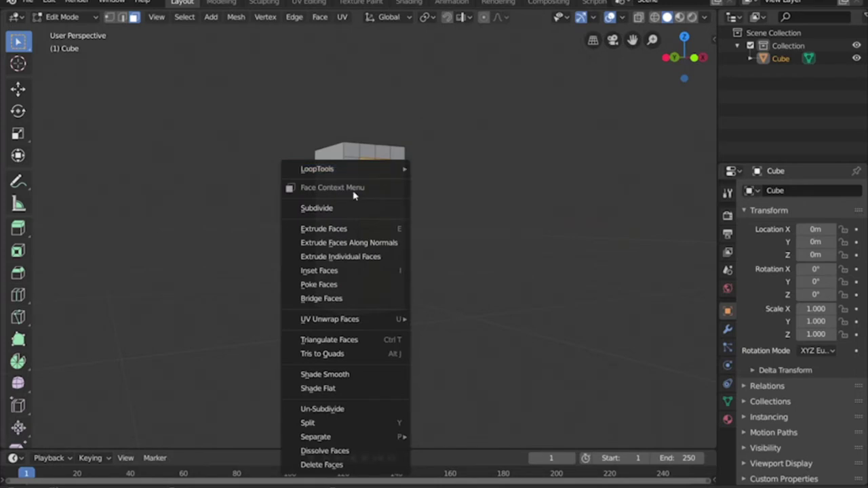
{"action": "left_click", "coordinate": [347, 210]}
{"action": "right_click", "coordinate": [375, 172]}
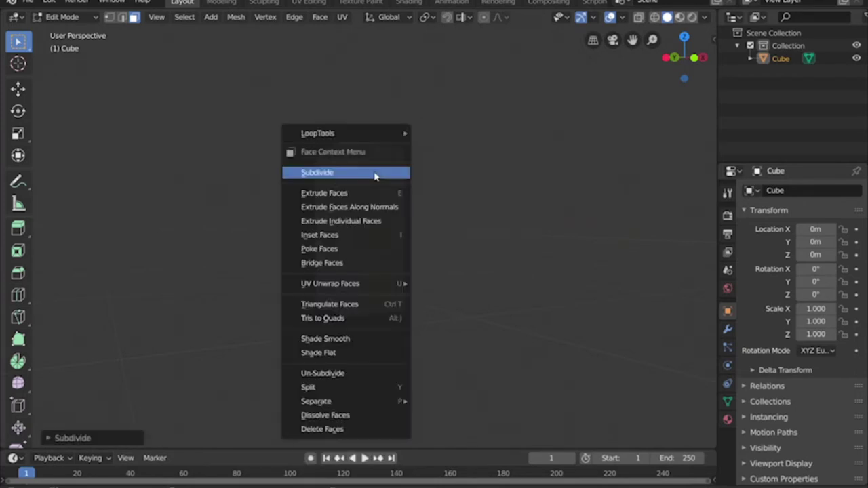
{"action": "mouse_move", "coordinate": [388, 136]}
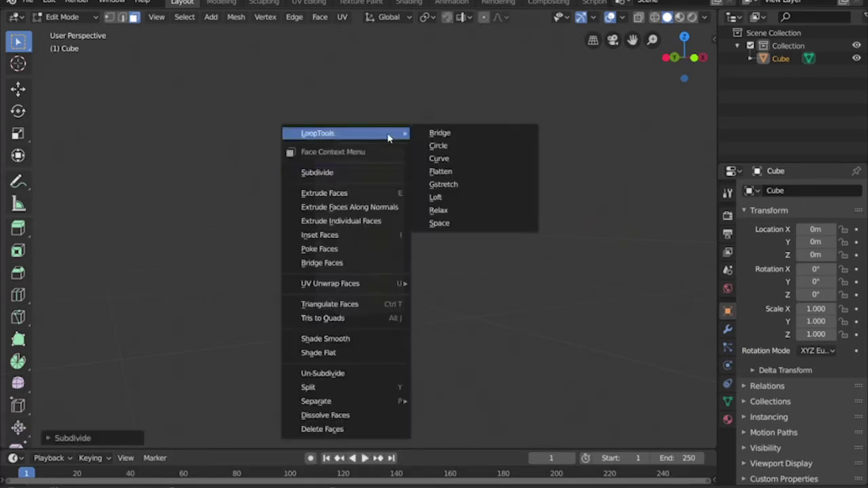
{"action": "left_click", "coordinate": [437, 145]}
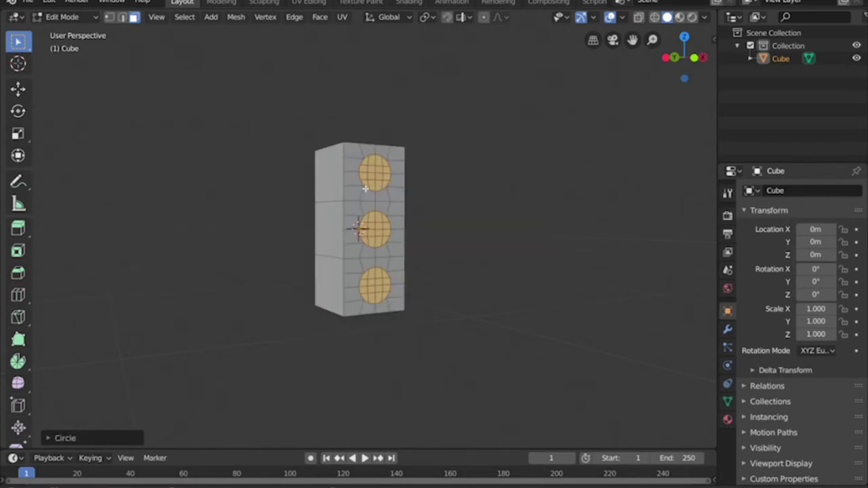
Step: Look at the LoopTools operations available for the selected faces, and open the Preferences
{"action": "right_click", "coordinate": [383, 173]}
{"action": "mouse_move", "coordinate": [382, 174]}
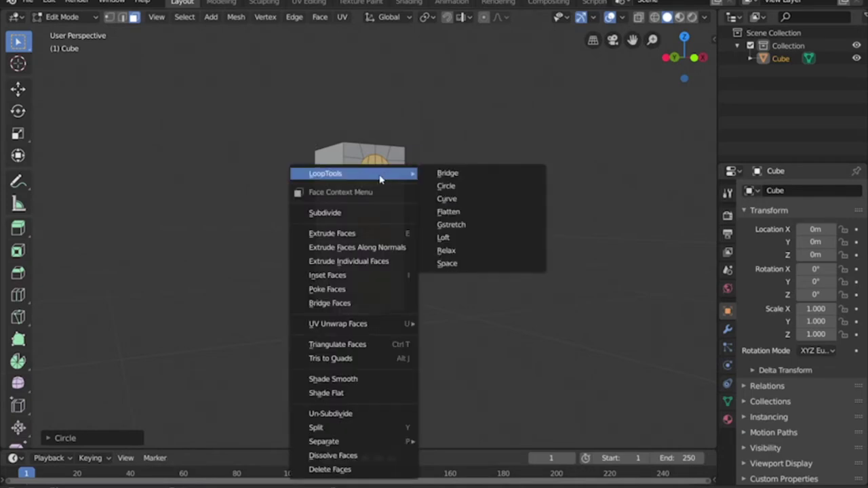
{"action": "right_click", "coordinate": [380, 177]}
{"action": "left_click", "coordinate": [51, 3]}
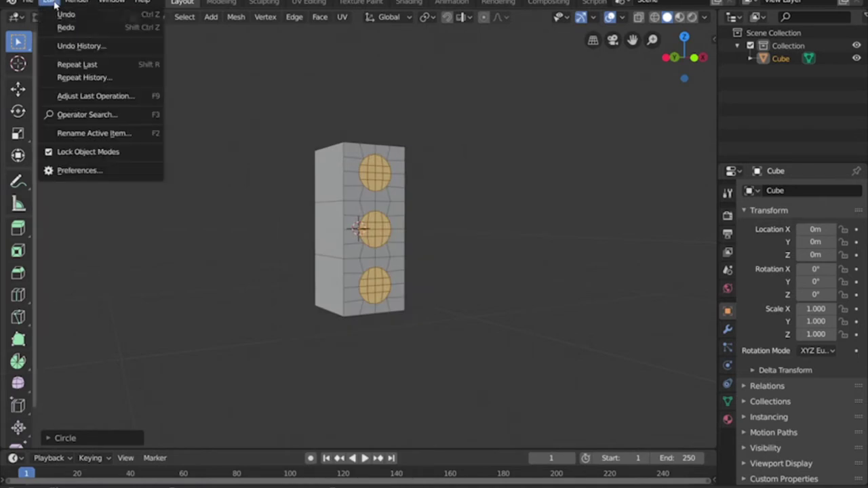
{"action": "left_click", "coordinate": [87, 173]}
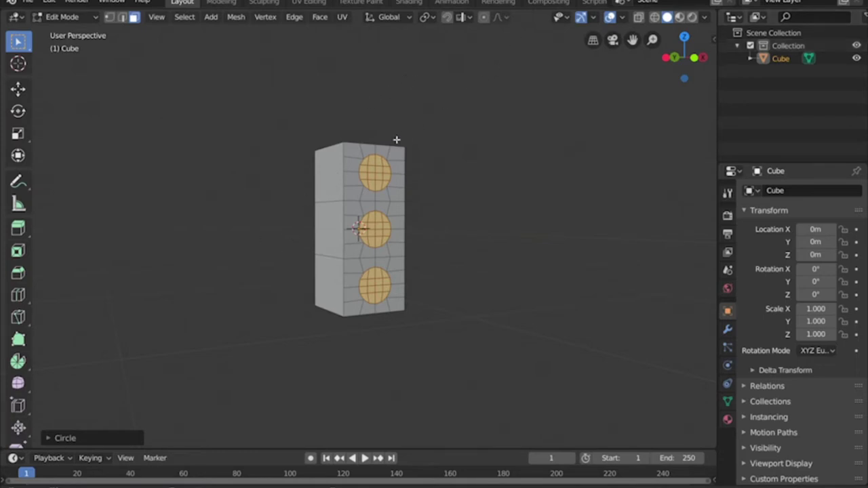
Step: Delete the faces inside the three circles on the box's front to leave round openings
{"action": "middle_click_drag", "start_coordinate": [401, 199], "coordinate": [381, 222]}
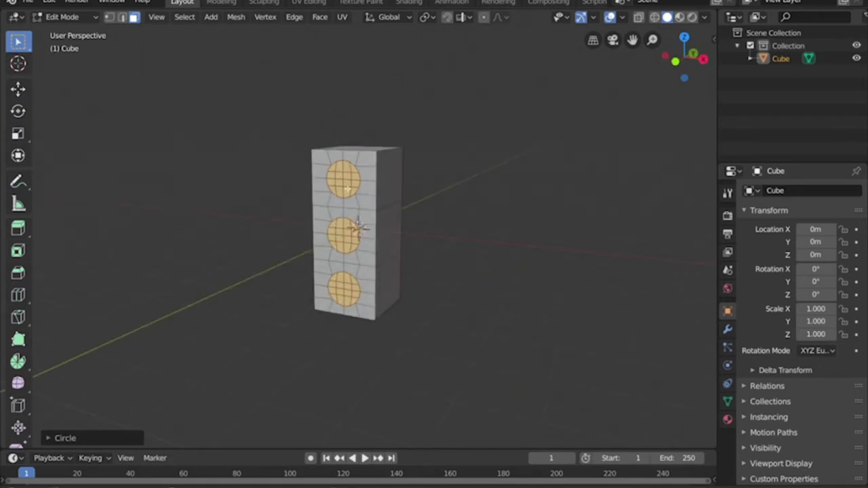
{"action": "right_click", "coordinate": [345, 189]}
{"action": "key", "text": "KP_1"}
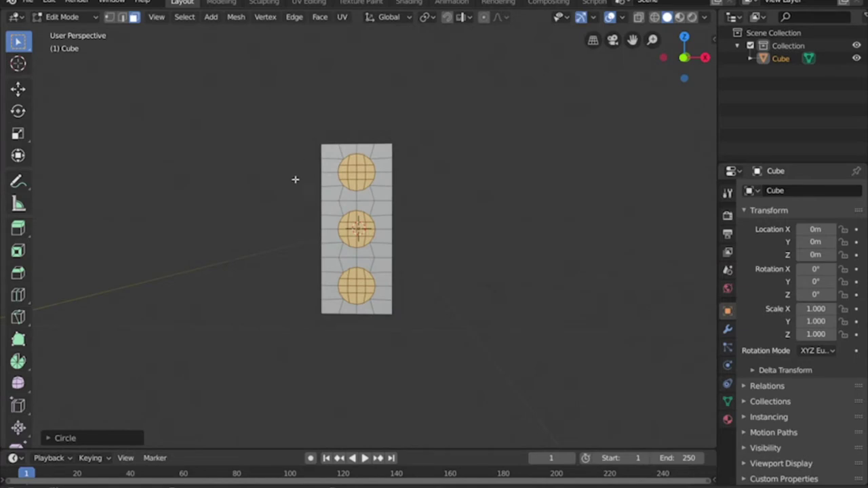
{"action": "key", "text": "alt+a"}
{"action": "middle_click_drag", "start_coordinate": [459, 184], "coordinate": [426, 192]}
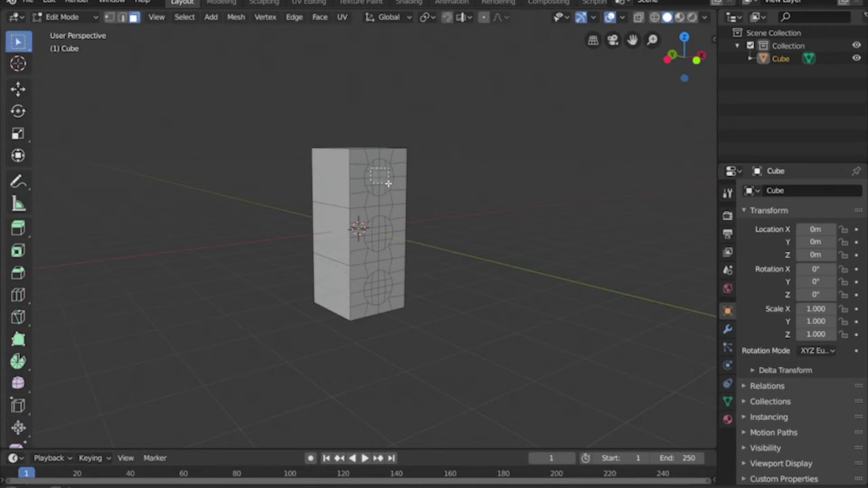
{"action": "key", "text": "l"}
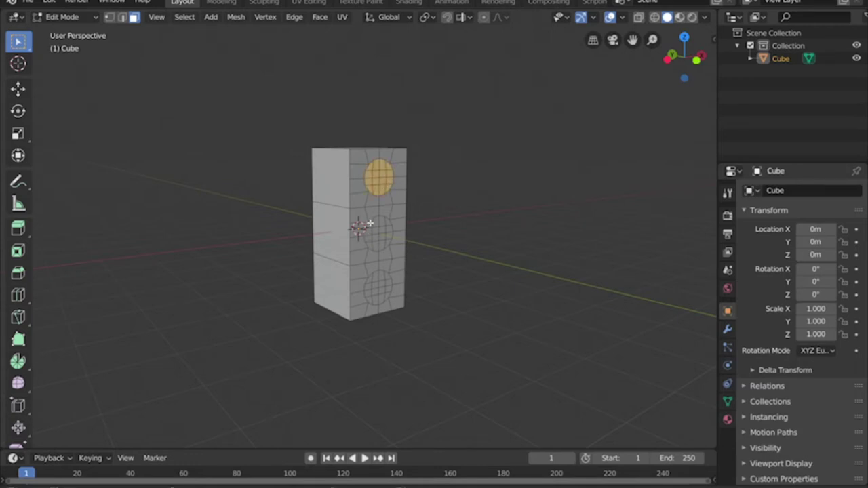
{"action": "left_click_drag", "start_coordinate": [370, 227], "coordinate": [389, 243]}
{"action": "left_click", "coordinate": [387, 255], "text": "shift"}
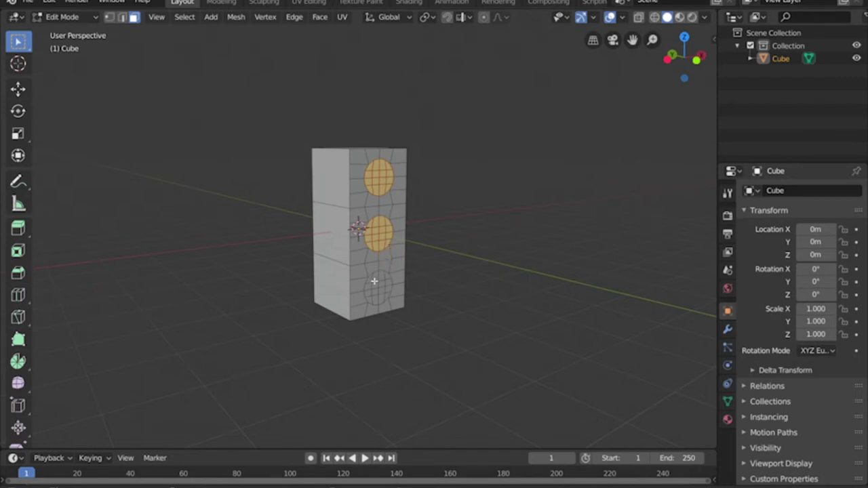
{"action": "left_click_drag", "start_coordinate": [370, 280], "coordinate": [386, 291], "text": "shift"}
{"action": "key", "text": "x"}
{"action": "left_click", "coordinate": [371, 327]}
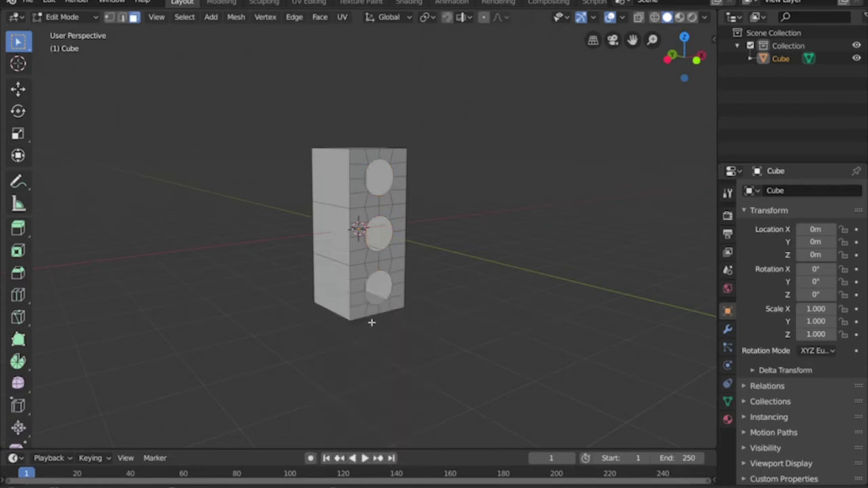
Step: Select the three stacked faces on both long sides adjoining the front of the box
{"action": "mouse_move", "coordinate": [438, 192]}
{"action": "middle_mouse_down"}
{"action": "mouse_move", "coordinate": [376, 184]}
{"action": "mouse_move", "coordinate": [441, 196]}
{"action": "middle_mouse_up"}
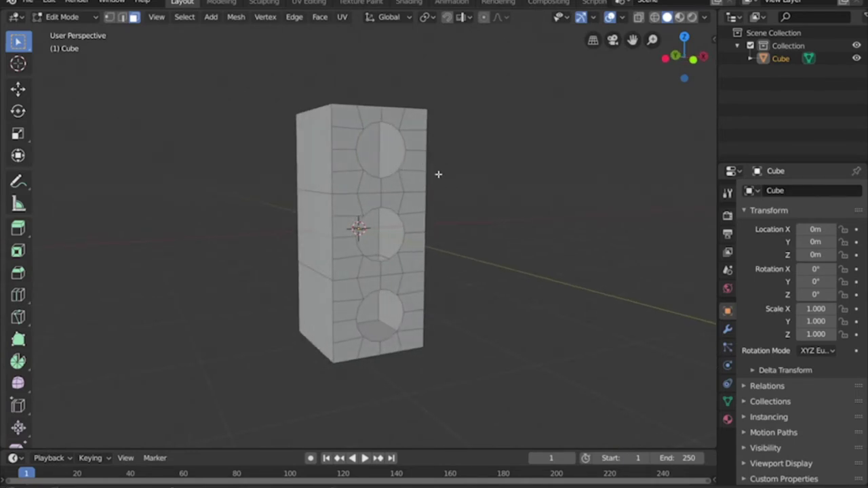
{"action": "middle_click_drag", "start_coordinate": [438, 175], "coordinate": [481, 194]}
{"action": "scroll", "coordinate": [488, 185], "scroll_direction": "down", "scroll_amount": 3}
{"action": "scroll", "coordinate": [473, 179], "scroll_direction": "up", "scroll_amount": 2}
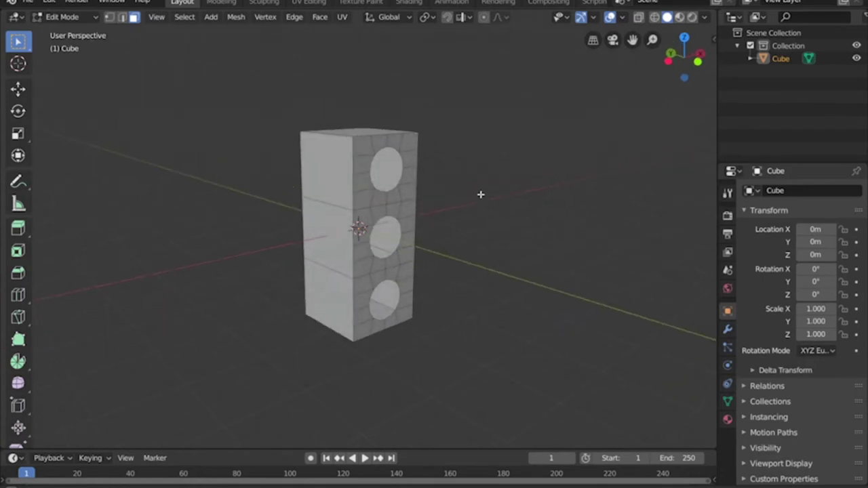
{"action": "left_click", "coordinate": [334, 166]}
{"action": "left_click", "coordinate": [335, 229], "text": "shift"}
{"action": "left_click", "coordinate": [335, 285], "text": "shift"}
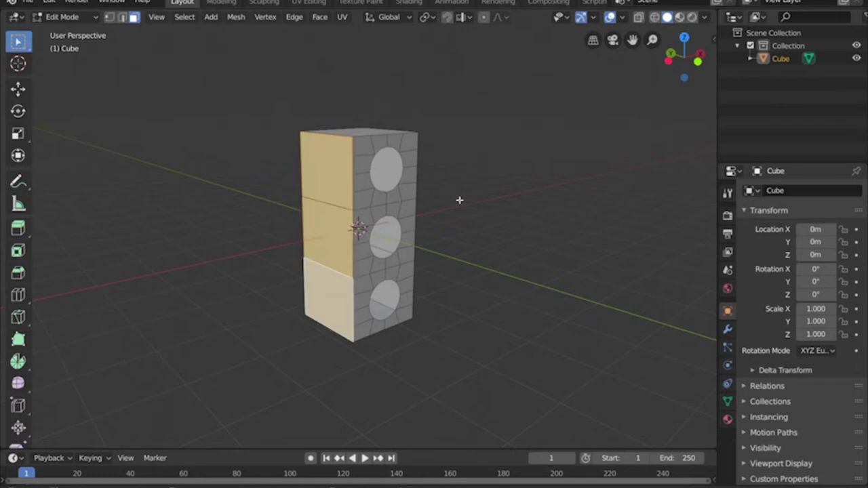
{"action": "middle_click_drag", "start_coordinate": [459, 200], "coordinate": [368, 163]}
{"action": "left_click", "coordinate": [368, 162], "text": "shift"}
{"action": "left_click", "coordinate": [396, 261], "text": "shift"}
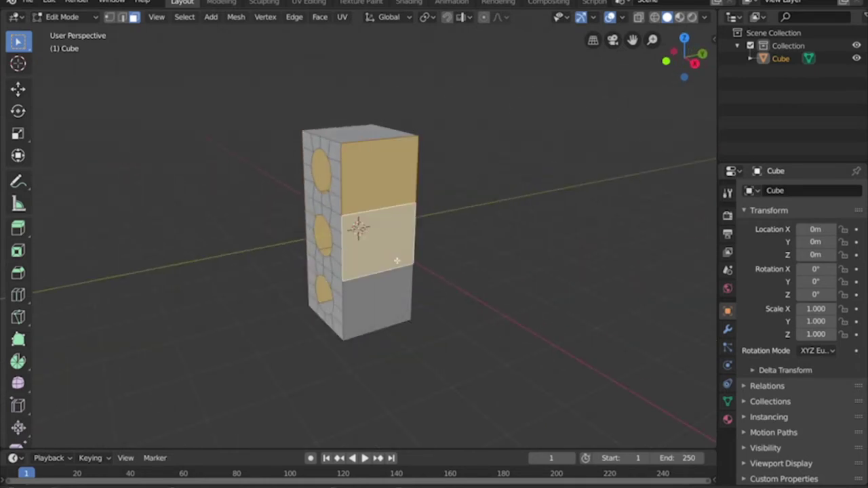
{"action": "left_click", "coordinate": [394, 287], "text": "shift"}
Step: Inset the selected side faces slightly, extrude them outward with Extrude Individual Faces, and clear the selection
{"action": "middle_click_drag", "start_coordinate": [475, 246], "coordinate": [516, 217]}
{"action": "key", "text": "i"}
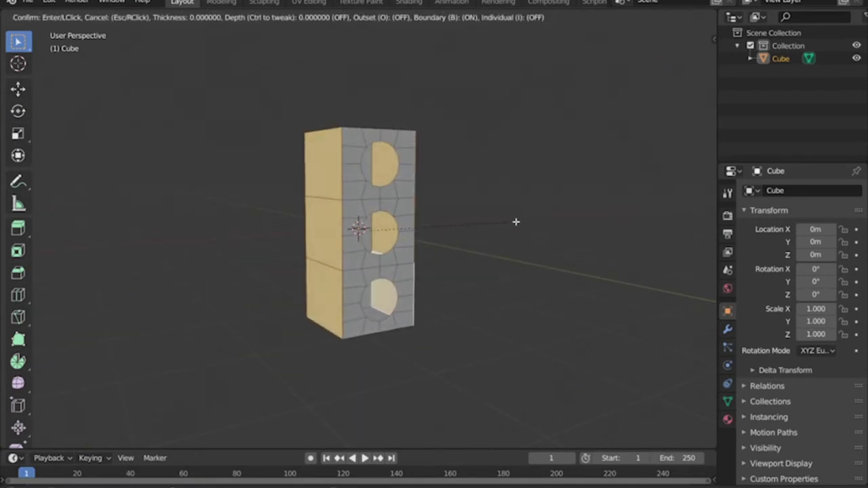
{"action": "left_click", "coordinate": [510, 222]}
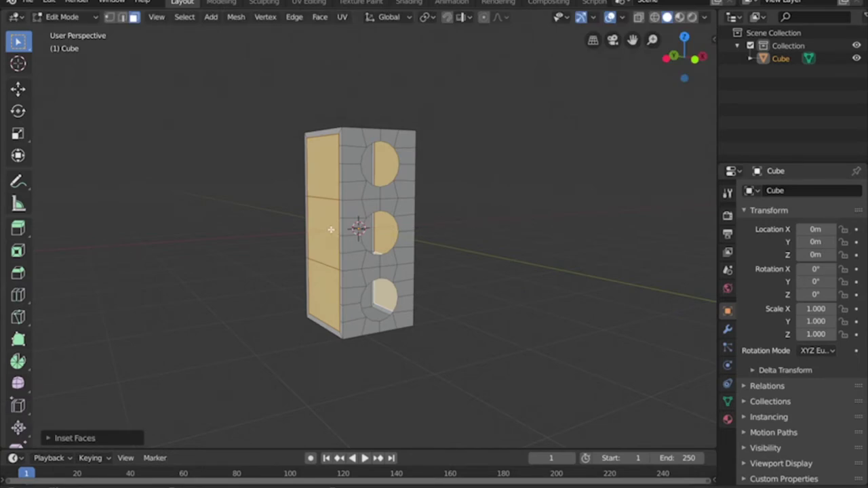
{"action": "key", "text": "alt+e"}
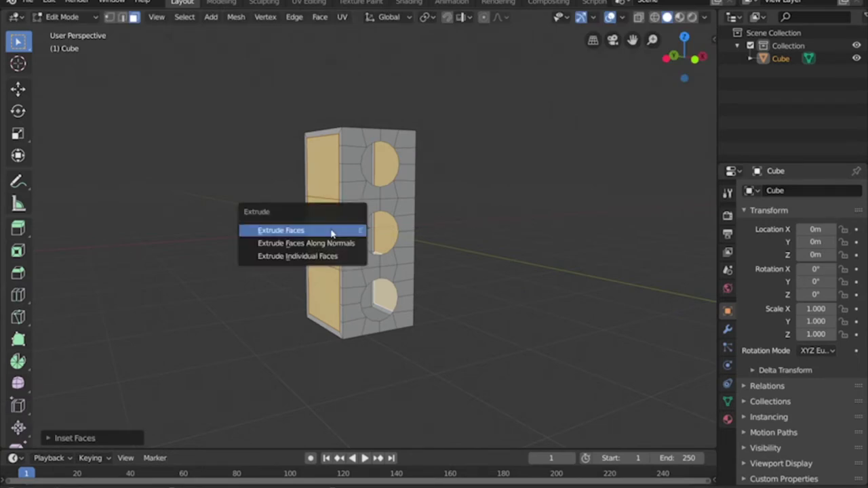
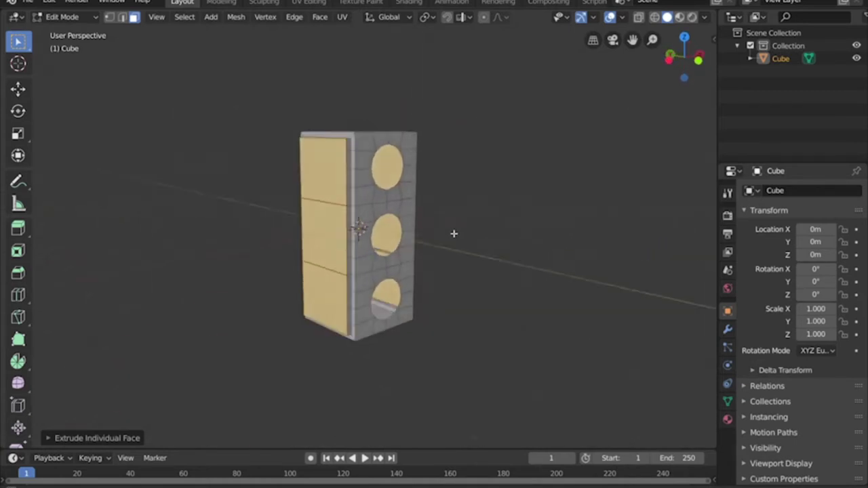
{"action": "key", "text": "alt+a"}
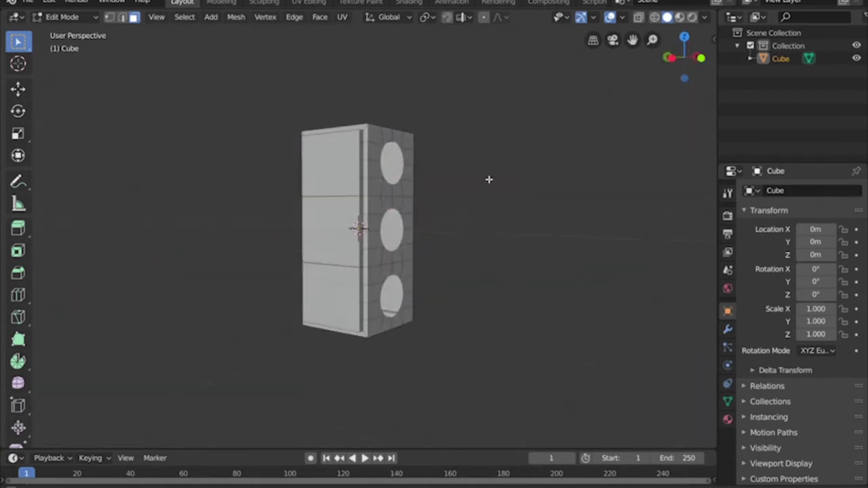
Step: Select the upper arc edges of the three round front openings in edge select mode
{"action": "left_click", "coordinate": [343, 176]}
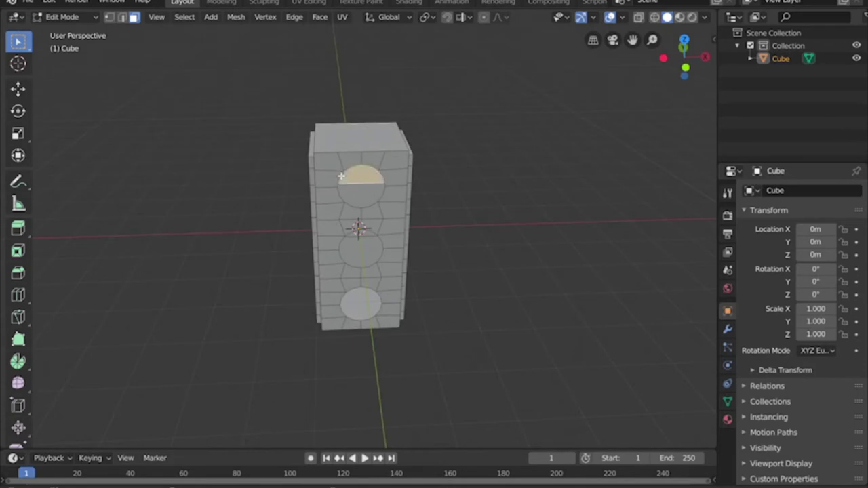
{"action": "middle_click_drag", "start_coordinate": [409, 175], "coordinate": [469, 147]}
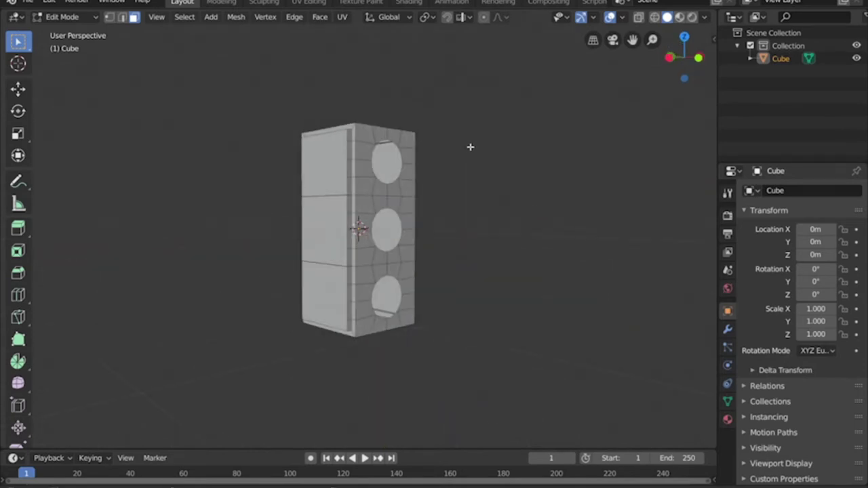
{"action": "key", "text": "2"}
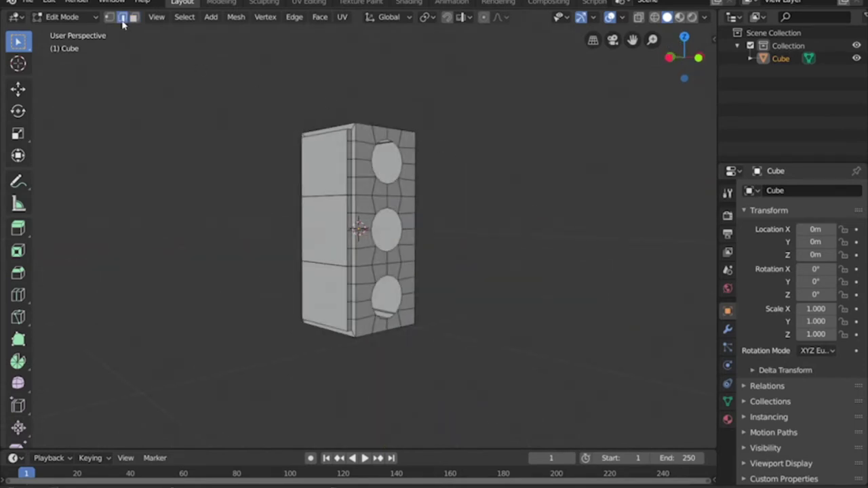
{"action": "middle_click_drag", "start_coordinate": [367, 141], "coordinate": [370, 181]}
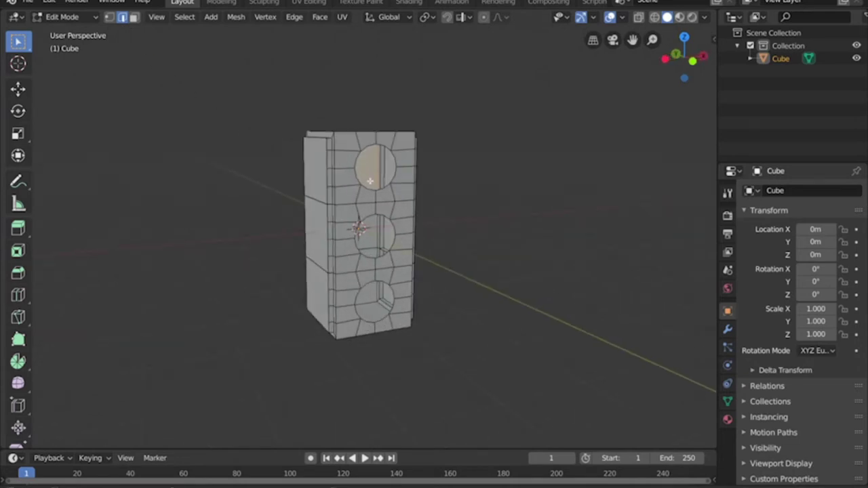
{"action": "left_click", "coordinate": [356, 158]}
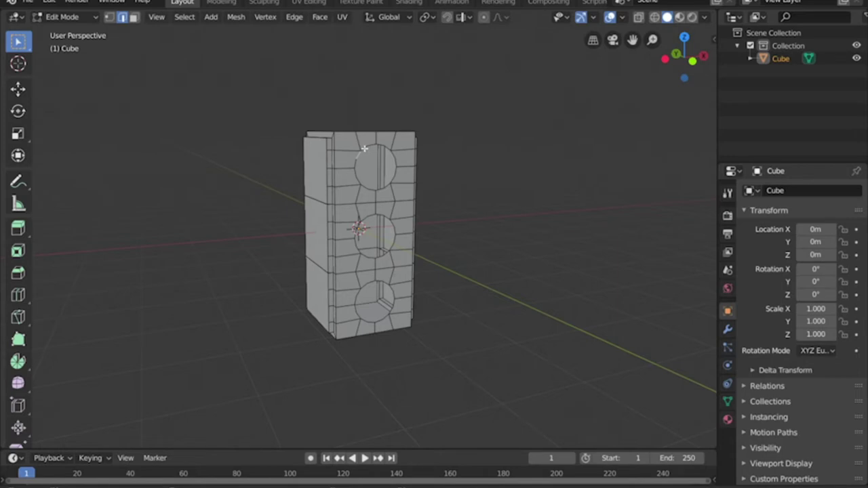
{"action": "left_click", "coordinate": [373, 145]}
{"action": "middle_click_drag", "start_coordinate": [436, 147], "coordinate": [409, 145]}
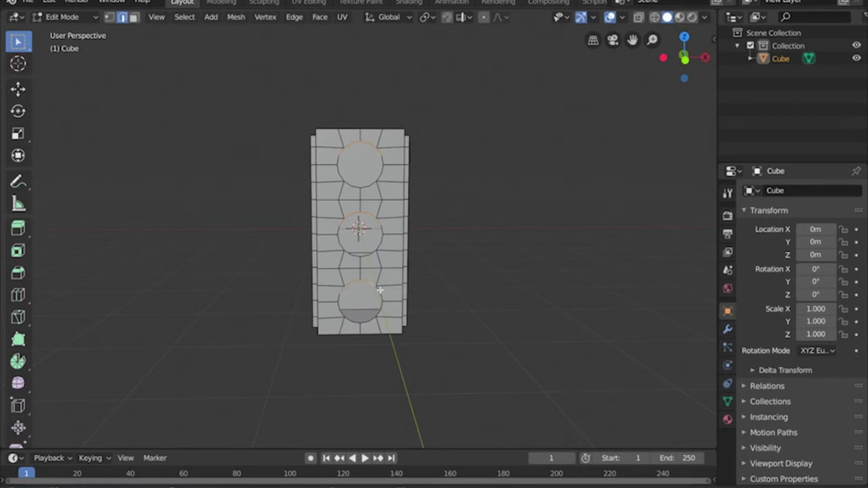
Step: Try extruding the three selected arcs about 0.14 m outward from the front along Y, and undo it
{"action": "middle_click_drag", "start_coordinate": [430, 269], "coordinate": [502, 267]}
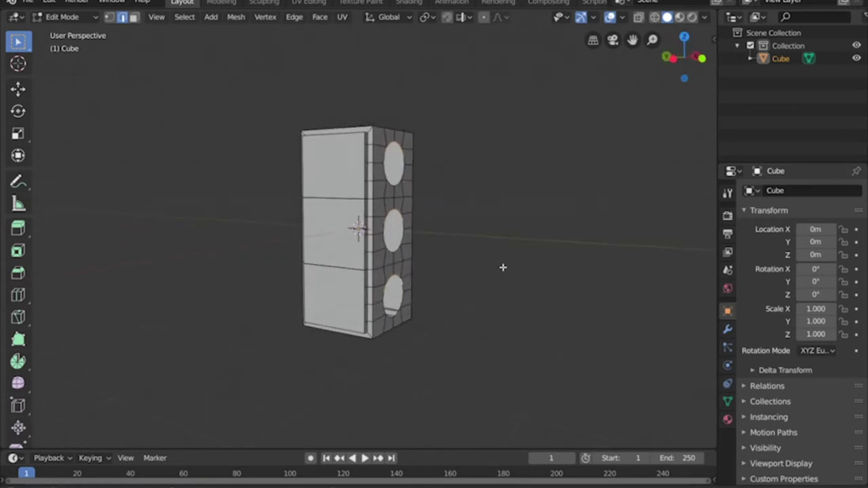
{"action": "key", "text": "KP_3"}
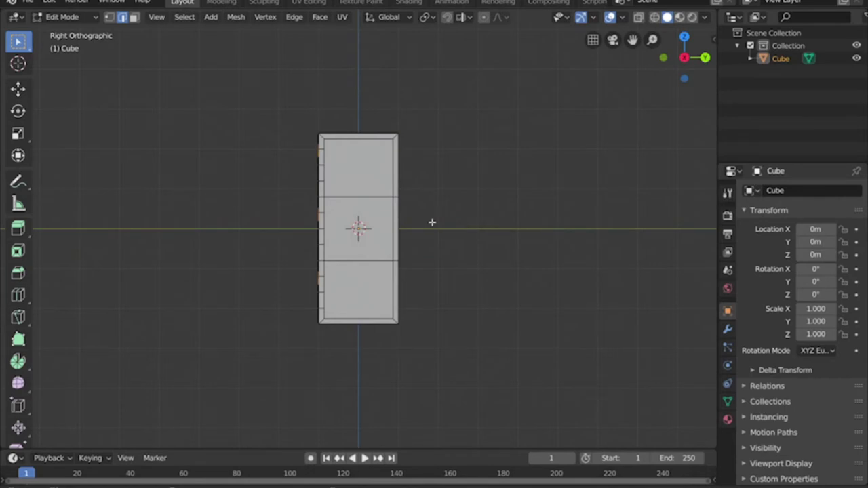
{"action": "key", "text": "g"}
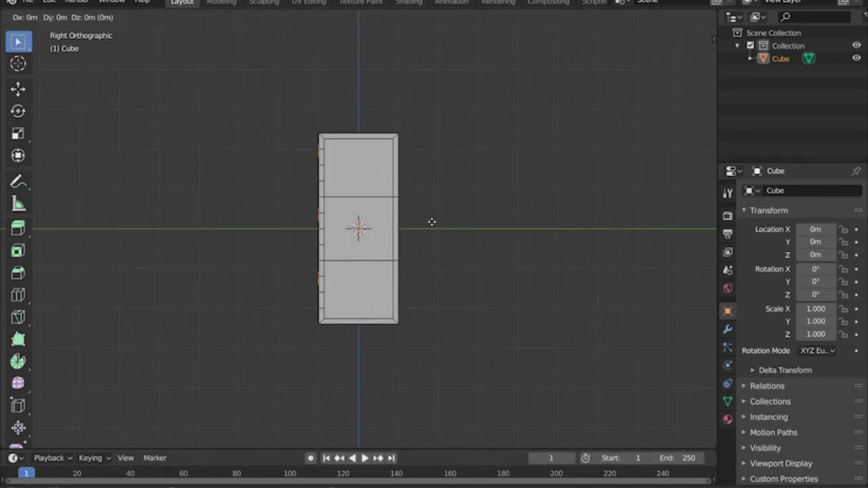
{"action": "key", "text": "y"}
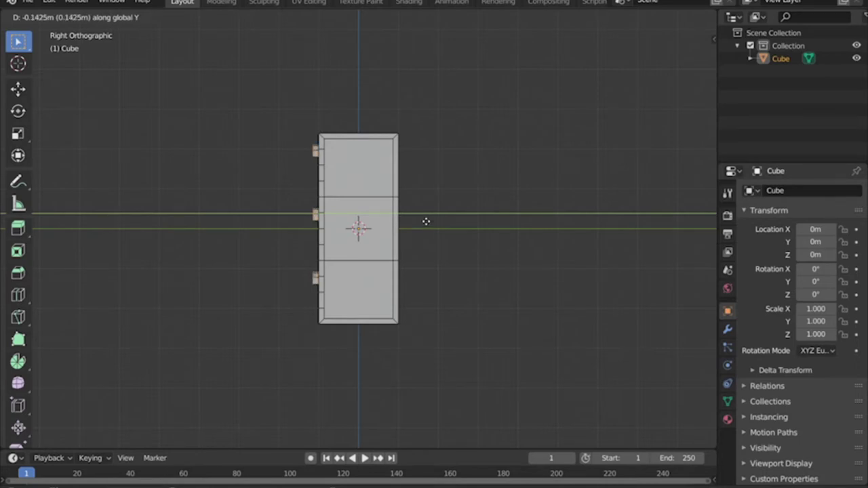
{"action": "left_click", "coordinate": [426, 221]}
{"action": "mouse_move", "coordinate": [281, 231]}
{"action": "middle_mouse_down"}
{"action": "mouse_move", "coordinate": [405, 227]}
{"action": "mouse_move", "coordinate": [465, 248]}
{"action": "mouse_move", "coordinate": [355, 226]}
{"action": "mouse_move", "coordinate": [284, 235]}
{"action": "middle_mouse_up"}
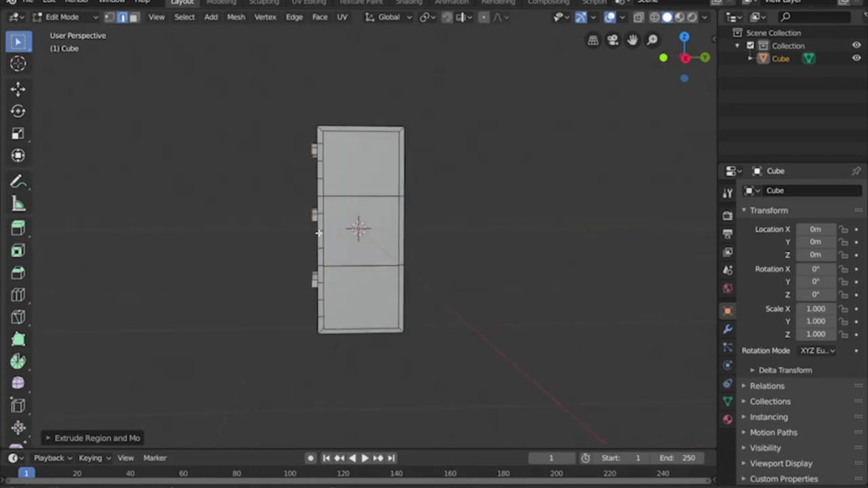
{"action": "key", "text": "ctrl+z"}
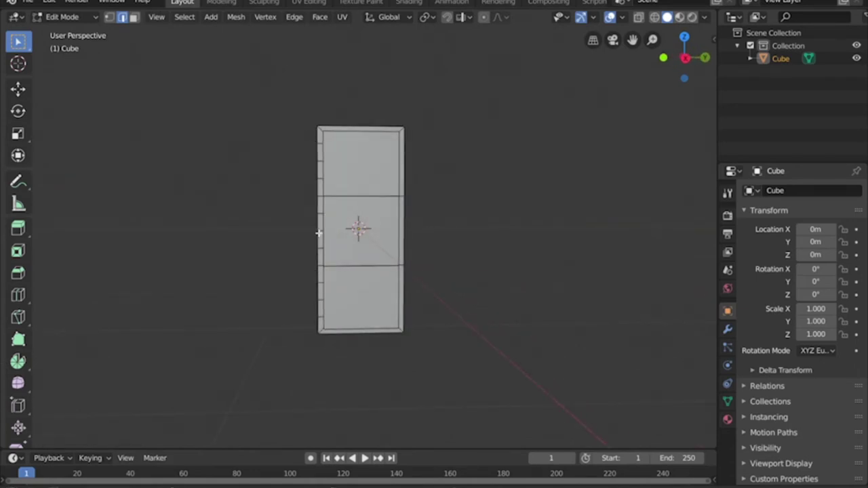
Step: Extrude the three selected arcs about 0.31 m outward from the front along Y to form visors
{"action": "key", "text": "KP_3"}
{"action": "key", "text": "e"}
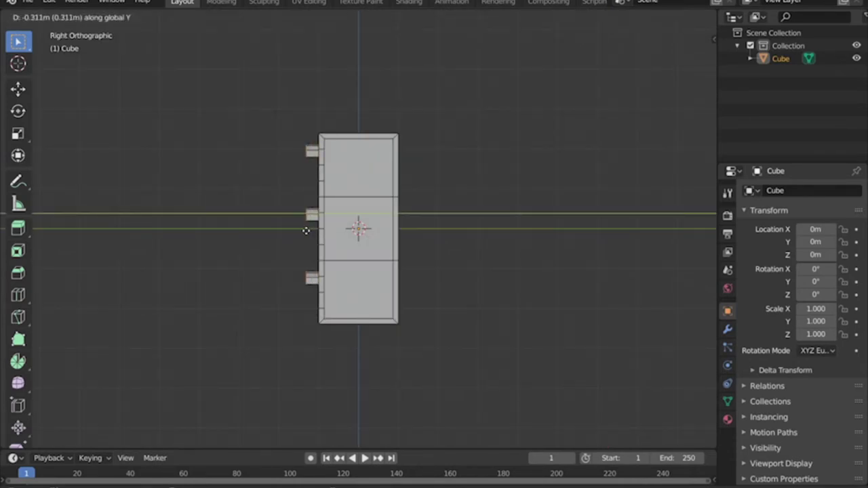
{"action": "left_click", "coordinate": [306, 231]}
{"action": "key", "text": "KP_5"}
{"action": "middle_click_drag", "start_coordinate": [298, 215], "coordinate": [463, 205]}
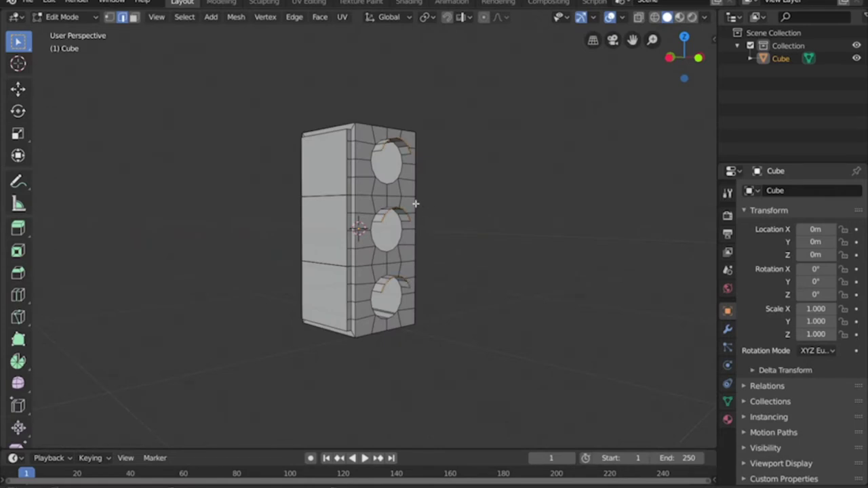
Step: Select the lower outer corner vertices of all three visors and move them about 0.16 m along Y toward the body
{"action": "middle_click_drag", "start_coordinate": [413, 204], "coordinate": [450, 228]}
{"action": "middle_click_drag", "start_coordinate": [410, 172], "coordinate": [461, 184]}
{"action": "key", "text": "1"}
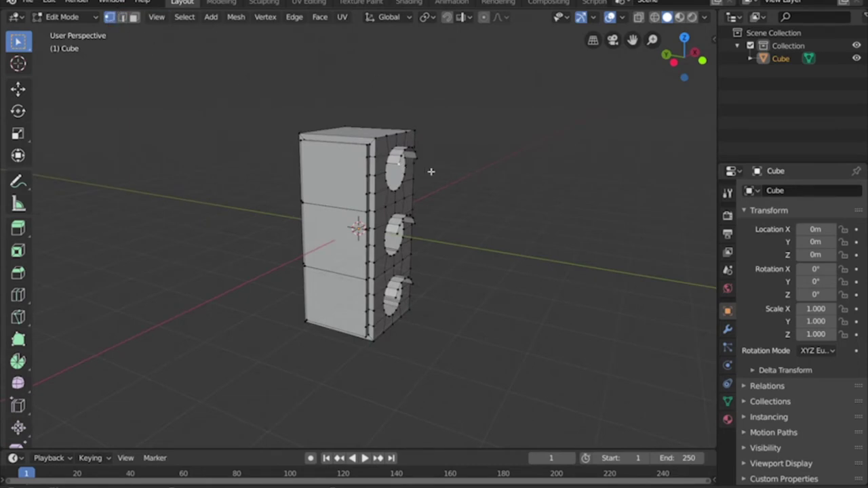
{"action": "middle_click_drag", "start_coordinate": [474, 171], "coordinate": [421, 165]}
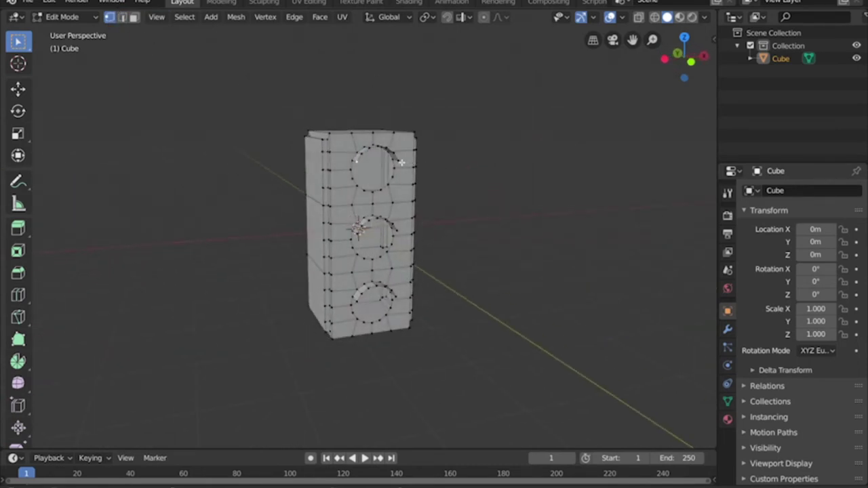
{"action": "scroll", "coordinate": [442, 169], "scroll_direction": "up", "scroll_amount": 2}
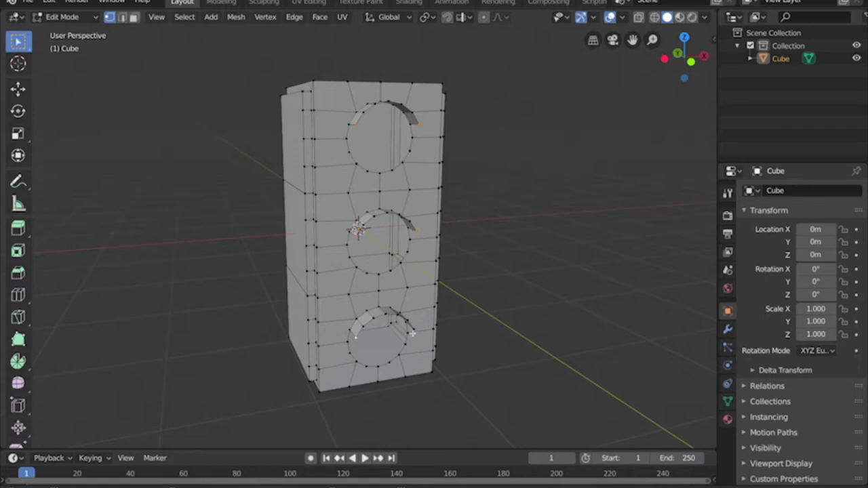
{"action": "key", "text": "KP_3"}
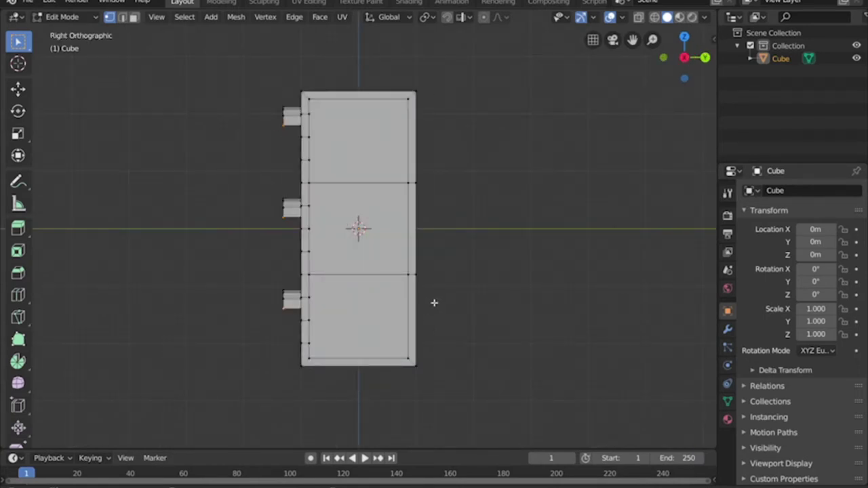
{"action": "key", "text": "g"}
{"action": "key", "text": "y"}
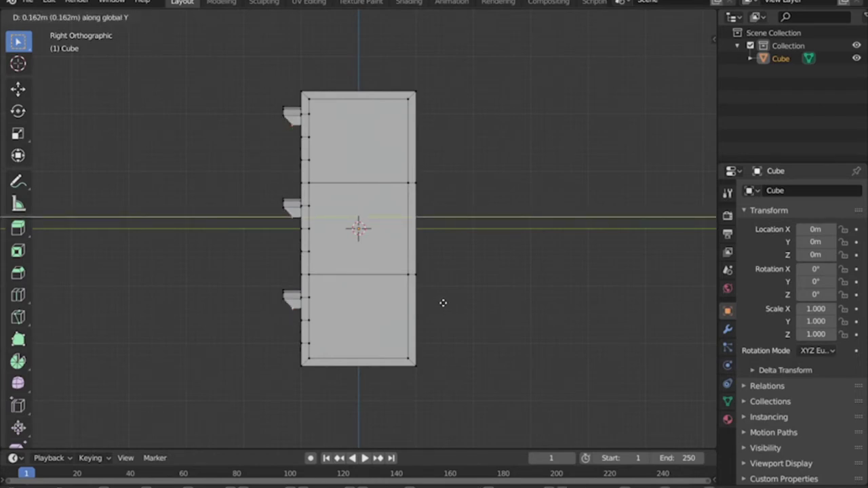
{"action": "left_click", "coordinate": [443, 302]}
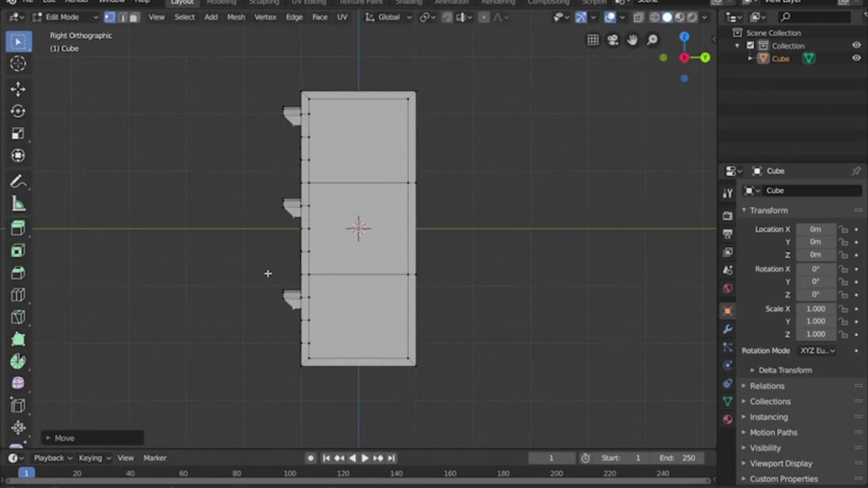
Step: Set face select mode, leave Edit Mode, and examine the shape of the tapered visors from the front
{"action": "middle_click_drag", "start_coordinate": [267, 273], "coordinate": [475, 278]}
{"action": "scroll", "coordinate": [397, 285], "scroll_direction": "down", "scroll_amount": 3}
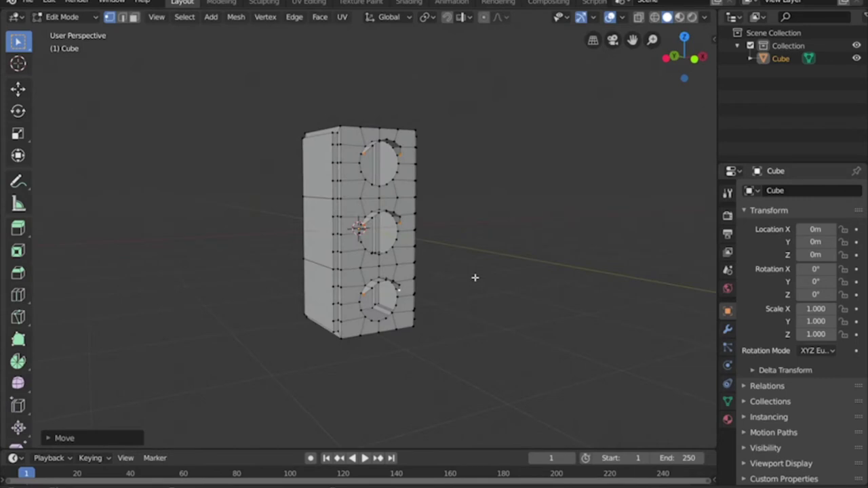
{"action": "key", "text": "3"}
{"action": "key", "text": "Tab"}
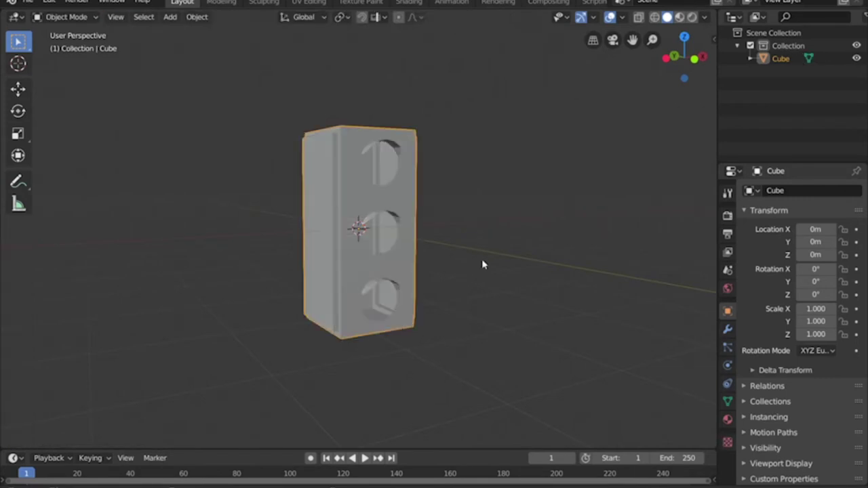
{"action": "middle_click_drag", "start_coordinate": [482, 264], "coordinate": [502, 269]}
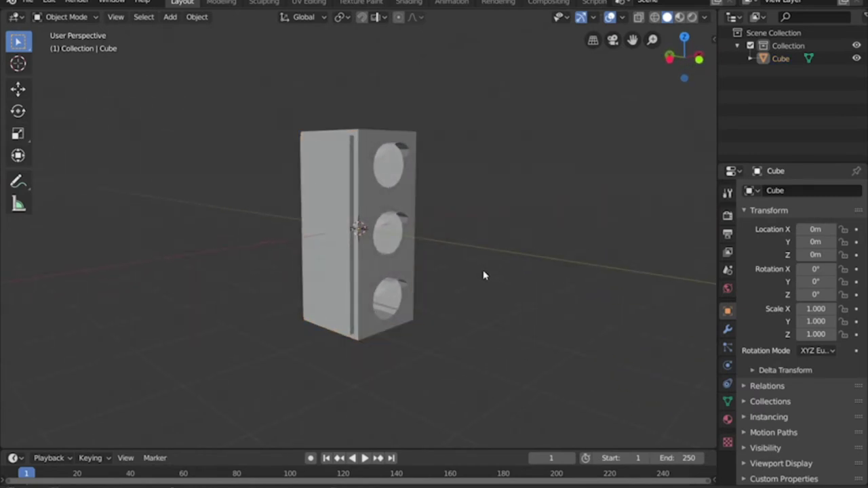
{"action": "middle_click_drag", "start_coordinate": [488, 269], "coordinate": [461, 292]}
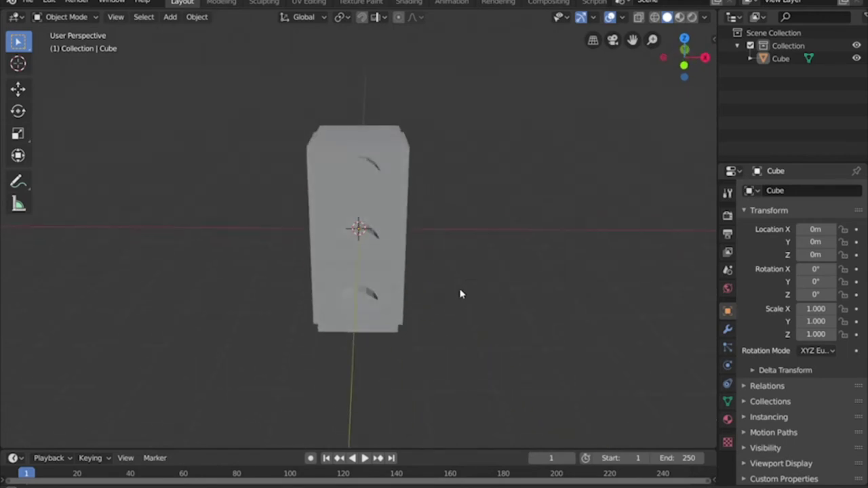
Step: Return to editing the traffic light body and try to inset its top face by about 0.64 m
{"action": "left_click", "coordinate": [371, 141]}
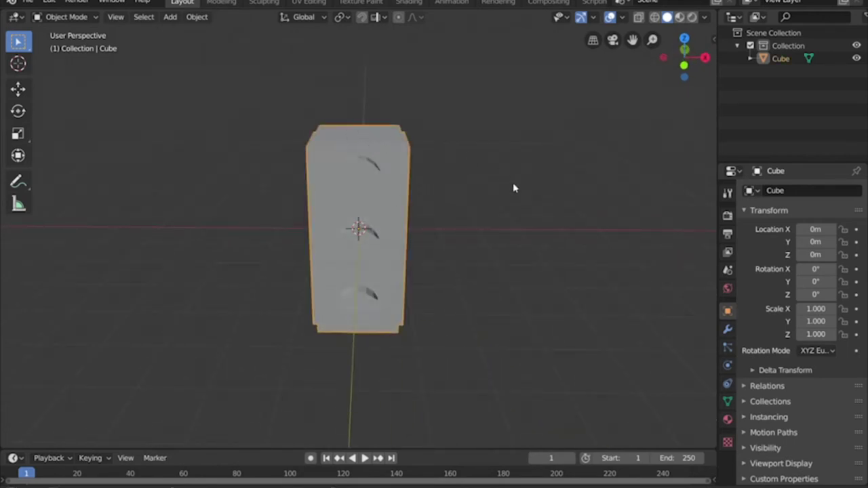
{"action": "key", "text": "Tab"}
{"action": "middle_click_drag", "start_coordinate": [481, 184], "coordinate": [401, 187]}
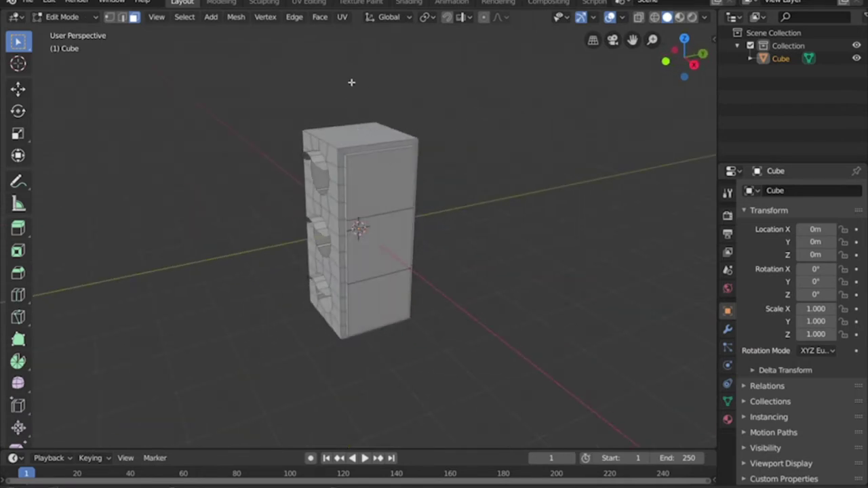
{"action": "middle_click_drag", "start_coordinate": [351, 110], "coordinate": [428, 107]}
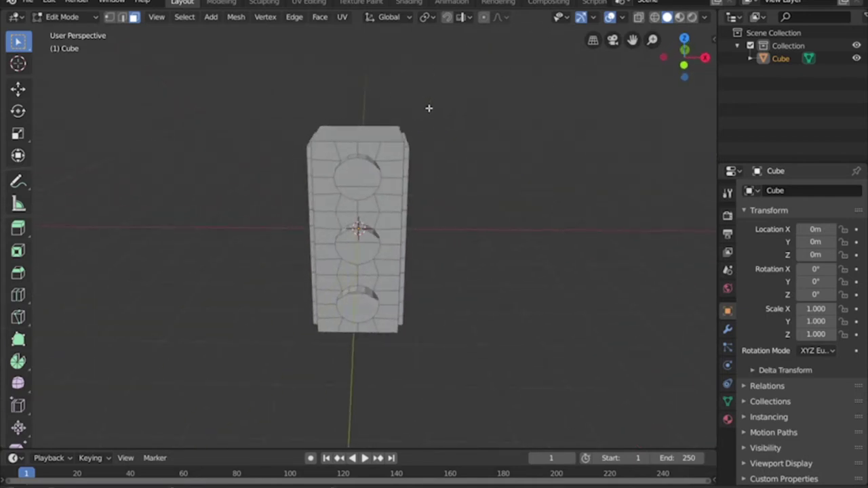
{"action": "middle_click_drag", "start_coordinate": [352, 133], "coordinate": [355, 141]}
{"action": "left_click", "coordinate": [357, 146]}
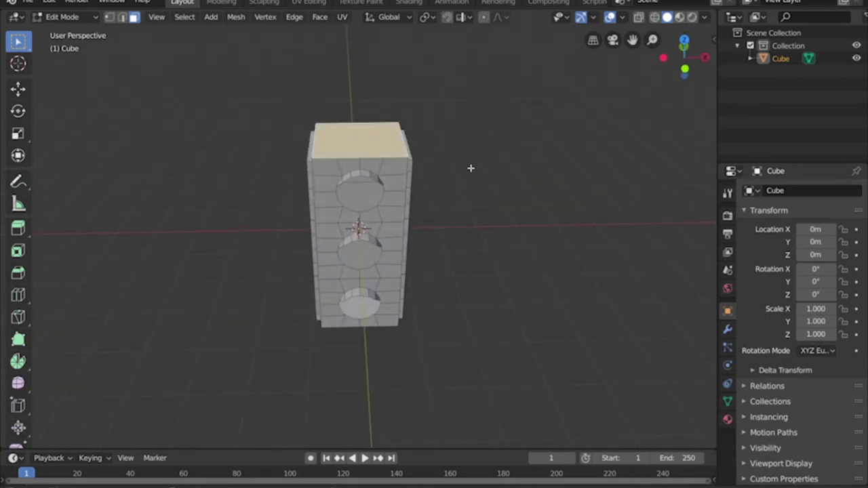
{"action": "middle_click_drag", "start_coordinate": [469, 169], "coordinate": [461, 188]}
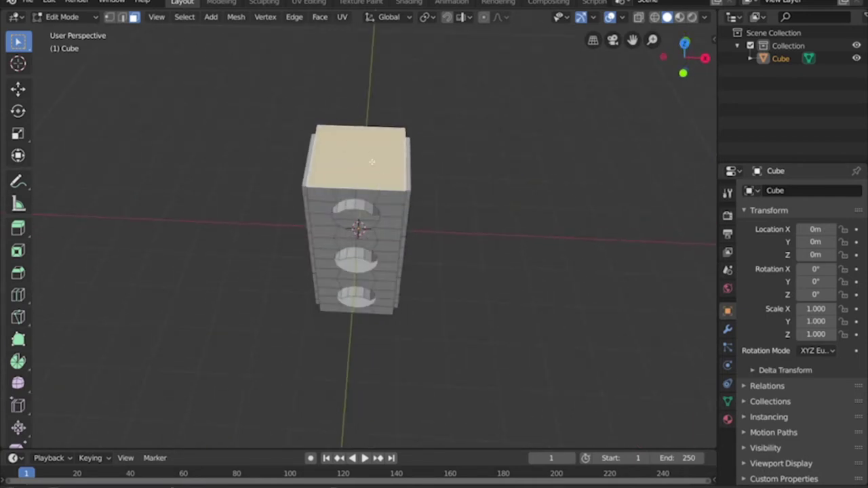
{"action": "key", "text": "i"}
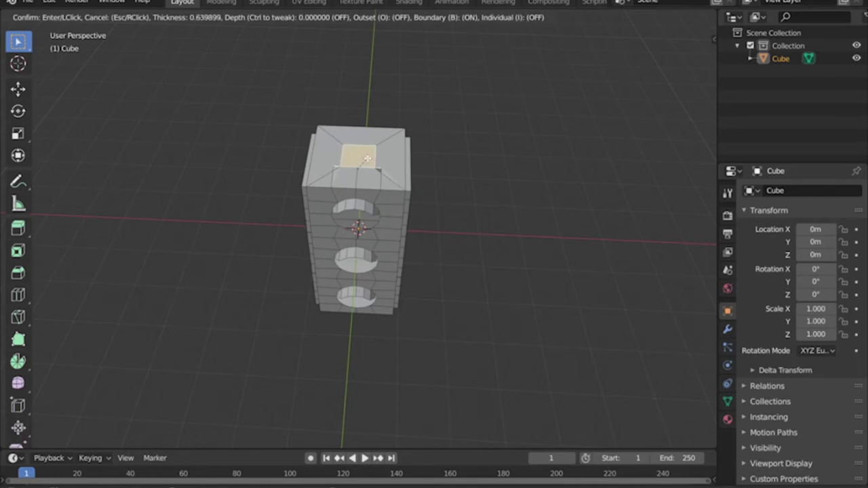
{"action": "left_click", "coordinate": [378, 156]}
{"action": "middle_click_drag", "start_coordinate": [358, 177], "coordinate": [381, 134]}
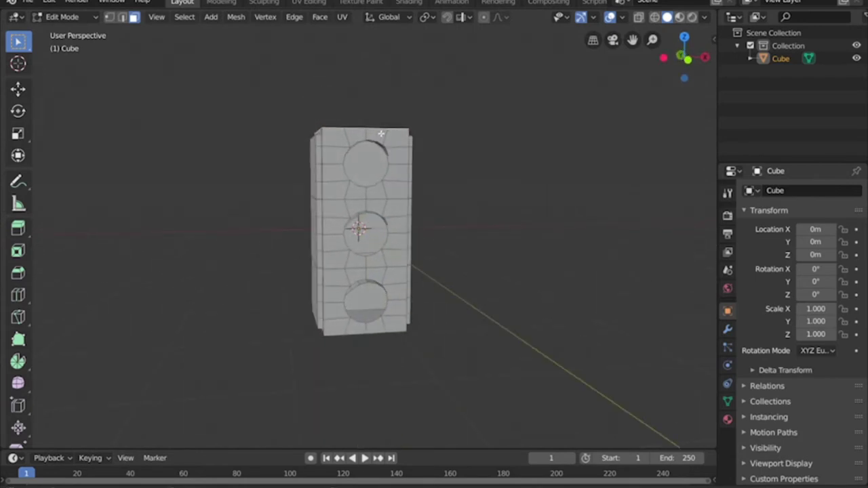
Step: Try dissolving the edges that radiate from the uppermost round opening on the front face
{"action": "left_click", "coordinate": [348, 137]}
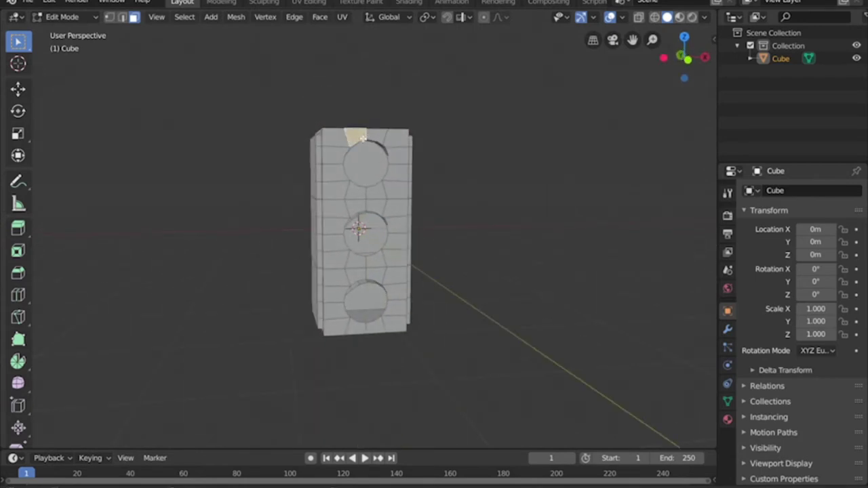
{"action": "key", "text": "2"}
{"action": "left_click", "coordinate": [350, 139]}
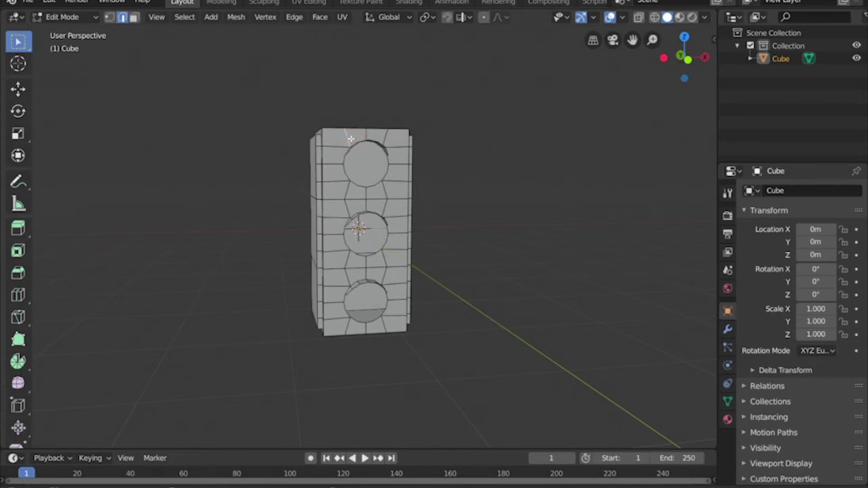
{"action": "left_click", "coordinate": [369, 135], "text": "shift"}
{"action": "left_click", "coordinate": [387, 137], "text": "shift"}
{"action": "left_click", "coordinate": [402, 165], "text": "shift"}
{"action": "left_click", "coordinate": [384, 189], "text": "shift"}
{"action": "key", "text": "ctrl+z"}
{"action": "left_click", "coordinate": [332, 182], "text": "shift"}
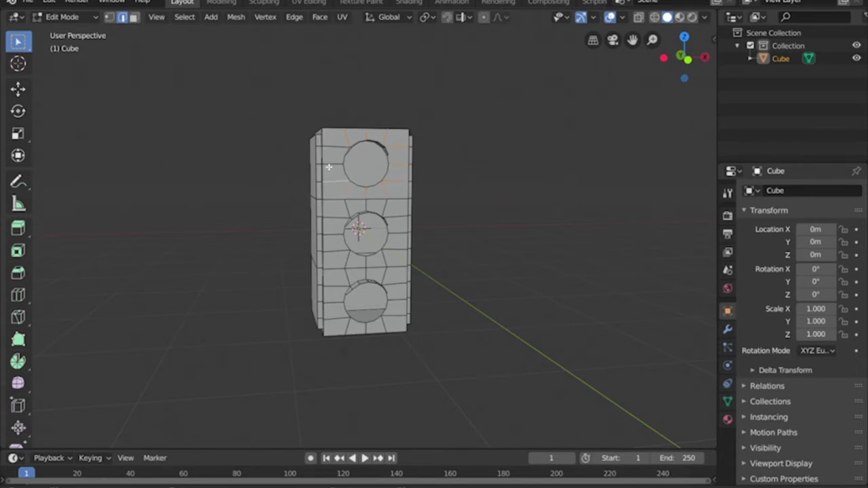
{"action": "left_click", "coordinate": [330, 166], "text": "shift"}
{"action": "left_click", "coordinate": [336, 145], "text": "shift"}
{"action": "right_click", "coordinate": [341, 140]}
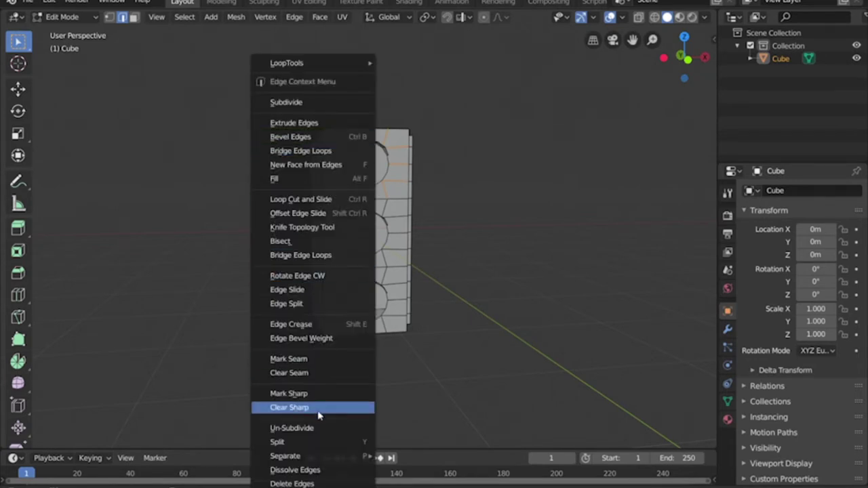
{"action": "left_click", "coordinate": [328, 470]}
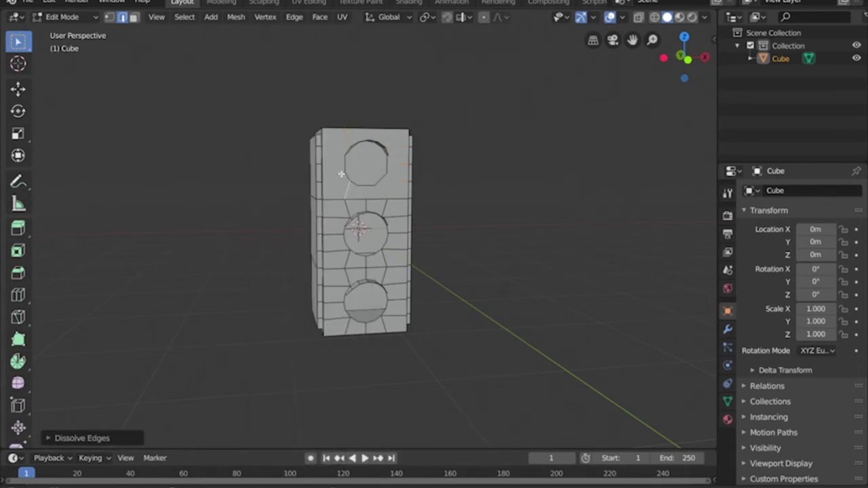
Step: Try dissolving the leftover edge below the uppermost opening, and undo the edge dissolves around that opening
{"action": "middle_click_drag", "start_coordinate": [341, 174], "coordinate": [350, 167]}
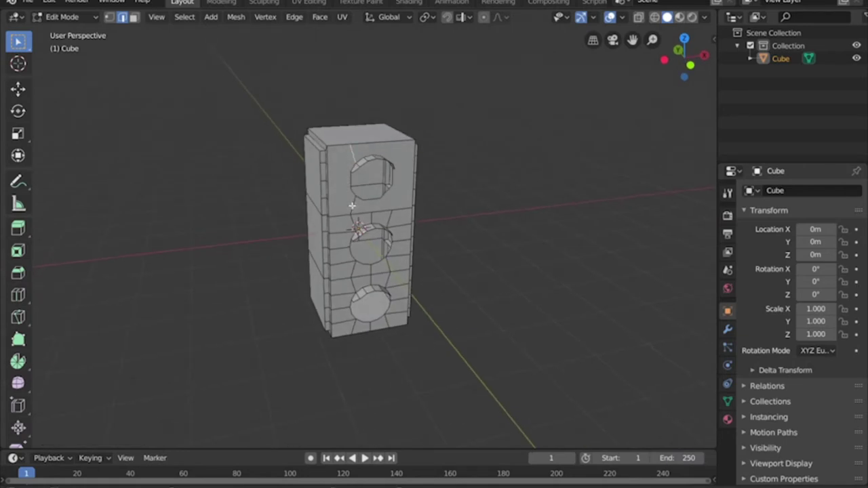
{"action": "left_click", "coordinate": [352, 206]}
{"action": "right_click", "coordinate": [352, 205]}
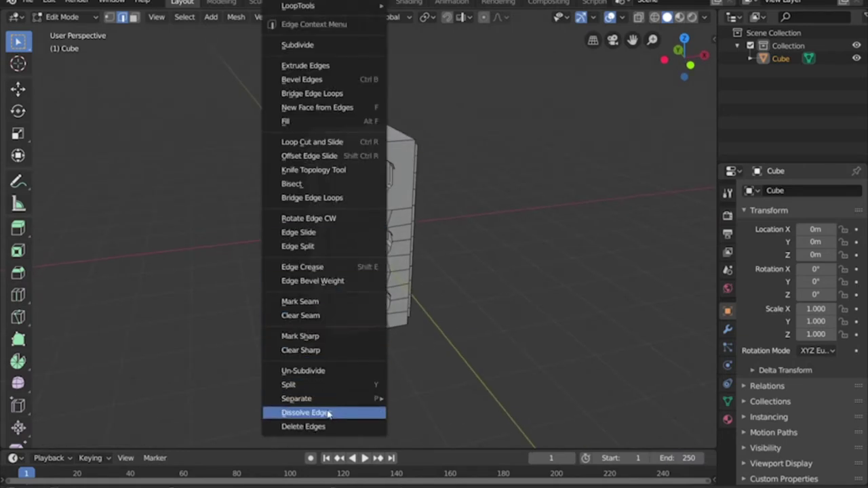
{"action": "left_click", "coordinate": [328, 413]}
{"action": "middle_click_drag", "start_coordinate": [463, 217], "coordinate": [363, 160]}
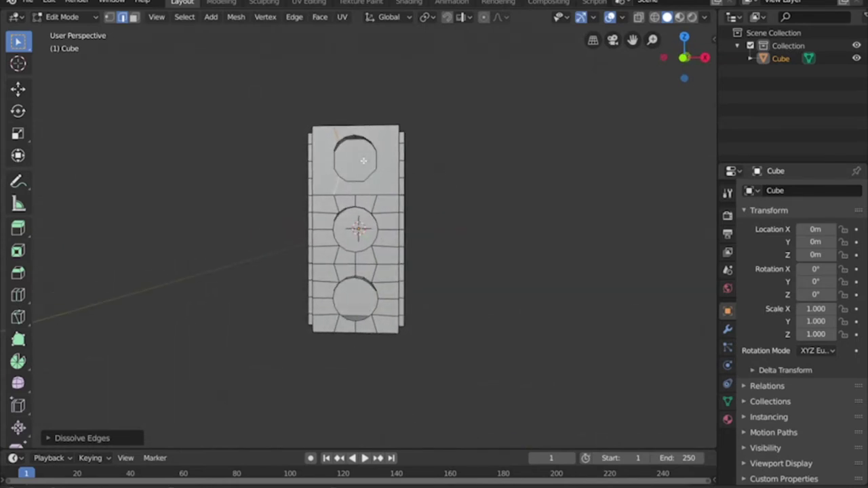
{"action": "left_click", "coordinate": [441, 169]}
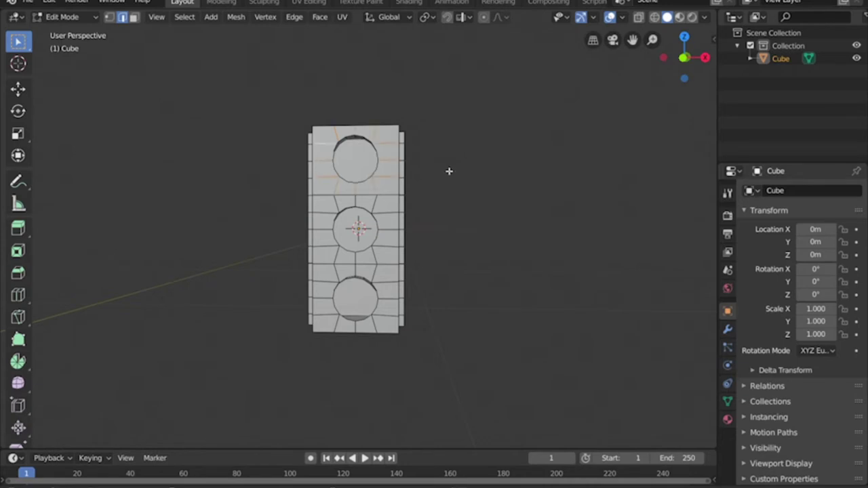
Step: Duplicate the body's top face in place and scale the copy down uniformly to a small square less than a third as wide
{"action": "mouse_move", "coordinate": [449, 170]}
{"action": "middle_mouse_down"}
{"action": "mouse_move", "coordinate": [506, 215]}
{"action": "mouse_move", "coordinate": [464, 199]}
{"action": "mouse_move", "coordinate": [454, 210]}
{"action": "mouse_move", "coordinate": [449, 184]}
{"action": "middle_mouse_up"}
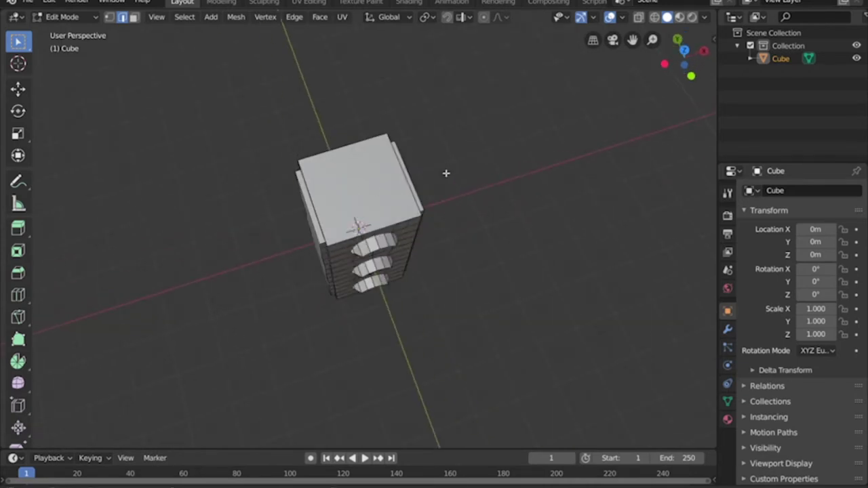
{"action": "left_click", "coordinate": [133, 17]}
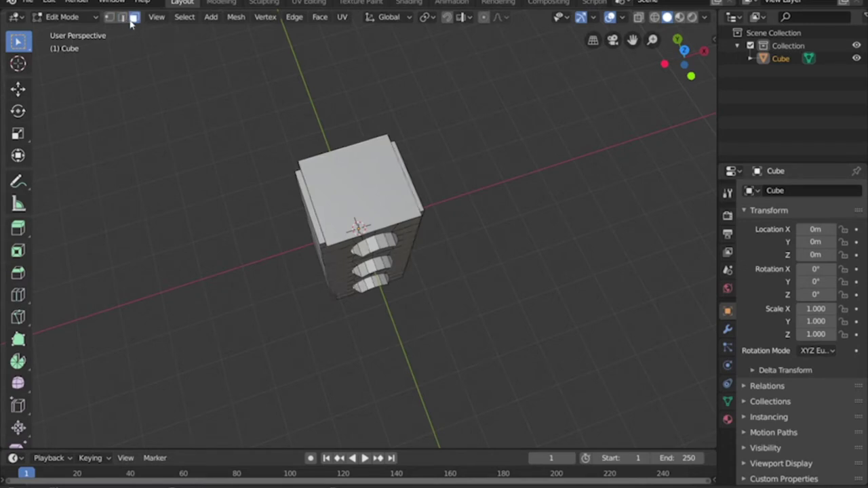
{"action": "left_click", "coordinate": [340, 185]}
{"action": "middle_click_drag", "start_coordinate": [432, 187], "coordinate": [386, 148]}
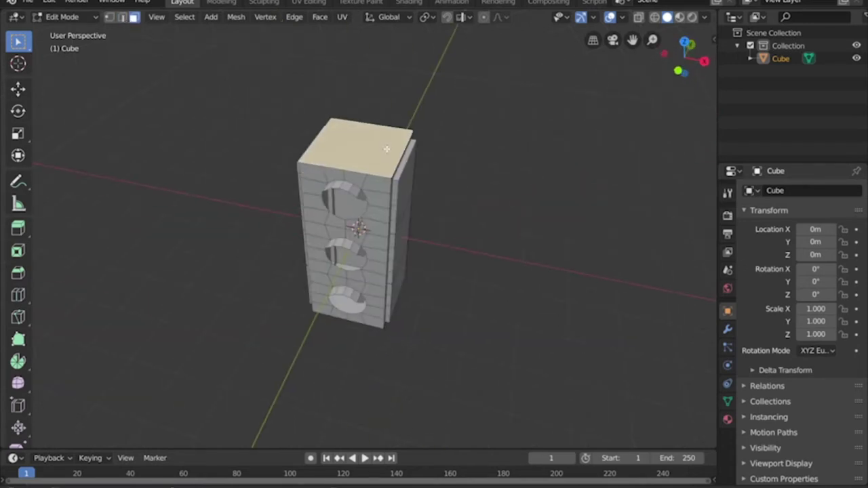
{"action": "key", "text": "shift+d"}
{"action": "right_click", "coordinate": [386, 148]}
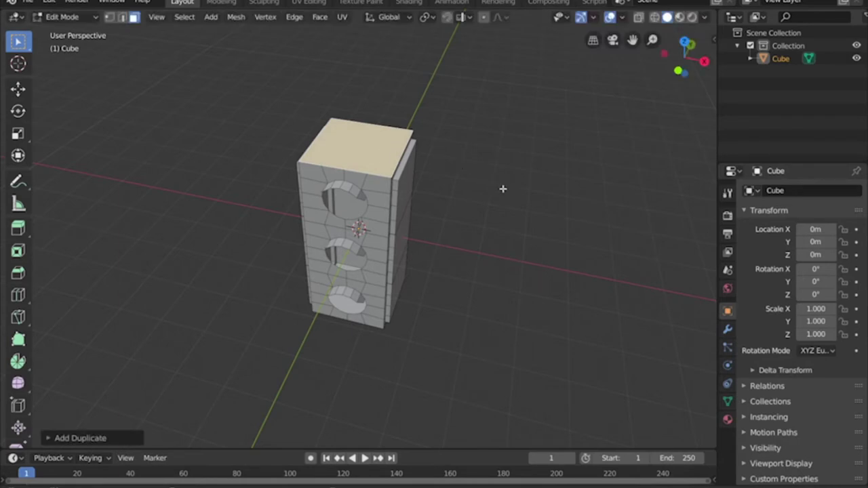
{"action": "key", "text": "s"}
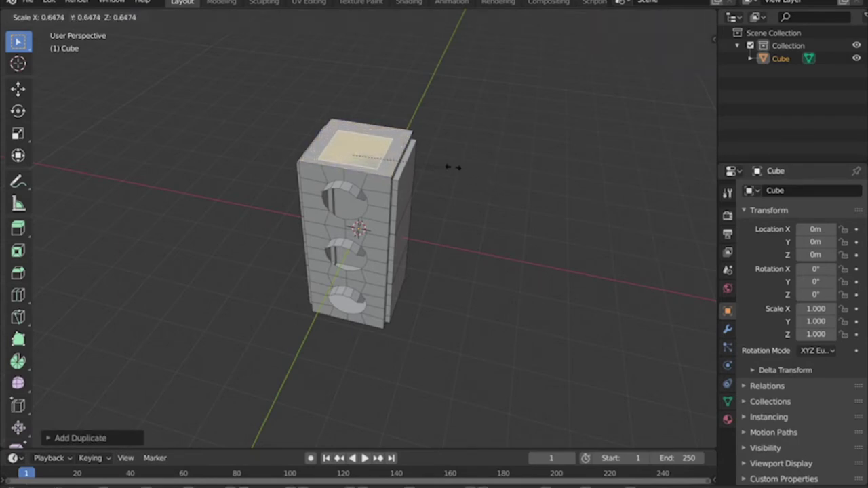
{"action": "left_click", "coordinate": [397, 145]}
Step: Move the small duplicated face about 0.35 m along Y in top view to centre it on the body
{"action": "middle_click_drag", "start_coordinate": [430, 161], "coordinate": [383, 257]}
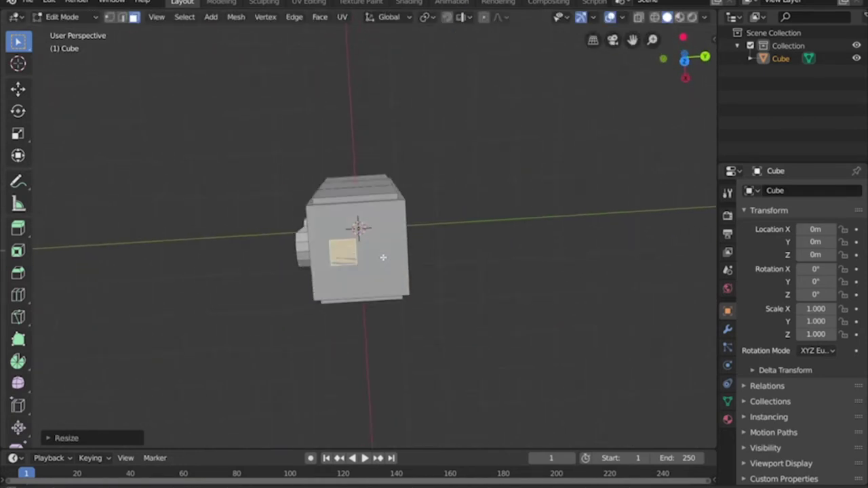
{"action": "key", "text": "KP_7"}
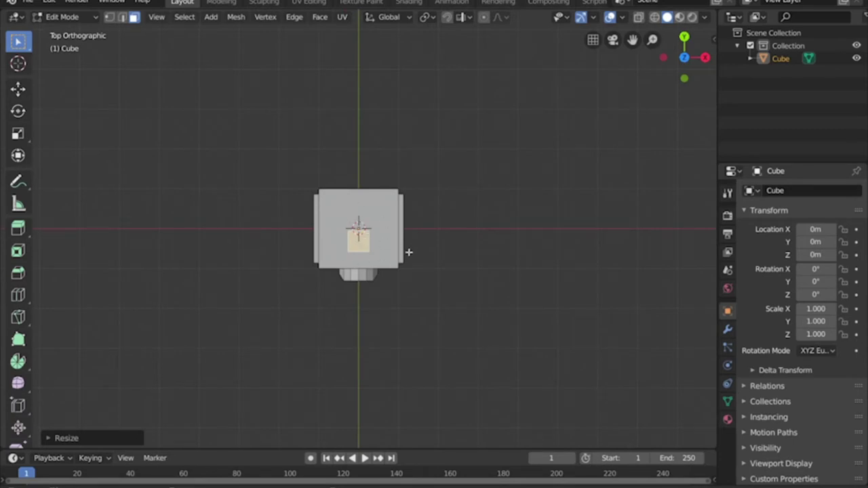
{"action": "key", "text": "g"}
{"action": "key", "text": "y"}
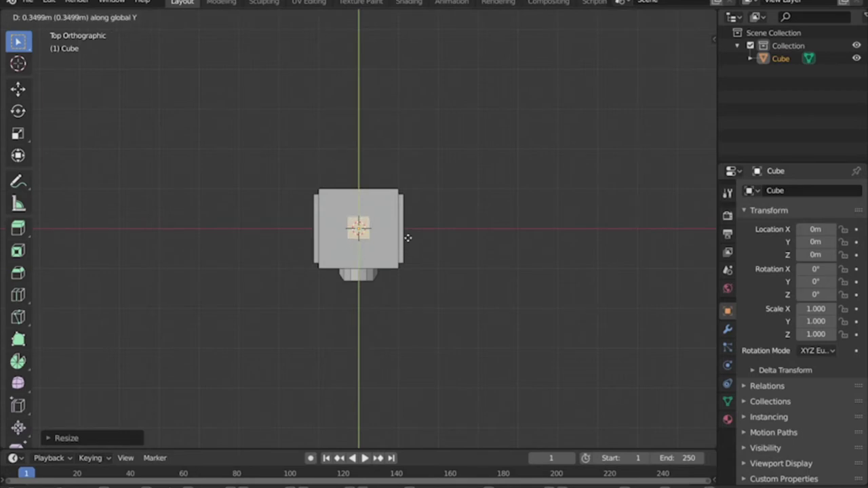
{"action": "left_click", "coordinate": [408, 238]}
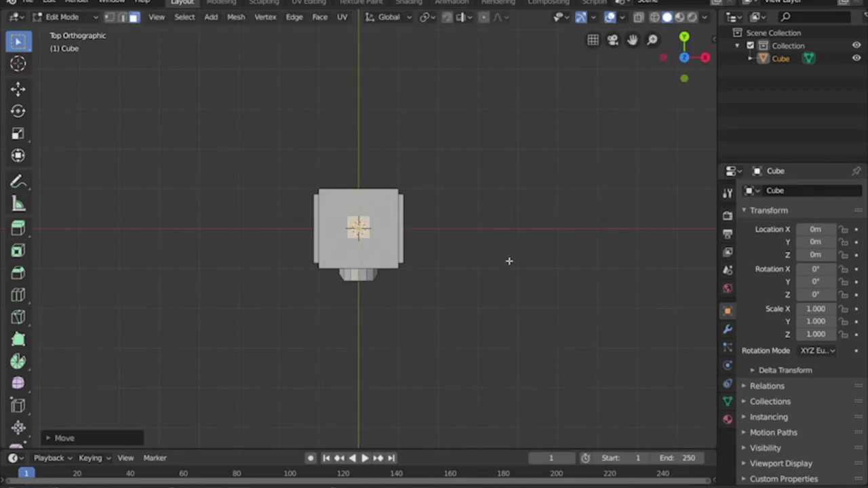
Step: Scale the small top face down to about 0.89 and extrude it about 0.17 m upward
{"action": "key", "text": "s"}
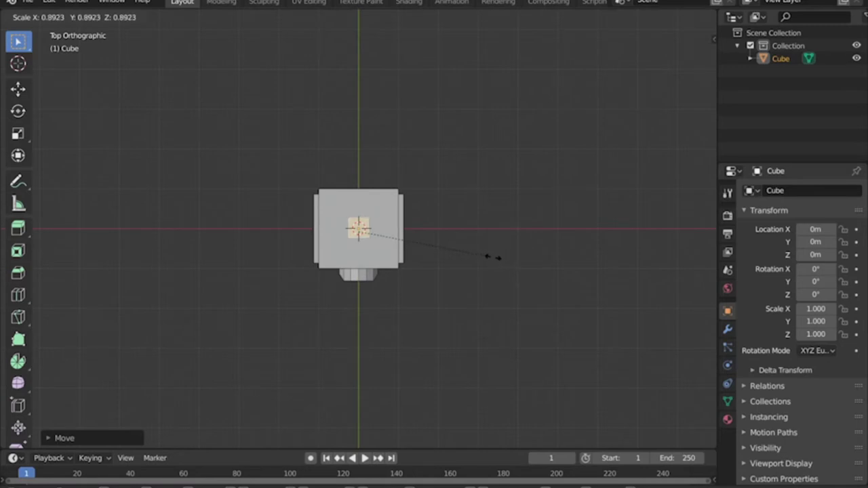
{"action": "left_click", "coordinate": [491, 257]}
{"action": "middle_click_drag", "start_coordinate": [479, 191], "coordinate": [492, 174]}
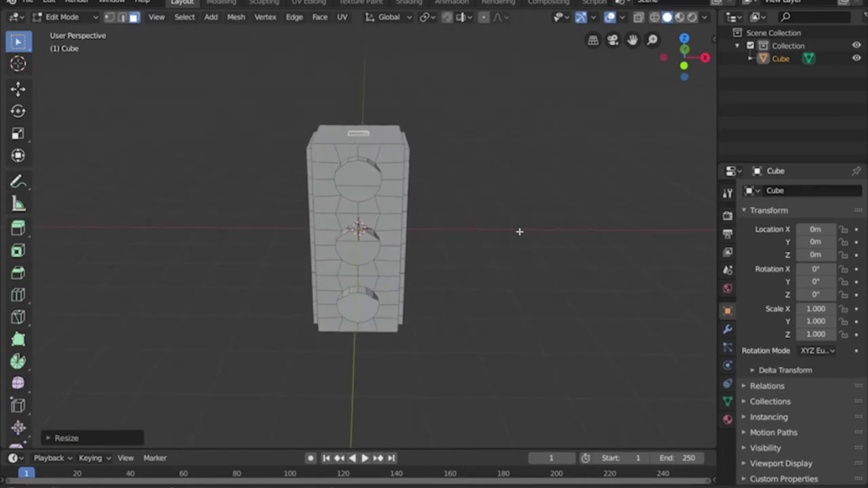
{"action": "key", "text": "g"}
{"action": "key", "text": "z"}
{"action": "key", "text": "z"}
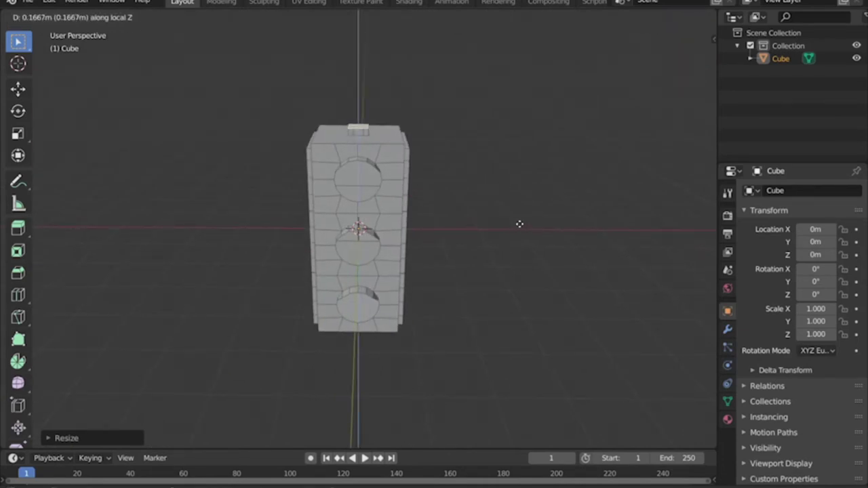
{"action": "left_click", "coordinate": [520, 222]}
Step: Subdivide the small raised block's top face twice
{"action": "middle_click_drag", "start_coordinate": [520, 209], "coordinate": [518, 254]}
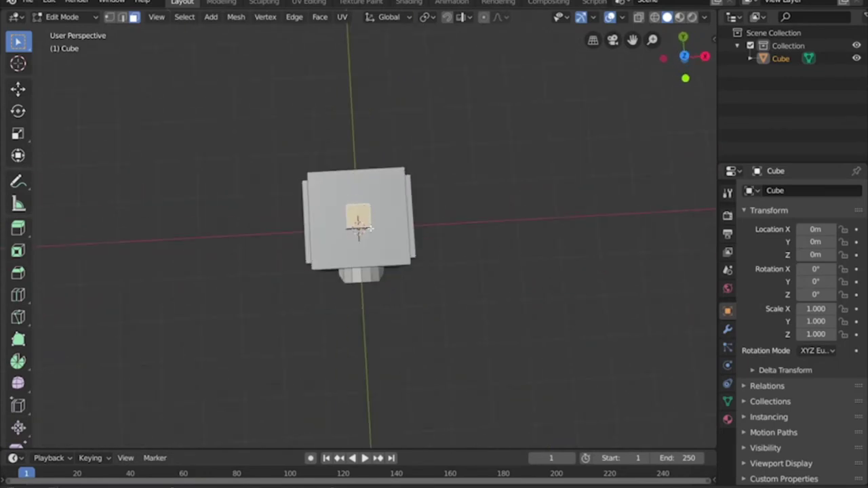
{"action": "right_click", "coordinate": [356, 213]}
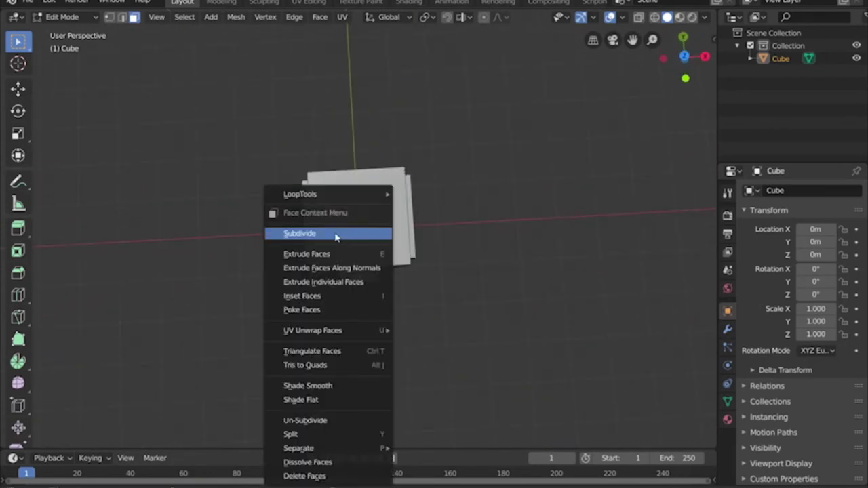
{"action": "left_click", "coordinate": [334, 233]}
{"action": "middle_click_drag", "start_coordinate": [377, 226], "coordinate": [454, 166]}
{"action": "right_click", "coordinate": [362, 170]}
{"action": "left_click", "coordinate": [349, 170]}
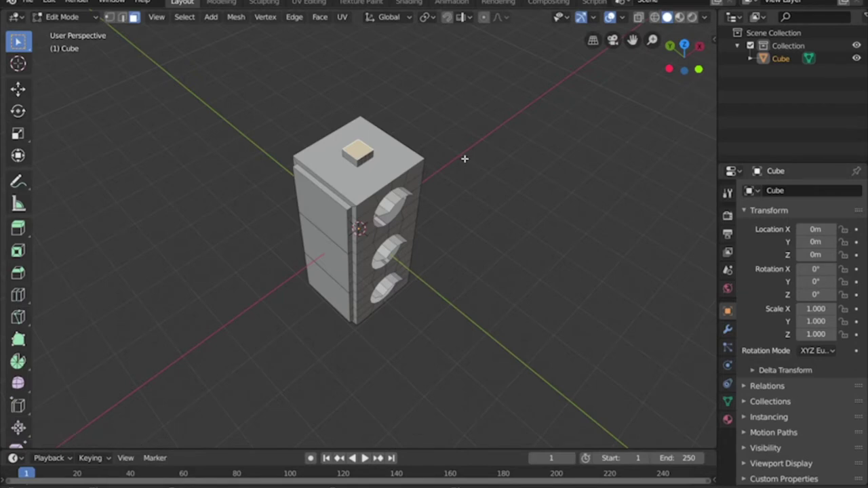
Step: Select the small raised block's subdivided top together with its side faces and delete them from the body
{"action": "left_click", "coordinate": [446, 134]}
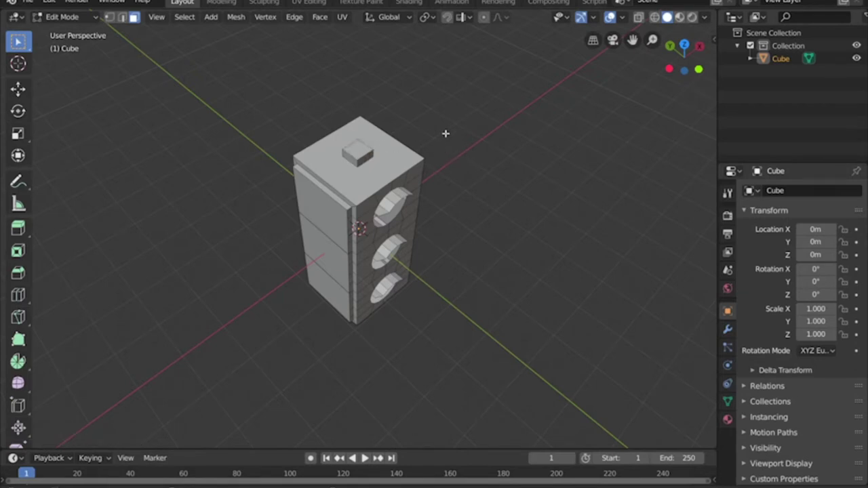
{"action": "left_click", "coordinate": [353, 145]}
{"action": "middle_click_drag", "start_coordinate": [478, 143], "coordinate": [407, 124]}
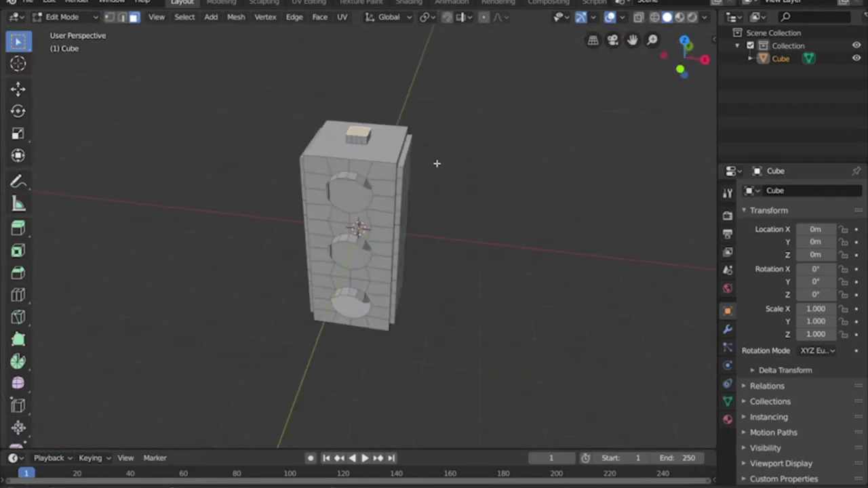
{"action": "scroll", "coordinate": [372, 142], "scroll_direction": "up", "scroll_amount": 3}
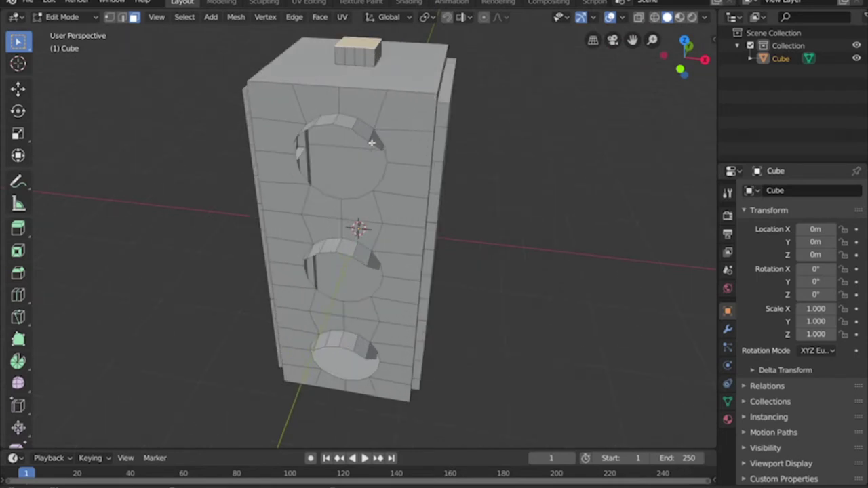
{"action": "middle_click_drag", "start_coordinate": [391, 112], "coordinate": [406, 218]}
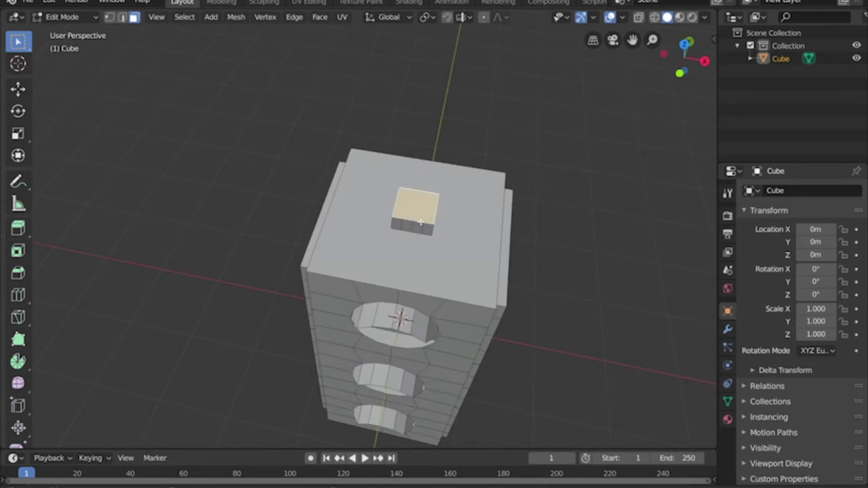
{"action": "key", "text": "ctrl+KP_Add"}
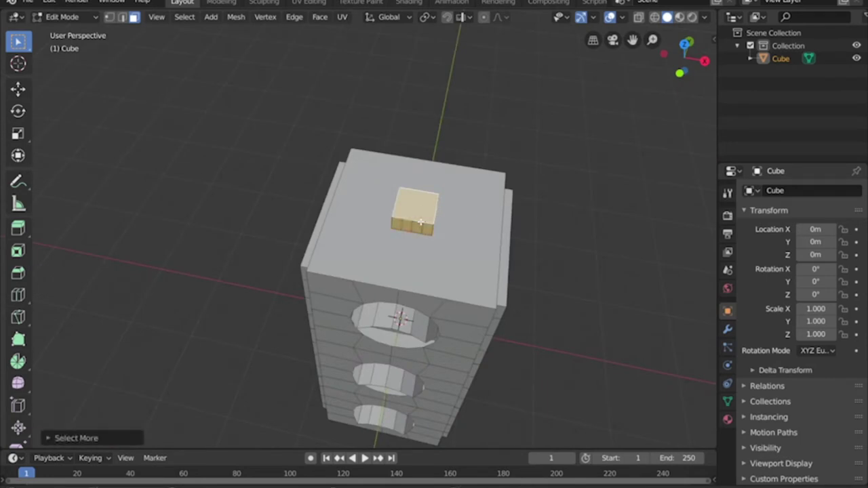
{"action": "key", "text": "x"}
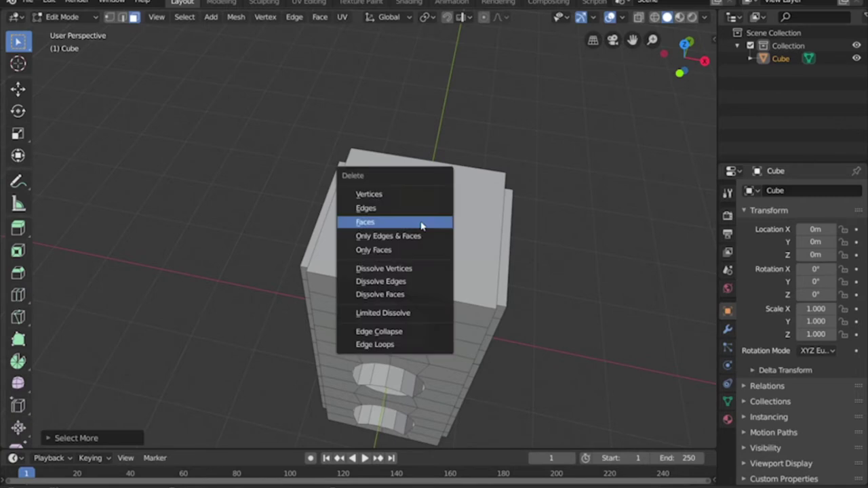
{"action": "left_click", "coordinate": [397, 226]}
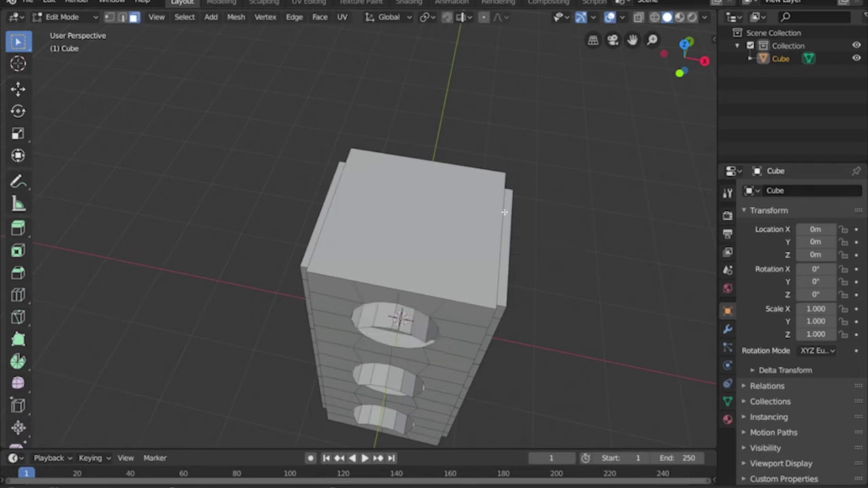
Step: Try adding a cube primitive to the mesh
{"action": "middle_click_drag", "start_coordinate": [509, 213], "coordinate": [544, 197]}
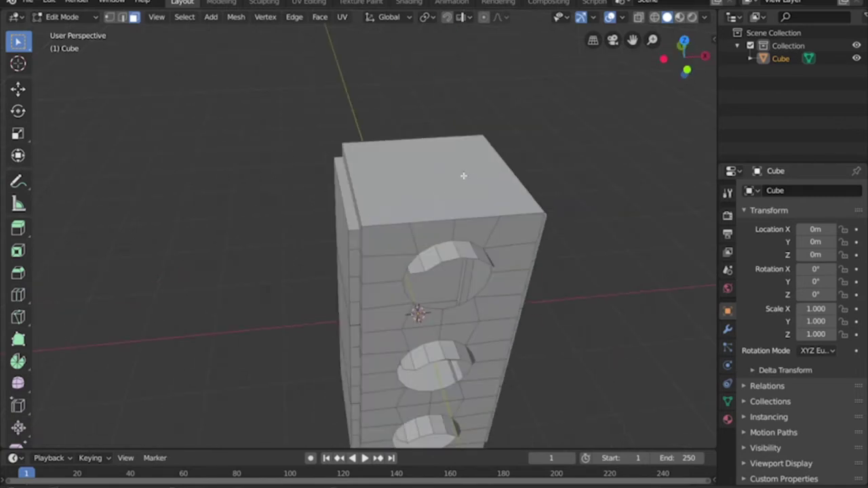
{"action": "middle_click_drag", "start_coordinate": [463, 176], "coordinate": [462, 198]}
{"action": "key", "text": "shift+a"}
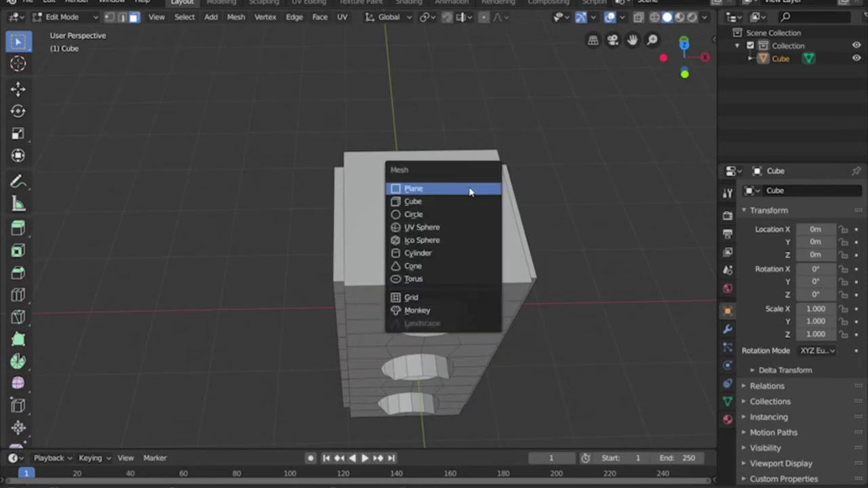
{"action": "left_click", "coordinate": [414, 202]}
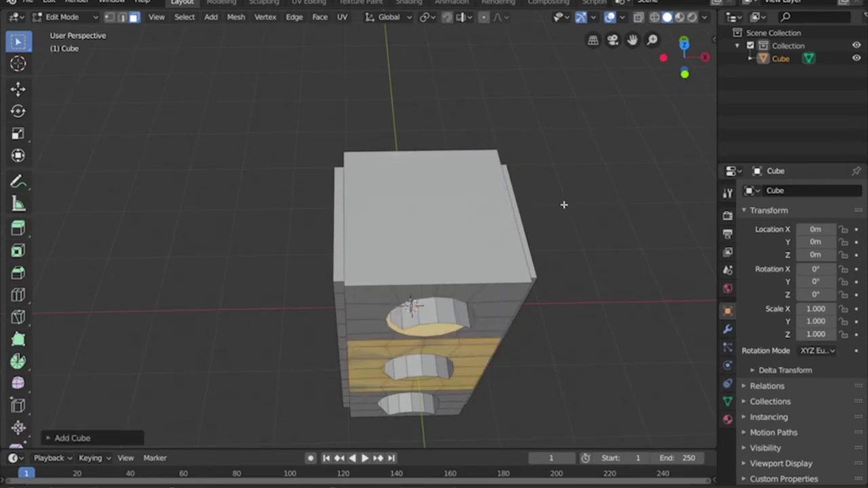
{"action": "key", "text": "alt+a"}
Step: Add a circle to the mesh and raise it along Z to just above the body's top face
{"action": "key", "text": "shift+a"}
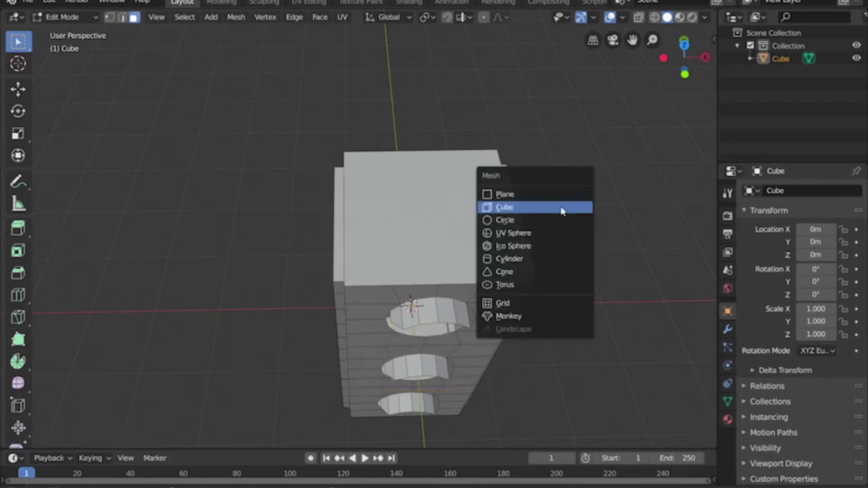
{"action": "left_click", "coordinate": [523, 221]}
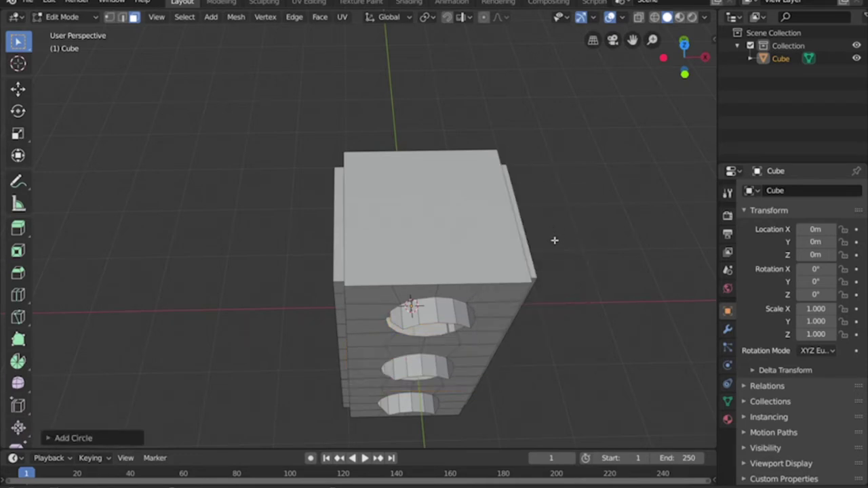
{"action": "key", "text": "g"}
{"action": "key", "text": "z"}
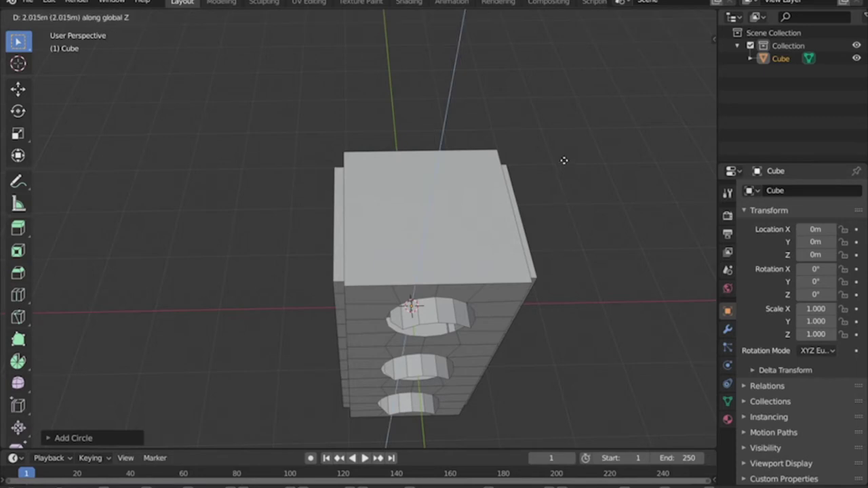
{"action": "left_click", "coordinate": [559, 138]}
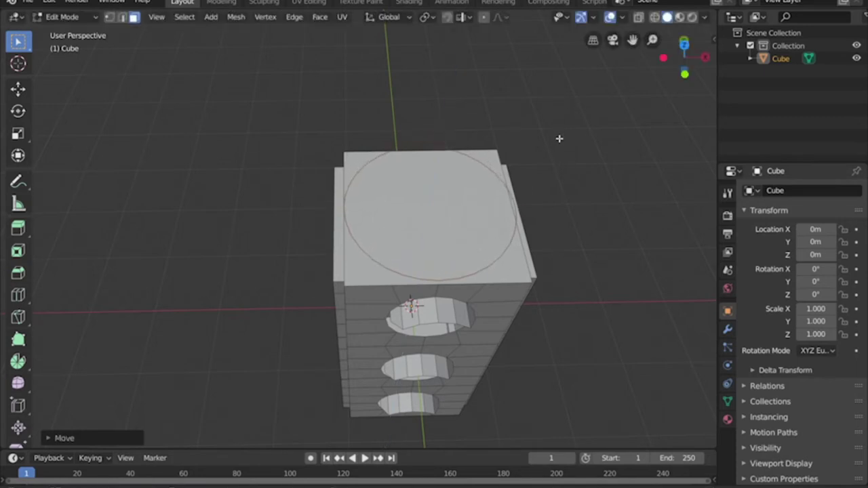
Step: Lower the circle about 0.05 m along Z in front view to bring it down to the body's top face
{"action": "key", "text": "KP_1"}
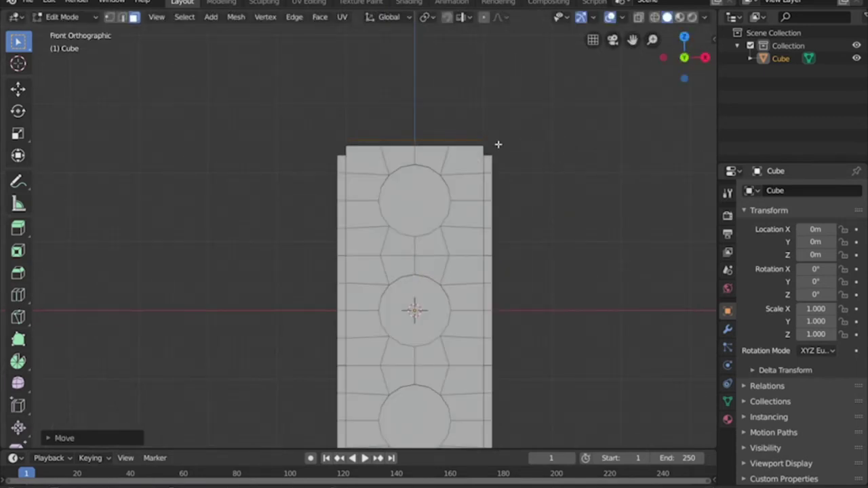
{"action": "key", "text": "g"}
{"action": "key", "text": "z"}
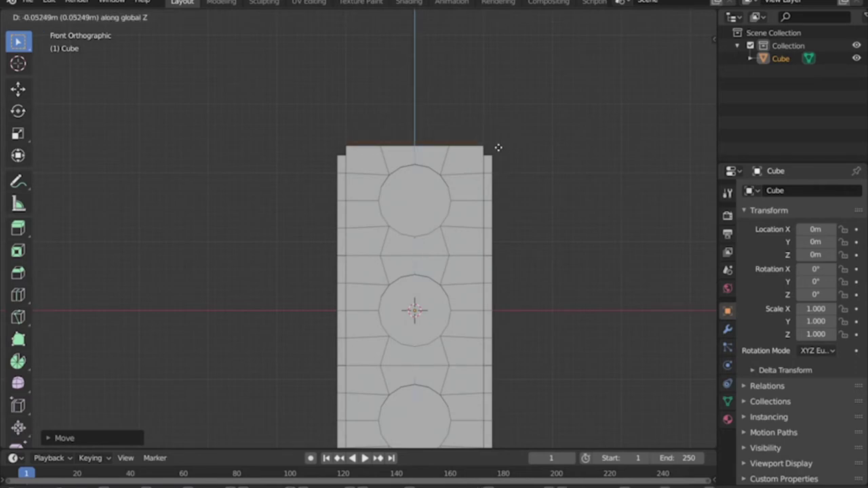
{"action": "left_click", "coordinate": [504, 151]}
Step: Scale the circle uniformly to about 0.25 and check its centring on the body in top view
{"action": "middle_click_drag", "start_coordinate": [504, 151], "coordinate": [541, 211]}
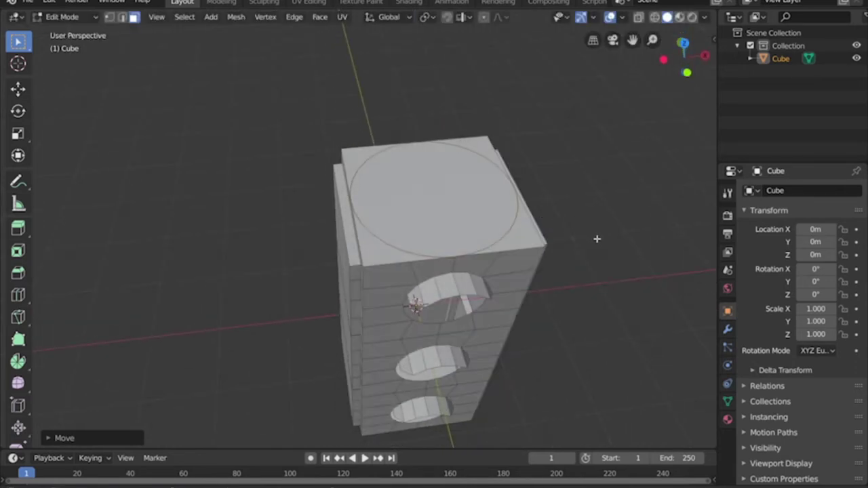
{"action": "key", "text": "s"}
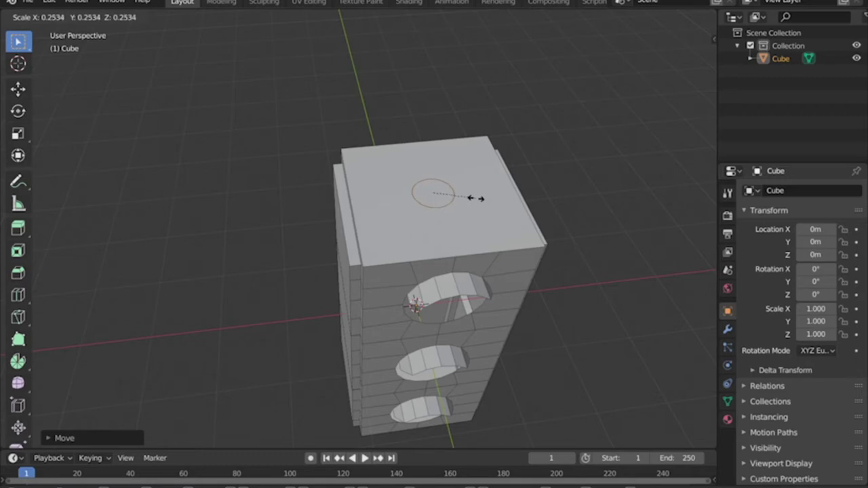
{"action": "left_click", "coordinate": [475, 196]}
{"action": "middle_click_drag", "start_coordinate": [562, 205], "coordinate": [537, 229]}
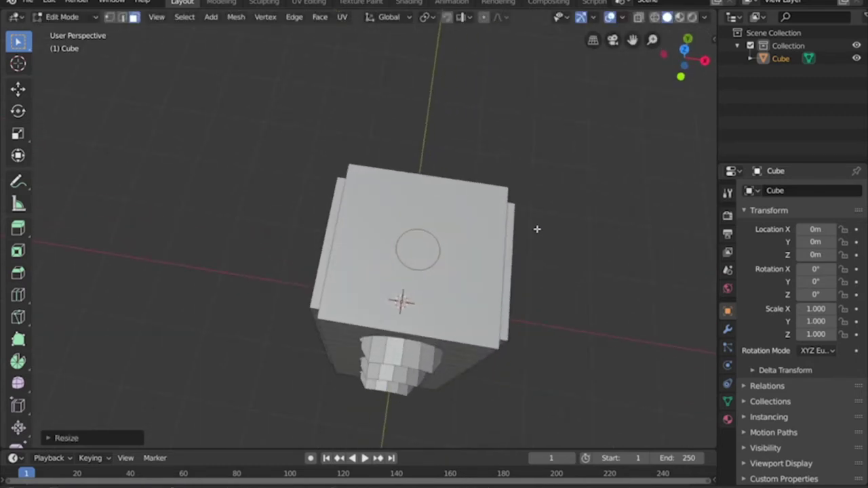
{"action": "key", "text": "KP_7"}
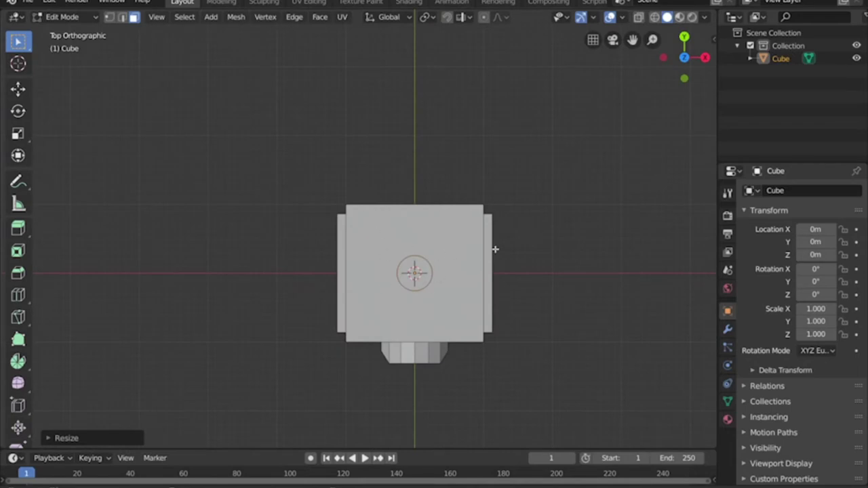
Step: Extrude the circle about 0.14 m upward and scale its top face down slightly to taper the collar
{"action": "middle_click_drag", "start_coordinate": [562, 292], "coordinate": [593, 218]}
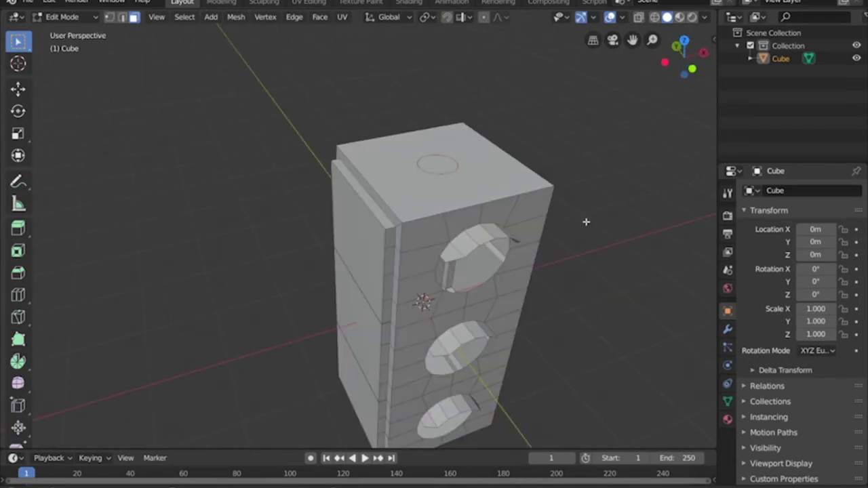
{"action": "key", "text": "e"}
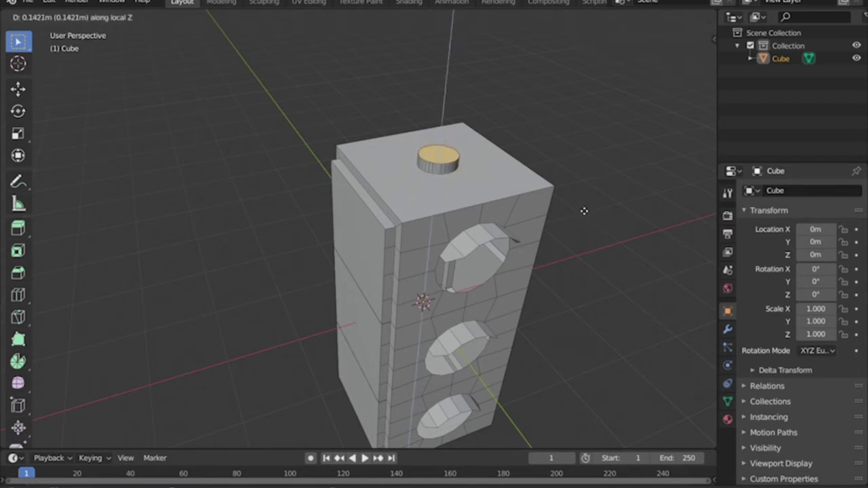
{"action": "left_click", "coordinate": [583, 211]}
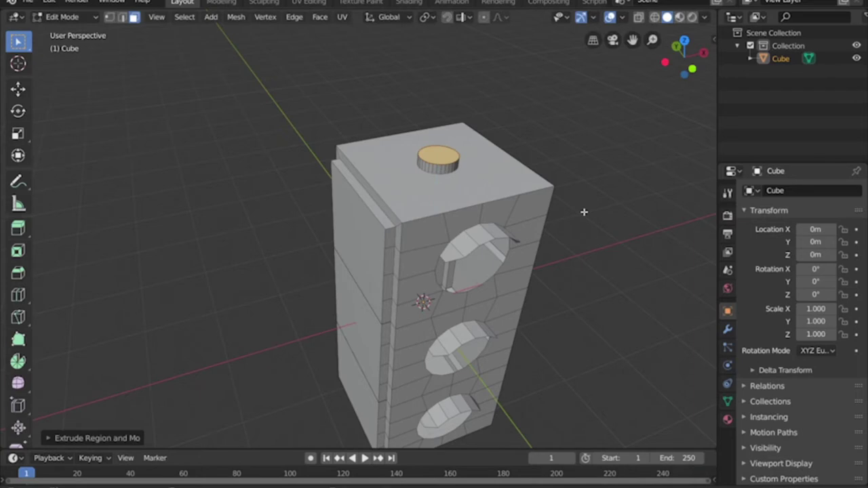
{"action": "key", "text": "s"}
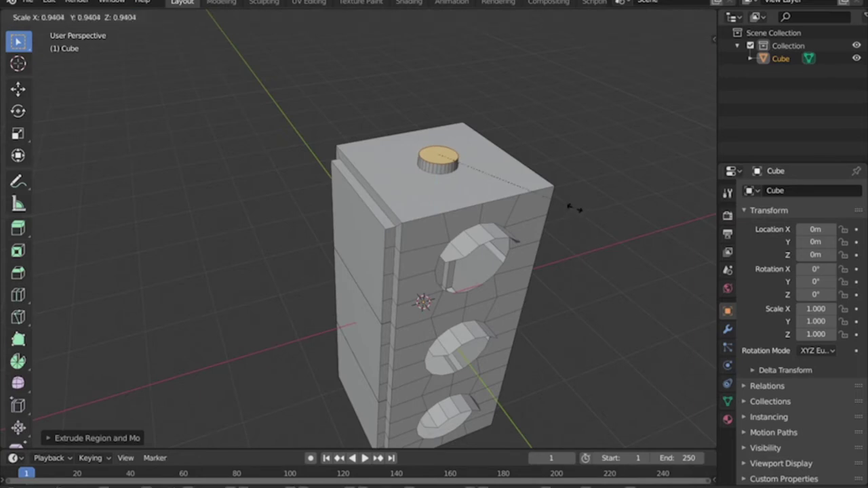
{"action": "left_click", "coordinate": [565, 204]}
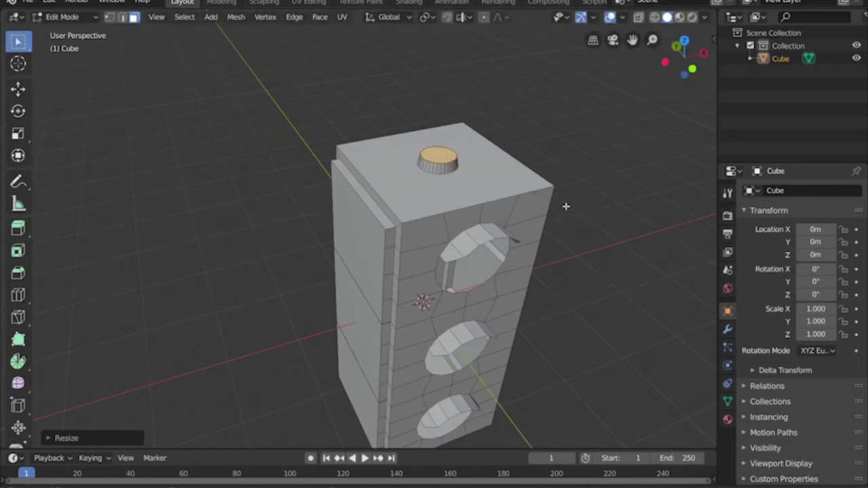
Step: Inset the collar's top face by about 0.06 m and extrude the inner face about 0.58 m upward as a mounting rod
{"action": "key", "text": "i"}
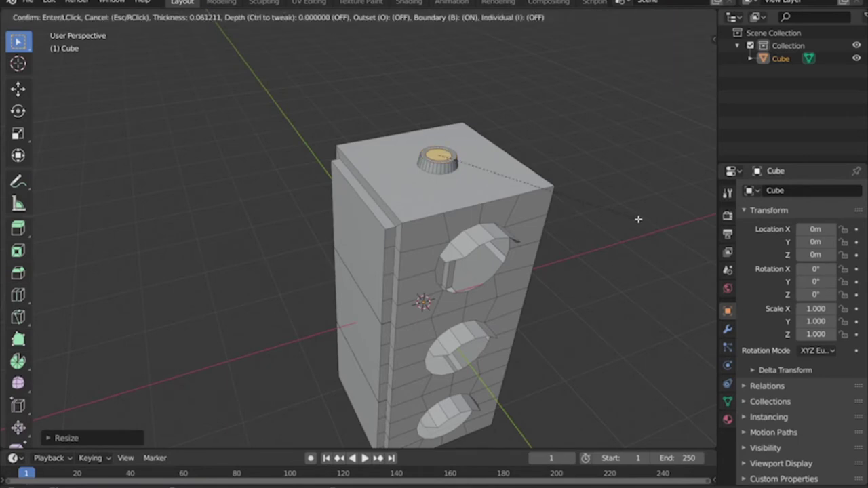
{"action": "left_click", "coordinate": [638, 219]}
{"action": "key", "text": "e"}
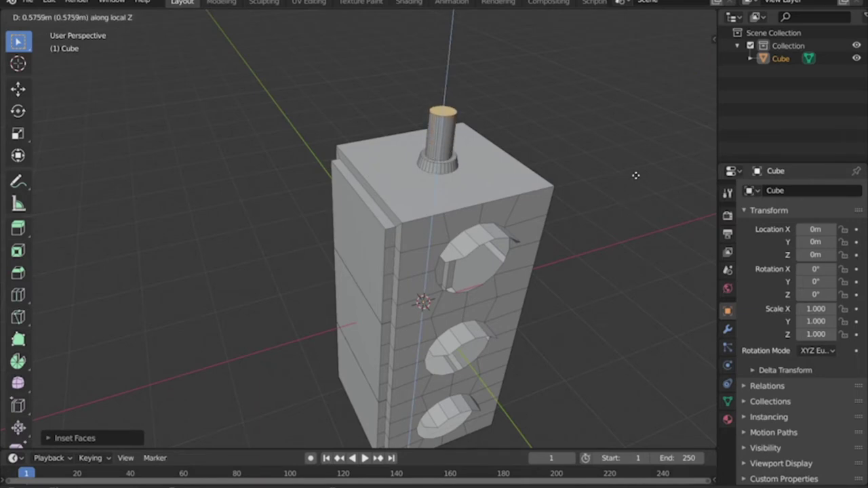
{"action": "left_click", "coordinate": [638, 176]}
{"action": "middle_click_drag", "start_coordinate": [639, 197], "coordinate": [543, 226]}
{"action": "scroll", "coordinate": [608, 168], "scroll_direction": "down", "scroll_amount": 5}
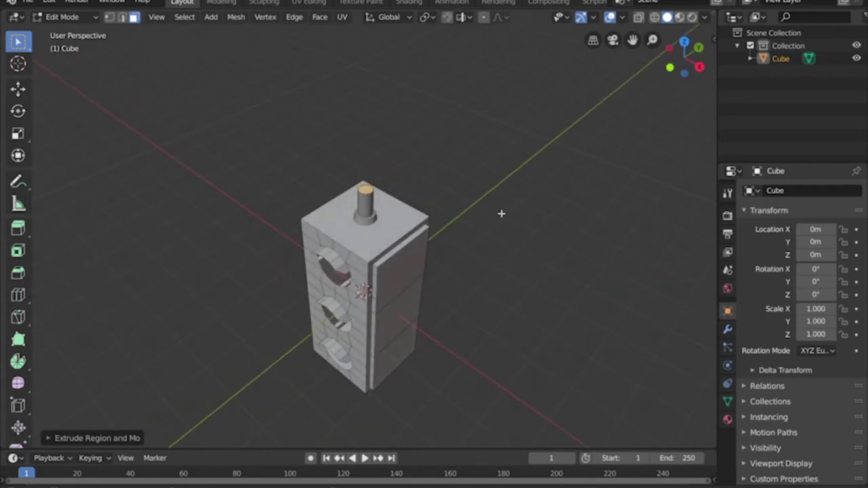
{"action": "middle_click_drag", "start_coordinate": [360, 189], "coordinate": [398, 145]}
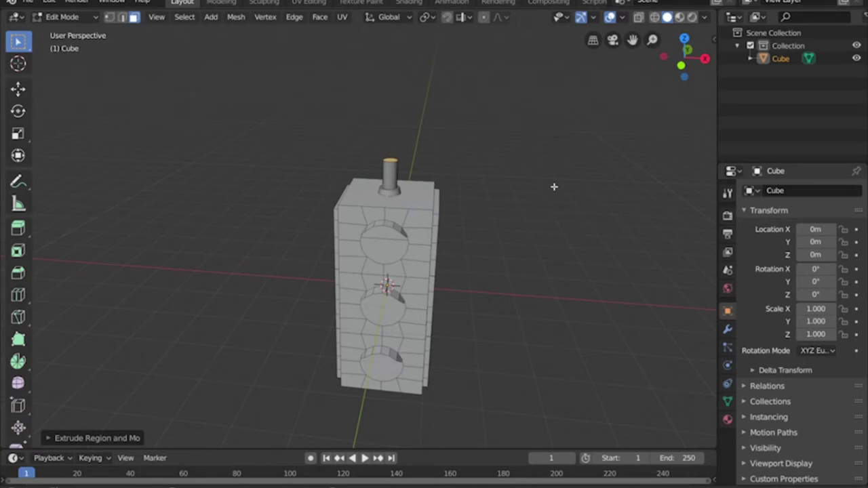
{"action": "key", "text": "e"}
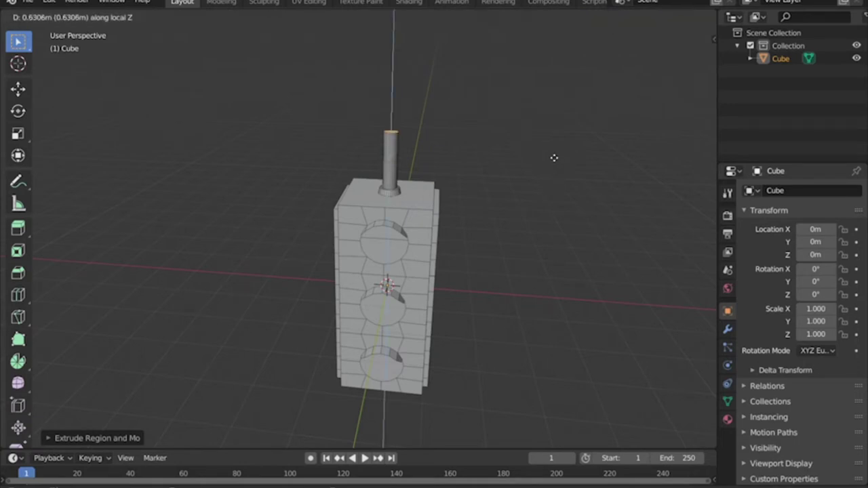
{"action": "key", "text": "Escape"}
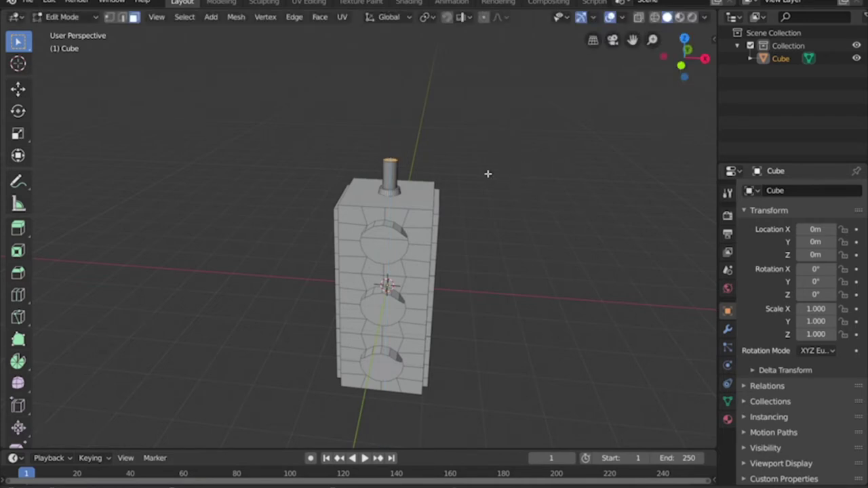
{"action": "left_click", "coordinate": [488, 174]}
Step: Extrude the rod's top face about 0.11 m upward and scale it uniformly to about 1.3 to flare the tip
{"action": "middle_click_drag", "start_coordinate": [441, 147], "coordinate": [401, 187]}
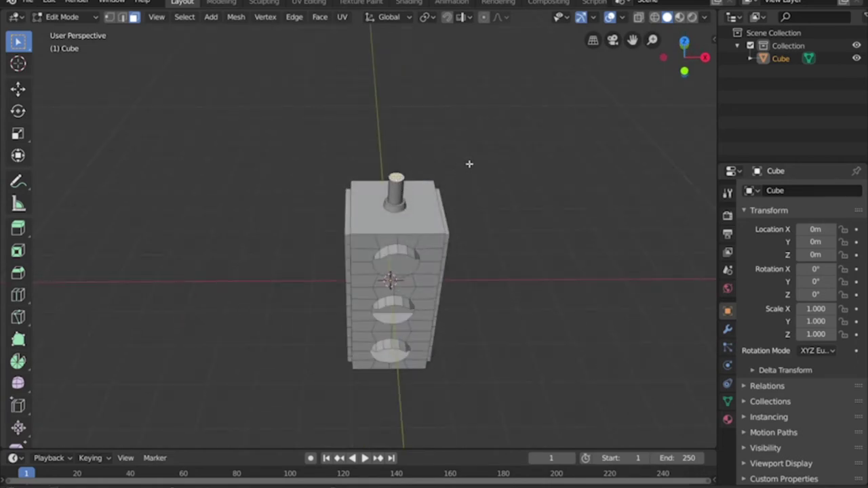
{"action": "key", "text": "g"}
{"action": "key", "text": "z"}
{"action": "key", "text": "z"}
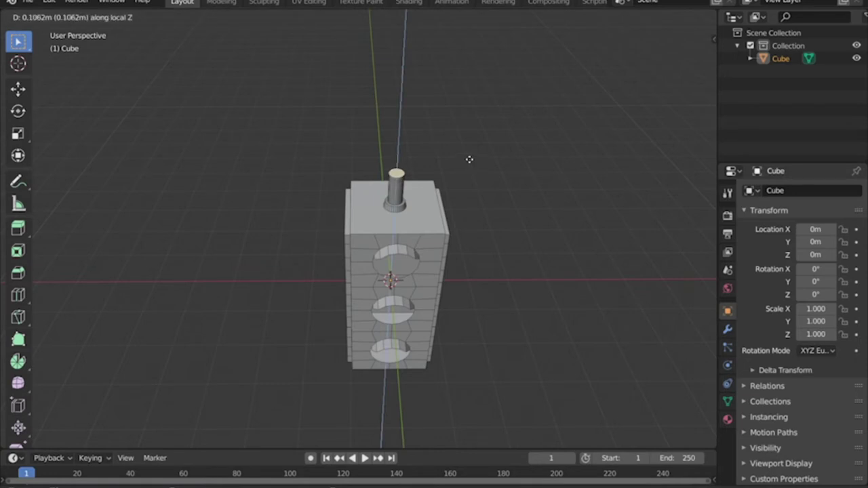
{"action": "left_click", "coordinate": [468, 159]}
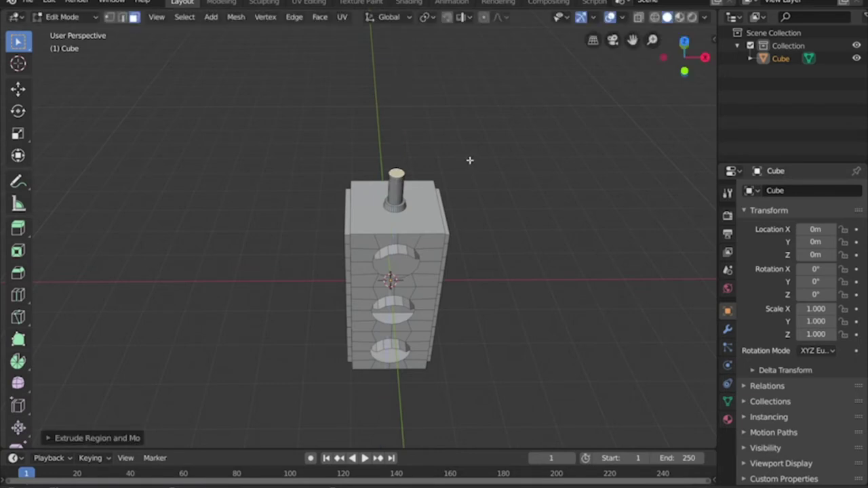
{"action": "key", "text": "s"}
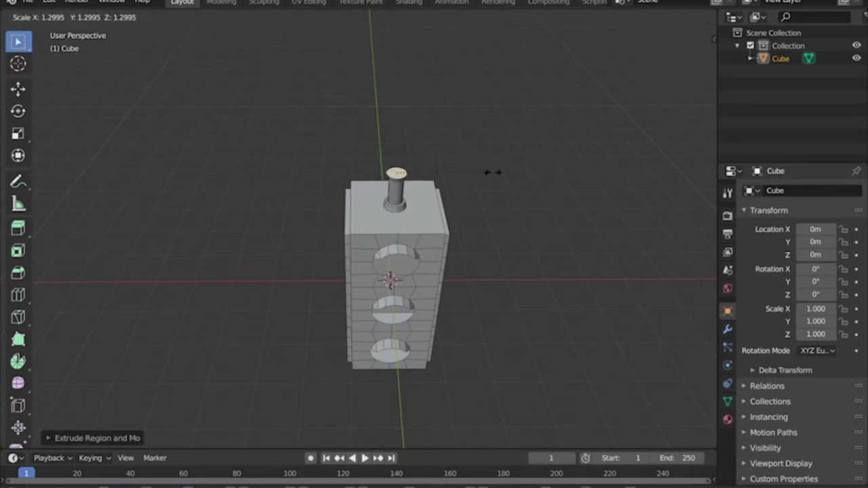
{"action": "left_click", "coordinate": [493, 173]}
Step: Scale the flared tip's top face to about 0.8 along the X axis
{"action": "middle_click_drag", "start_coordinate": [496, 177], "coordinate": [483, 210]}
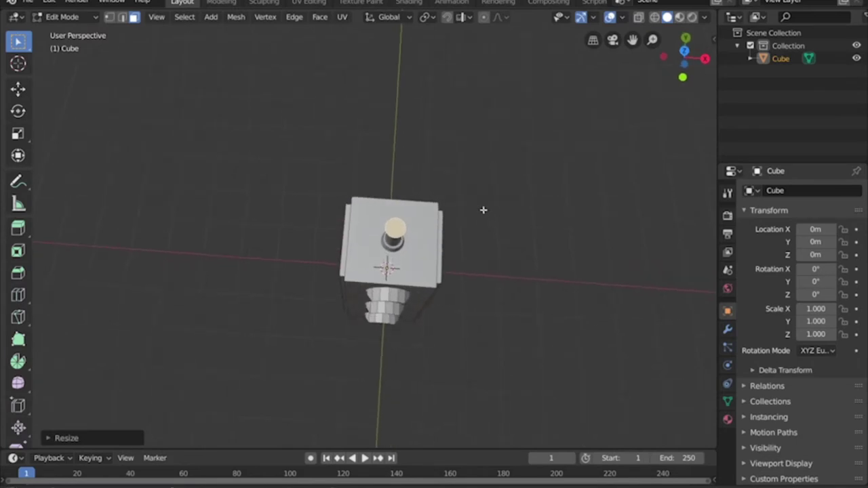
{"action": "key", "text": "s"}
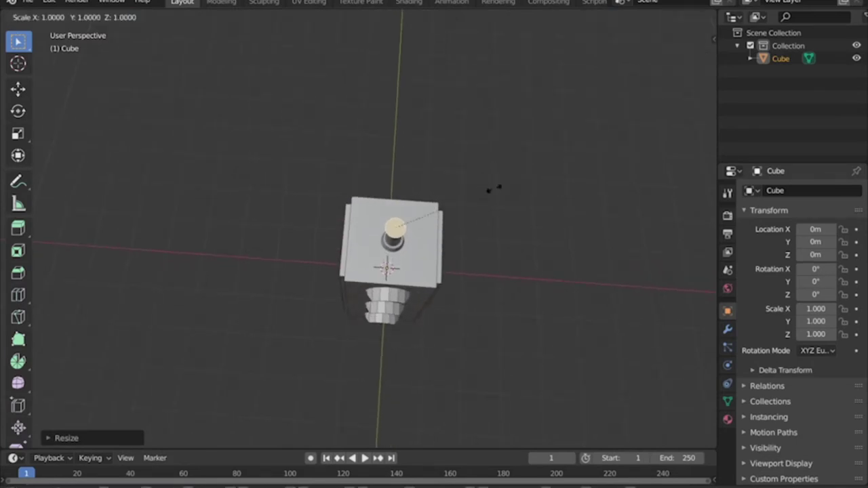
{"action": "key", "text": "x"}
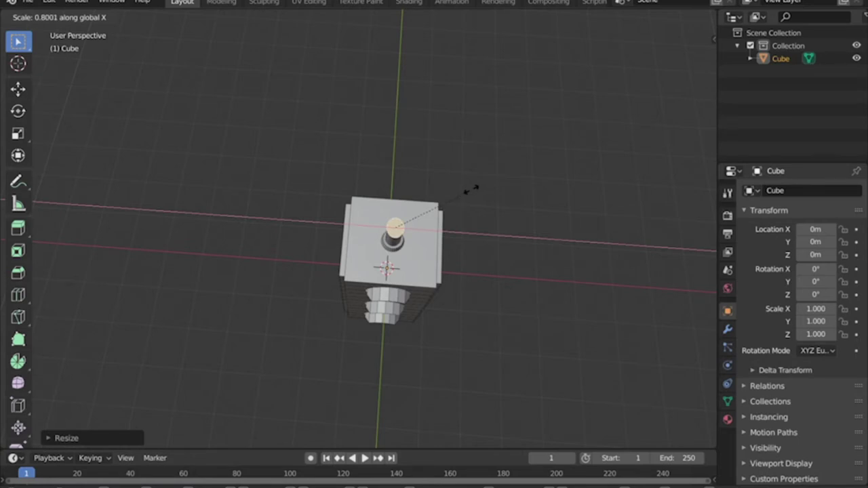
{"action": "left_click", "coordinate": [469, 188]}
Step: Examine the traffic light from the side, front, back and below, checking the rod tip and visors
{"action": "middle_click_drag", "start_coordinate": [469, 188], "coordinate": [370, 120]}
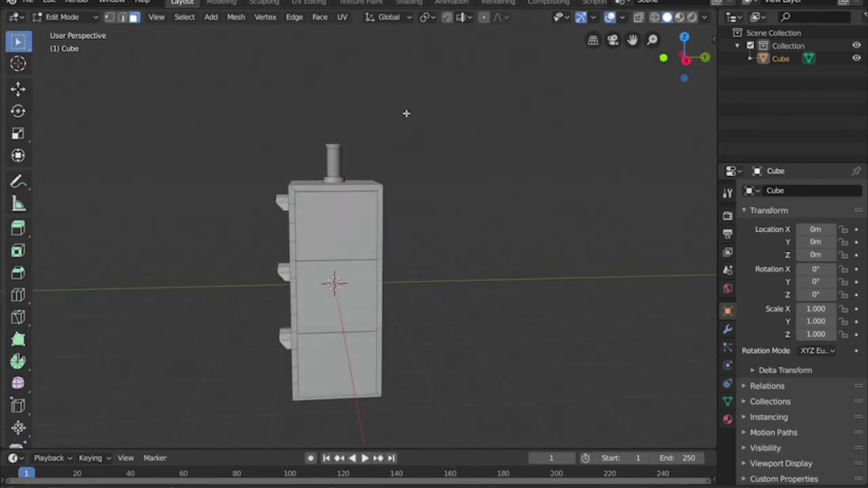
{"action": "middle_click_drag", "start_coordinate": [407, 120], "coordinate": [443, 108]}
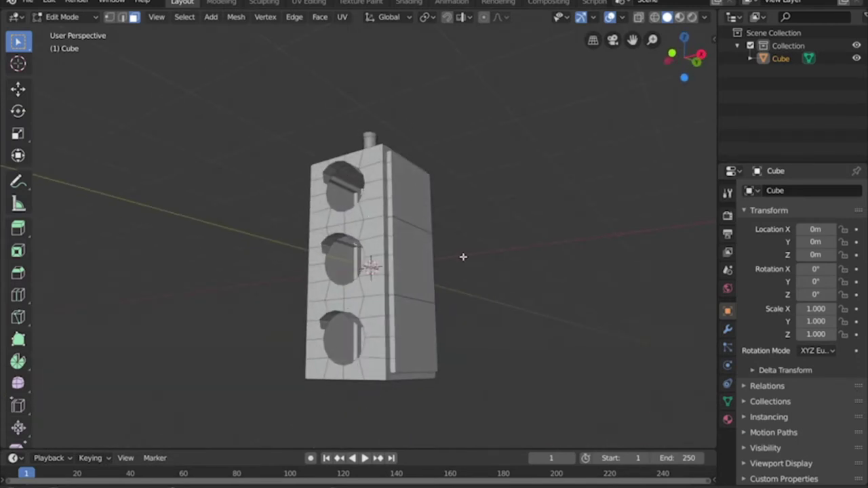
{"action": "middle_click_drag", "start_coordinate": [463, 256], "coordinate": [380, 232]}
{"action": "middle_click_drag", "start_coordinate": [351, 297], "coordinate": [409, 336]}
{"action": "middle_click_drag", "start_coordinate": [477, 241], "coordinate": [419, 282]}
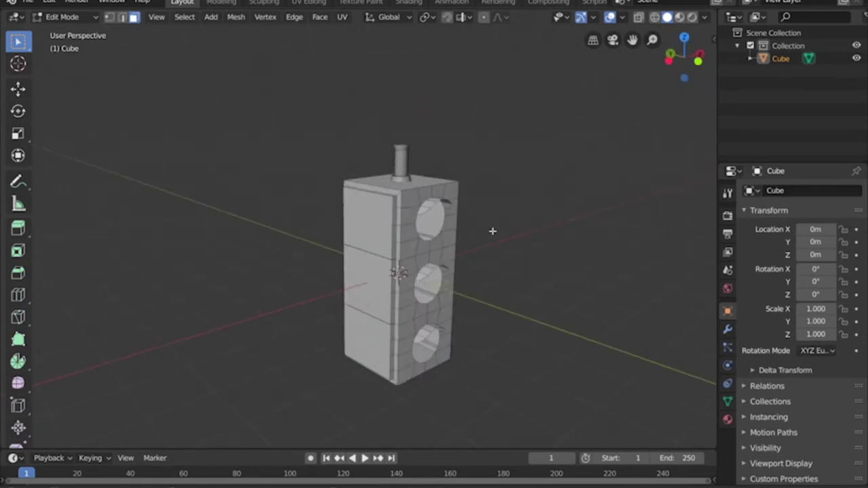
{"action": "middle_click_drag", "start_coordinate": [499, 218], "coordinate": [327, 221]}
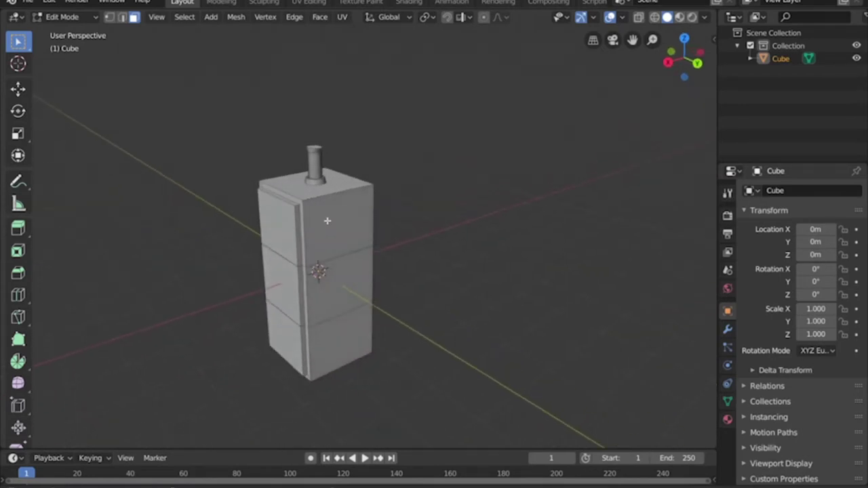
{"action": "middle_click_drag", "start_coordinate": [318, 299], "coordinate": [421, 286]}
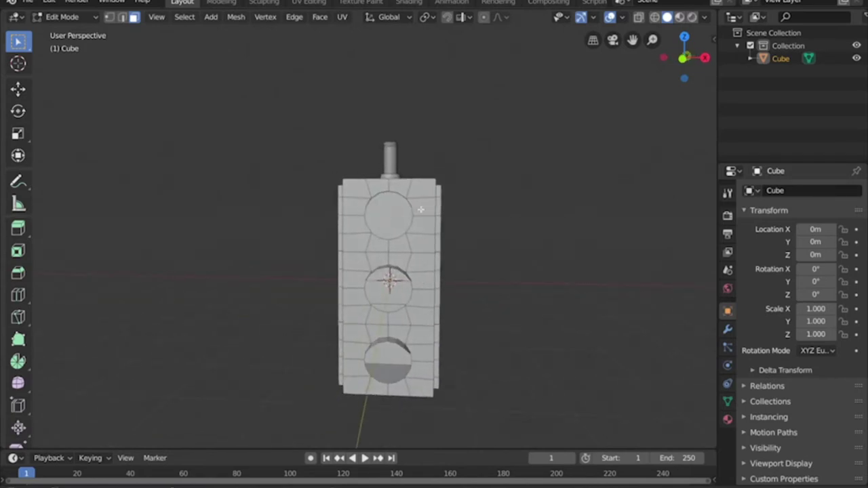
{"action": "middle_click_drag", "start_coordinate": [420, 210], "coordinate": [362, 215]}
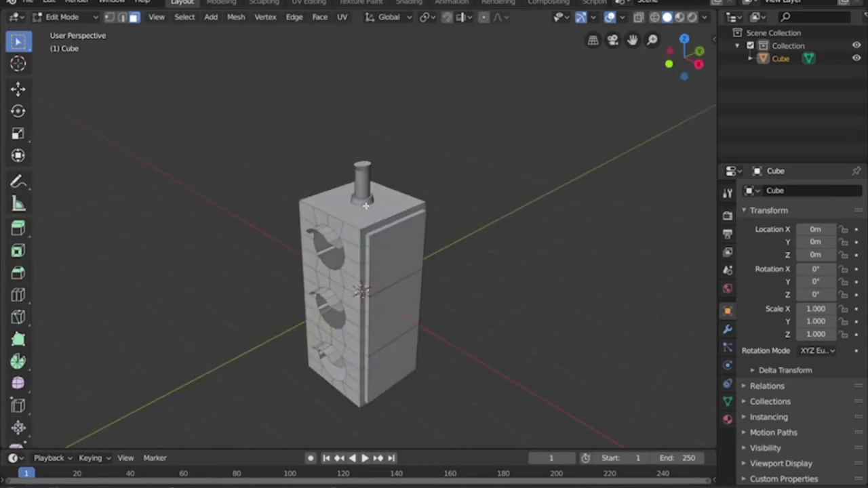
Step: Add a mesh circle and raise it about 3.2 m along Z to just above the rod
{"action": "key", "text": "shift+a"}
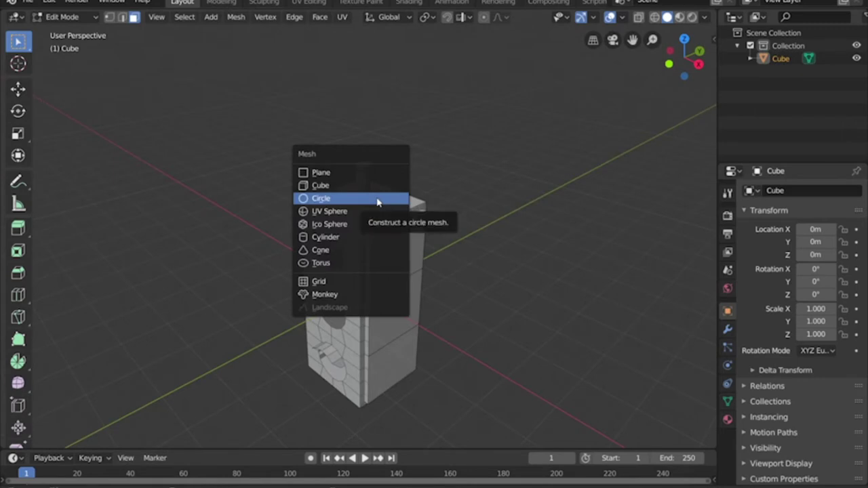
{"action": "left_click", "coordinate": [382, 201]}
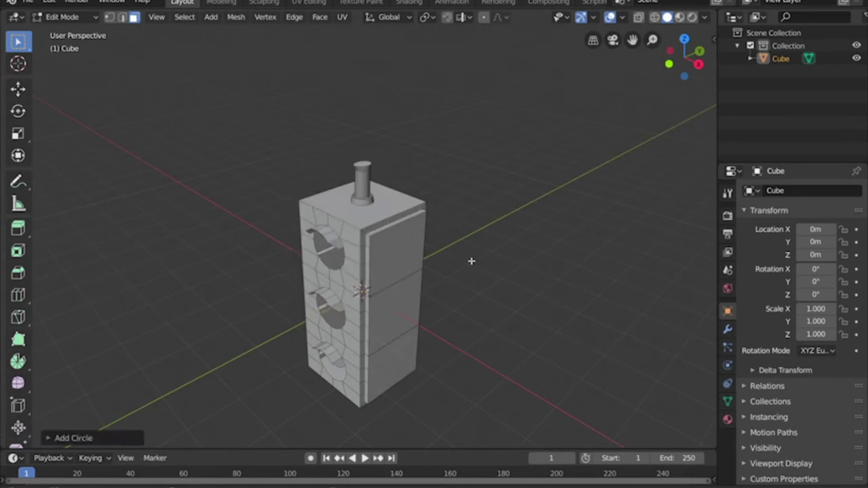
{"action": "key", "text": "g"}
{"action": "key", "text": "z"}
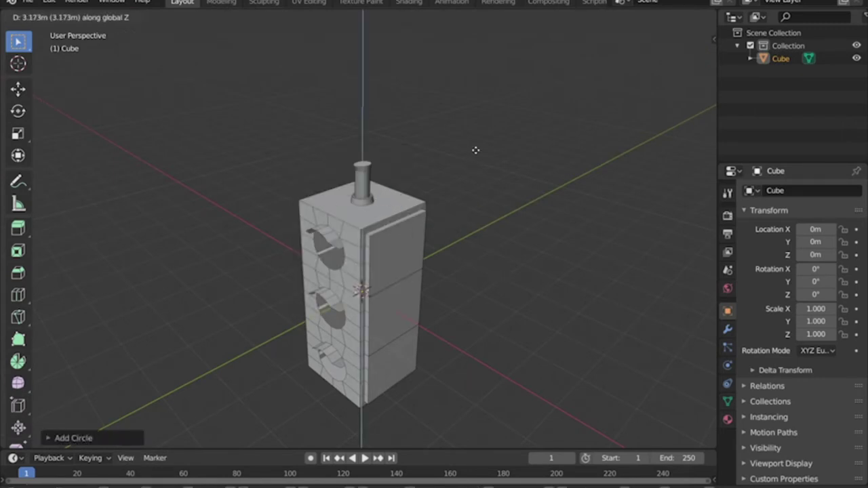
{"action": "left_click", "coordinate": [476, 146]}
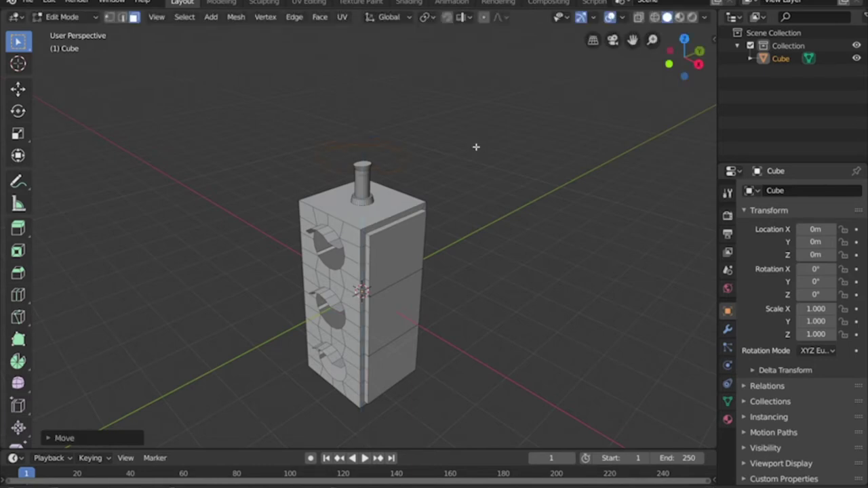
Step: Rotate the circle 90° about the Y axis in right view so it stands upright
{"action": "key", "text": "KP_3"}
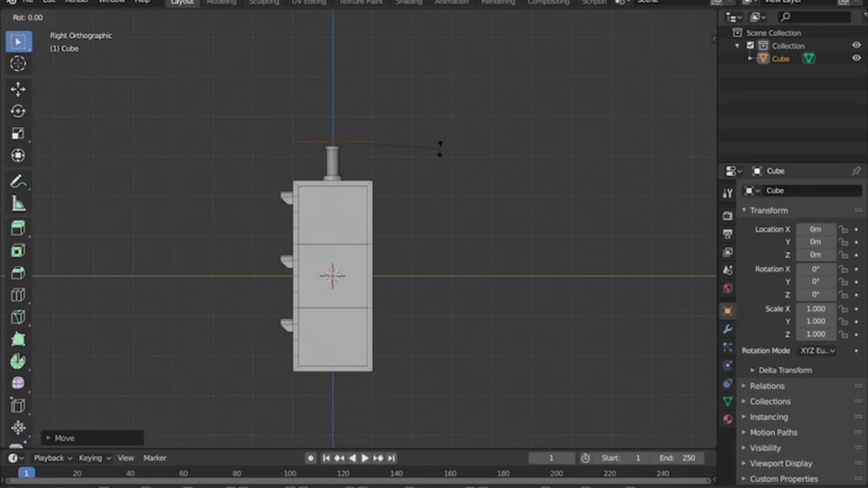
{"action": "type", "text": "y"}
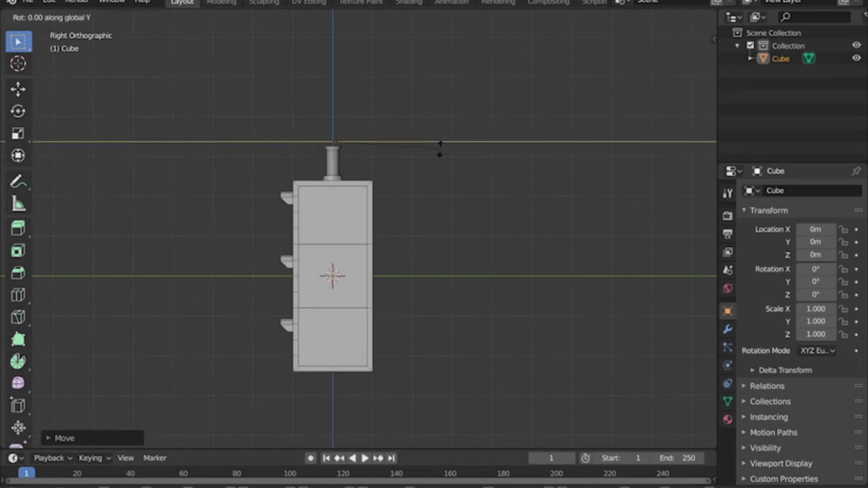
{"action": "type", "text": "90"}
{"action": "key", "text": "Return"}
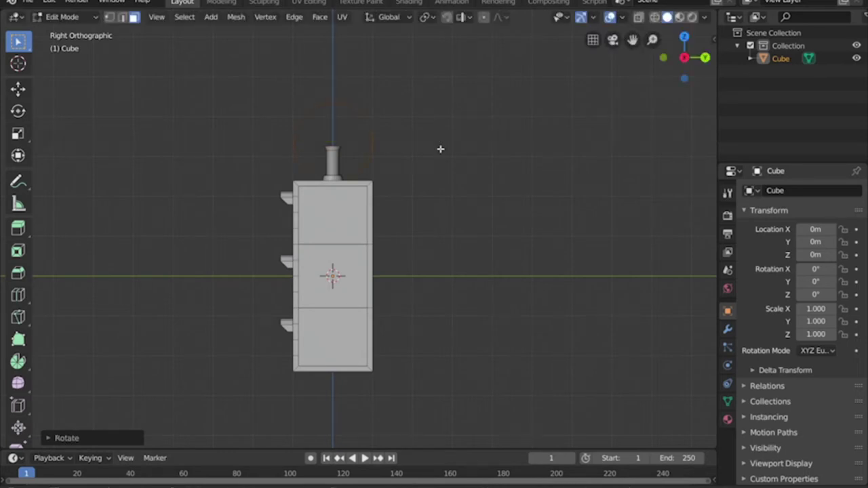
Step: Raise the circle about 0.84 m along Z and scale it uniformly to about 0.31
{"action": "key", "text": "g"}
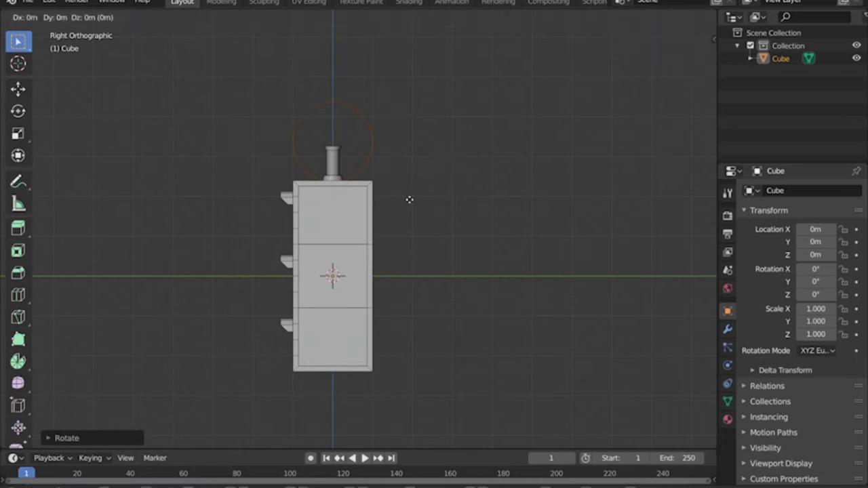
{"action": "key", "text": "z"}
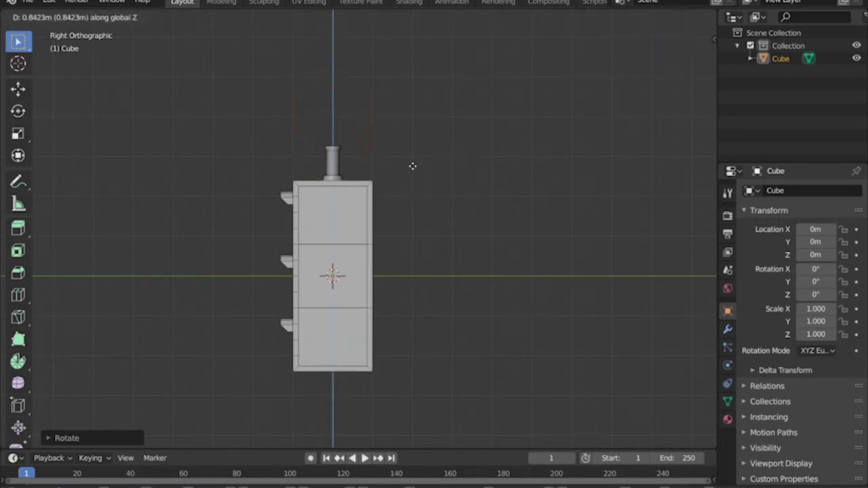
{"action": "key", "text": "Return"}
{"action": "key", "text": "s"}
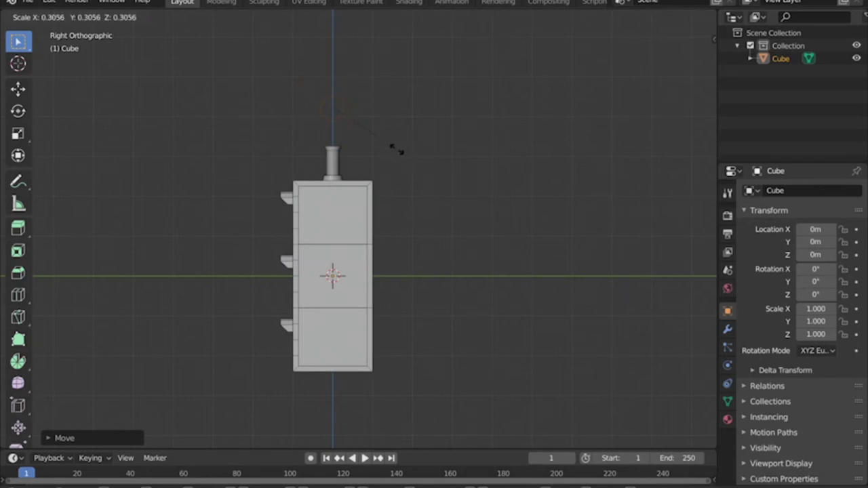
{"action": "key", "text": "Return"}
Step: Lower the small circle about 0.73 m along Z onto the rod's tip
{"action": "key", "text": "g"}
{"action": "key", "text": "z"}
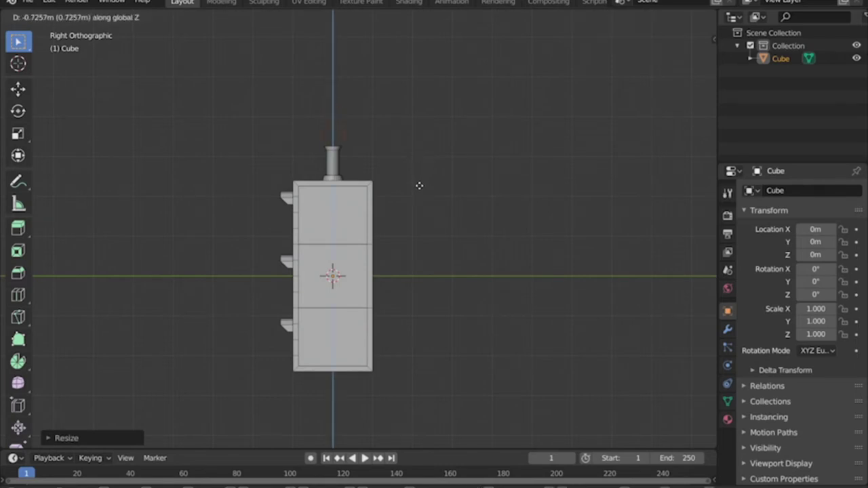
{"action": "left_click", "coordinate": [419, 185]}
Step: Scale the circle up slightly to about 1.03 and fill it with a face
{"action": "scroll", "coordinate": [331, 164], "scroll_direction": "up", "scroll_amount": 2}
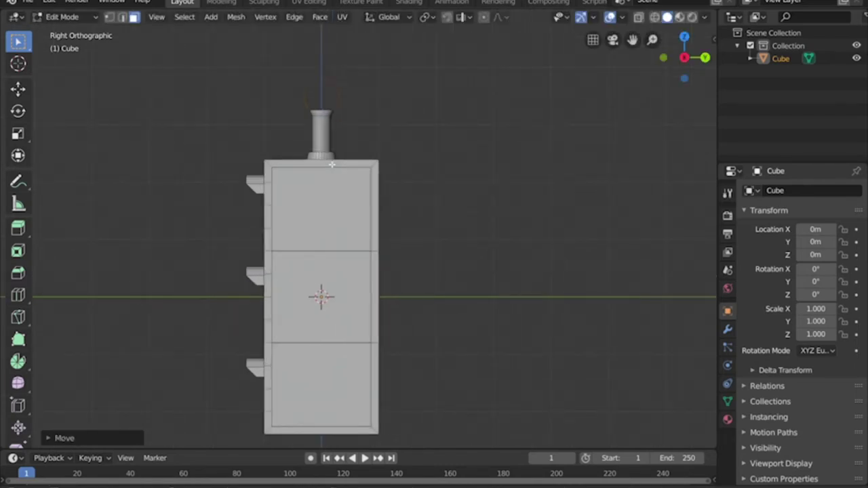
{"action": "scroll", "coordinate": [332, 164], "scroll_direction": "up", "scroll_amount": 1}
{"action": "middle_click_drag", "start_coordinate": [335, 136], "coordinate": [397, 237], "text": "shift"}
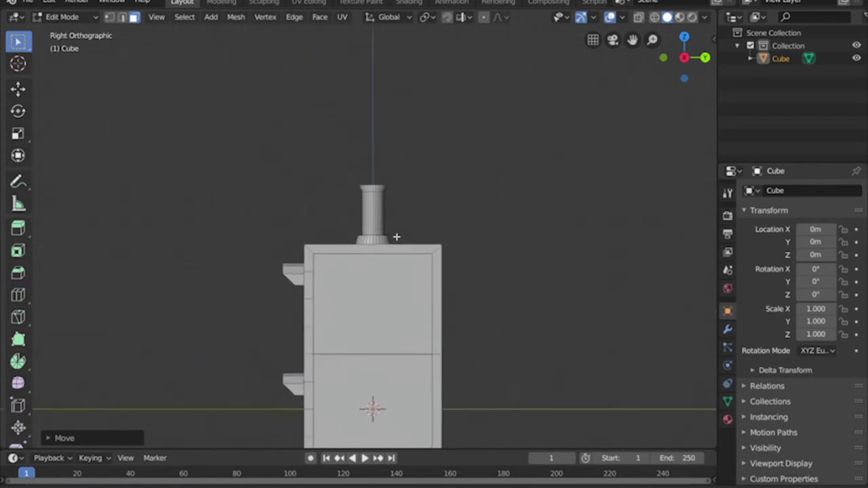
{"action": "scroll", "coordinate": [389, 224], "scroll_direction": "up", "scroll_amount": 2}
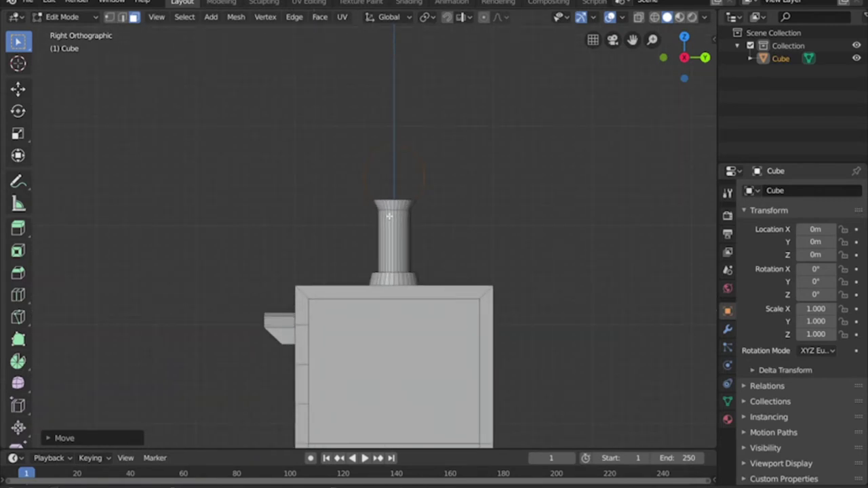
{"action": "key", "text": "s"}
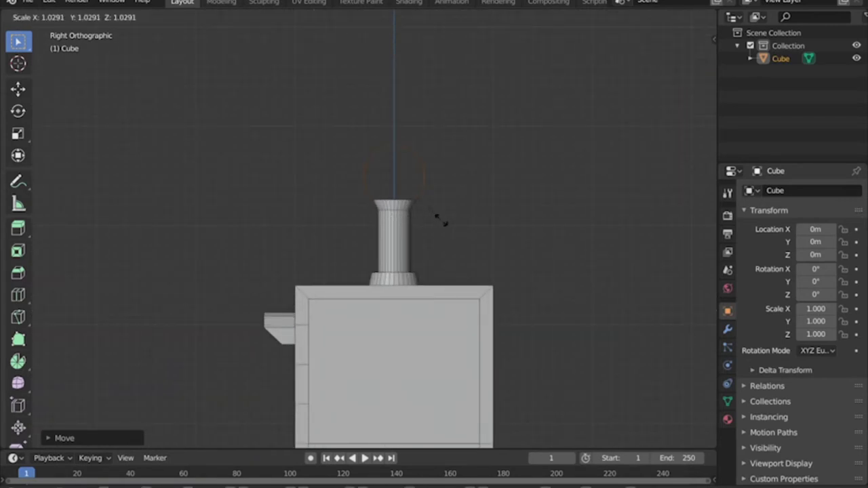
{"action": "left_click", "coordinate": [441, 221]}
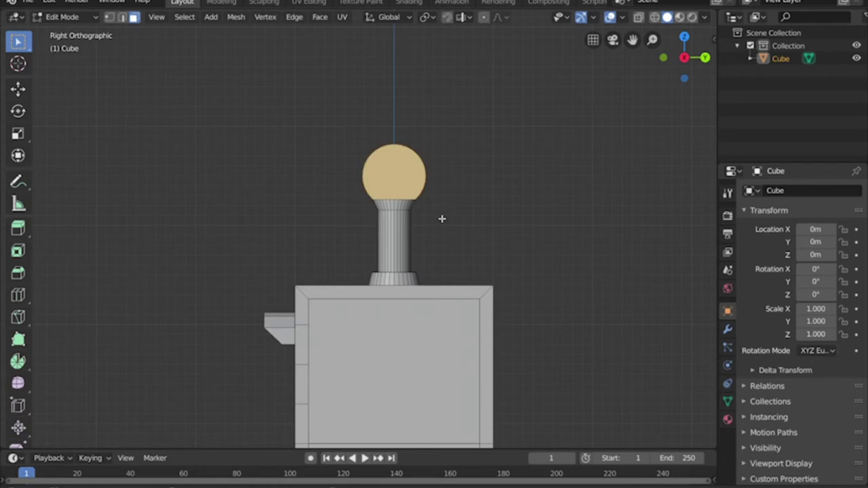
Step: Move the filled circle about -0.16 m along X to the edge of the rod's tip
{"action": "mouse_move", "coordinate": [441, 218]}
{"action": "middle_mouse_down"}
{"action": "mouse_move", "coordinate": [364, 219]}
{"action": "mouse_move", "coordinate": [457, 220]}
{"action": "middle_mouse_up"}
{"action": "key", "text": "g"}
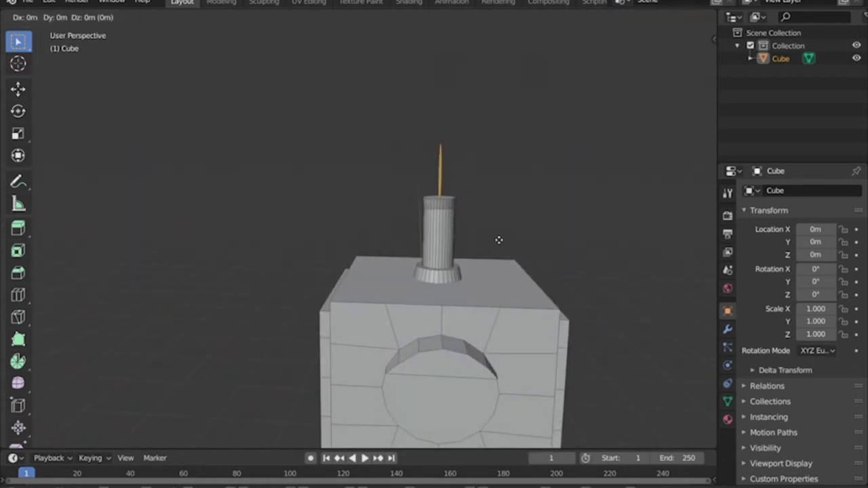
{"action": "key", "text": "x"}
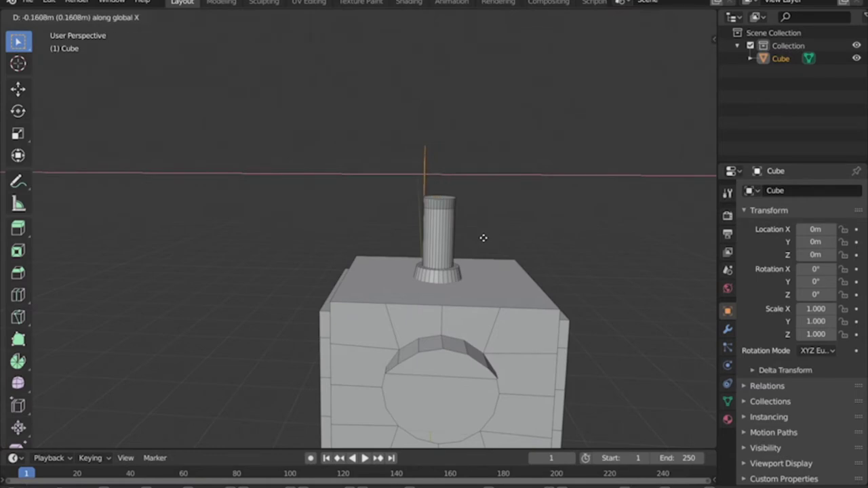
{"action": "left_click", "coordinate": [484, 238]}
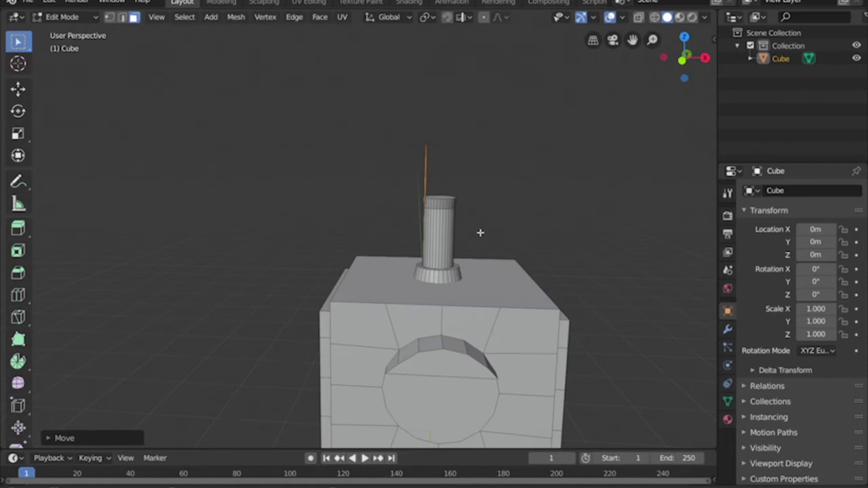
Step: Extrude the filled circle about 0.29 m along the X axis to form a short horizontal cylinder
{"action": "middle_click_drag", "start_coordinate": [481, 233], "coordinate": [400, 230]}
{"action": "key", "text": "g"}
{"action": "key", "text": "x"}
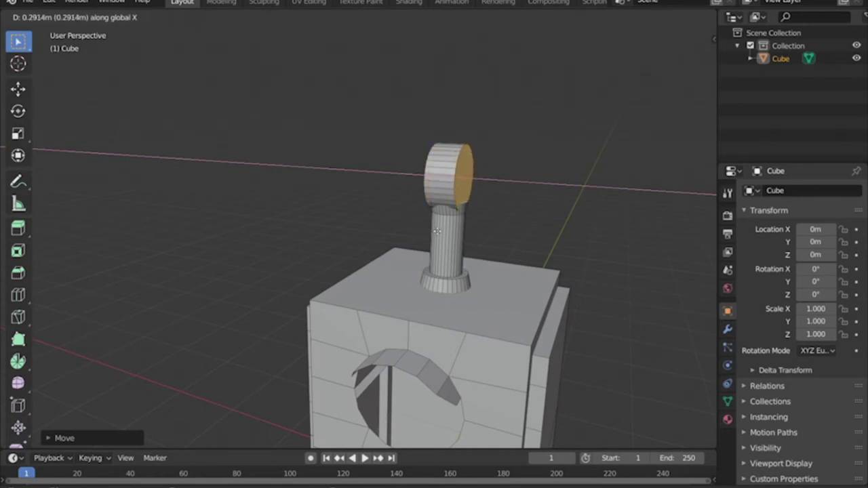
{"action": "left_click", "coordinate": [437, 232]}
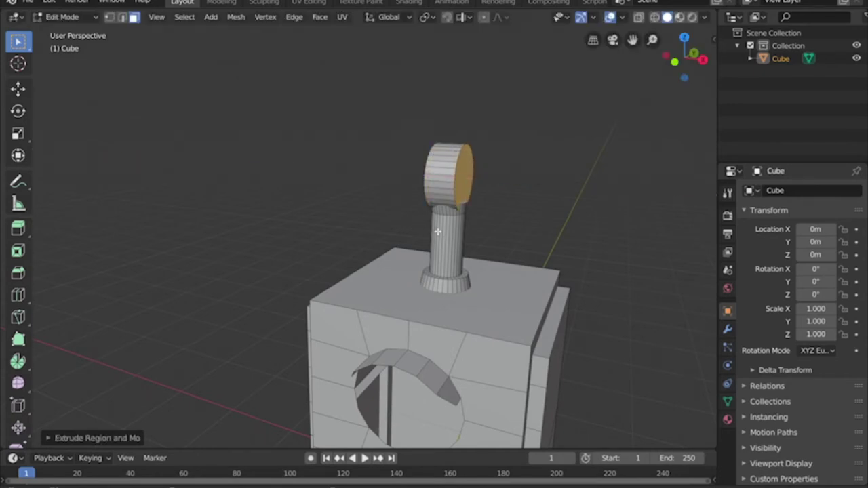
{"action": "key", "text": "KP_1"}
{"action": "scroll", "coordinate": [428, 192], "scroll_direction": "up", "scroll_amount": 2}
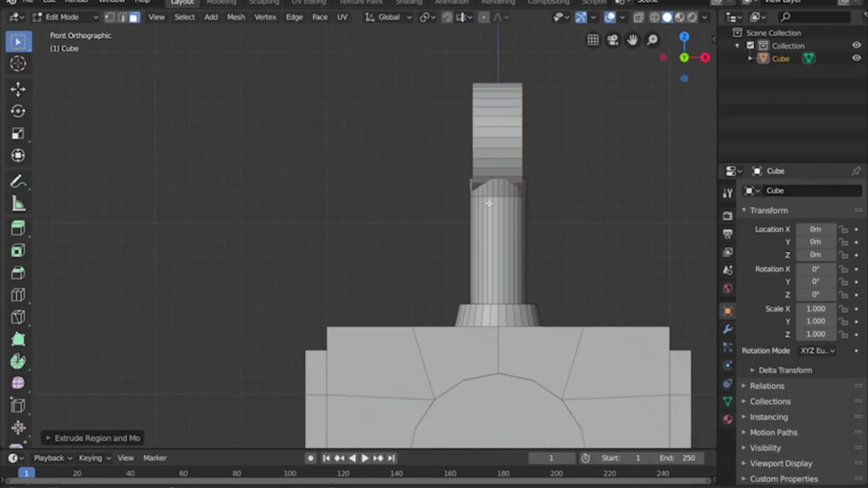
Step: Select the whole horizontal cylinder and raise it slightly along Z so it rests on the rod's flared tip
{"action": "middle_click_drag", "start_coordinate": [488, 202], "coordinate": [411, 207]}
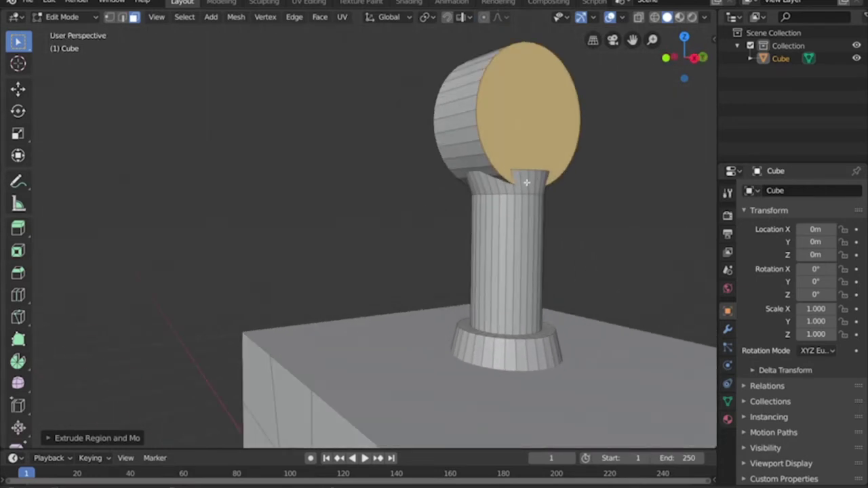
{"action": "middle_click_drag", "start_coordinate": [526, 182], "coordinate": [488, 227]}
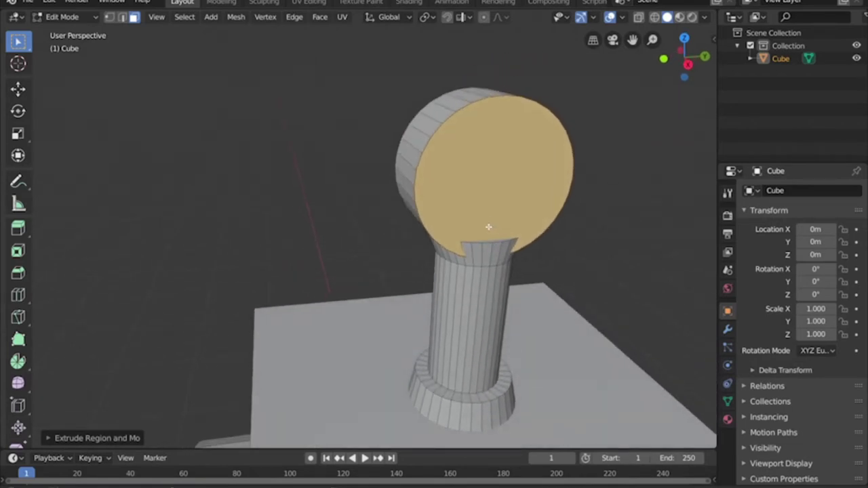
{"action": "left_click", "coordinate": [466, 247]}
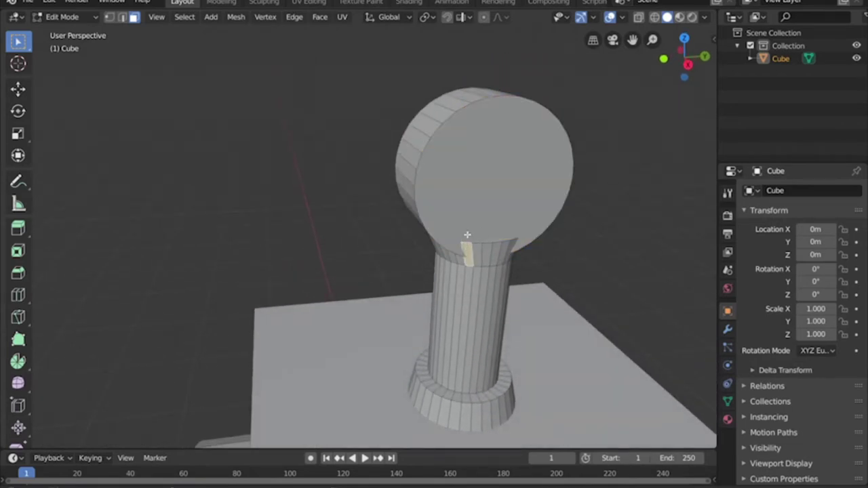
{"action": "left_click", "coordinate": [501, 163]}
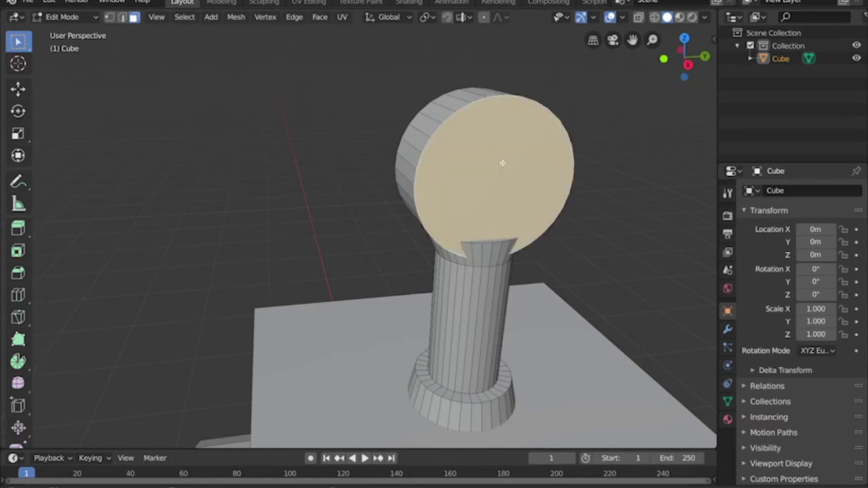
{"action": "key", "text": "ctrl+KP_Add"}
{"action": "middle_click_drag", "start_coordinate": [324, 190], "coordinate": [434, 175]}
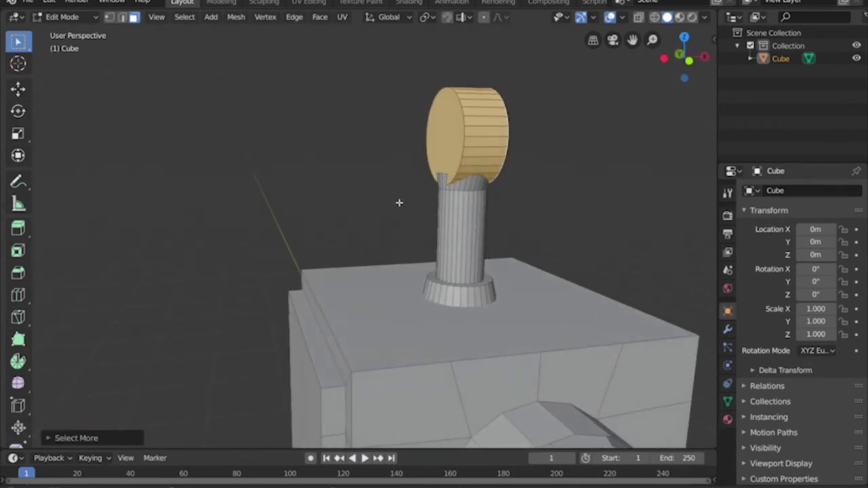
{"action": "middle_click_drag", "start_coordinate": [413, 194], "coordinate": [455, 192]}
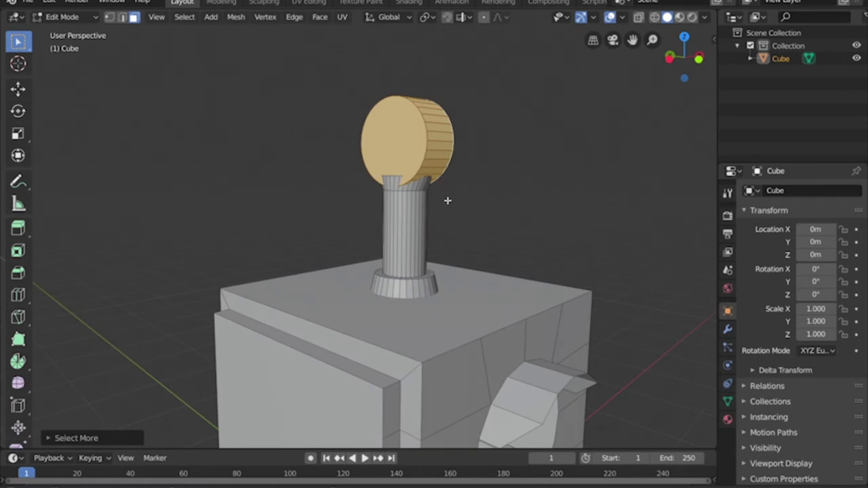
{"action": "key", "text": "g"}
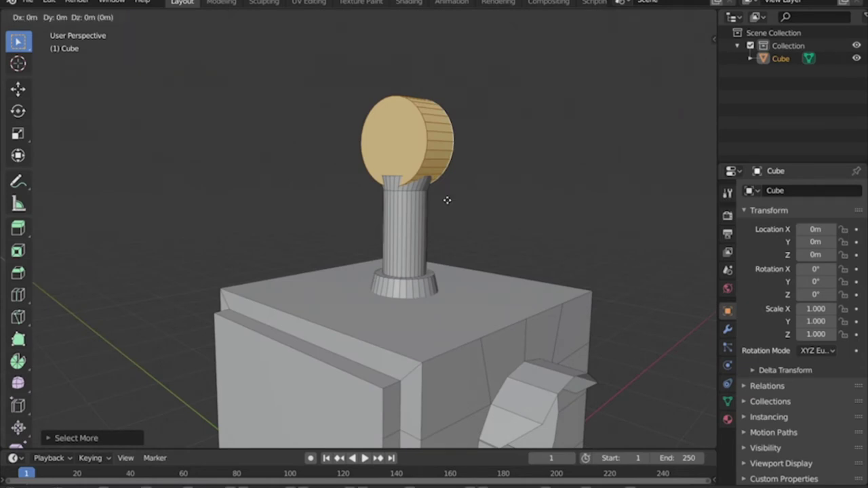
{"action": "key", "text": "z"}
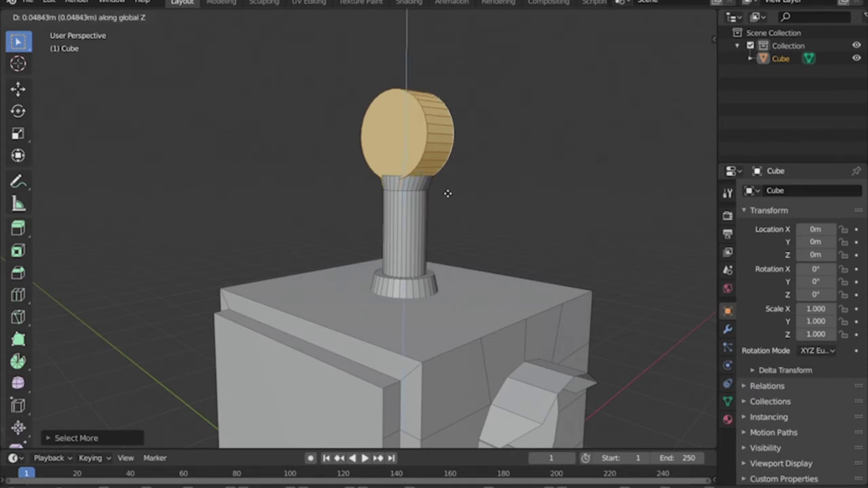
{"action": "left_click", "coordinate": [447, 191]}
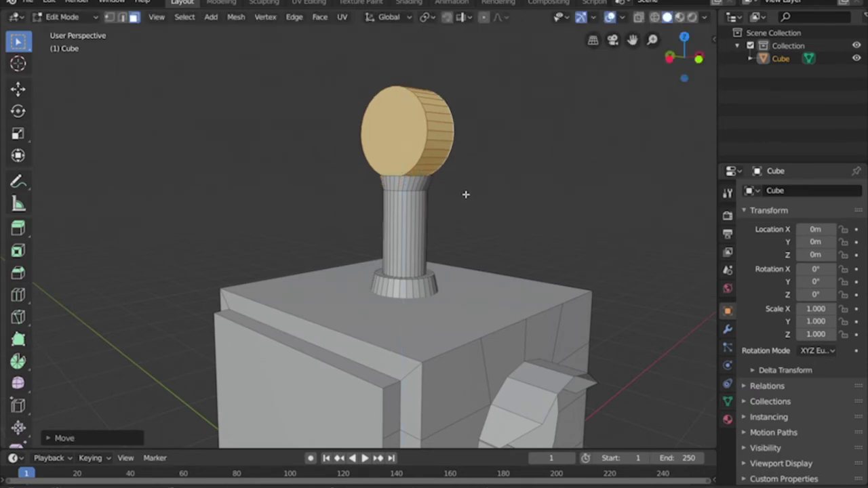
Step: Switch to edge selection and change the active selection tool to Tweak
{"action": "middle_click_drag", "start_coordinate": [465, 194], "coordinate": [524, 212]}
{"action": "left_click", "coordinate": [455, 200]}
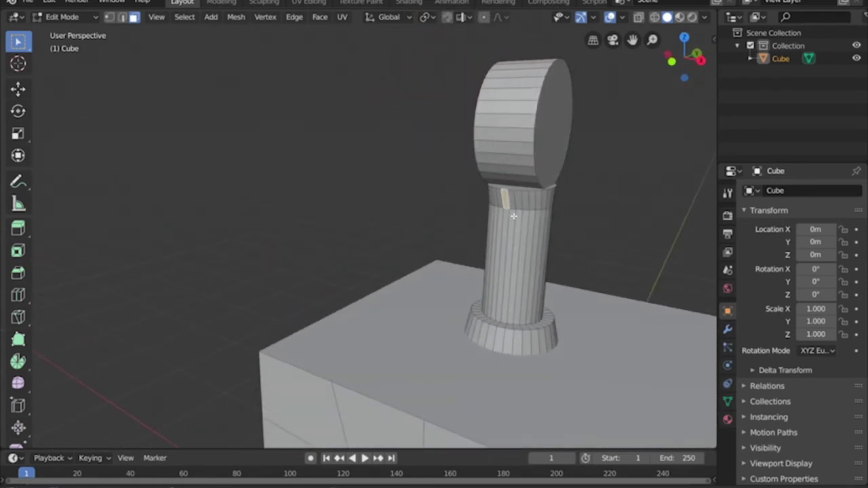
{"action": "key", "text": "c"}
{"action": "key", "text": "2"}
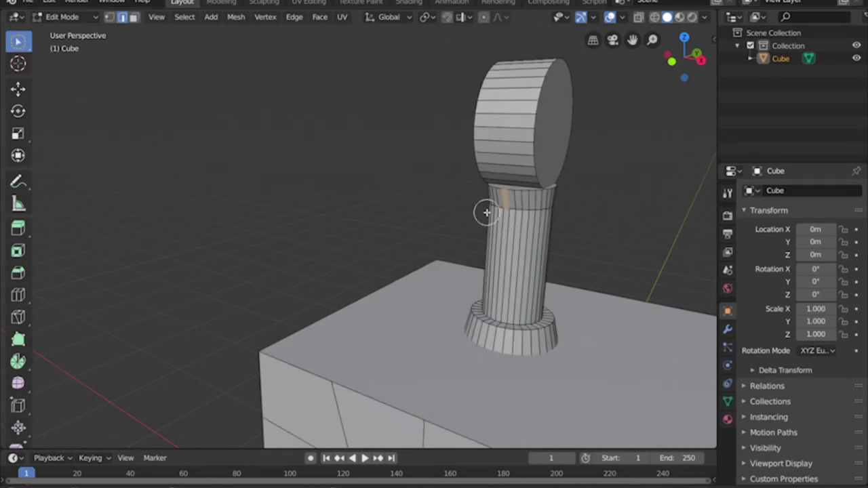
{"action": "right_click", "coordinate": [203, 87]}
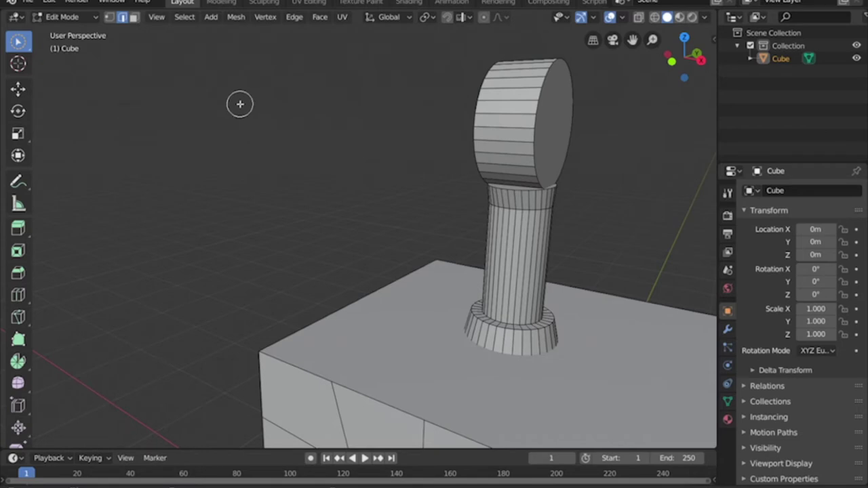
{"action": "left_click_drag", "start_coordinate": [17, 41], "coordinate": [62, 48]}
{"action": "middle_click_drag", "start_coordinate": [509, 198], "coordinate": [537, 204]}
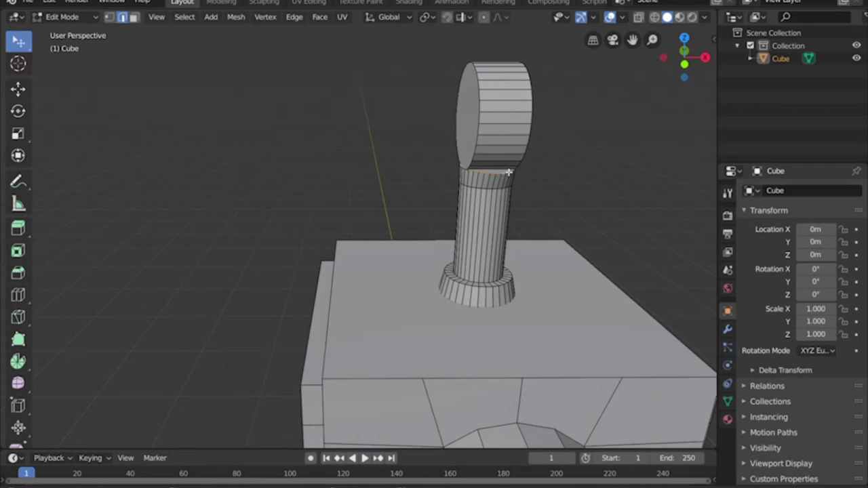
{"action": "middle_click_drag", "start_coordinate": [532, 176], "coordinate": [534, 207]}
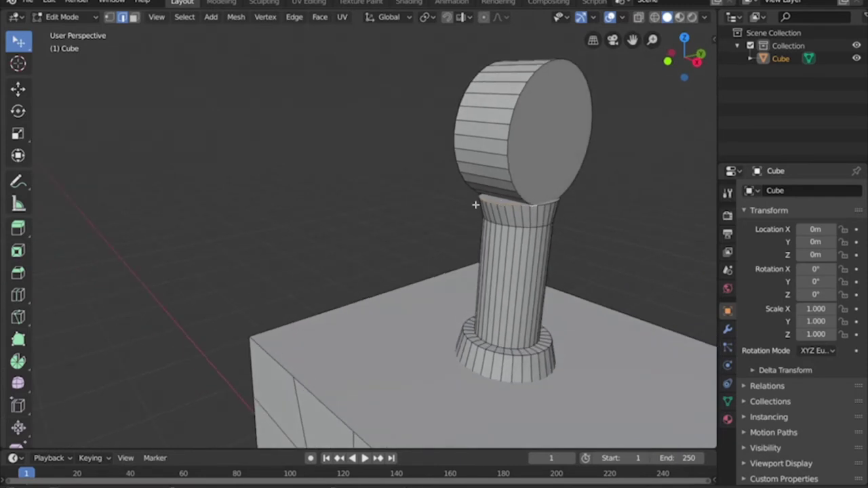
{"action": "middle_click_drag", "start_coordinate": [477, 204], "coordinate": [510, 204]}
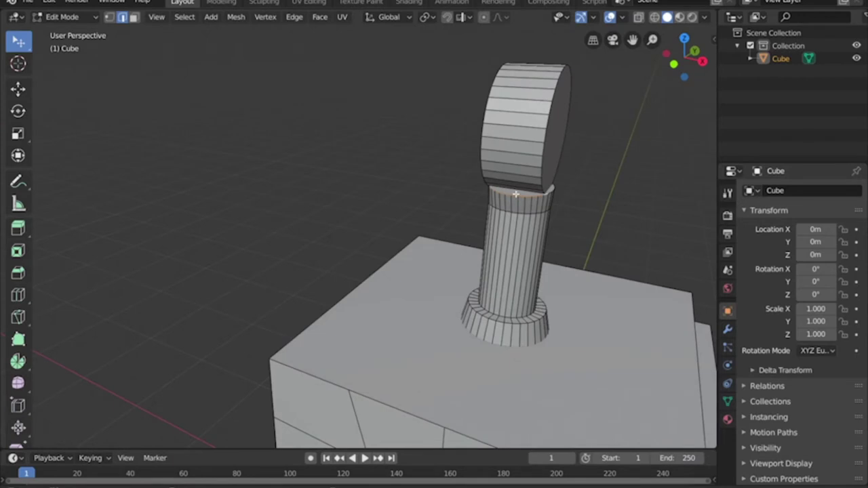
{"action": "key", "text": "alt+a"}
Step: Delete the top cap face of the rod's flared tip beneath the horizontal cylinder
{"action": "key", "text": "3"}
{"action": "left_click", "coordinate": [517, 194], "text": "alt"}
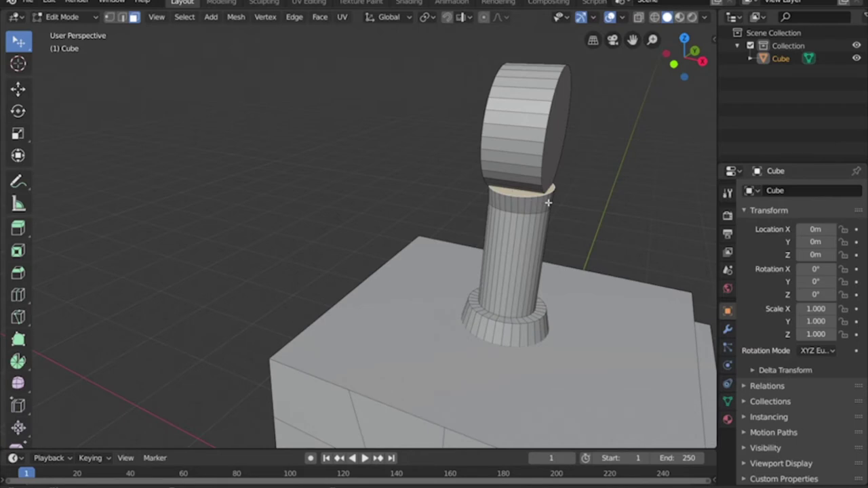
{"action": "key", "text": "x"}
{"action": "left_click", "coordinate": [549, 204]}
{"action": "middle_click_drag", "start_coordinate": [548, 199], "coordinate": [529, 203]}
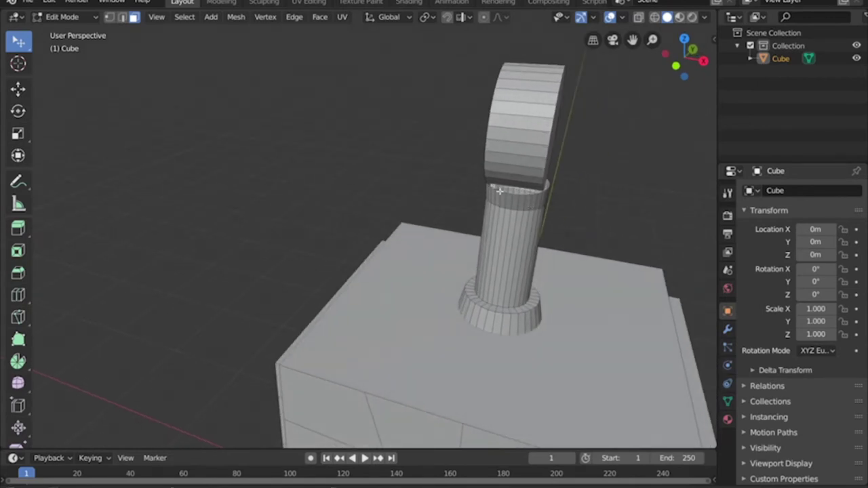
{"action": "middle_click_drag", "start_coordinate": [493, 189], "coordinate": [532, 171]}
{"action": "scroll", "coordinate": [536, 163], "scroll_direction": "up", "scroll_amount": 3}
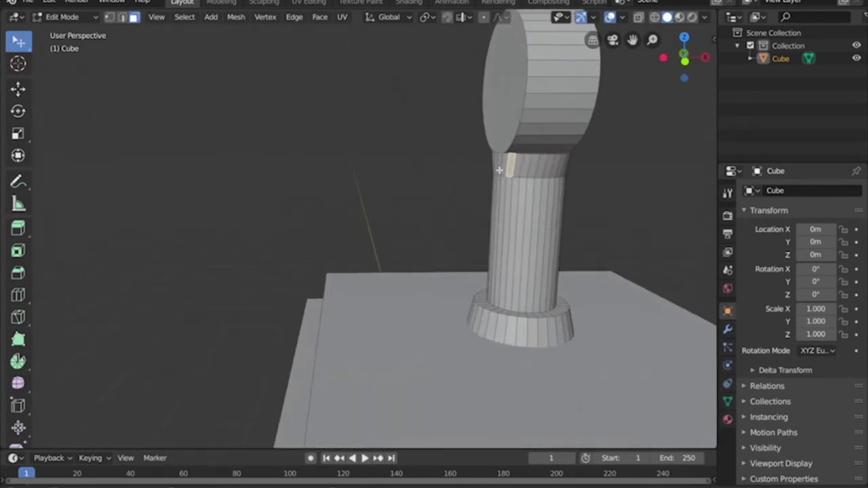
{"action": "scroll", "coordinate": [546, 152], "scroll_direction": "up", "scroll_amount": 1}
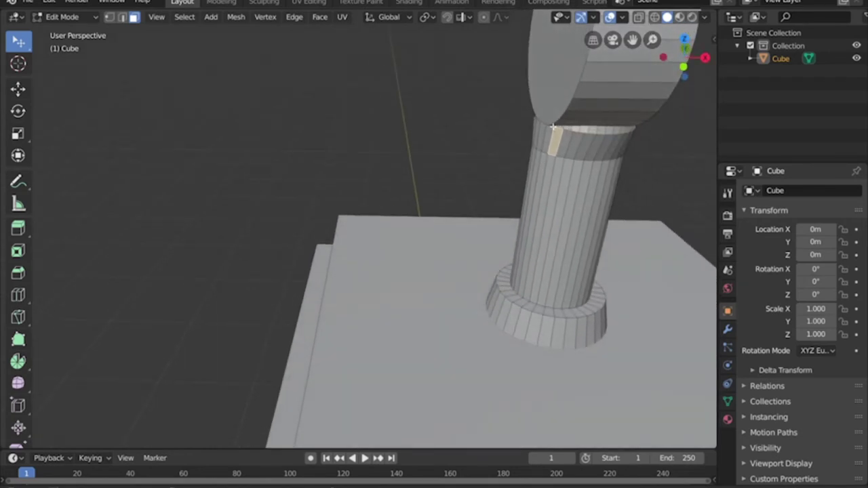
{"action": "left_click", "coordinate": [552, 131], "text": "alt"}
{"action": "middle_click_drag", "start_coordinate": [549, 135], "coordinate": [589, 136]}
{"action": "left_click", "coordinate": [579, 144]}
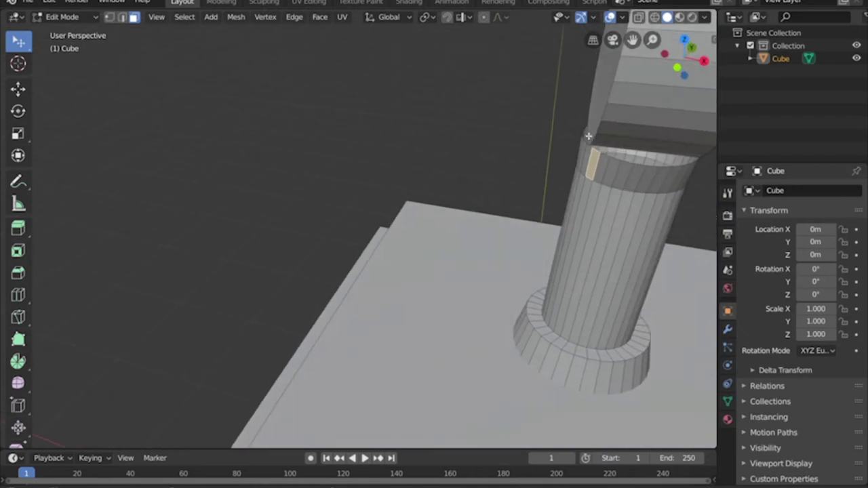
Step: Select the front rim edges of the rod's open tip and raise them slightly along Z toward the cylinder
{"action": "key", "text": "2"}
{"action": "left_click", "coordinate": [596, 150], "text": "alt"}
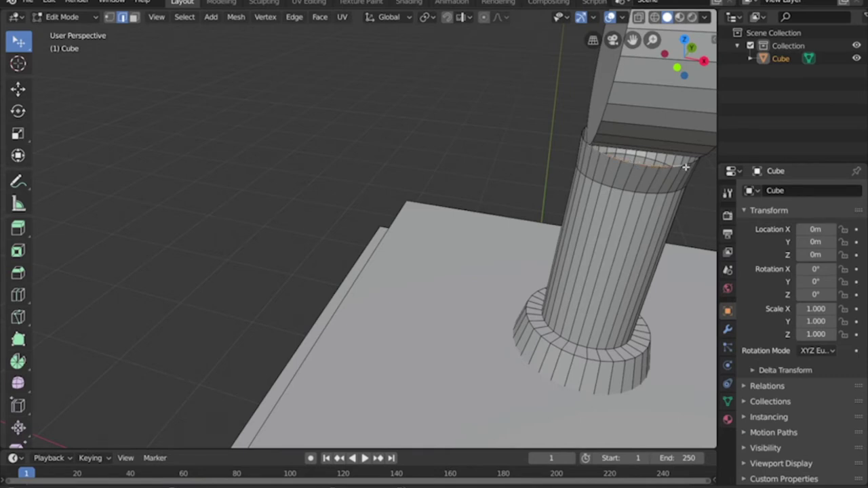
{"action": "middle_click_drag", "start_coordinate": [695, 169], "coordinate": [558, 165]}
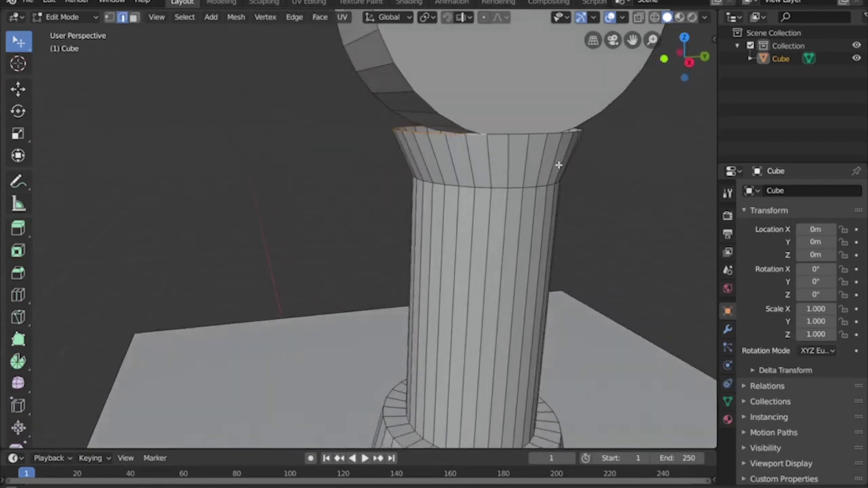
{"action": "scroll", "coordinate": [546, 169], "scroll_direction": "down", "scroll_amount": 3}
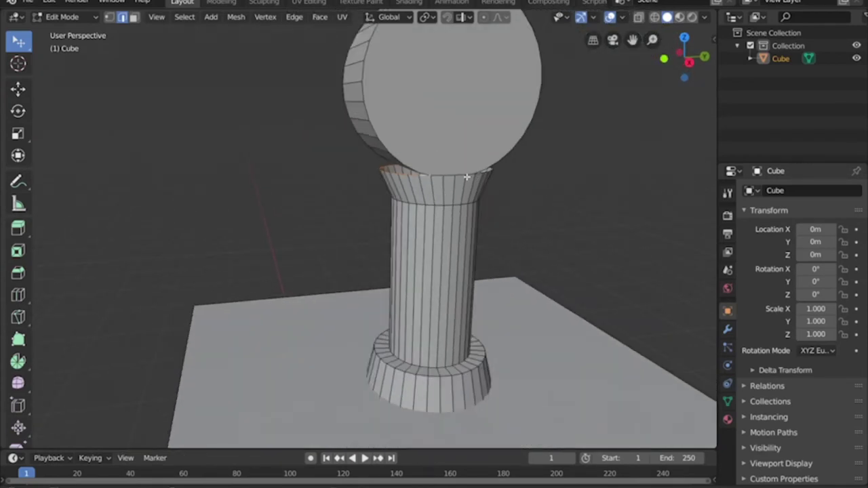
{"action": "key", "text": "g"}
{"action": "key", "text": "z"}
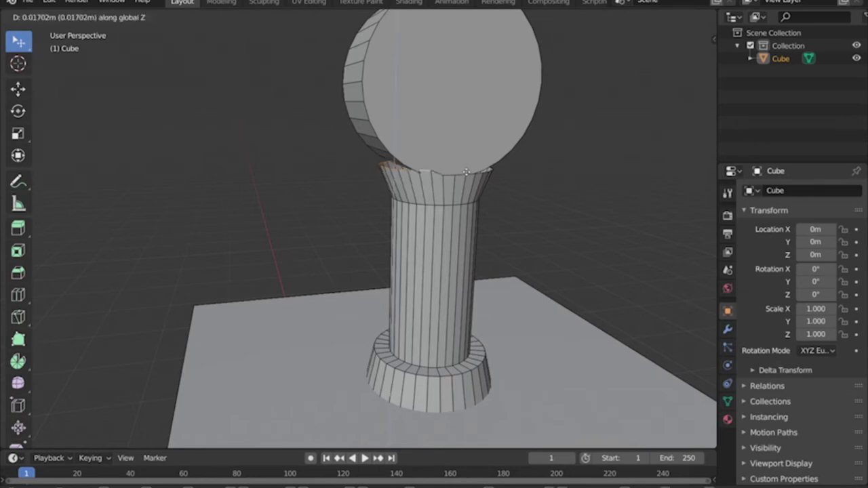
{"action": "left_click", "coordinate": [452, 171]}
Step: Rotate the front rim edges about the X axis to follow the cylinder's curved underside
{"action": "middle_click_drag", "start_coordinate": [452, 171], "coordinate": [482, 163]}
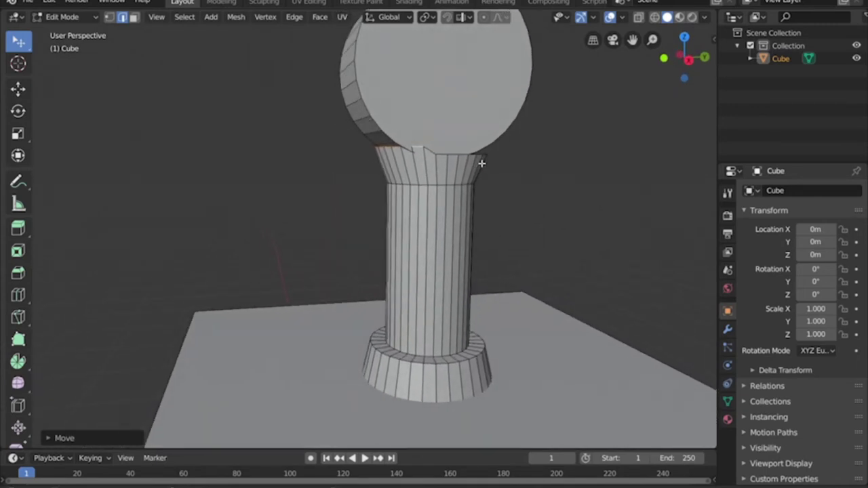
{"action": "key", "text": "r"}
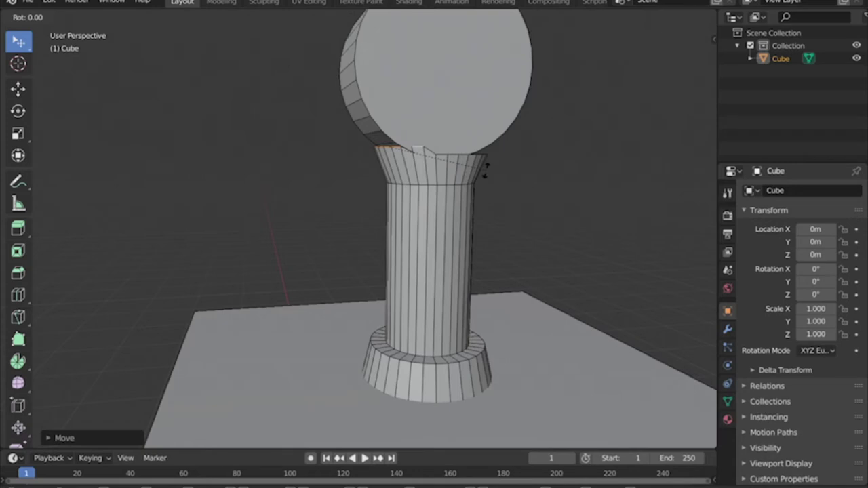
{"action": "key", "text": "x"}
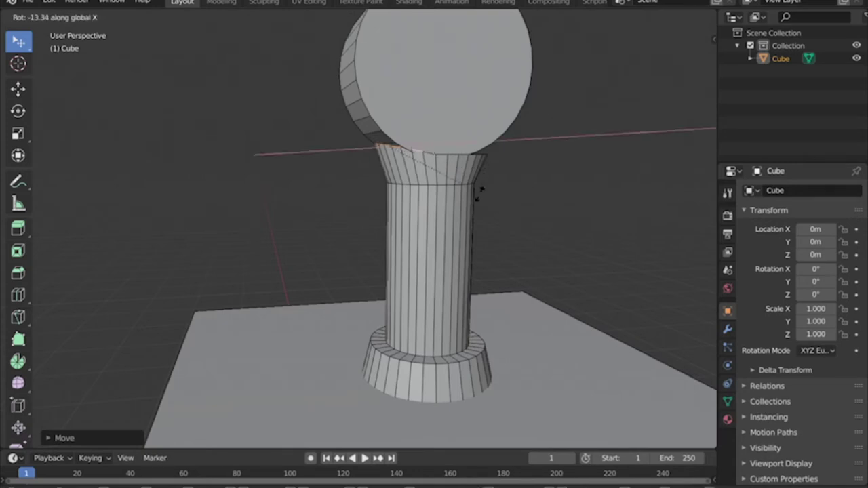
{"action": "left_click", "coordinate": [475, 204]}
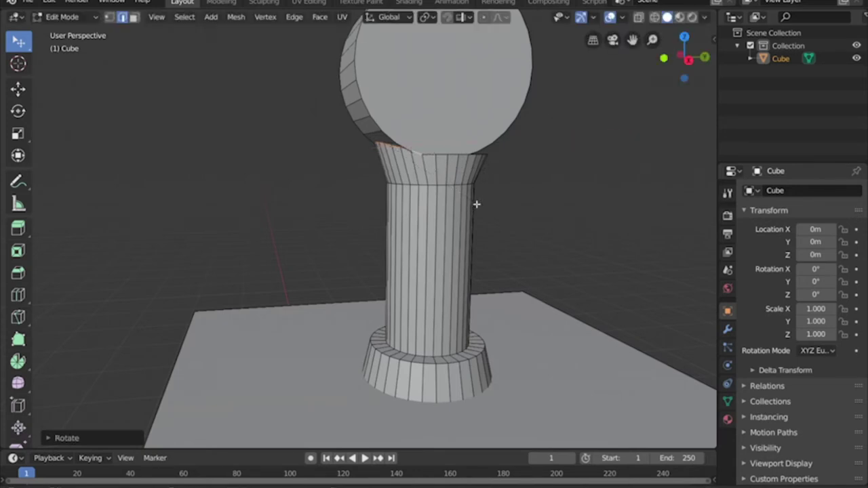
Step: Select the back rim edges of the rod's open tip and rotate them about the X axis toward the cylinder's underside
{"action": "middle_click_drag", "start_coordinate": [475, 204], "coordinate": [468, 119]}
{"action": "left_click", "coordinate": [433, 129]}
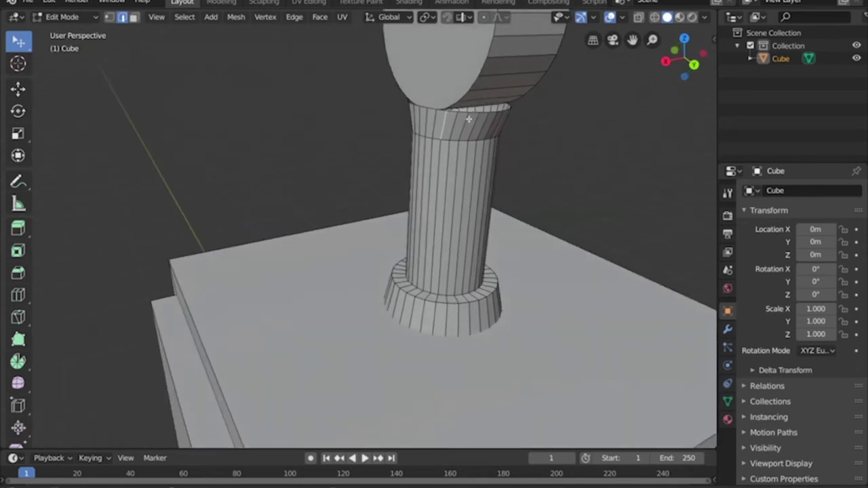
{"action": "left_click", "coordinate": [453, 112]}
{"action": "left_click", "coordinate": [473, 112]}
{"action": "left_click", "coordinate": [489, 113]}
{"action": "left_click", "coordinate": [493, 114]}
{"action": "middle_click_drag", "start_coordinate": [493, 113], "coordinate": [455, 166]}
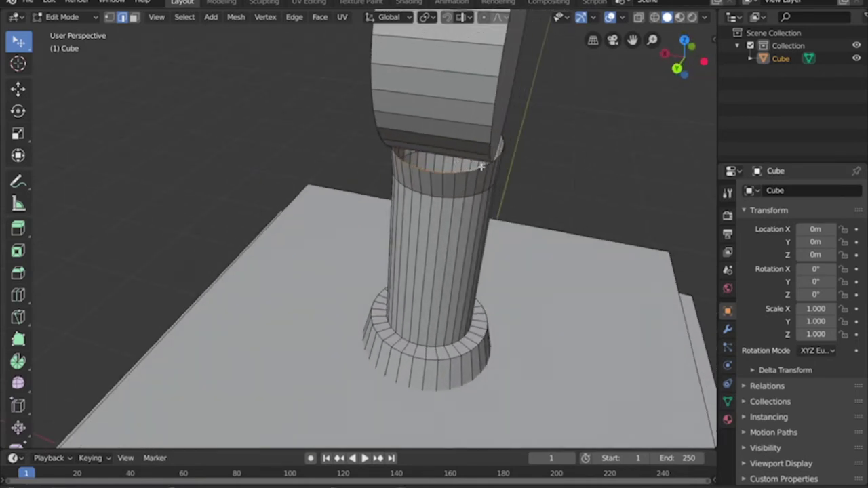
{"action": "middle_click_drag", "start_coordinate": [482, 168], "coordinate": [443, 149]}
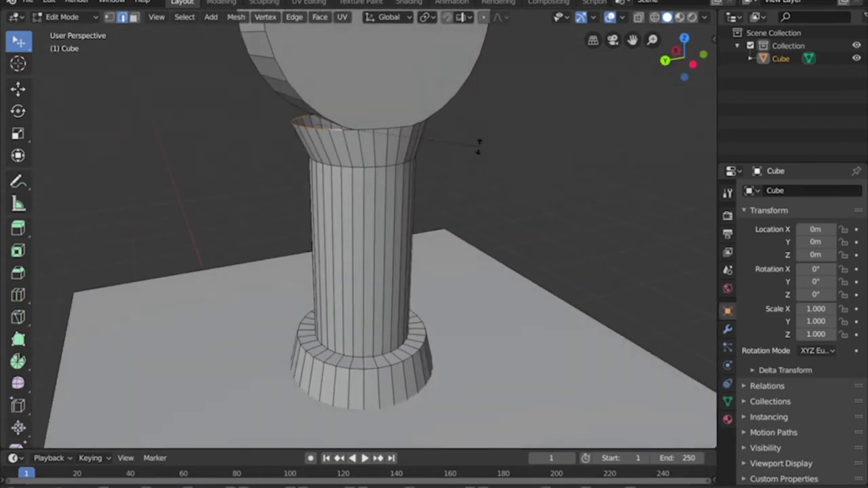
{"action": "key", "text": "r"}
{"action": "key", "text": "x"}
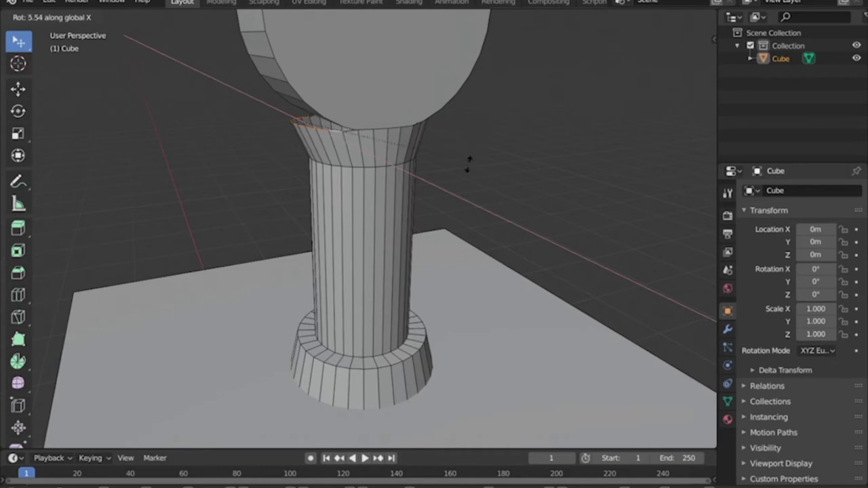
{"action": "left_click", "coordinate": [444, 184]}
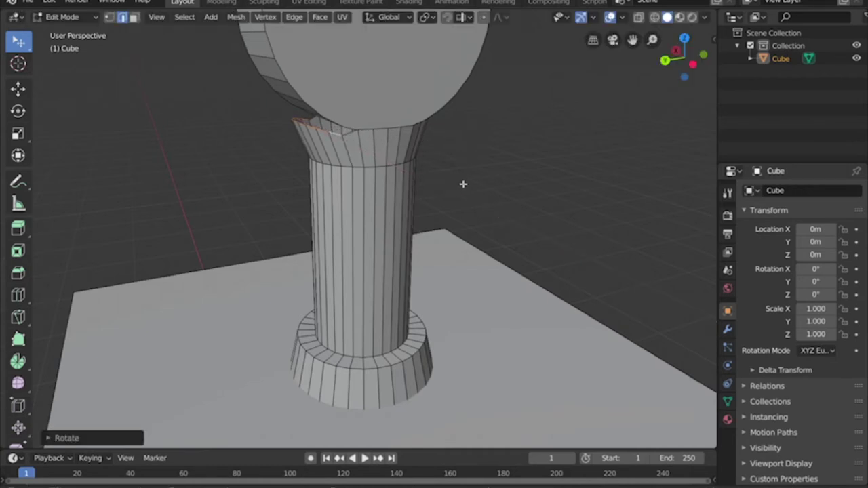
Step: Raise the back rim edges about 0.03 m along Z and rotate them further about the X axis
{"action": "key", "text": "g"}
{"action": "key", "text": "z"}
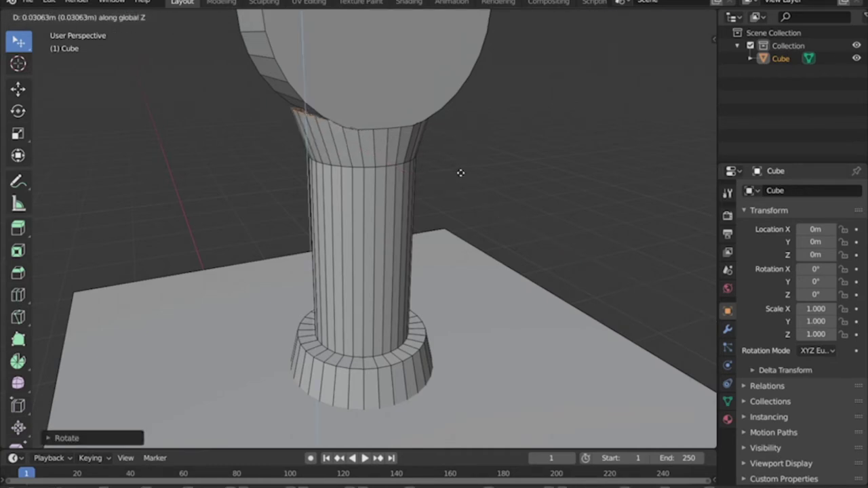
{"action": "left_click", "coordinate": [460, 172]}
{"action": "middle_click_drag", "start_coordinate": [465, 178], "coordinate": [438, 167]}
{"action": "key", "text": "r"}
{"action": "key", "text": "x"}
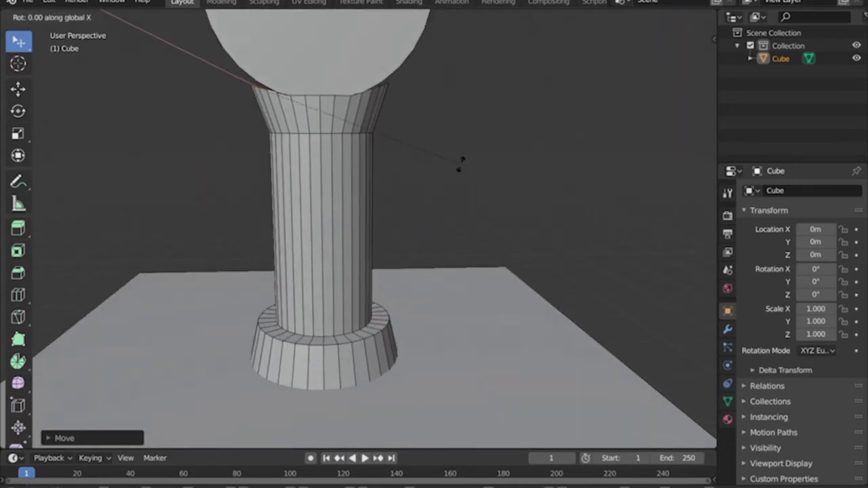
{"action": "left_click", "coordinate": [457, 182]}
Step: Raise the back rim edges about 0.017 m more along Z to meet the cylinder, checking the fit from the right view
{"action": "key", "text": "KP_3"}
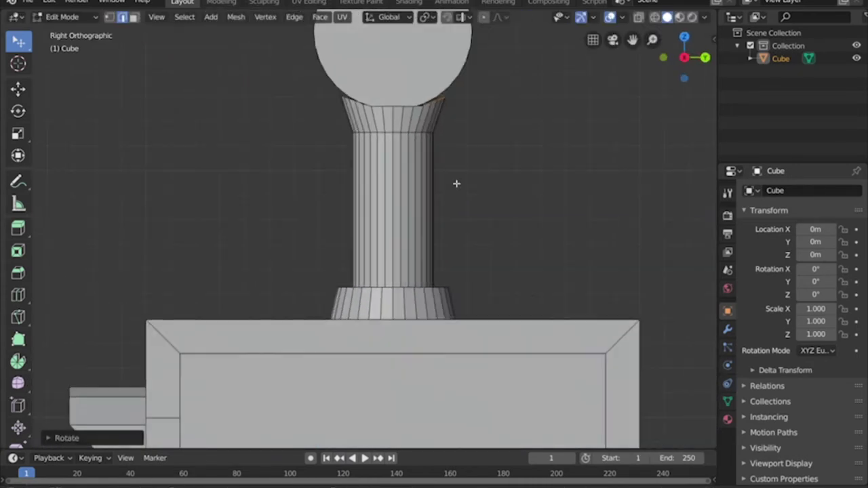
{"action": "scroll", "coordinate": [434, 133], "scroll_direction": "up", "scroll_amount": 1}
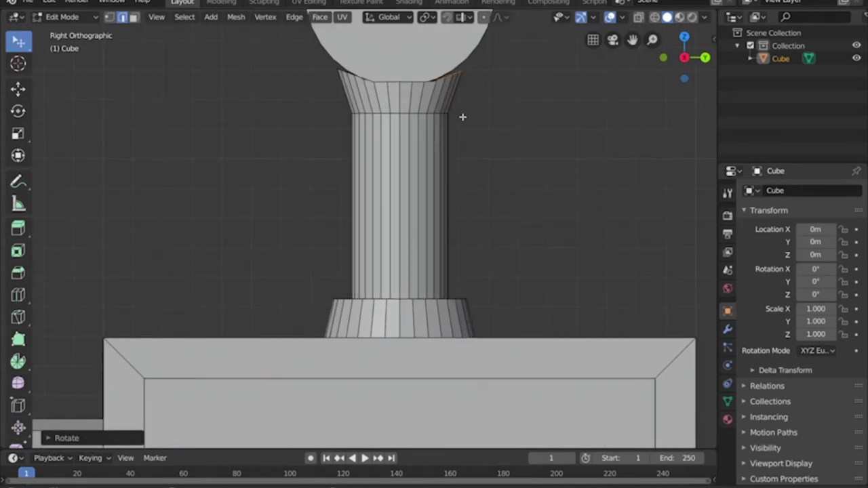
{"action": "middle_click_drag", "start_coordinate": [472, 95], "coordinate": [462, 210], "text": "shift"}
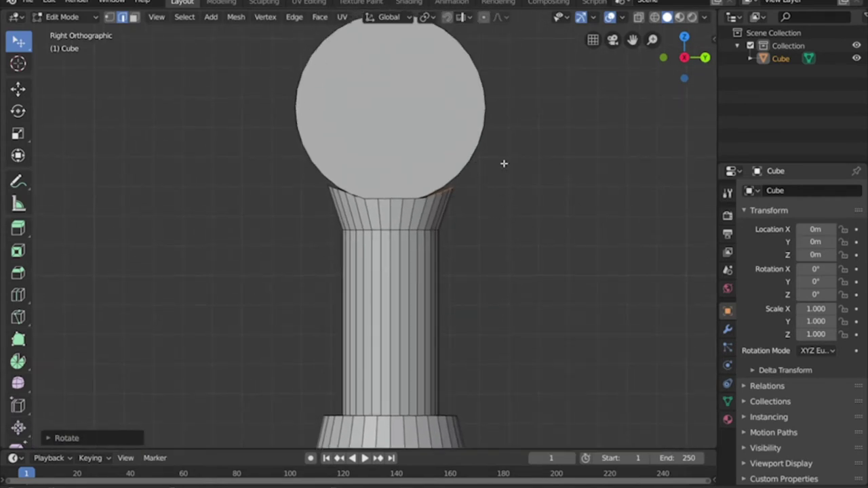
{"action": "key", "text": "r"}
{"action": "key", "text": "x"}
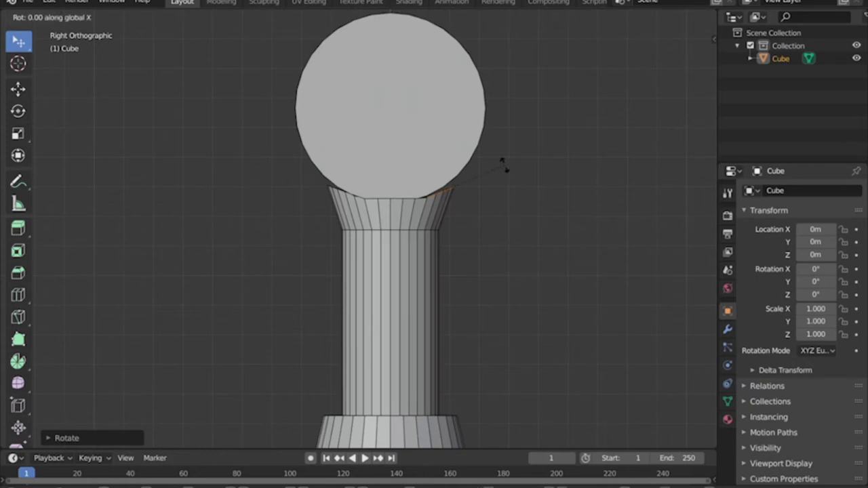
{"action": "key", "text": "Escape"}
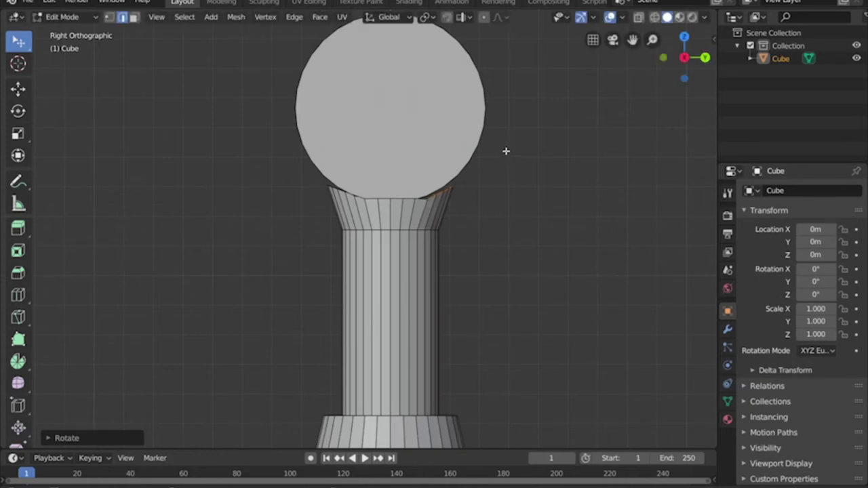
{"action": "key", "text": "g"}
{"action": "key", "text": "z"}
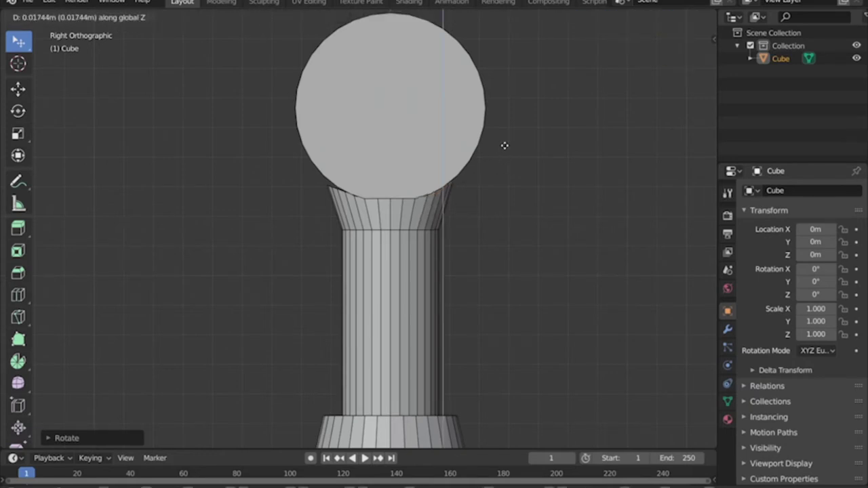
{"action": "left_click", "coordinate": [505, 145]}
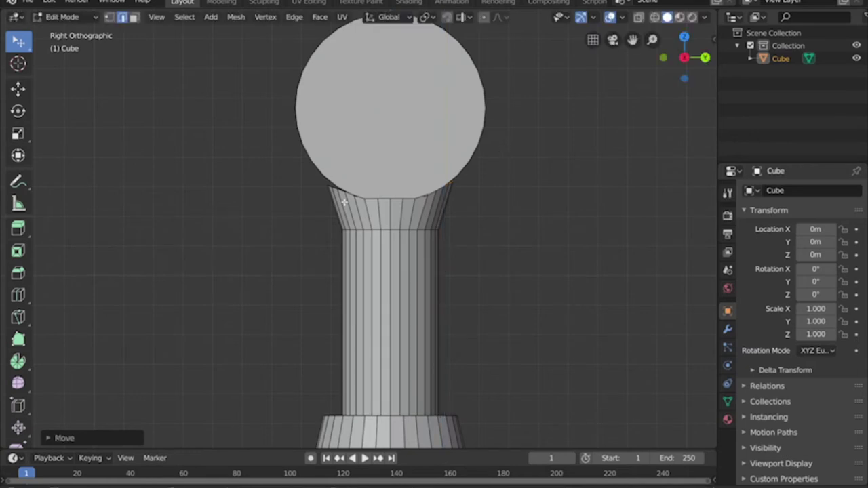
Step: Select the front rim edges of the rod's tip and rotate them about -14° around the X axis to follow the cylinder's curve
{"action": "middle_click_drag", "start_coordinate": [344, 202], "coordinate": [405, 219]}
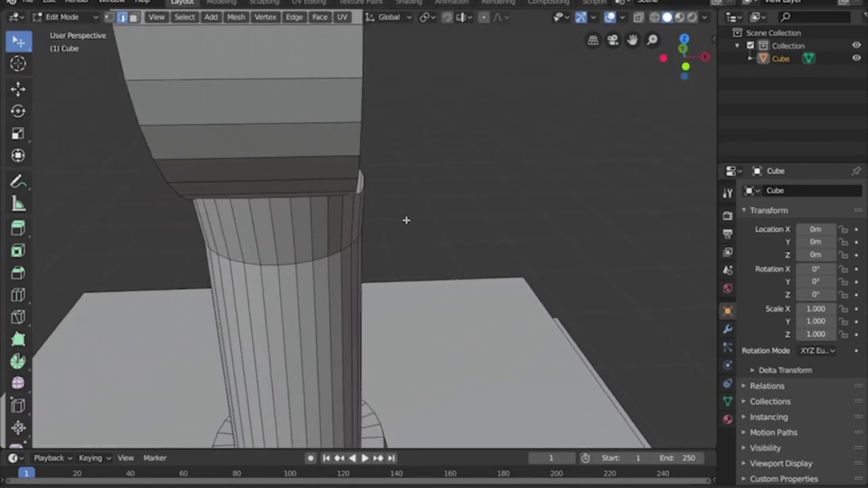
{"action": "middle_click_drag", "start_coordinate": [344, 208], "coordinate": [368, 179]}
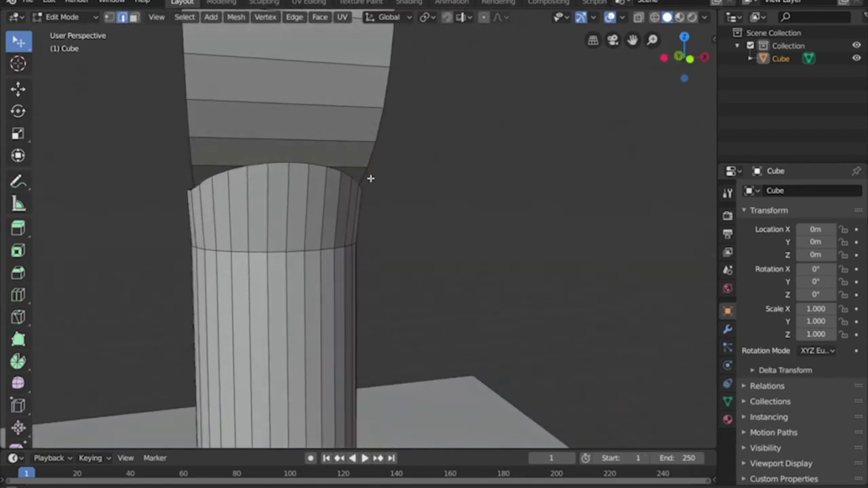
{"action": "middle_click_drag", "start_coordinate": [278, 173], "coordinate": [287, 194]}
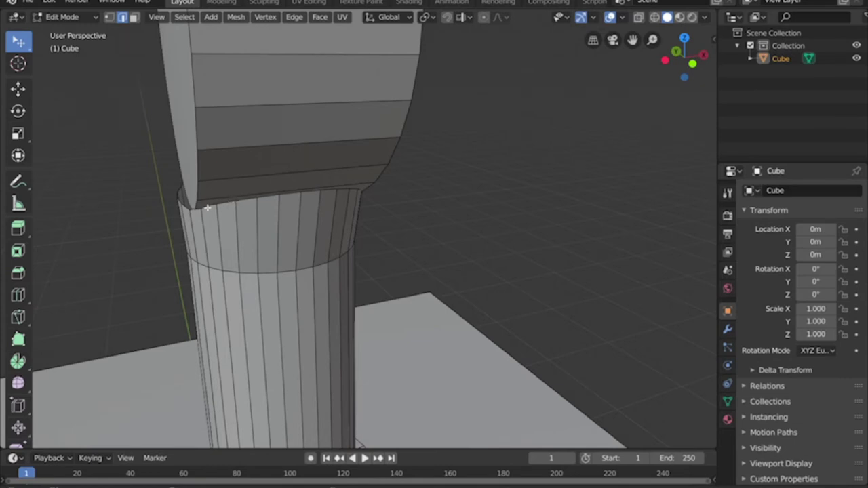
{"action": "middle_click_drag", "start_coordinate": [207, 208], "coordinate": [236, 198]}
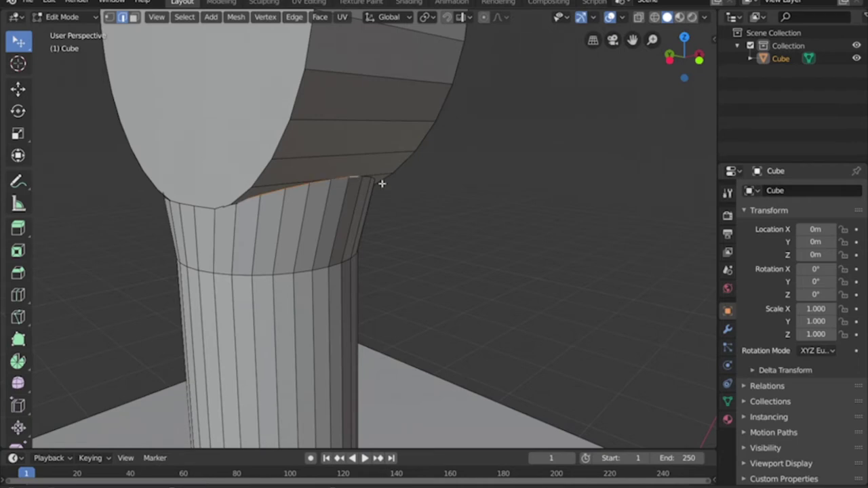
{"action": "middle_click_drag", "start_coordinate": [381, 184], "coordinate": [290, 167]}
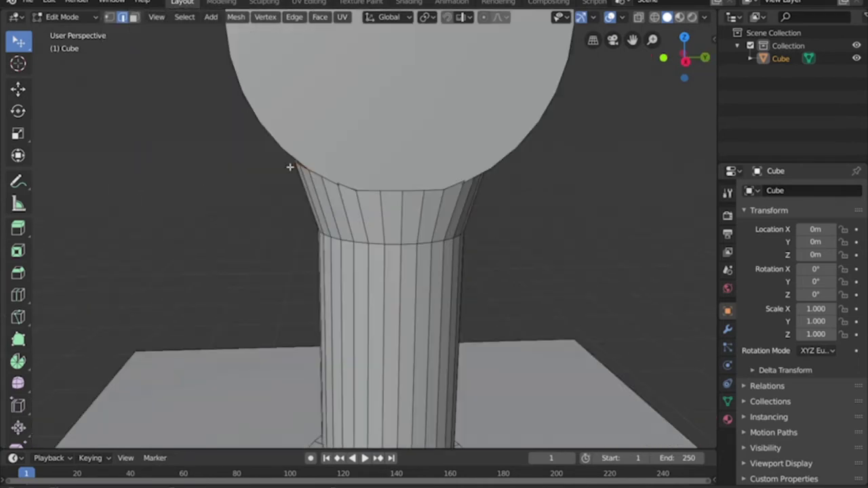
{"action": "key", "text": "KP_3"}
{"action": "key", "text": "r"}
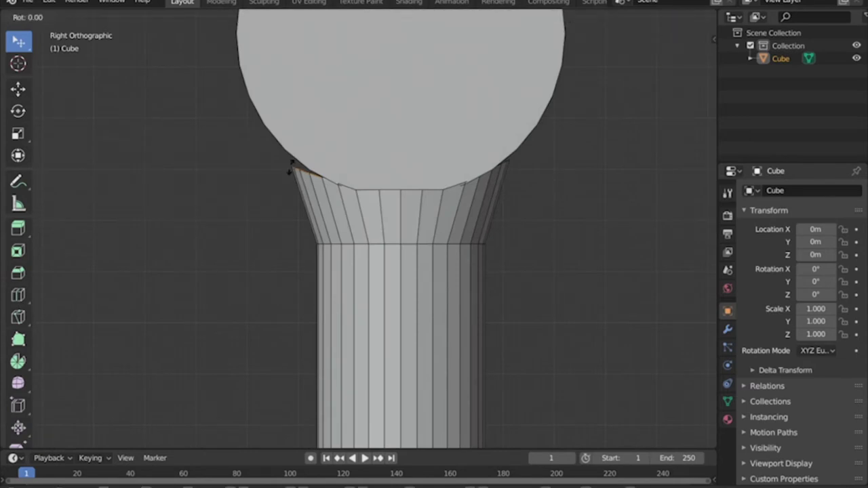
{"action": "key", "text": "x"}
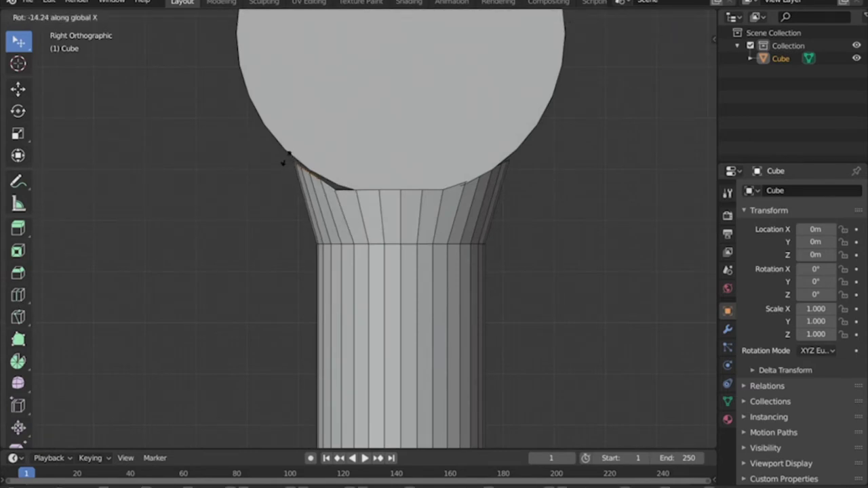
{"action": "left_click", "coordinate": [286, 159]}
Step: Raise the front rim edges about 0.014 m along Z against the cylinder's underside
{"action": "key", "text": "g"}
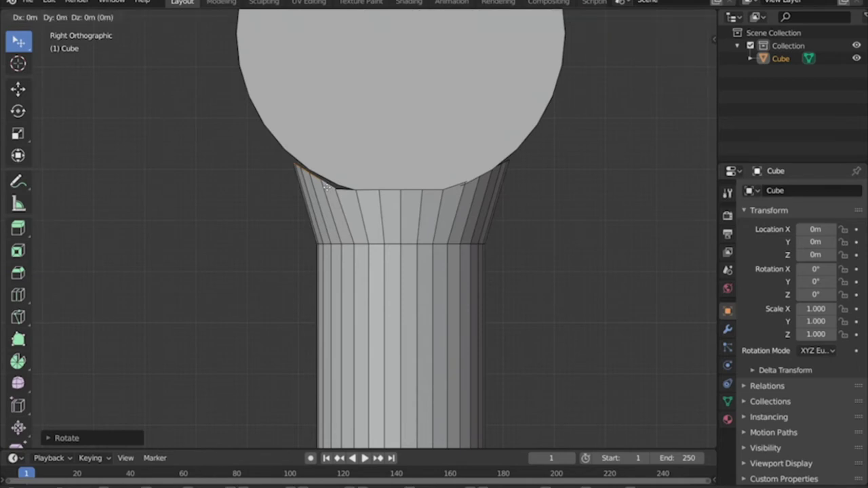
{"action": "key", "text": "z"}
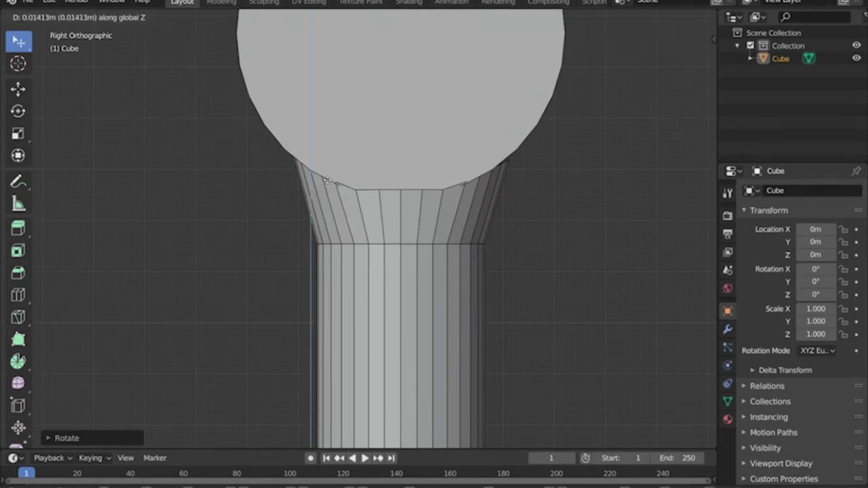
{"action": "left_click", "coordinate": [327, 179]}
Step: Select the rim edges on the tip's +X side and move them about -0.018 m along X to align with the cylinder's end face
{"action": "middle_click_drag", "start_coordinate": [421, 184], "coordinate": [366, 180]}
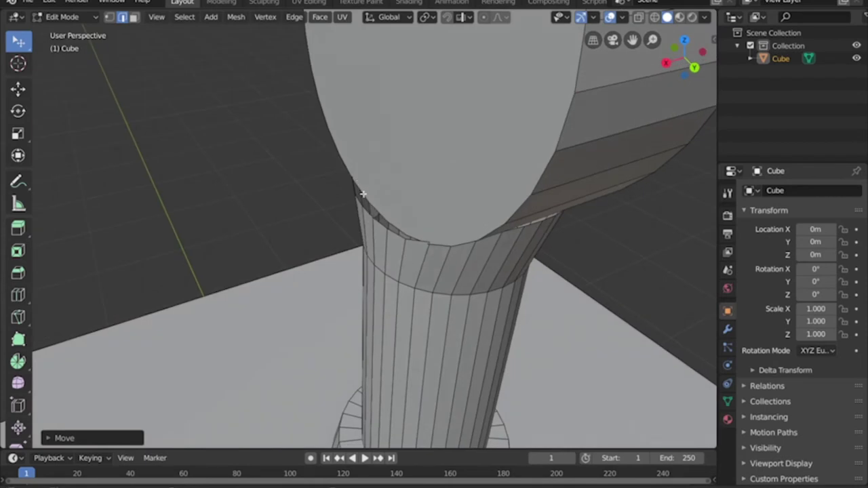
{"action": "middle_click_drag", "start_coordinate": [358, 199], "coordinate": [355, 214]}
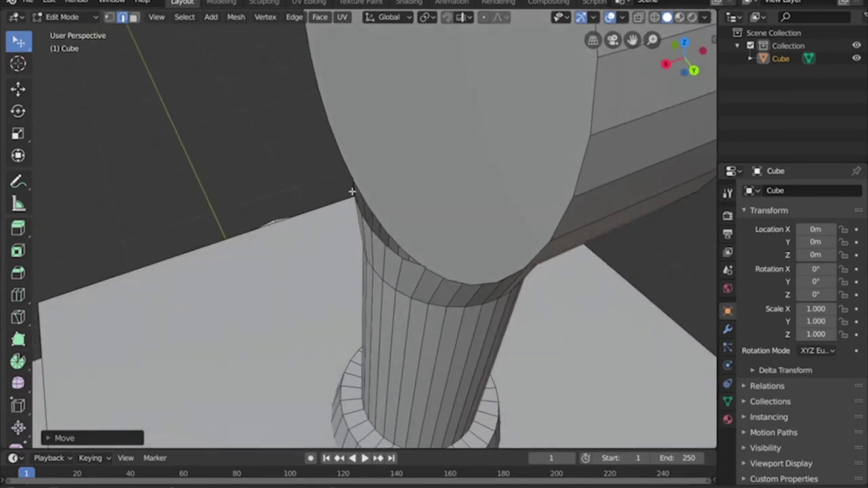
{"action": "left_click", "coordinate": [352, 192]}
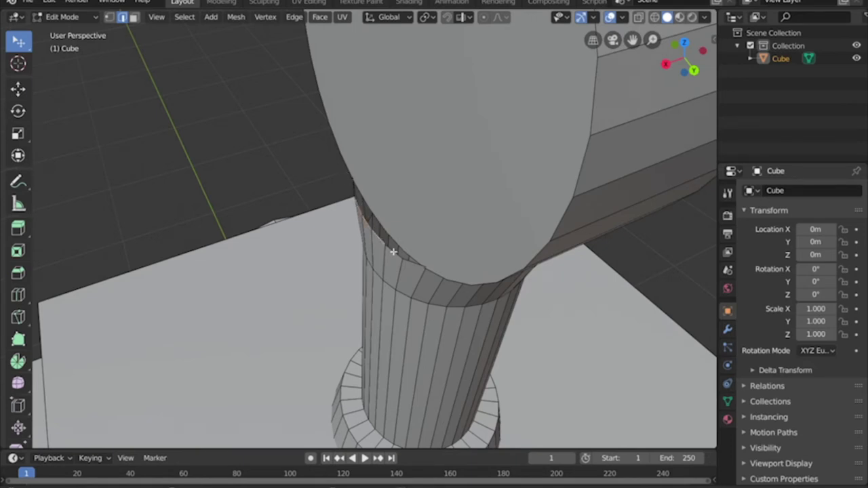
{"action": "middle_click_drag", "start_coordinate": [339, 225], "coordinate": [349, 196]}
{"action": "key", "text": "g"}
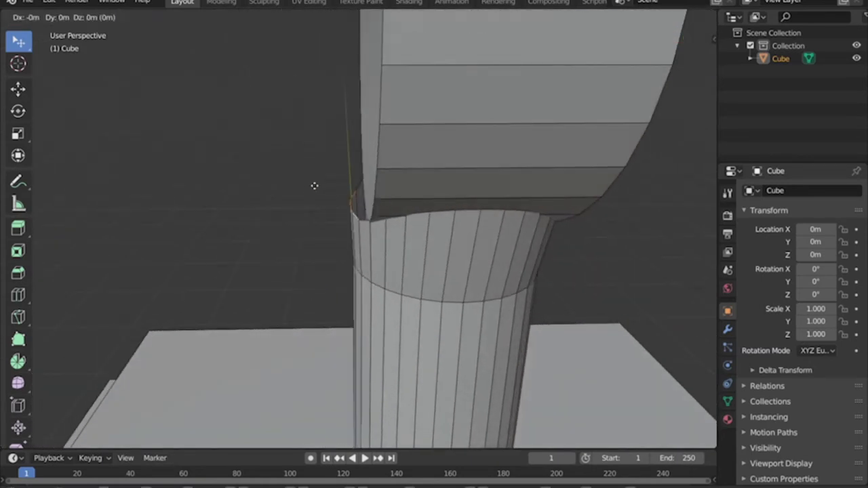
{"action": "key", "text": "x"}
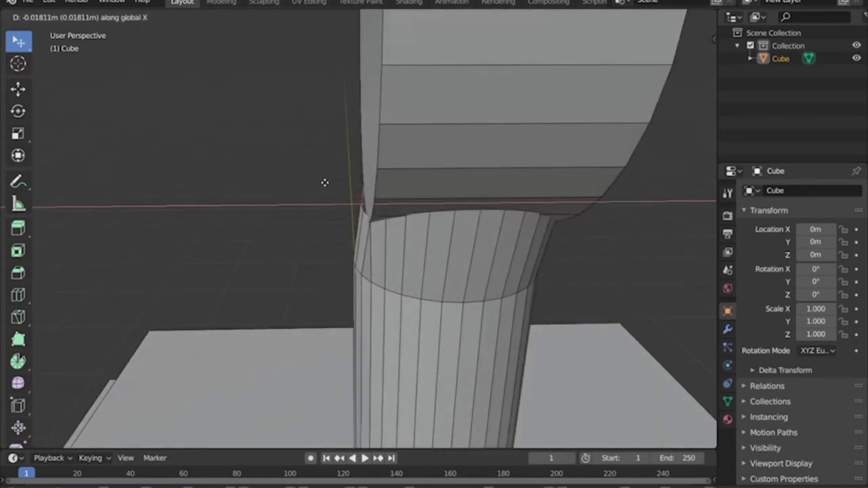
{"action": "left_click", "coordinate": [328, 181]}
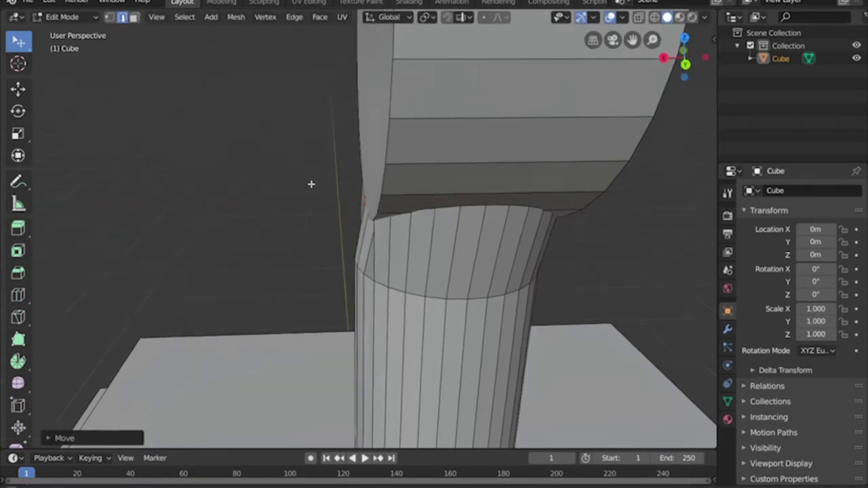
Step: Lower the two middle rim edges on the tip's +X side slightly along Z to the cylinder's lowest edge
{"action": "middle_click_drag", "start_coordinate": [310, 184], "coordinate": [411, 160]}
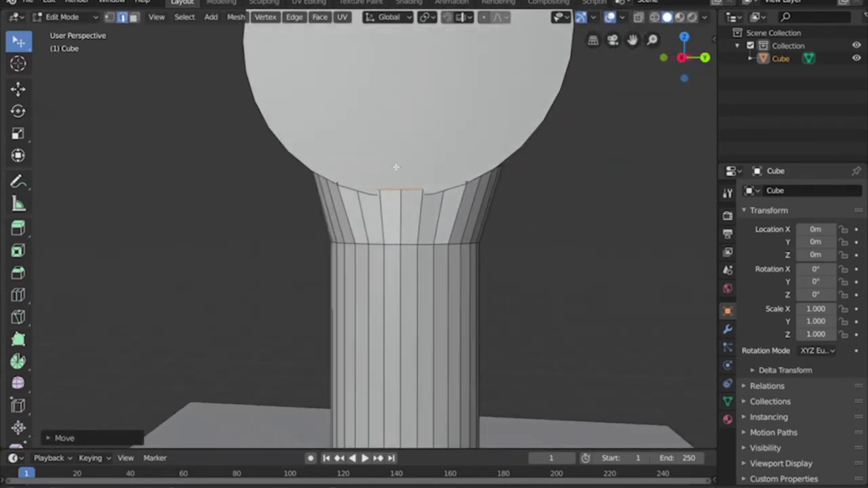
{"action": "key", "text": "g"}
{"action": "key", "text": "z"}
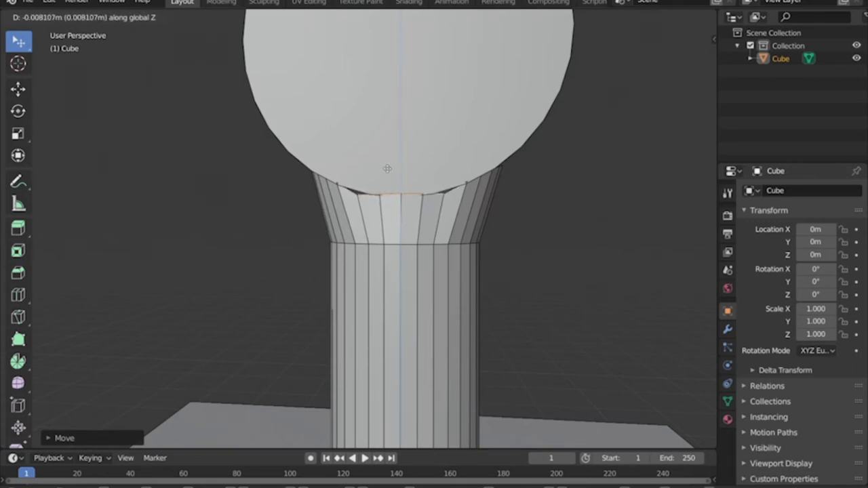
{"action": "left_click", "coordinate": [388, 168]}
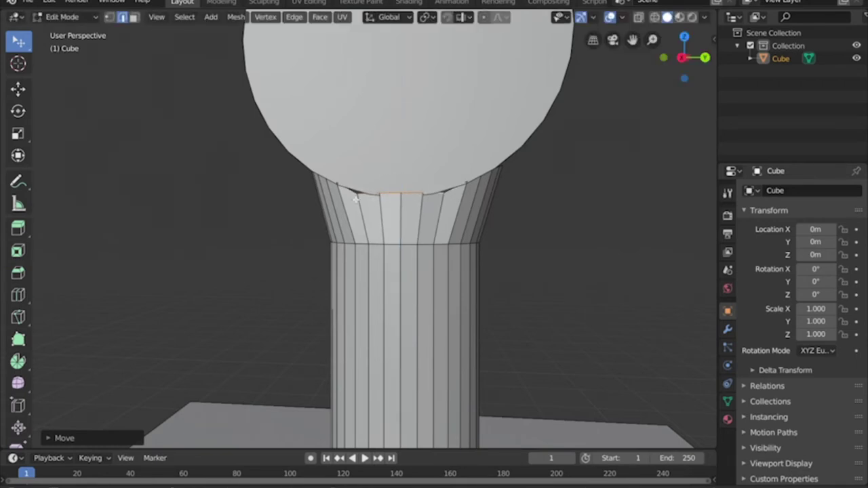
Step: Select the rim edges on the tip's -X side and move them about 0.016 m along X to align with the cylinder's end face
{"action": "middle_click_drag", "start_coordinate": [490, 195], "coordinate": [326, 203]}
{"action": "left_click", "coordinate": [405, 201]}
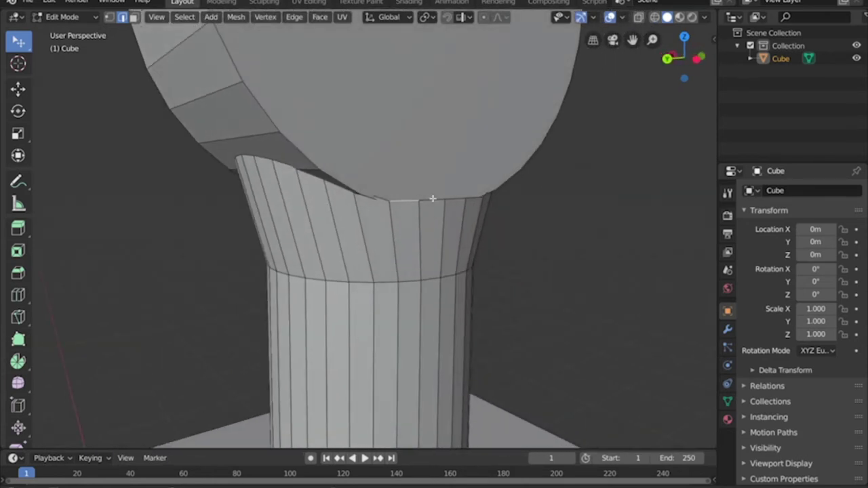
{"action": "left_click", "coordinate": [452, 196], "text": "shift"}
{"action": "left_click", "coordinate": [469, 196], "text": "shift"}
{"action": "left_click", "coordinate": [488, 199], "text": "shift"}
{"action": "middle_click_drag", "start_coordinate": [489, 199], "coordinate": [371, 255]}
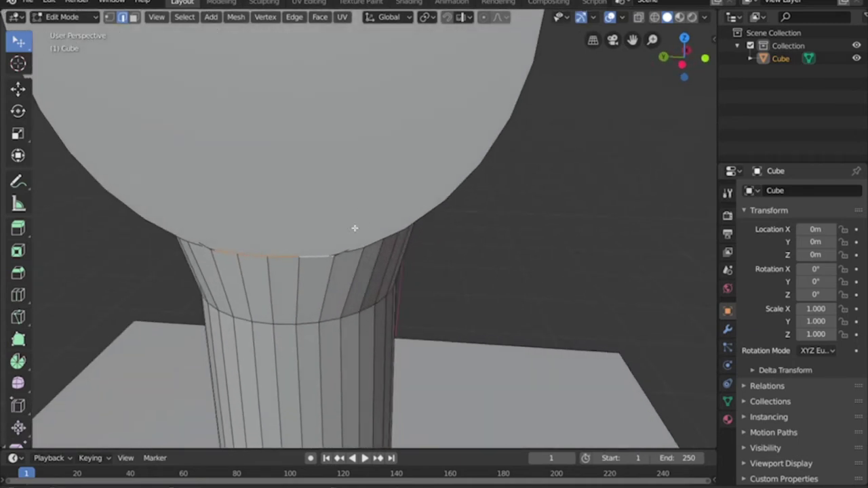
{"action": "key", "text": "KP_1"}
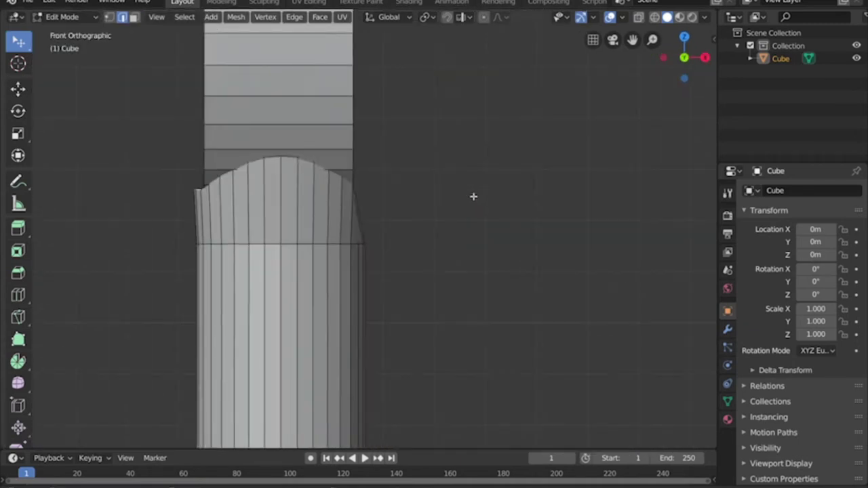
{"action": "key", "text": "g"}
{"action": "key", "text": "x"}
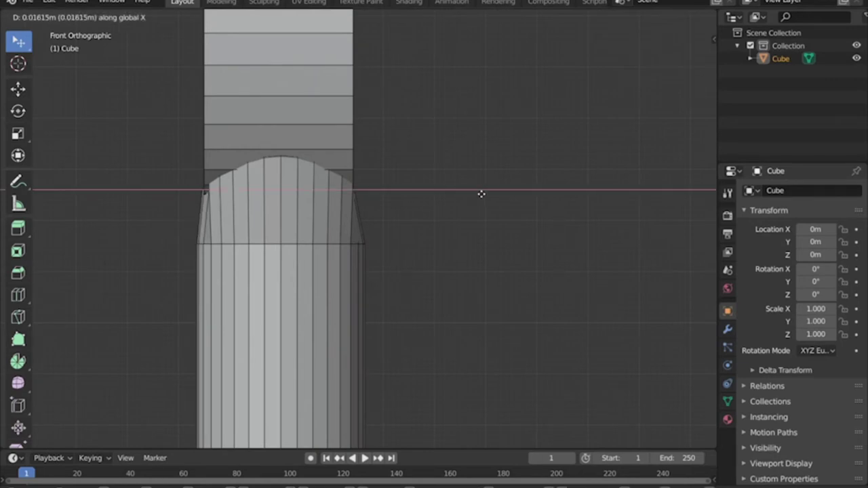
{"action": "left_click", "coordinate": [481, 194]}
Step: Switch to vertex selection and move the two outer rim vertices on the tip's +X side slightly along Z to follow the cylinder's edge
{"action": "middle_click_drag", "start_coordinate": [290, 206], "coordinate": [257, 237]}
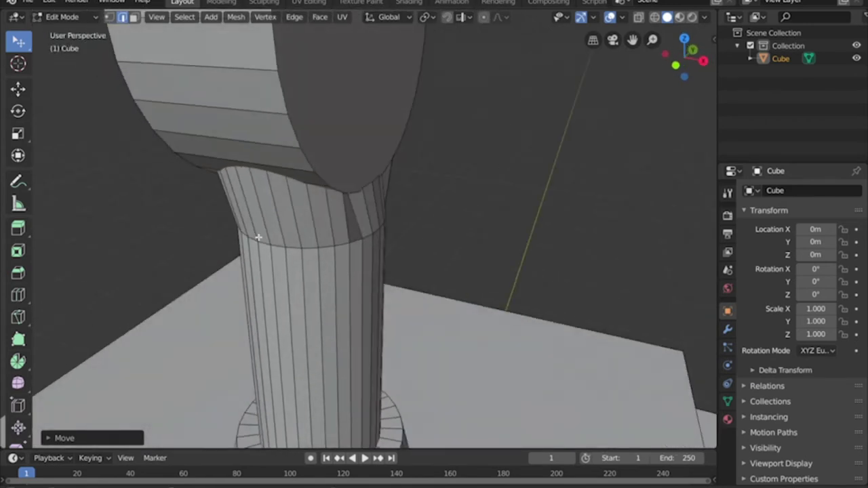
{"action": "middle_click_drag", "start_coordinate": [454, 198], "coordinate": [383, 172]}
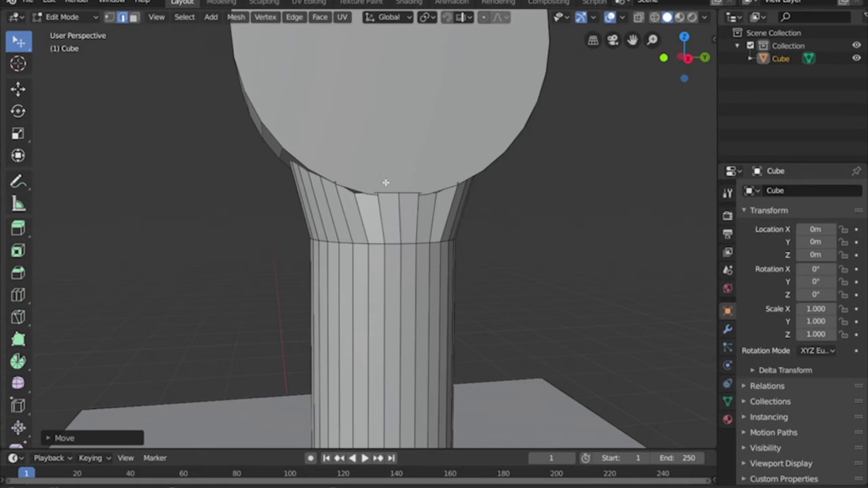
{"action": "middle_click_drag", "start_coordinate": [386, 183], "coordinate": [358, 200]}
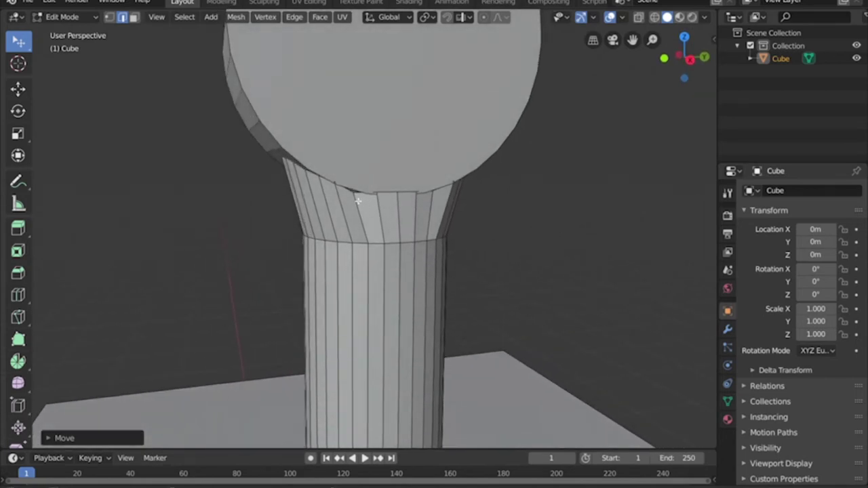
{"action": "key", "text": "1"}
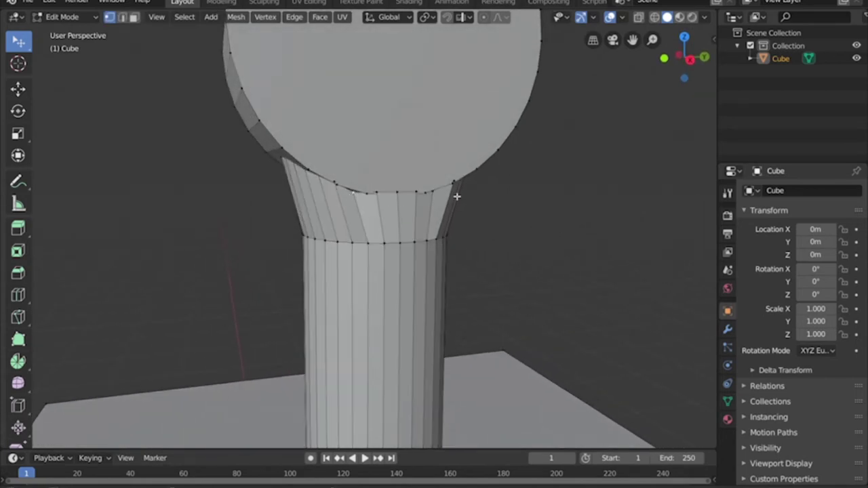
{"action": "middle_click_drag", "start_coordinate": [458, 193], "coordinate": [405, 208]}
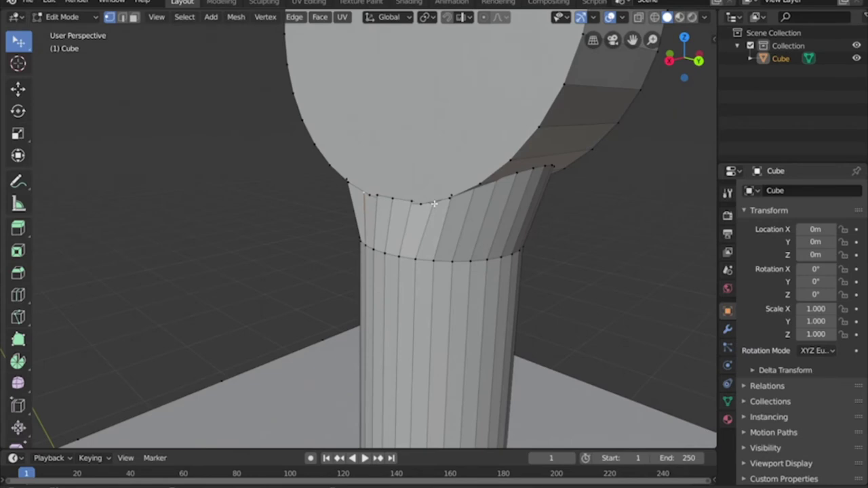
{"action": "middle_click_drag", "start_coordinate": [449, 206], "coordinate": [583, 180]}
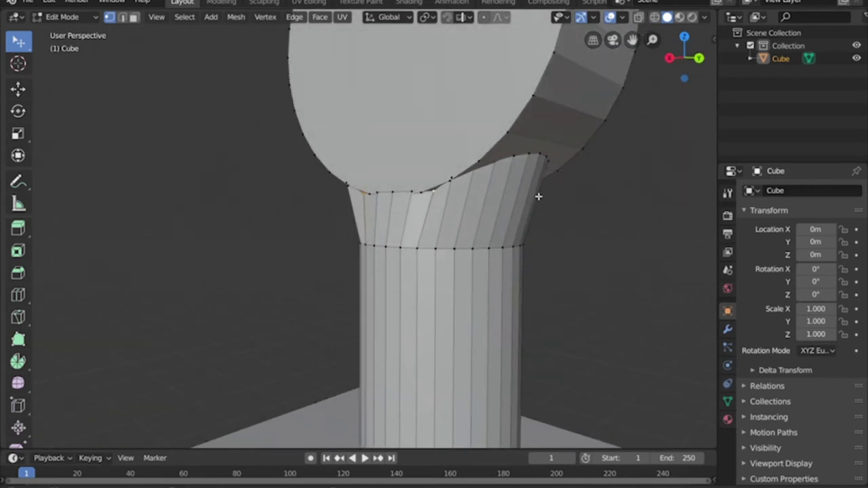
{"action": "key", "text": "g"}
{"action": "key", "text": "z"}
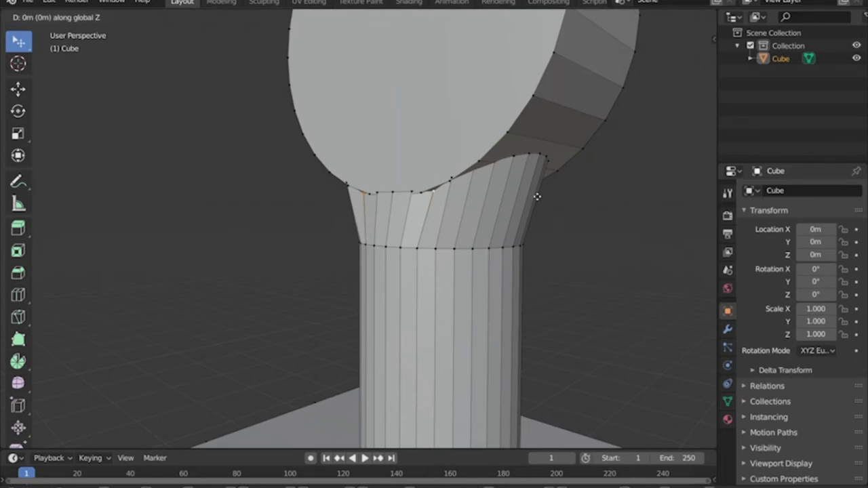
{"action": "left_click", "coordinate": [551, 196]}
Step: Select the middle rim vertices on the tip's -X side and move them about 0.005 m along X to the cylinder's end face
{"action": "middle_click_drag", "start_coordinate": [552, 195], "coordinate": [493, 196]}
{"action": "key", "text": "KP_3"}
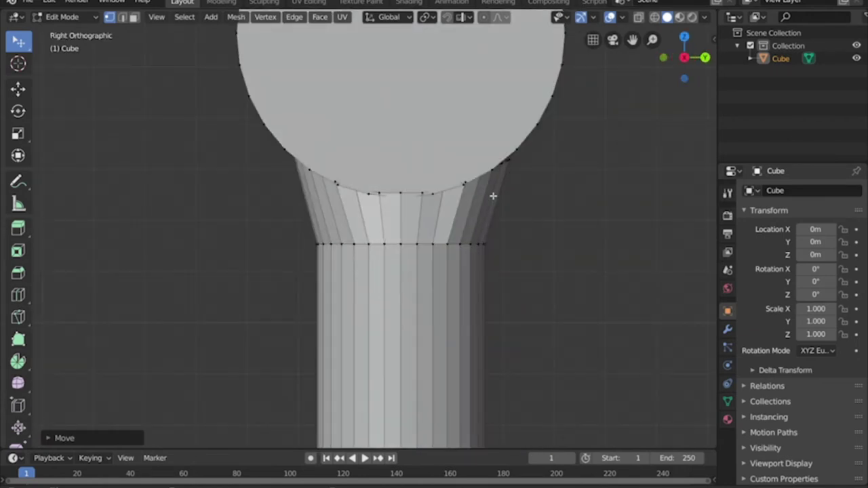
{"action": "key", "text": "KP_1"}
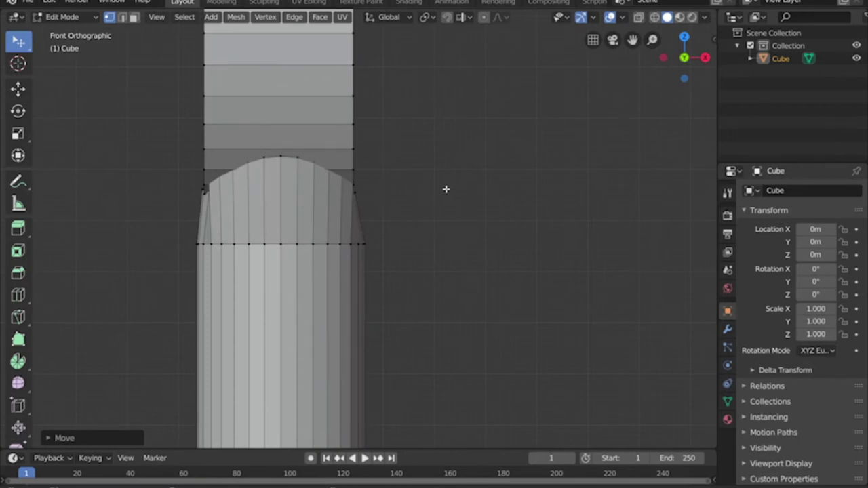
{"action": "middle_click_drag", "start_coordinate": [418, 208], "coordinate": [291, 216]}
{"action": "left_click", "coordinate": [232, 212]}
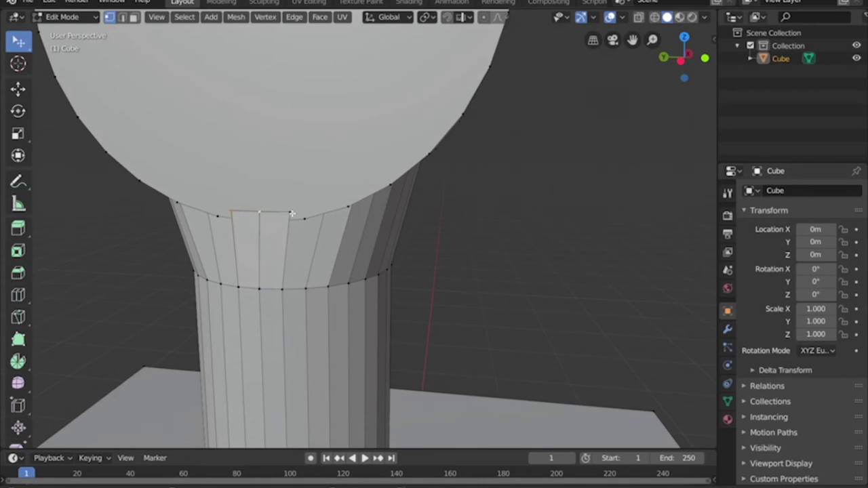
{"action": "key", "text": "KP_1"}
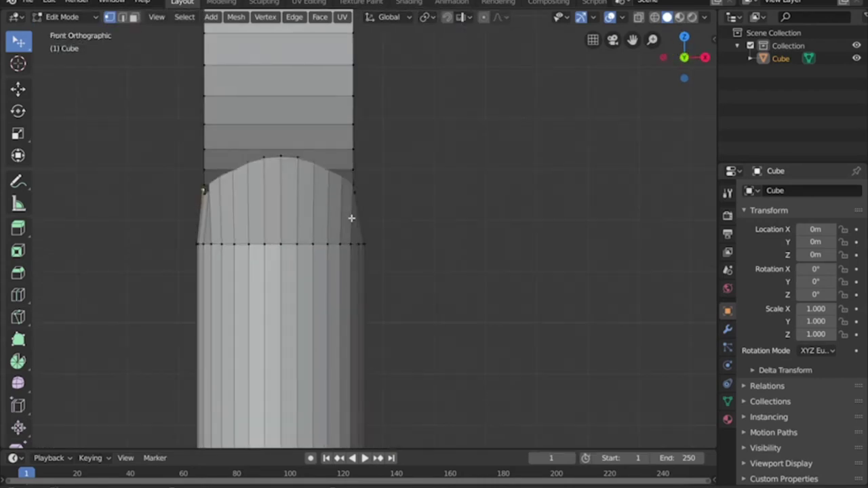
{"action": "key", "text": "g"}
{"action": "key", "text": "x"}
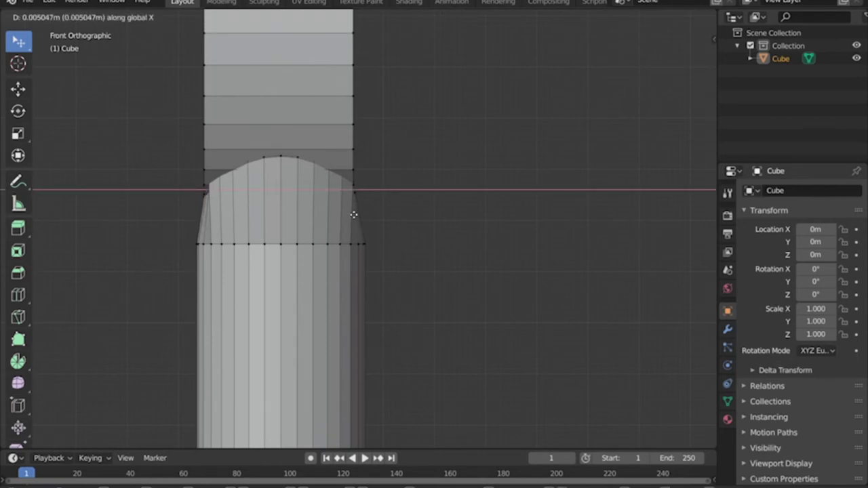
{"action": "left_click", "coordinate": [354, 214]}
Step: Select the middle rim vertices on the tip's +X side and adjust them along X against the cylinder's end face
{"action": "middle_click_drag", "start_coordinate": [286, 217], "coordinate": [360, 212]}
{"action": "scroll", "coordinate": [360, 212], "scroll_direction": "down", "scroll_amount": 3}
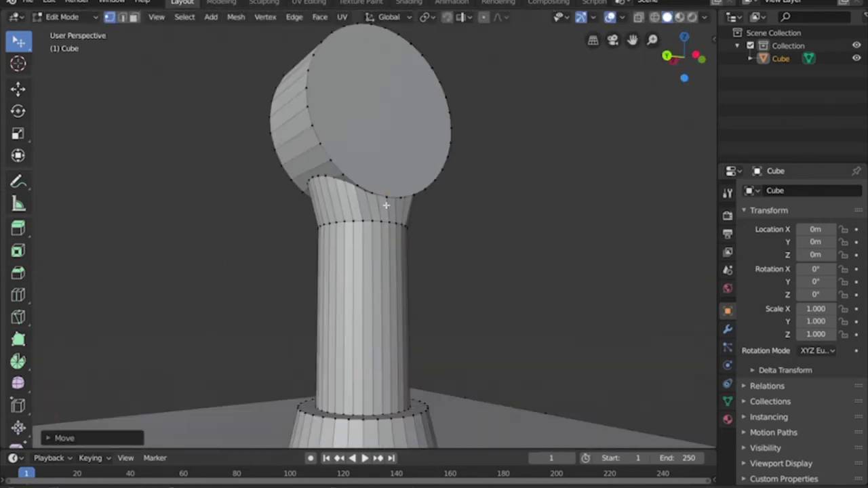
{"action": "middle_click_drag", "start_coordinate": [274, 196], "coordinate": [463, 205]}
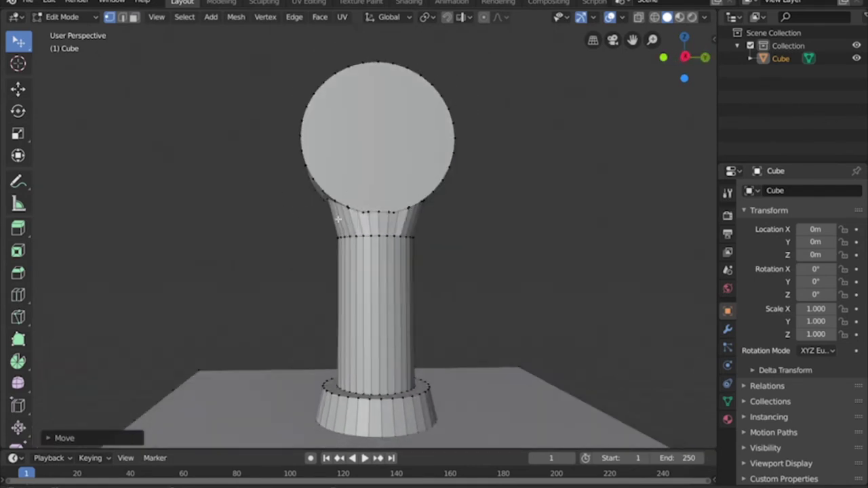
{"action": "middle_click_drag", "start_coordinate": [365, 219], "coordinate": [391, 229]}
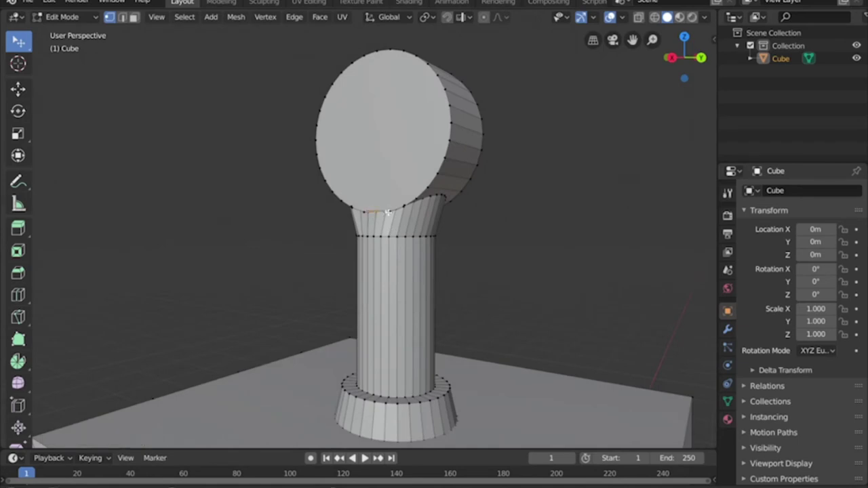
{"action": "key", "text": "KP_1"}
{"action": "key", "text": "g"}
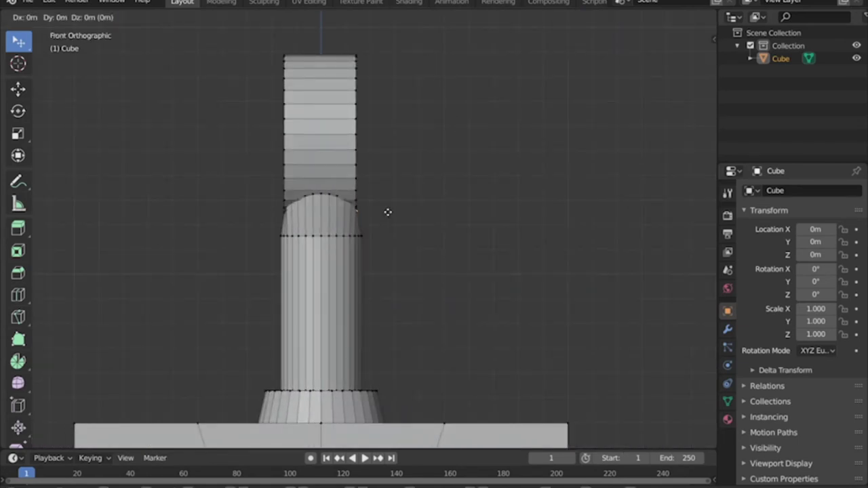
{"action": "key", "text": "x"}
{"action": "left_click", "coordinate": [388, 212]}
{"action": "middle_click_drag", "start_coordinate": [387, 212], "coordinate": [304, 236]}
Step: Nudge the selected rim vertices on the tip's +X side about -0.001 m along X, flush with the cylinder's end face
{"action": "left_click", "coordinate": [475, 225]}
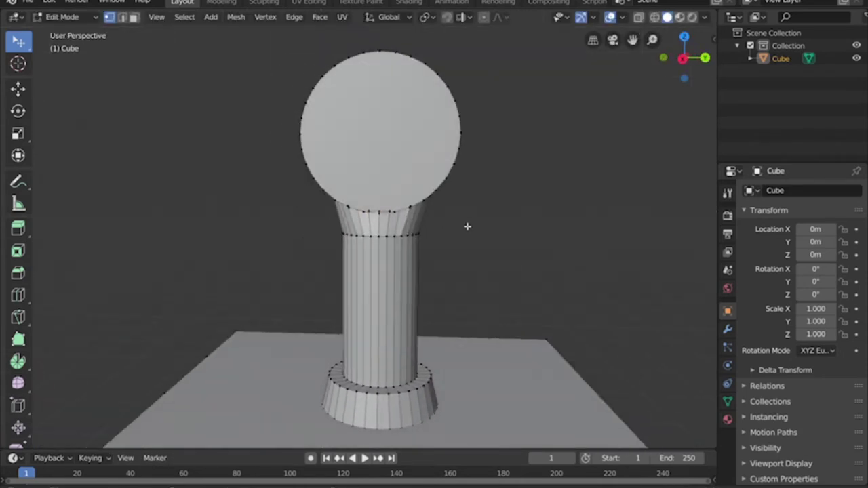
{"action": "middle_click_drag", "start_coordinate": [467, 226], "coordinate": [442, 261]}
{"action": "scroll", "coordinate": [384, 219], "scroll_direction": "up", "scroll_amount": 5}
{"action": "middle_click_drag", "start_coordinate": [401, 233], "coordinate": [461, 208]}
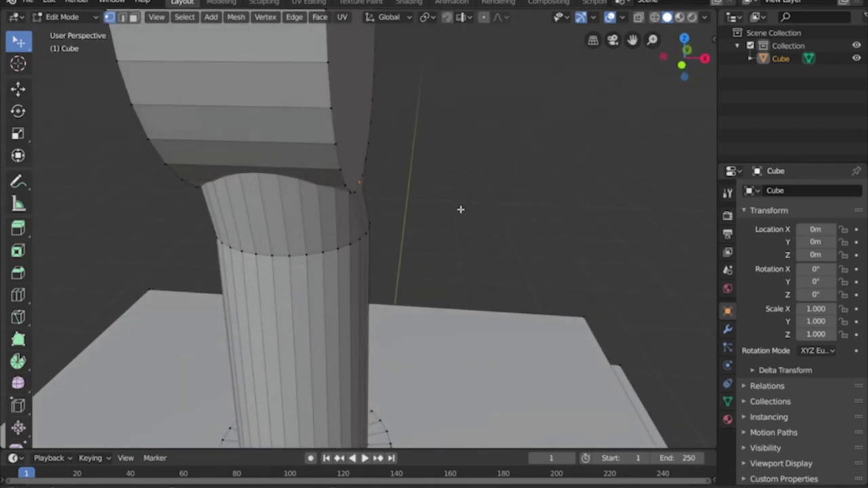
{"action": "key", "text": "g"}
{"action": "key", "text": "x"}
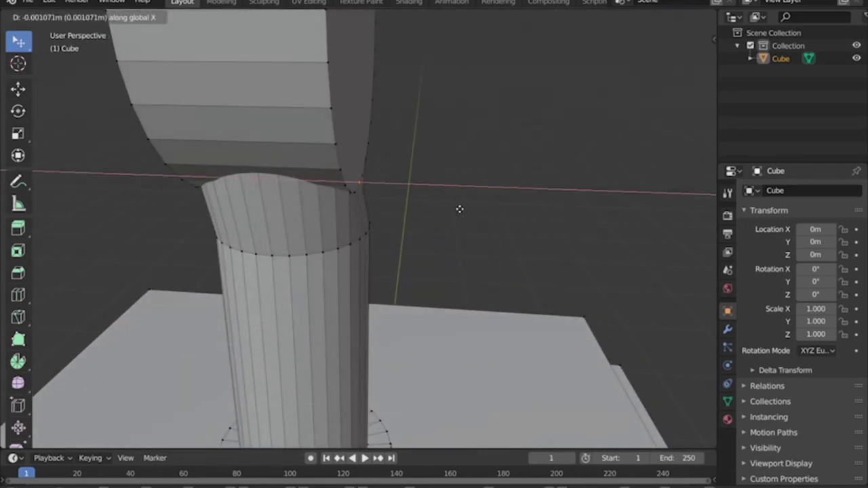
{"action": "left_click", "coordinate": [459, 209]}
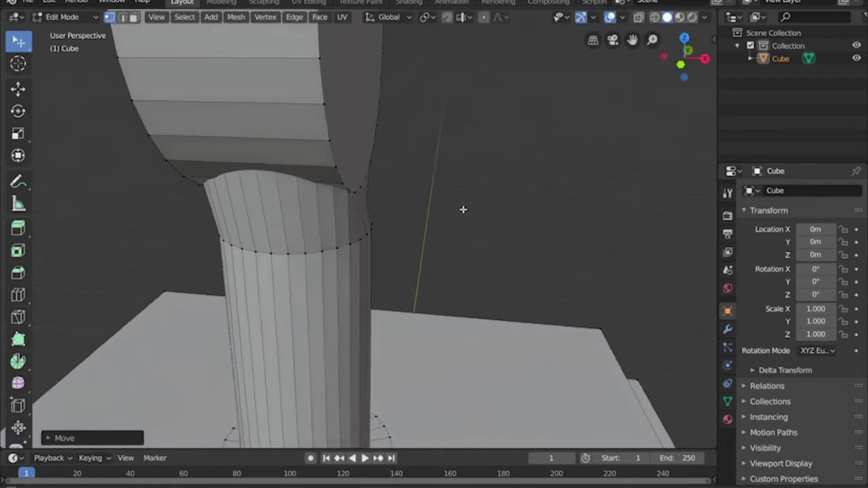
Step: Select the rim vertex at the front of the tip's +X side and lower it about 0.003 m along Z to the cylinder's edge
{"action": "middle_click_drag", "start_coordinate": [464, 210], "coordinate": [524, 242]}
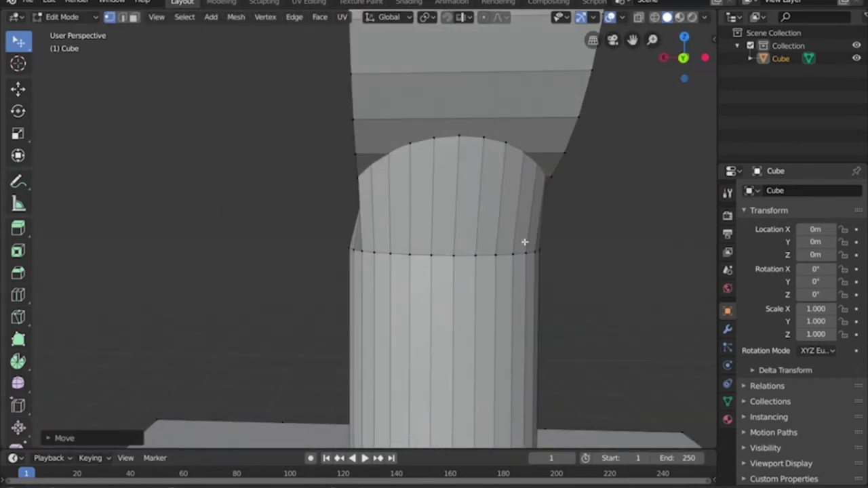
{"action": "key", "text": "KP_1"}
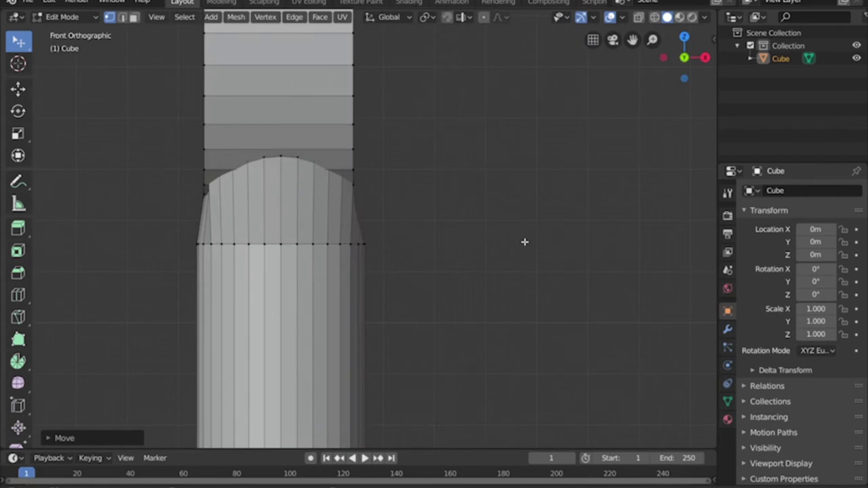
{"action": "key", "text": "KP_3"}
{"action": "scroll", "coordinate": [514, 233], "scroll_direction": "down", "scroll_amount": 4}
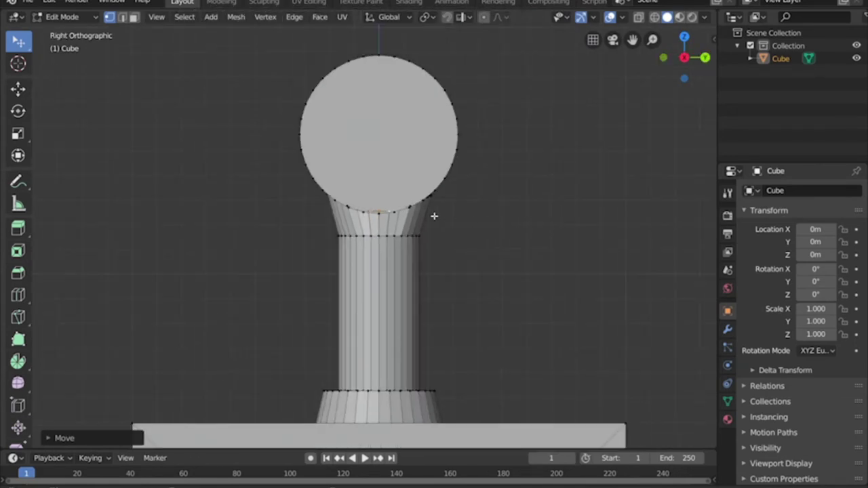
{"action": "scroll", "coordinate": [366, 227], "scroll_direction": "up", "scroll_amount": 5}
{"action": "middle_click_drag", "start_coordinate": [366, 227], "coordinate": [345, 203]}
{"action": "left_click", "coordinate": [335, 182]}
{"action": "key", "text": "g"}
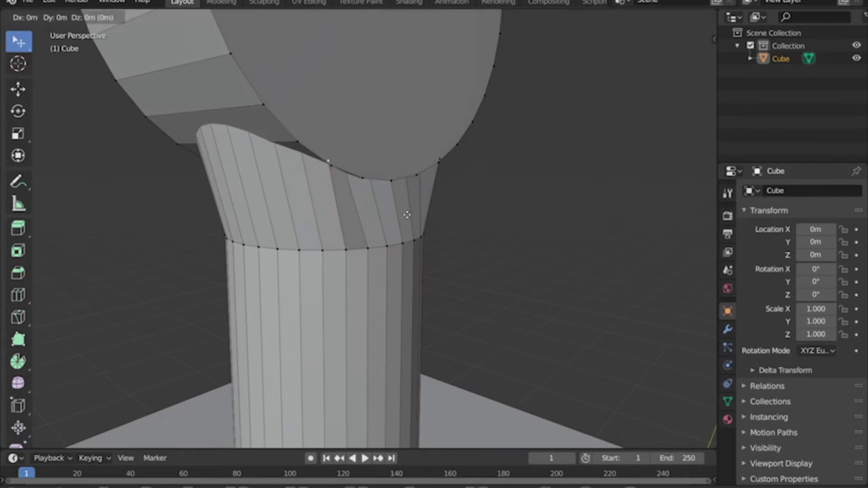
{"action": "key", "text": "z"}
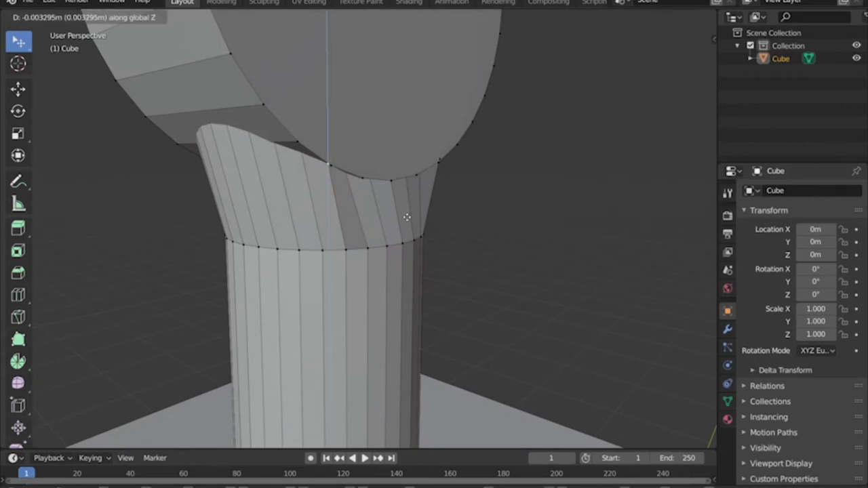
{"action": "left_click", "coordinate": [407, 214]}
Step: Display the mesh as a see-through wireframe to expose the tip's rim vertices beneath the cylinder
{"action": "middle_click_drag", "start_coordinate": [309, 207], "coordinate": [409, 221]}
{"action": "mouse_move", "coordinate": [285, 231]}
{"action": "middle_mouse_down"}
{"action": "mouse_move", "coordinate": [368, 211]}
{"action": "mouse_move", "coordinate": [352, 196]}
{"action": "mouse_move", "coordinate": [291, 197]}
{"action": "mouse_move", "coordinate": [381, 225]}
{"action": "mouse_move", "coordinate": [283, 232]}
{"action": "middle_mouse_up"}
{"action": "mouse_move", "coordinate": [345, 224]}
{"action": "middle_mouse_down"}
{"action": "mouse_move", "coordinate": [398, 236]}
{"action": "mouse_move", "coordinate": [349, 236]}
{"action": "middle_mouse_up"}
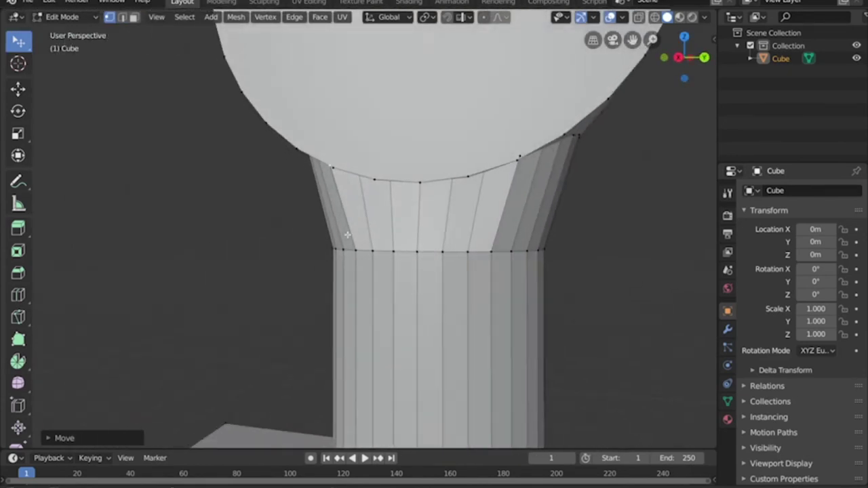
{"action": "scroll", "coordinate": [406, 231], "scroll_direction": "down", "scroll_amount": 4}
{"action": "middle_click_drag", "start_coordinate": [509, 239], "coordinate": [476, 256]}
{"action": "middle_click_drag", "start_coordinate": [269, 232], "coordinate": [297, 244]}
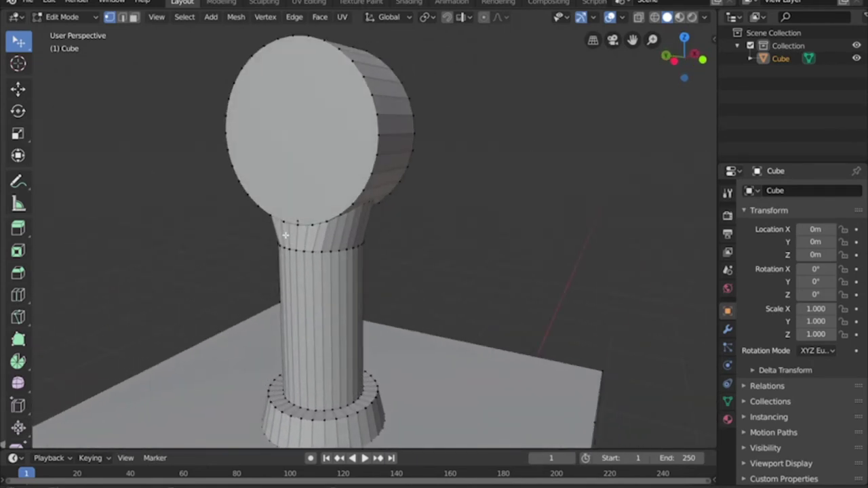
{"action": "middle_click_drag", "start_coordinate": [257, 217], "coordinate": [309, 214]}
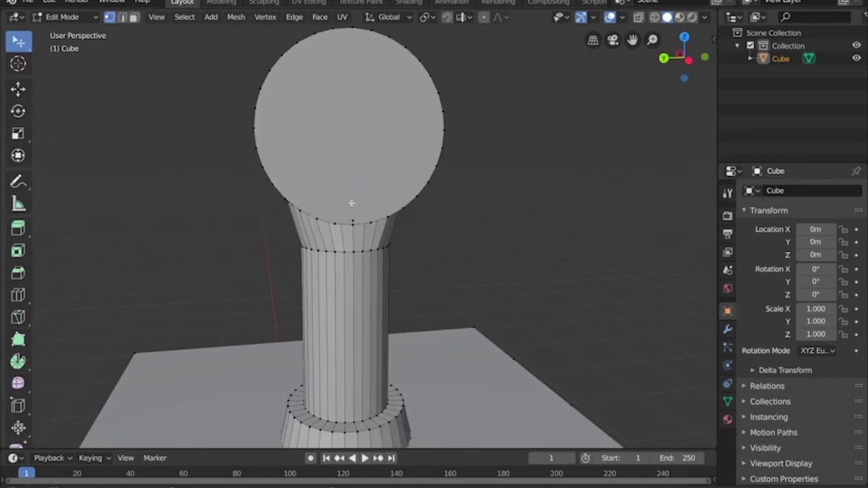
{"action": "left_click", "coordinate": [655, 23]}
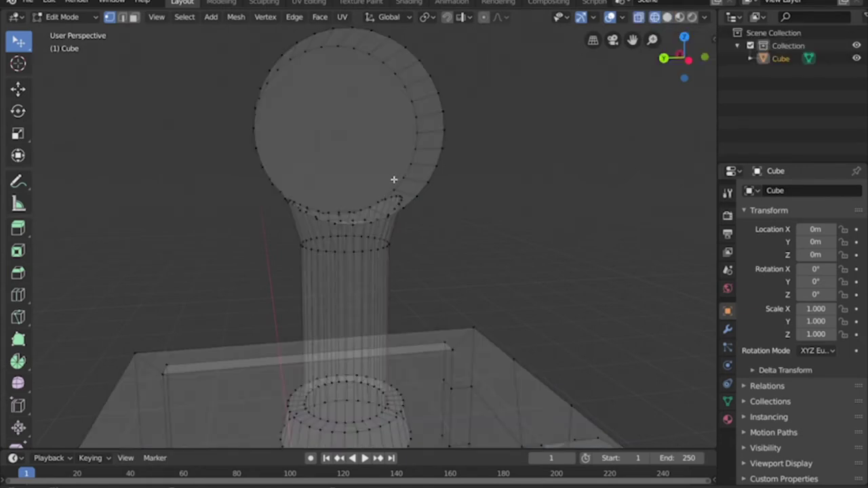
{"action": "scroll", "coordinate": [391, 189], "scroll_direction": "up", "scroll_amount": 2}
{"action": "middle_click_drag", "start_coordinate": [382, 195], "coordinate": [354, 223]}
Step: Try to move the selected rim vertex freely beneath the cylinder, and undo the move
{"action": "key", "text": "g"}
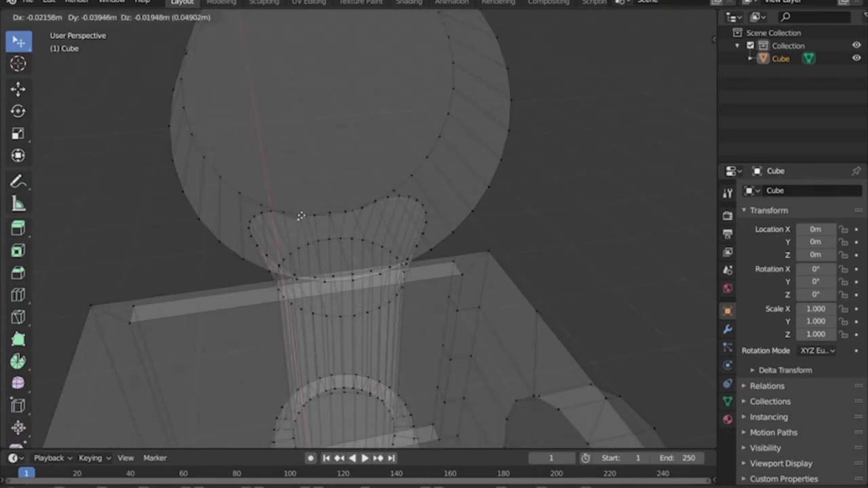
{"action": "left_click", "coordinate": [332, 212]}
{"action": "key", "text": "ctrl+z"}
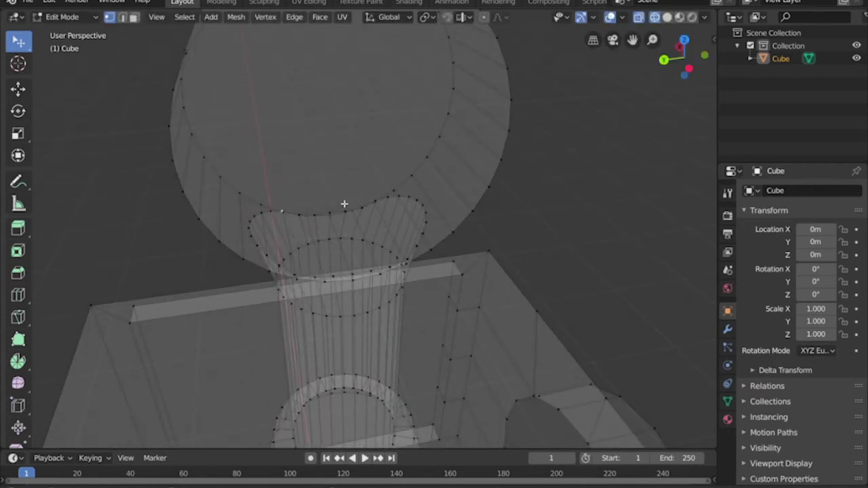
{"action": "key", "text": "g"}
{"action": "left_click", "coordinate": [300, 210]}
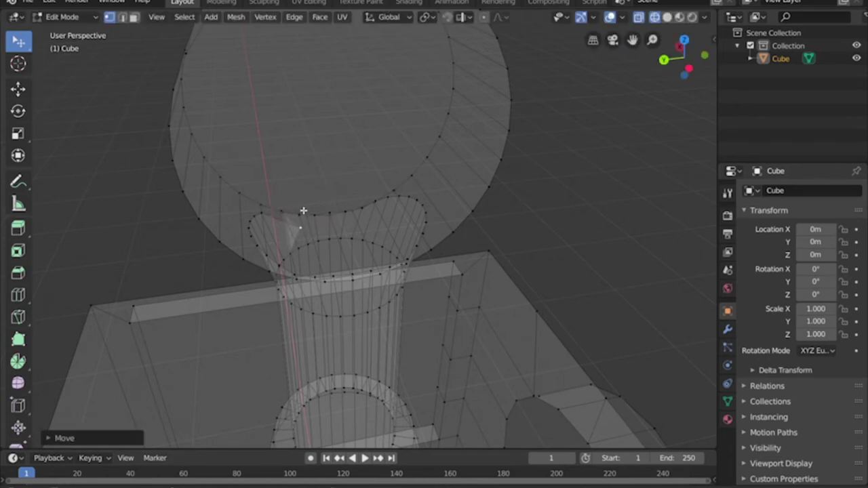
{"action": "key", "text": "ctrl+z"}
Step: Merge at center the adjacent vertices near the middle of the tip's upper rim, one pair at a time, along the cylinder's end edge
{"action": "middle_click_drag", "start_coordinate": [325, 201], "coordinate": [467, 184]}
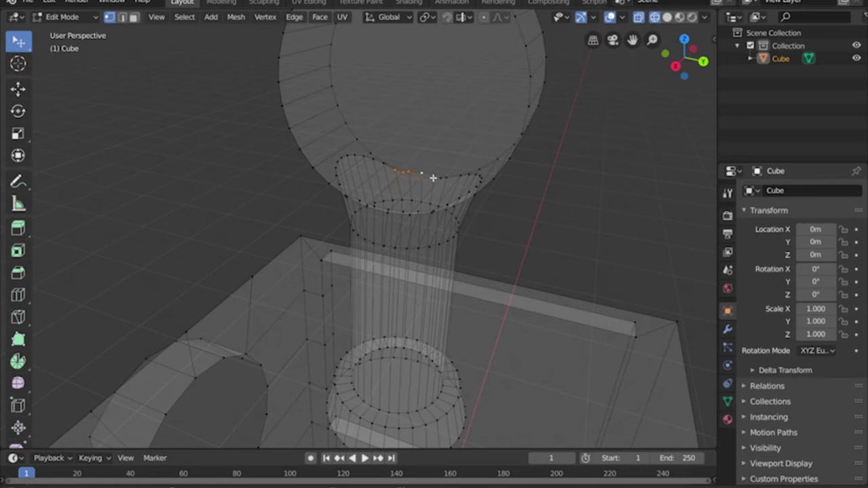
{"action": "scroll", "coordinate": [426, 172], "scroll_direction": "up", "scroll_amount": 3}
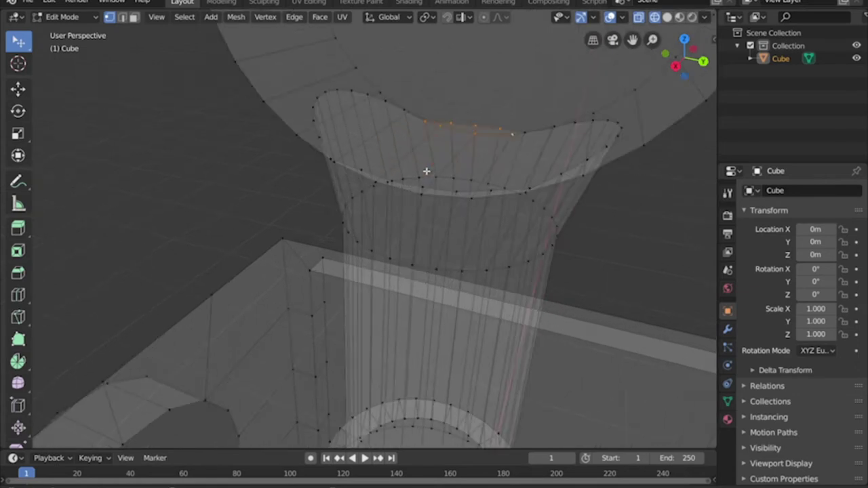
{"action": "right_click", "coordinate": [476, 133]}
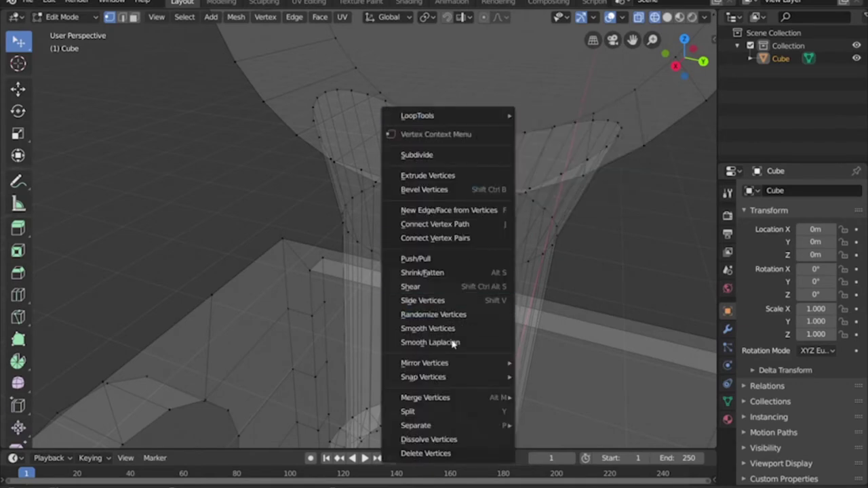
{"action": "mouse_move", "coordinate": [447, 399]}
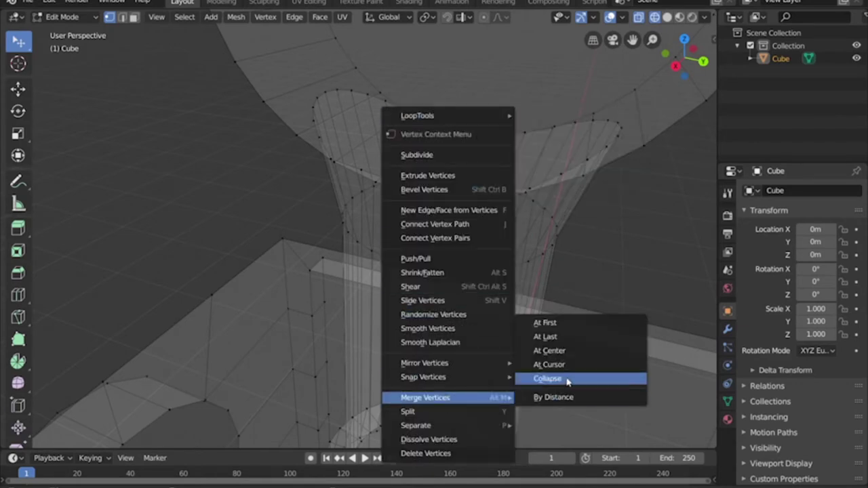
{"action": "left_click", "coordinate": [562, 351]}
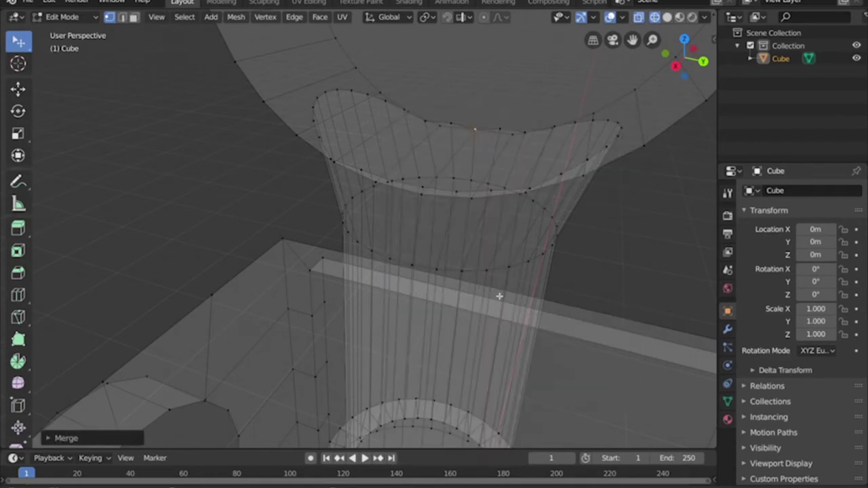
{"action": "left_click", "coordinate": [499, 127]}
{"action": "middle_click_drag", "start_coordinate": [513, 147], "coordinate": [614, 216]}
{"action": "right_click", "coordinate": [601, 203]}
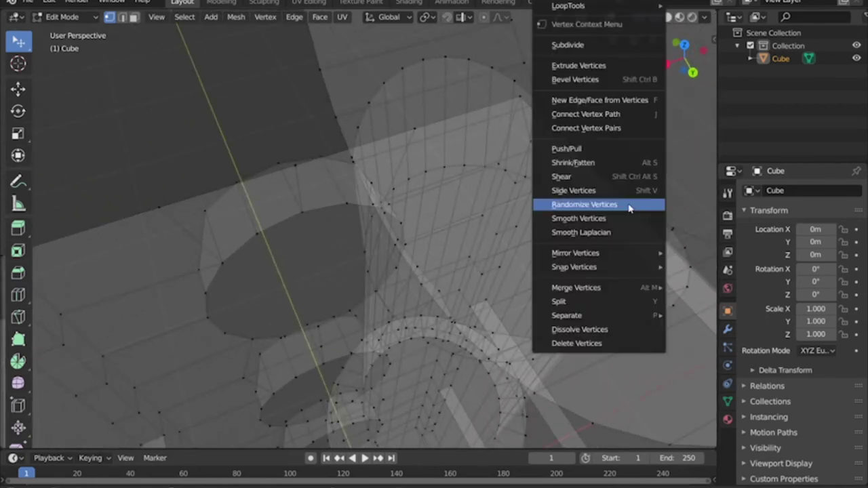
{"action": "mouse_move", "coordinate": [583, 290]}
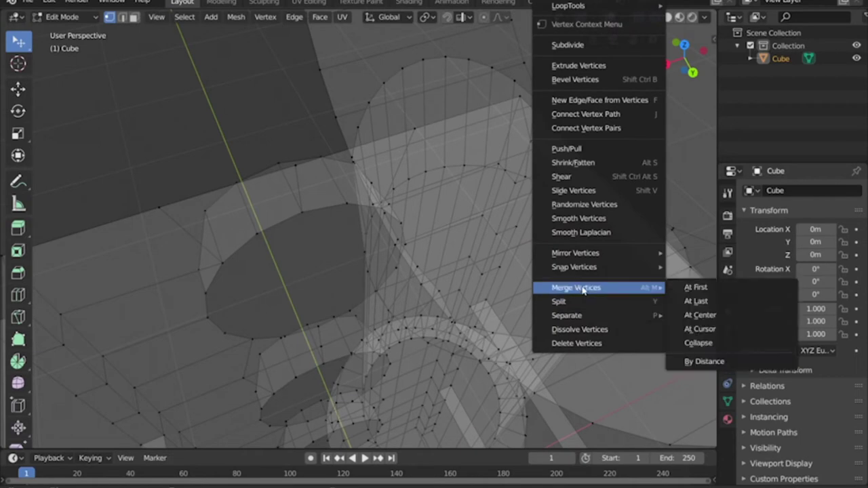
{"action": "left_click", "coordinate": [704, 319]}
Step: Merge at center the close vertex pairs where the flared tip's rim curves around the cylinder's lower edge
{"action": "middle_click_drag", "start_coordinate": [562, 210], "coordinate": [636, 205]}
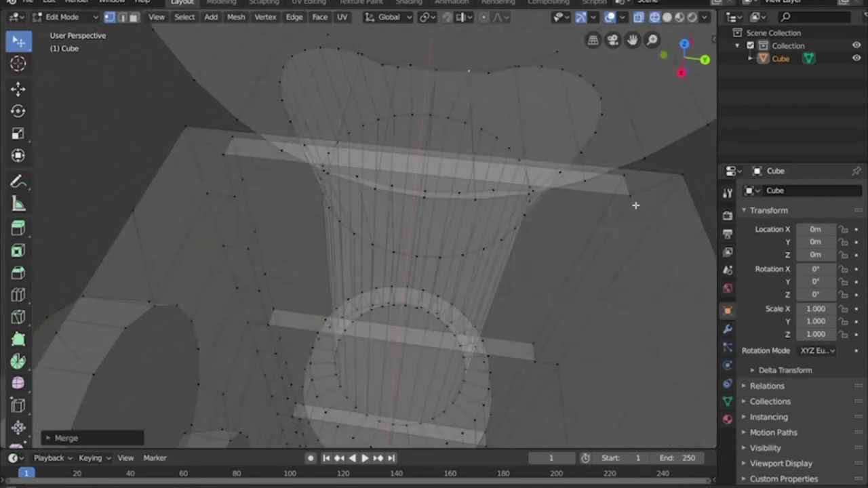
{"action": "middle_click_drag", "start_coordinate": [496, 152], "coordinate": [549, 156]}
{"action": "middle_click_drag", "start_coordinate": [436, 109], "coordinate": [447, 168], "text": "shift"}
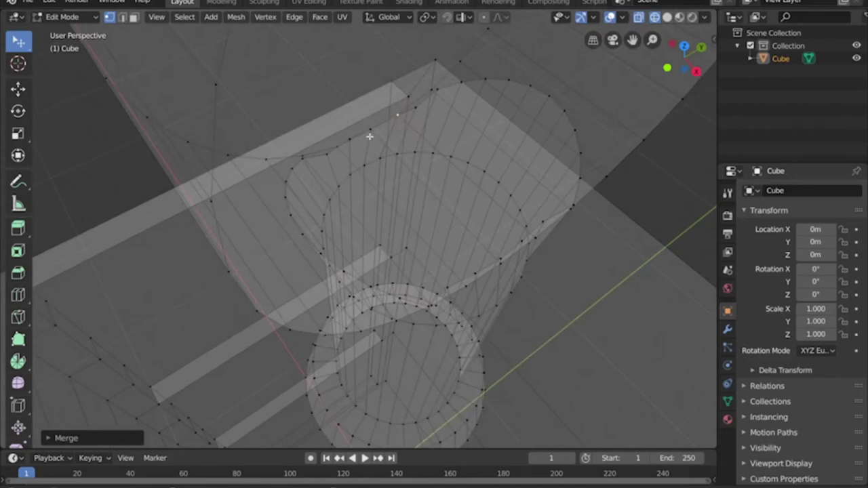
{"action": "middle_click_drag", "start_coordinate": [370, 136], "coordinate": [335, 223]}
{"action": "right_click", "coordinate": [419, 154]}
{"action": "right_click", "coordinate": [335, 223]}
{"action": "mouse_move", "coordinate": [291, 286]}
{"action": "left_click", "coordinate": [415, 313]}
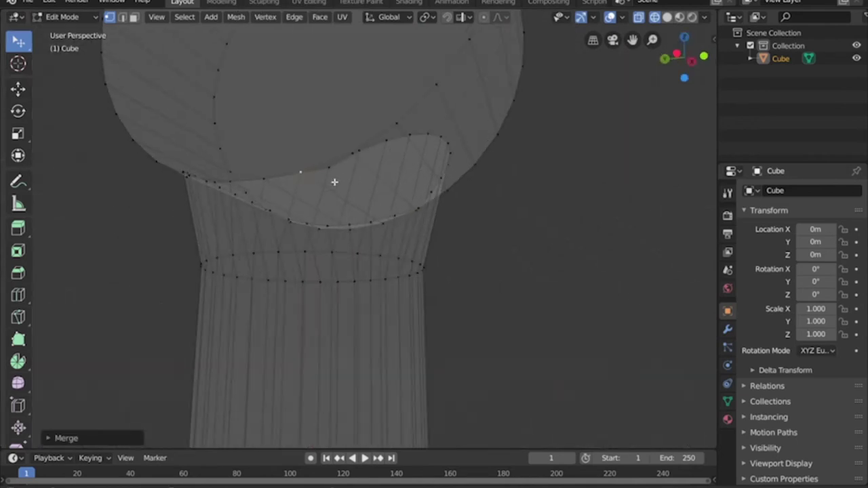
{"action": "middle_click_drag", "start_coordinate": [335, 182], "coordinate": [246, 173]}
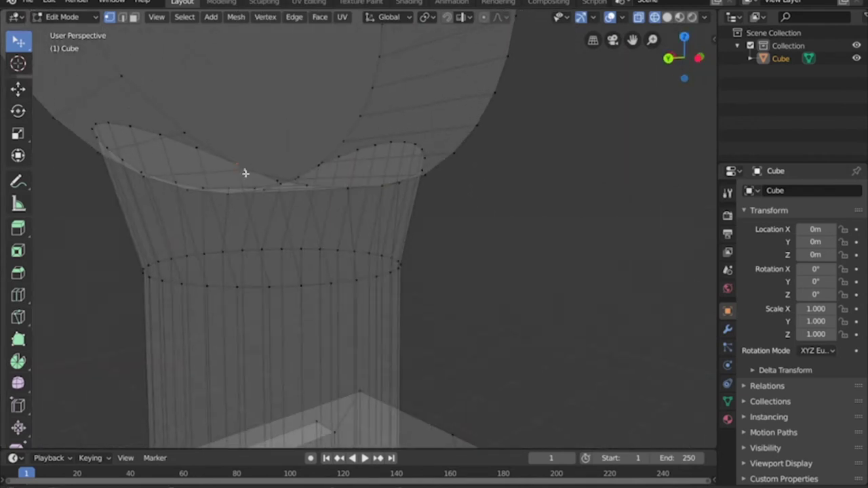
{"action": "right_click", "coordinate": [246, 172]}
{"action": "mouse_move", "coordinate": [291, 288]}
{"action": "left_click", "coordinate": [311, 302]}
{"action": "key", "text": "ctrl+z"}
{"action": "right_click", "coordinate": [362, 161]}
{"action": "mouse_move", "coordinate": [348, 292]}
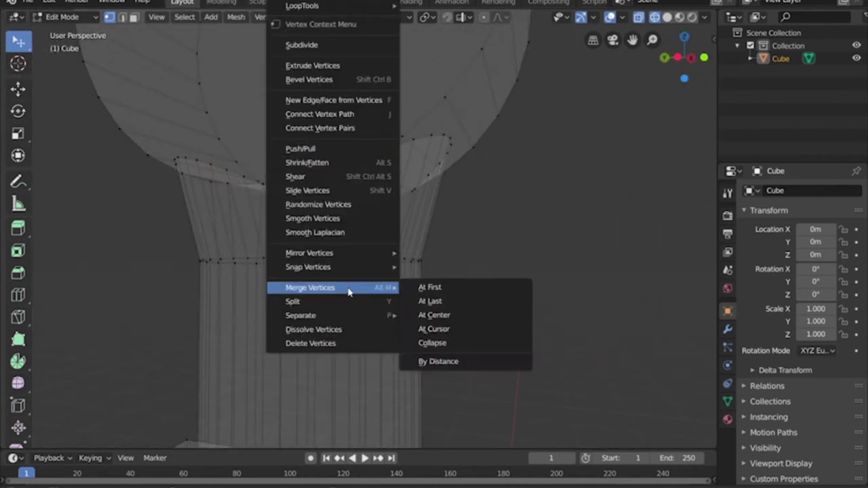
{"action": "left_click", "coordinate": [434, 315]}
Step: Merge at center the remaining close rim vertices on the +X side of the tip, pair by pair
{"action": "middle_click_drag", "start_coordinate": [397, 184], "coordinate": [367, 201]}
{"action": "right_click", "coordinate": [393, 181]}
{"action": "mouse_move", "coordinate": [379, 287]}
{"action": "left_click", "coordinate": [473, 305]}
{"action": "key", "text": "ctrl+z"}
{"action": "right_click", "coordinate": [367, 200]}
{"action": "mouse_move", "coordinate": [339, 287]}
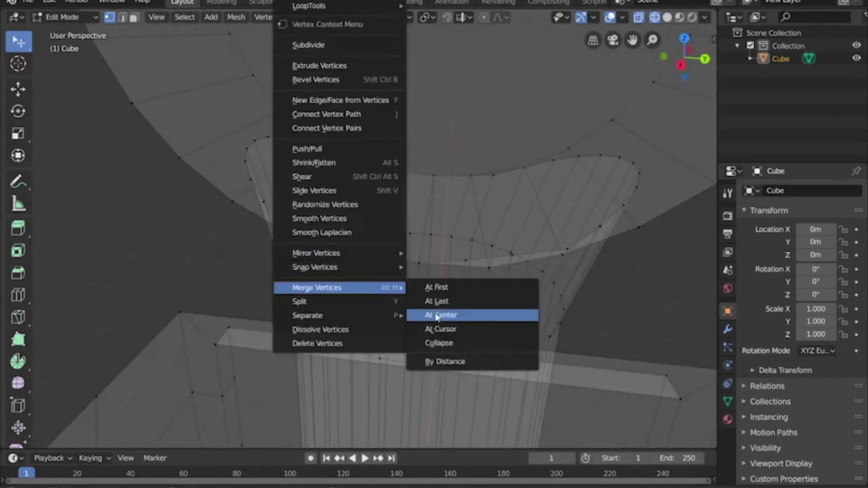
{"action": "left_click", "coordinate": [437, 318]}
{"action": "key", "text": "ctrl+z"}
{"action": "right_click", "coordinate": [474, 286]}
{"action": "mouse_move", "coordinate": [474, 288]}
{"action": "left_click", "coordinate": [548, 314]}
{"action": "key", "text": "ctrl+z"}
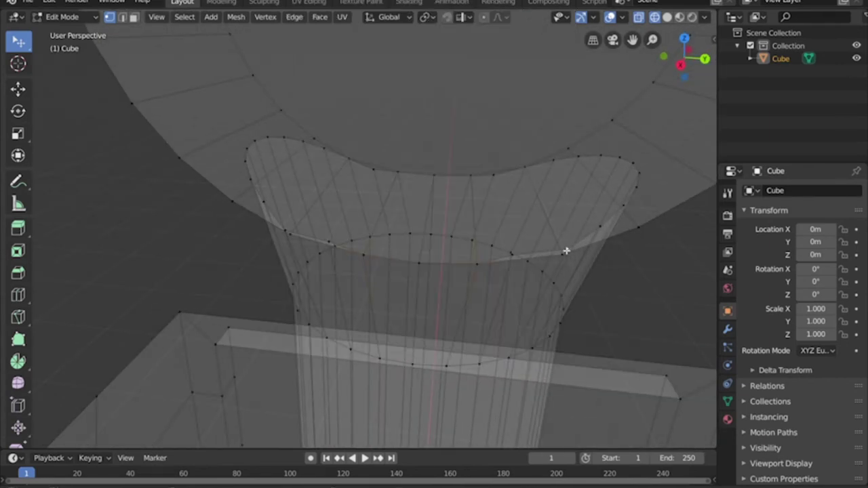
{"action": "right_click", "coordinate": [546, 288]}
{"action": "mouse_move", "coordinate": [547, 289]}
{"action": "left_click", "coordinate": [636, 314]}
{"action": "key", "text": "ctrl+z"}
{"action": "right_click", "coordinate": [285, 288]}
{"action": "mouse_move", "coordinate": [291, 288]}
{"action": "left_click", "coordinate": [359, 301]}
Step: Return to opaque shading and merge the leftover close vertex pairs at both end edges of the cylinder above the tip
{"action": "middle_click_drag", "start_coordinate": [358, 301], "coordinate": [473, 146]}
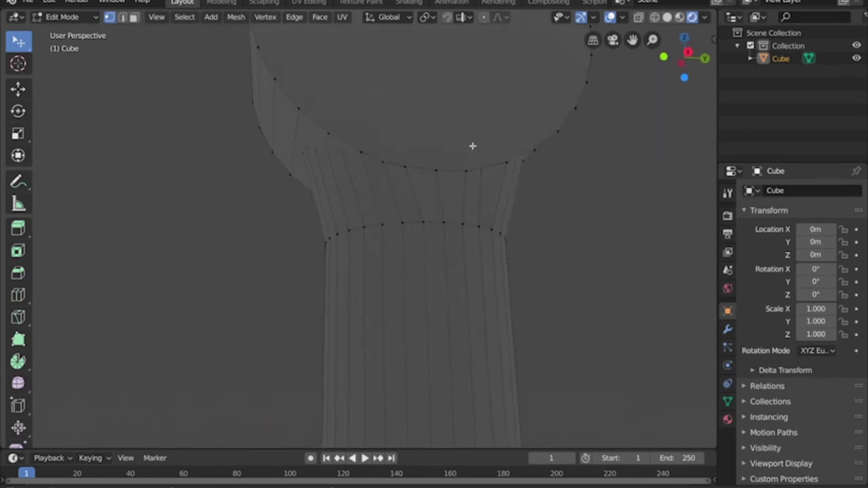
{"action": "middle_click_drag", "start_coordinate": [515, 172], "coordinate": [430, 147]}
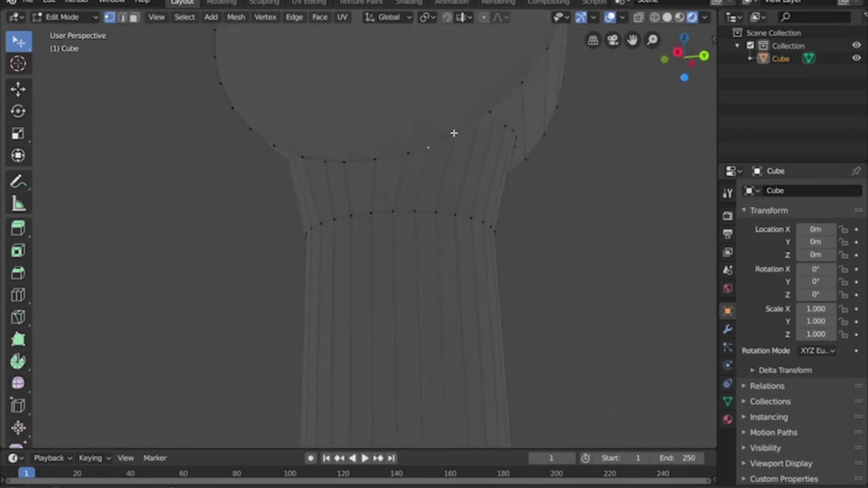
{"action": "right_click", "coordinate": [454, 133]}
{"action": "mouse_move", "coordinate": [465, 290]}
{"action": "left_click", "coordinate": [529, 312]}
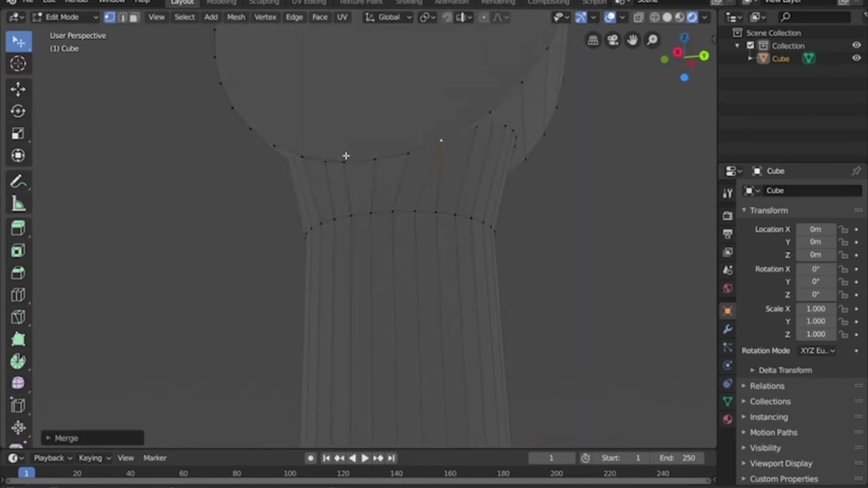
{"action": "right_click", "coordinate": [303, 156]}
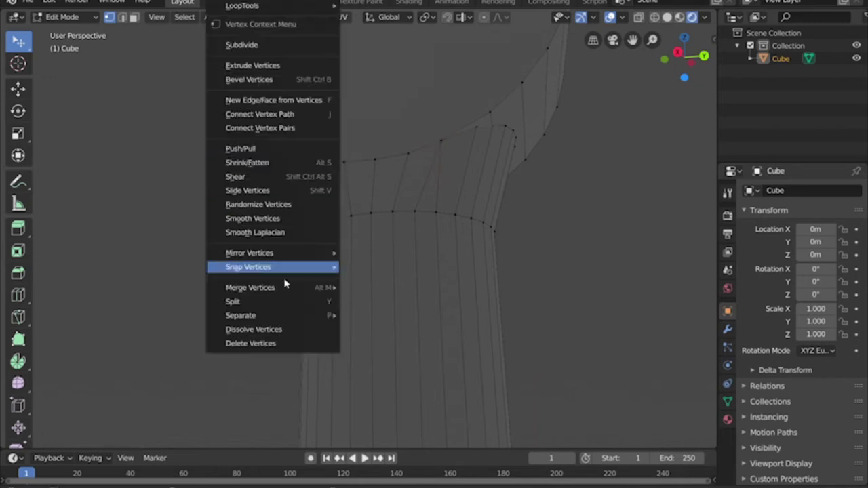
{"action": "mouse_move", "coordinate": [284, 287]}
{"action": "left_click", "coordinate": [381, 314]}
{"action": "middle_click_drag", "start_coordinate": [382, 314], "coordinate": [370, 186]}
{"action": "right_click", "coordinate": [370, 186]}
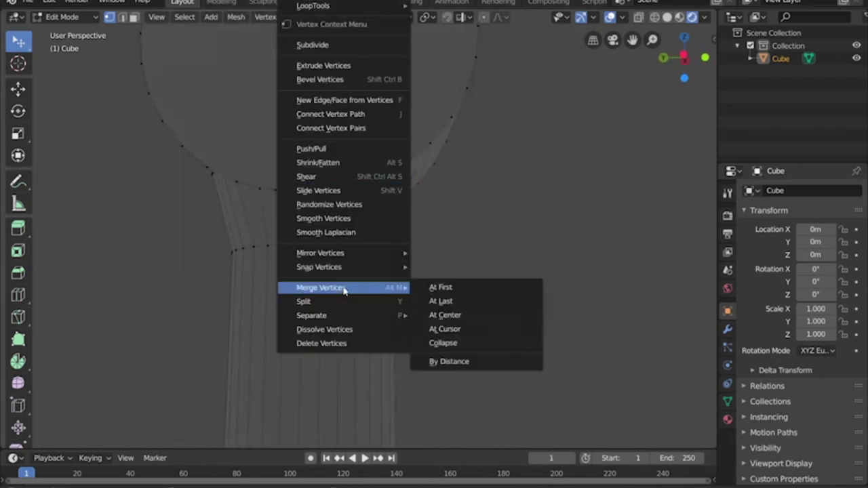
{"action": "right_click", "coordinate": [238, 182]}
{"action": "mouse_move", "coordinate": [239, 290]}
{"action": "scroll", "coordinate": [413, 184], "scroll_direction": "down", "scroll_amount": 5}
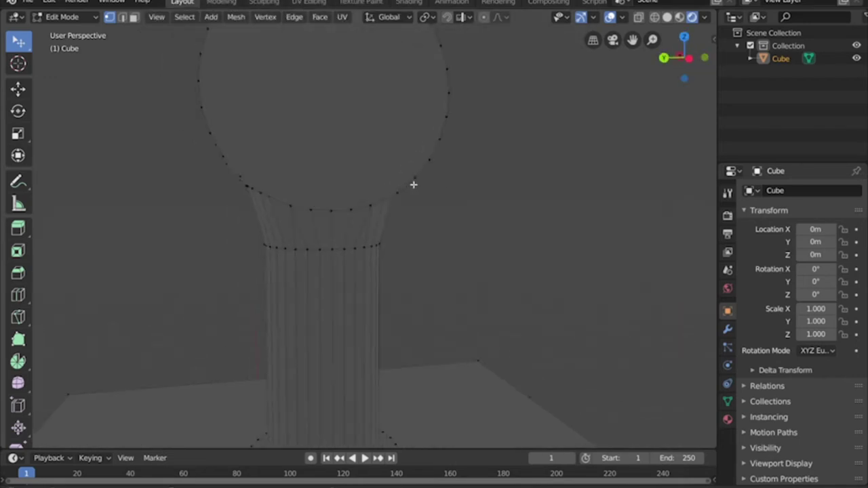
Step: Inset the cylinder's two end faces and delete the inner faces, leaving a round opening at each end
{"action": "key", "text": "3"}
{"action": "left_click", "coordinate": [312, 129]}
{"action": "middle_click_drag", "start_coordinate": [312, 129], "coordinate": [322, 148]}
{"action": "key", "text": "i"}
{"action": "left_click", "coordinate": [413, 134]}
{"action": "key", "text": "x"}
{"action": "left_click", "coordinate": [380, 123]}
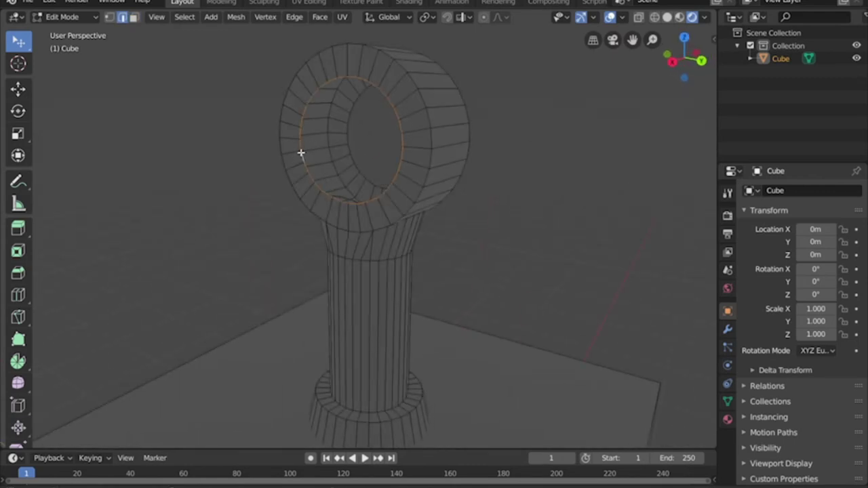
Step: Extrude the inner edge loop of the +X opening about -0.27 m along X to form the hole's inner wall
{"action": "middle_click_drag", "start_coordinate": [301, 151], "coordinate": [387, 151]}
{"action": "key", "text": "e"}
{"action": "key", "text": "x"}
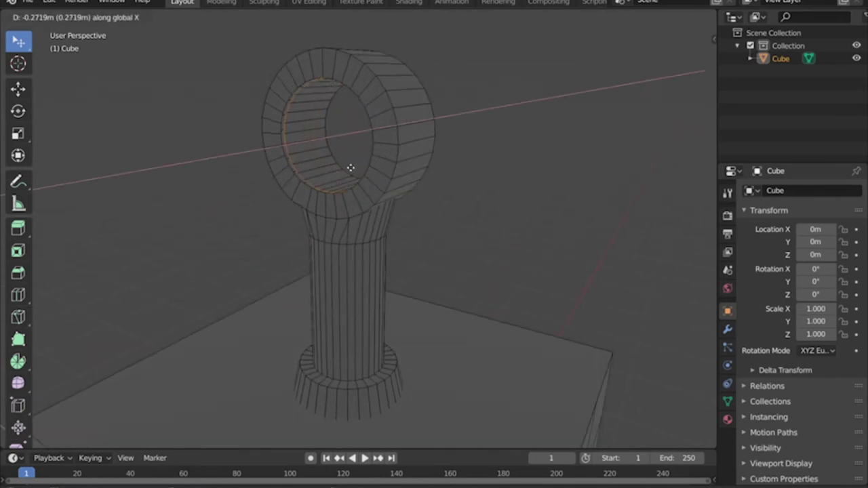
{"action": "left_click", "coordinate": [348, 169]}
Step: Switch to vertex selection and merge the doubled vertices at the top of the -X opening's inner rim with At Last
{"action": "scroll", "coordinate": [355, 178], "scroll_direction": "up", "scroll_amount": 4}
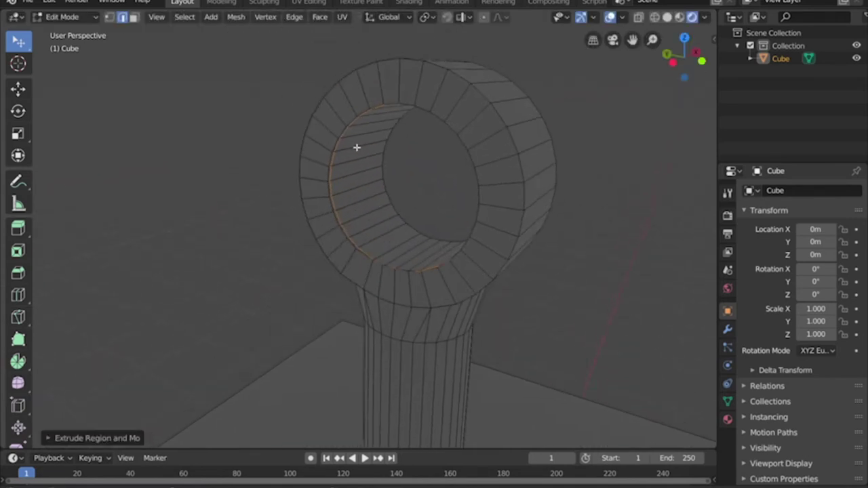
{"action": "key", "text": "alt+z"}
{"action": "middle_click_drag", "start_coordinate": [411, 124], "coordinate": [403, 101]}
{"action": "key", "text": "1"}
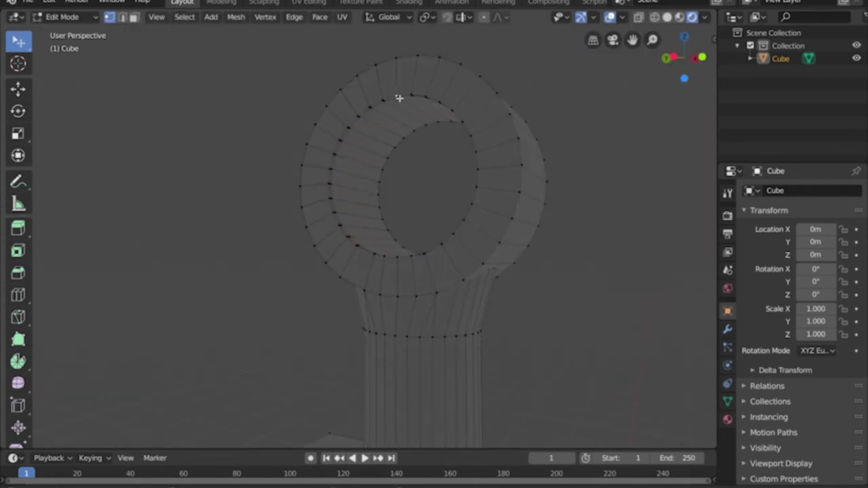
{"action": "right_click", "coordinate": [399, 98]}
{"action": "mouse_move", "coordinate": [386, 289]}
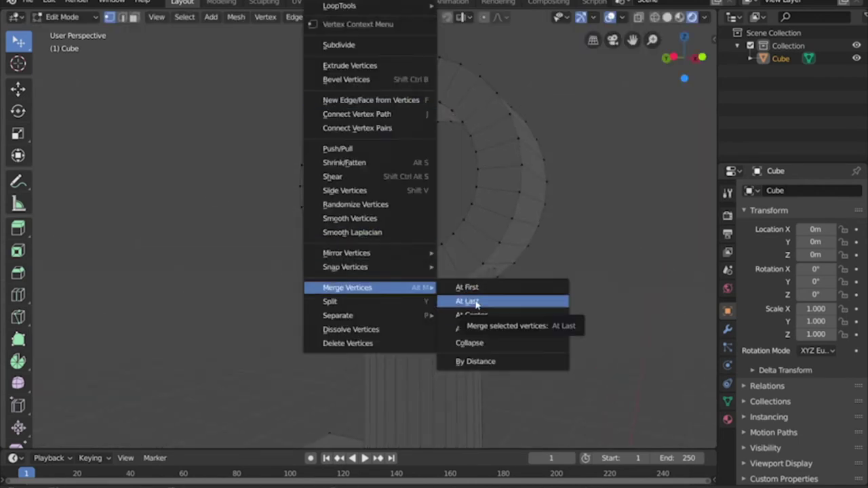
{"action": "left_click", "coordinate": [477, 302]}
{"action": "key", "text": "ctrl+z"}
{"action": "right_click", "coordinate": [413, 95]}
{"action": "left_click", "coordinate": [477, 302]}
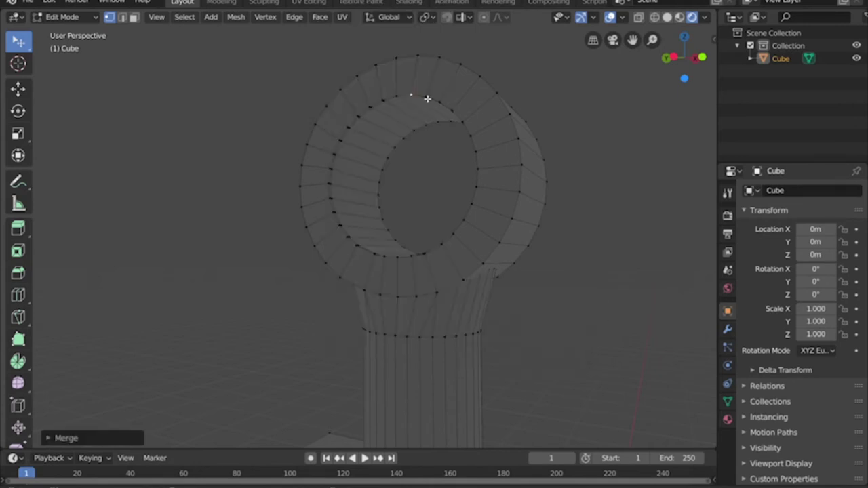
{"action": "key", "text": "ctrl+m"}
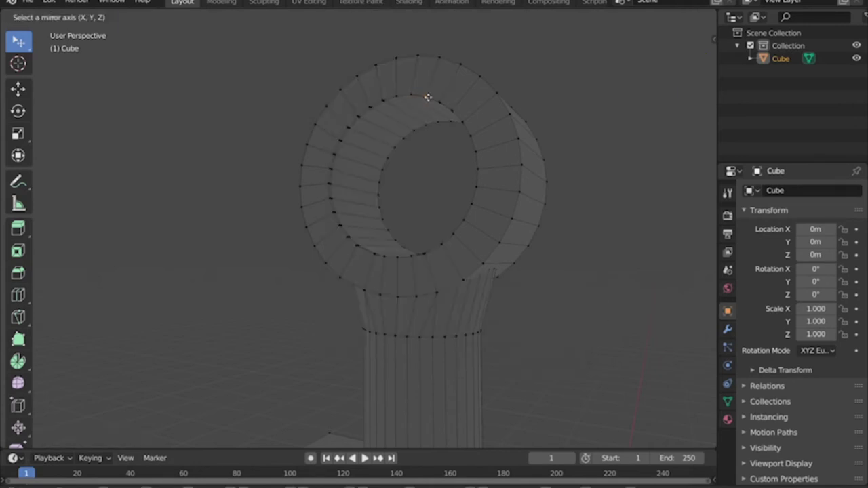
{"action": "key", "text": "y"}
{"action": "key", "text": "Return"}
Step: Merge the next doubled inner-rim vertex pair at center and switch to the Select Box tool
{"action": "right_click", "coordinate": [455, 296]}
{"action": "mouse_move", "coordinate": [456, 297]}
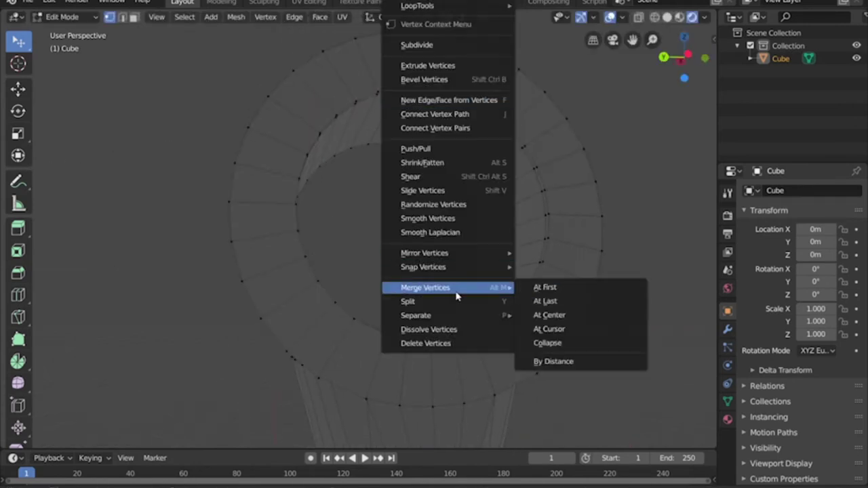
{"action": "left_click", "coordinate": [549, 315]}
{"action": "key", "text": "g"}
{"action": "left_click", "coordinate": [482, 120]}
{"action": "left_click_drag", "start_coordinate": [18, 41], "coordinate": [68, 42]}
Step: Merge the doubled vertex pairs along the upper -Y quarter of the -X opening's inner rim
{"action": "right_click", "coordinate": [468, 223]}
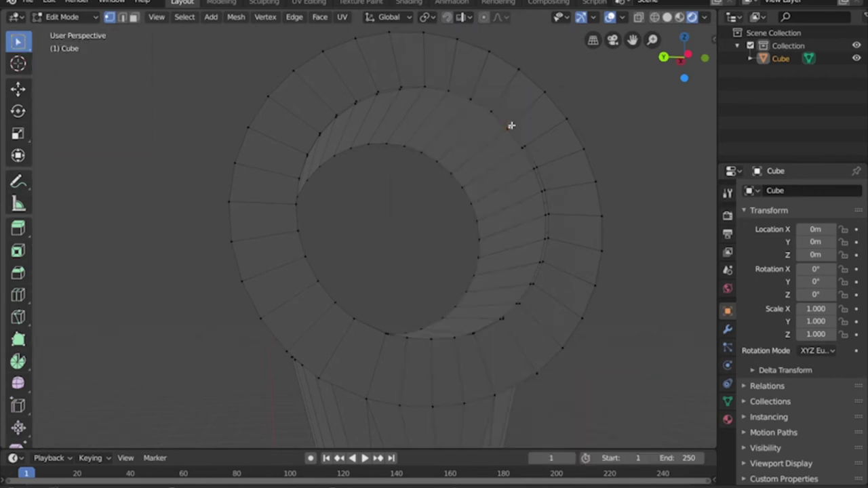
{"action": "right_click", "coordinate": [512, 125]}
{"action": "key", "text": "Escape"}
{"action": "right_click", "coordinate": [523, 146]}
{"action": "mouse_move", "coordinate": [529, 293]}
{"action": "key", "text": "Escape"}
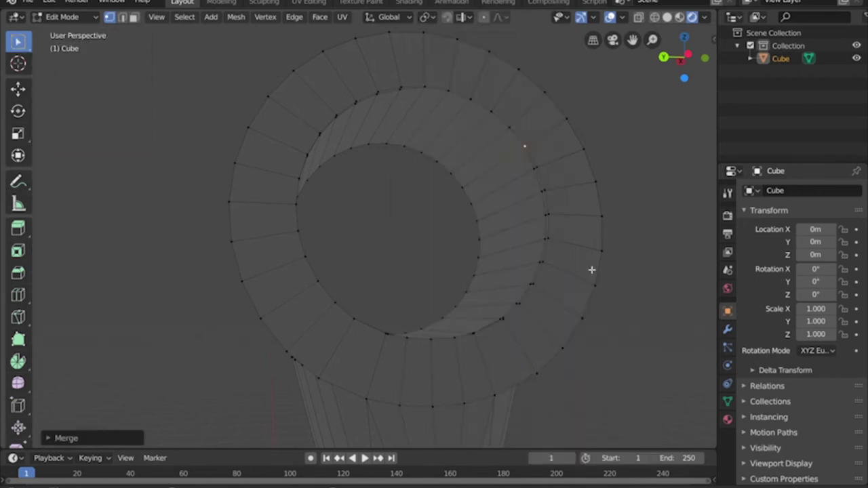
{"action": "right_click", "coordinate": [560, 283]}
{"action": "key", "text": "Escape"}
{"action": "right_click", "coordinate": [547, 213]}
{"action": "left_click", "coordinate": [610, 293]}
Step: Merge the doubled vertex pairs at mid-height on the inner rim's -Y side, using At First
{"action": "right_click", "coordinate": [548, 212]}
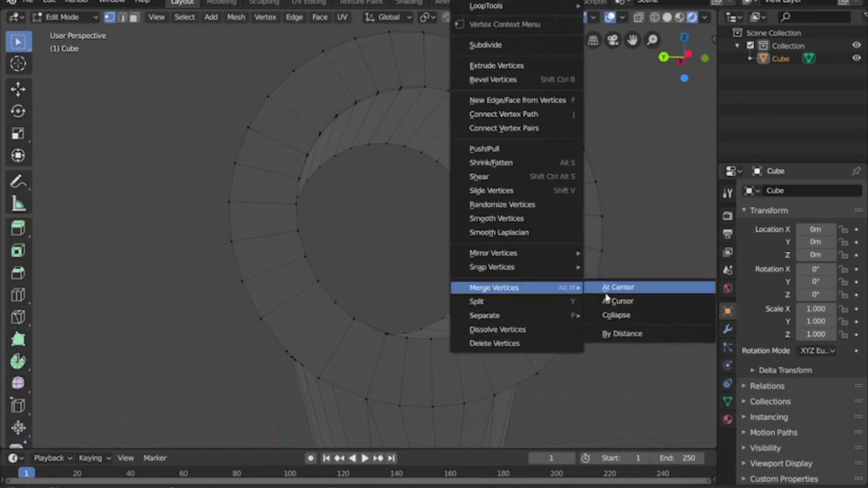
{"action": "key", "text": "Escape"}
{"action": "right_click", "coordinate": [549, 216]}
{"action": "mouse_move", "coordinate": [570, 288]}
{"action": "left_click", "coordinate": [605, 293]}
{"action": "right_click", "coordinate": [549, 265]}
{"action": "mouse_move", "coordinate": [542, 288]}
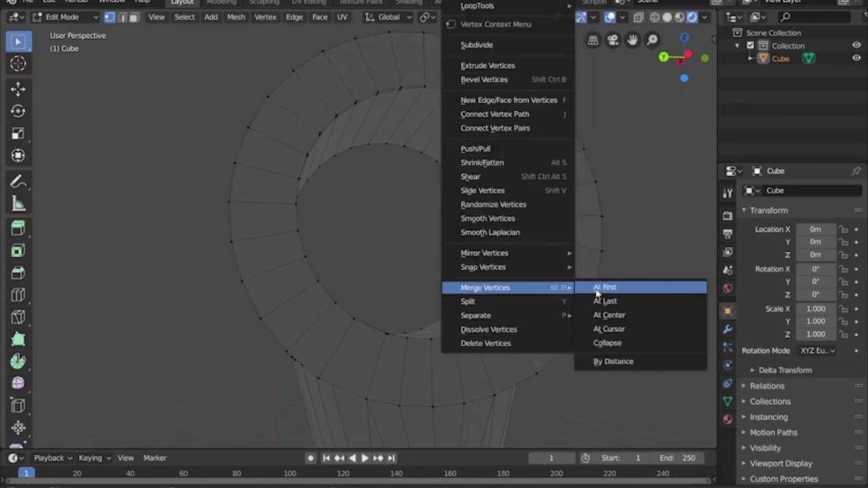
{"action": "left_click", "coordinate": [605, 290]}
Step: Merge the doubled vertex pairs along the lower -Y quarter of the opening's inner rim
{"action": "right_click", "coordinate": [535, 287]}
{"action": "left_click", "coordinate": [592, 290]}
{"action": "right_click", "coordinate": [519, 306]}
{"action": "left_click", "coordinate": [577, 305]}
{"action": "right_click", "coordinate": [500, 320]}
{"action": "left_click", "coordinate": [564, 322]}
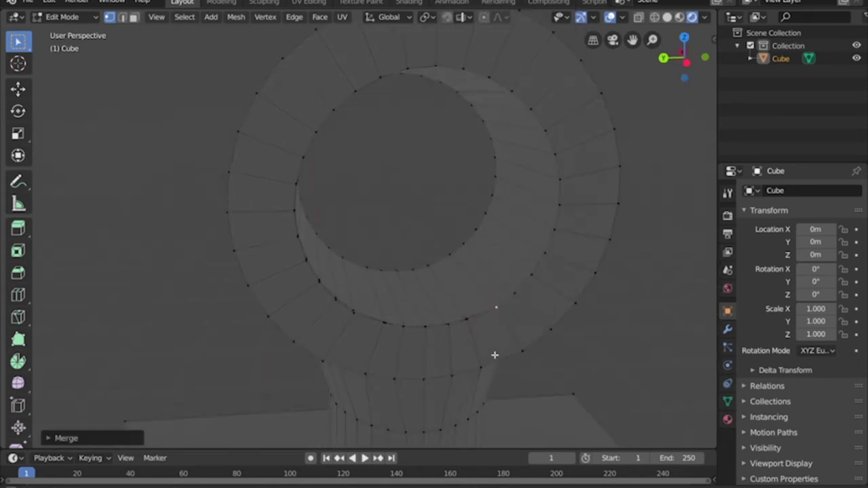
Step: Merge the next doubled vertex pair at the bottom of the -X opening's inner rim and enable see-through display
{"action": "right_click", "coordinate": [495, 355]}
{"action": "left_click", "coordinate": [523, 351]}
{"action": "scroll", "coordinate": [448, 365], "scroll_direction": "up", "scroll_amount": 2}
{"action": "right_click", "coordinate": [441, 365]}
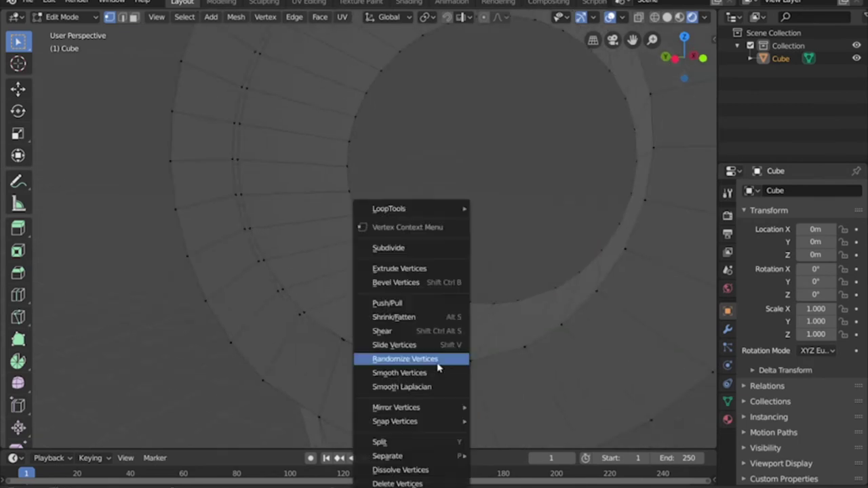
{"action": "key", "text": "Escape"}
{"action": "key", "text": "alt+z"}
Step: Merge the next doubled inner-rim vertex pairs from the bottom toward the +Y side
{"action": "middle_click_drag", "start_coordinate": [441, 364], "coordinate": [421, 363]}
{"action": "right_click", "coordinate": [389, 381]}
{"action": "left_click", "coordinate": [461, 384]}
{"action": "right_click", "coordinate": [387, 369]}
{"action": "mouse_move", "coordinate": [397, 362]}
{"action": "left_click", "coordinate": [461, 364]}
{"action": "right_click", "coordinate": [360, 352]}
{"action": "key", "text": "Escape"}
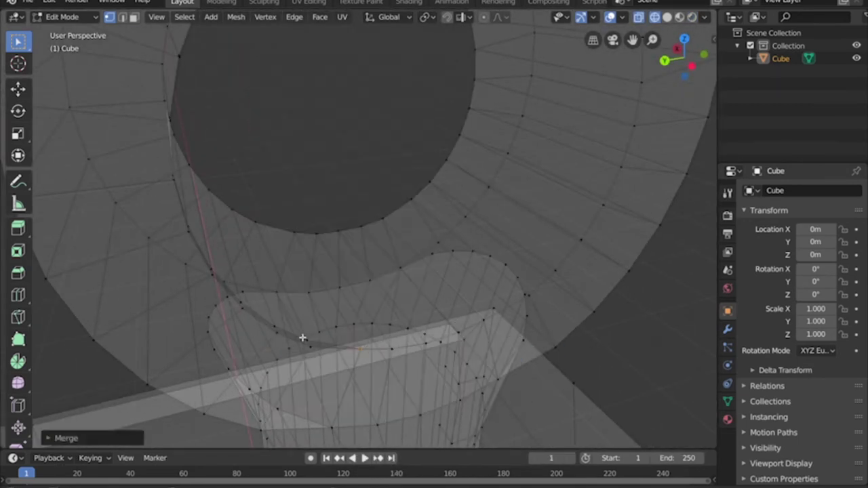
Step: Merge the doubled vertex pairs along the lower +Y quarter of the inner rim
{"action": "right_click", "coordinate": [274, 324]}
{"action": "left_click", "coordinate": [327, 331]}
{"action": "middle_click_drag", "start_coordinate": [327, 331], "coordinate": [238, 285]}
{"action": "right_click", "coordinate": [238, 285]}
{"action": "left_click", "coordinate": [320, 283]}
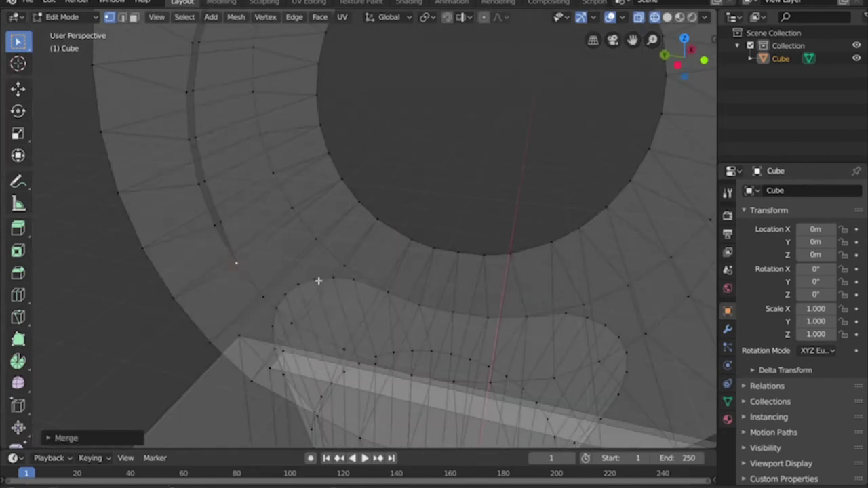
{"action": "middle_click_drag", "start_coordinate": [319, 284], "coordinate": [290, 287]}
{"action": "right_click", "coordinate": [290, 287]}
{"action": "mouse_move", "coordinate": [322, 287]}
{"action": "left_click", "coordinate": [355, 292]}
Step: Merge the doubled vertex pairs at mid-height on the inner rim's +Y side
{"action": "middle_click_drag", "start_coordinate": [356, 291], "coordinate": [303, 244]}
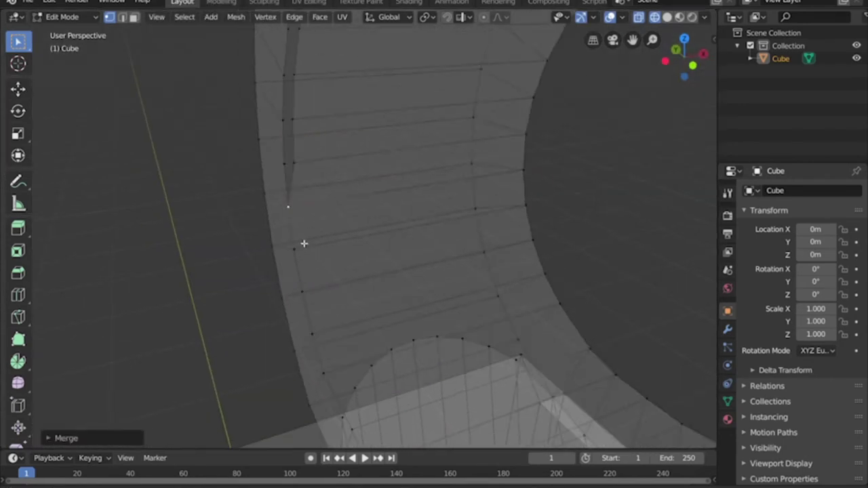
{"action": "right_click", "coordinate": [298, 288]}
{"action": "left_click", "coordinate": [355, 292]}
{"action": "right_click", "coordinate": [299, 287]}
{"action": "left_click", "coordinate": [355, 292]}
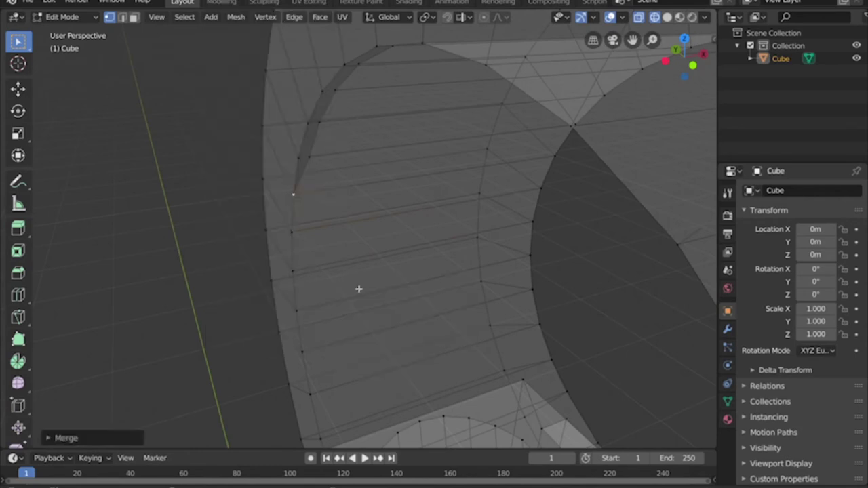
{"action": "middle_click_drag", "start_coordinate": [359, 291], "coordinate": [278, 287]}
{"action": "right_click", "coordinate": [277, 287]}
{"action": "left_click", "coordinate": [333, 291]}
Step: Merge the doubled vertex pairs along the upper +Y quarter of the inner rim, using At First
{"action": "scroll", "coordinate": [324, 181], "scroll_direction": "up", "scroll_amount": 3}
{"action": "right_click", "coordinate": [324, 180]}
{"action": "left_click", "coordinate": [366, 289]}
{"action": "left_click", "coordinate": [319, 186], "text": "shift"}
{"action": "right_click", "coordinate": [318, 185]}
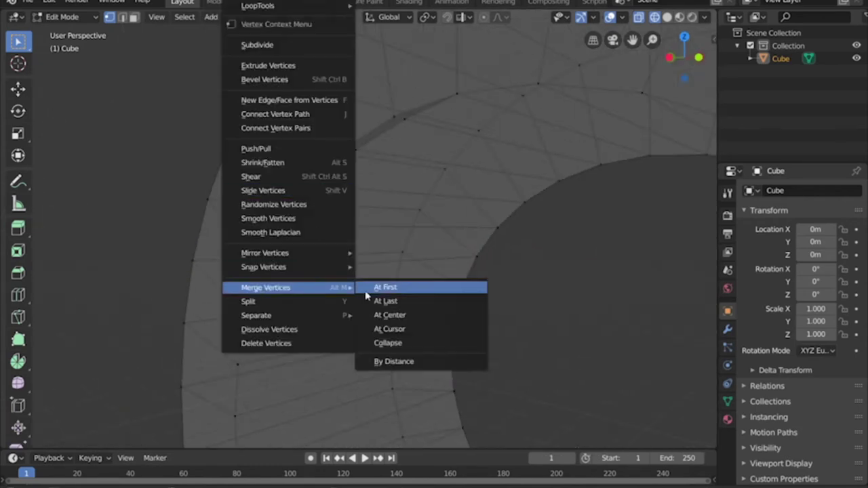
{"action": "left_click", "coordinate": [366, 288]}
{"action": "left_click", "coordinate": [358, 150], "text": "shift"}
{"action": "right_click", "coordinate": [359, 150]}
{"action": "mouse_move", "coordinate": [387, 288]}
{"action": "left_click", "coordinate": [417, 287]}
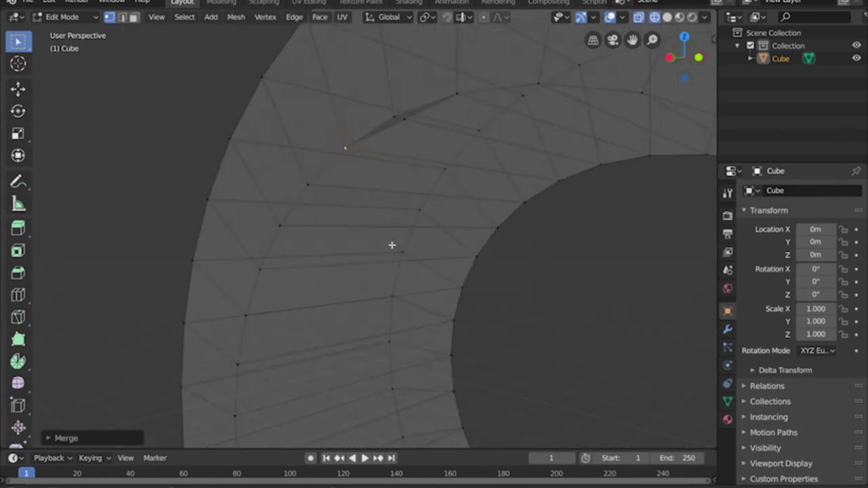
Step: Merge the last doubled vertex pair near the inner rim's top using At First, and restore rendered viewport shading
{"action": "left_click", "coordinate": [393, 117]}
{"action": "right_click", "coordinate": [403, 122]}
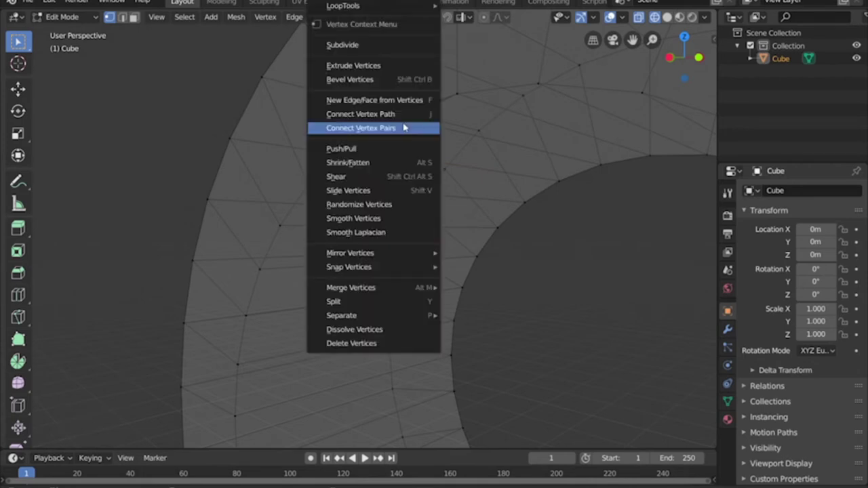
{"action": "mouse_move", "coordinate": [385, 290]}
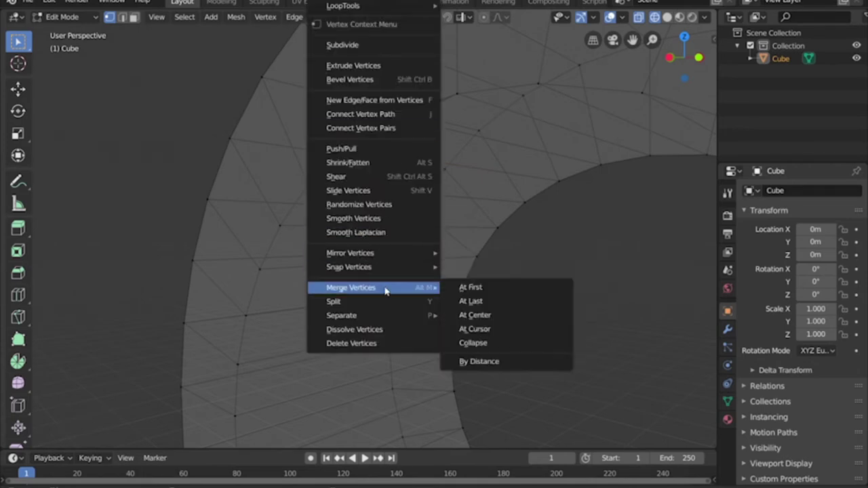
{"action": "left_click", "coordinate": [487, 289]}
{"action": "middle_click_drag", "start_coordinate": [386, 184], "coordinate": [494, 120]}
{"action": "scroll", "coordinate": [495, 120], "scroll_direction": "down", "scroll_amount": 5}
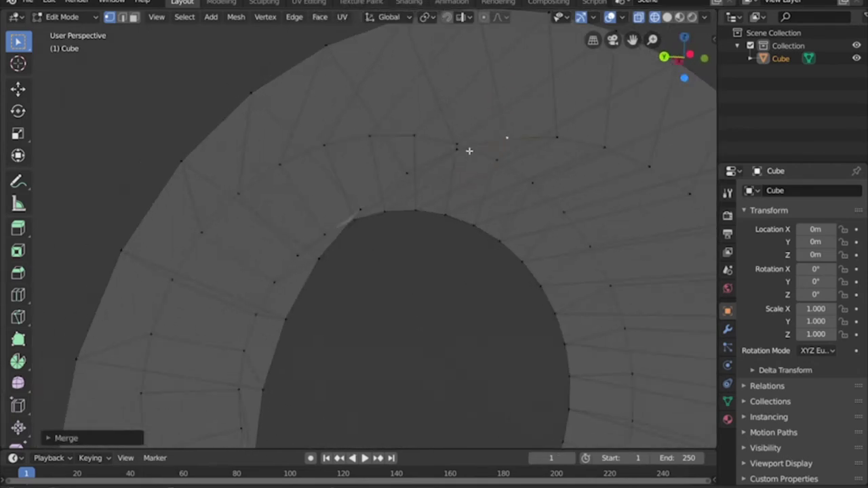
{"action": "middle_click_drag", "start_coordinate": [468, 151], "coordinate": [457, 173]}
{"action": "left_click", "coordinate": [693, 18]}
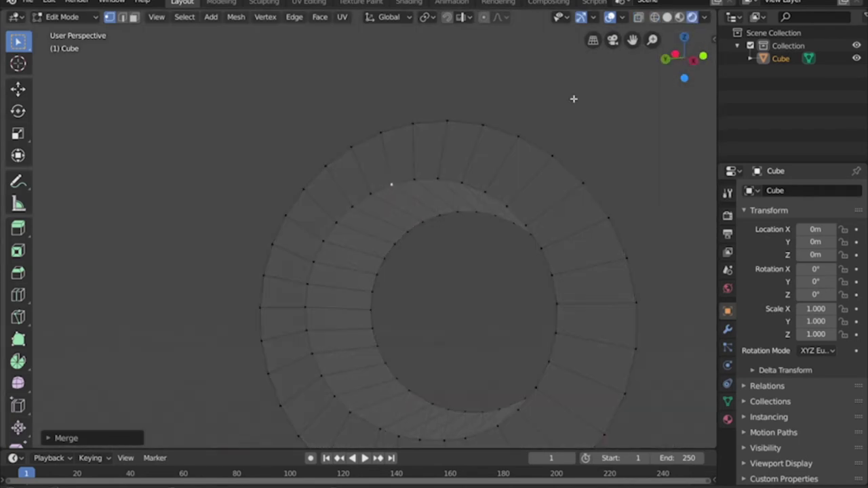
Step: Switch to face selection, leave Edit Mode on the traffic light and add a UV sphere as a separate object
{"action": "mouse_move", "coordinate": [574, 97]}
{"action": "middle_mouse_down"}
{"action": "mouse_move", "coordinate": [508, 132]}
{"action": "mouse_move", "coordinate": [545, 179]}
{"action": "mouse_move", "coordinate": [454, 164]}
{"action": "mouse_move", "coordinate": [409, 199]}
{"action": "mouse_move", "coordinate": [440, 165]}
{"action": "mouse_move", "coordinate": [427, 170]}
{"action": "mouse_move", "coordinate": [443, 172]}
{"action": "middle_mouse_up"}
{"action": "scroll", "coordinate": [455, 163], "scroll_direction": "down", "scroll_amount": 2}
{"action": "scroll", "coordinate": [413, 169], "scroll_direction": "down", "scroll_amount": 4}
{"action": "middle_click_drag", "start_coordinate": [310, 235], "coordinate": [387, 194]}
{"action": "middle_click_drag", "start_coordinate": [430, 287], "coordinate": [475, 205]}
{"action": "scroll", "coordinate": [476, 204], "scroll_direction": "down", "scroll_amount": 1}
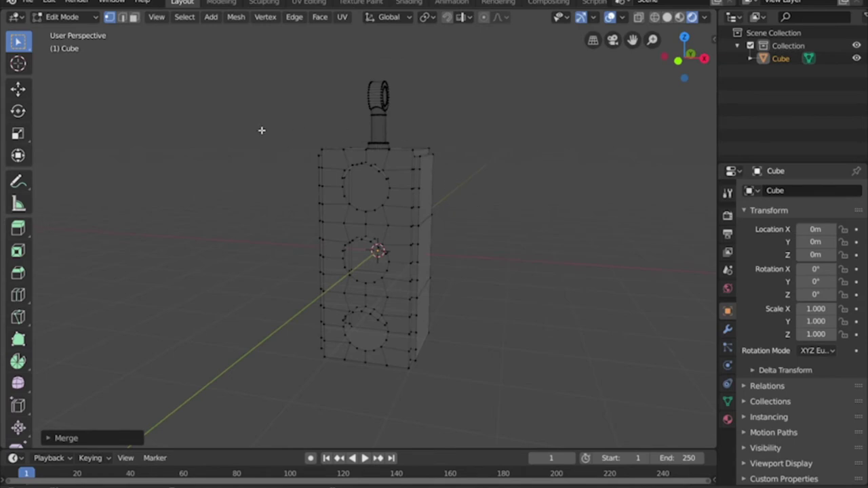
{"action": "key", "text": "3"}
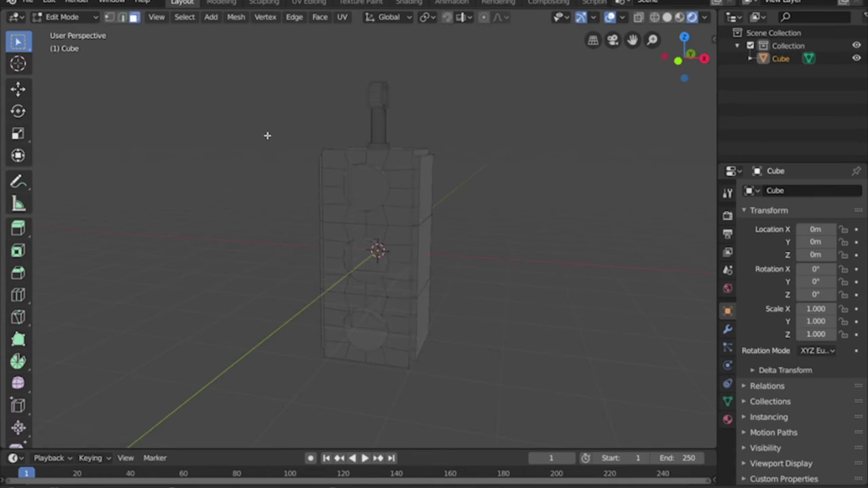
{"action": "key", "text": "Tab"}
{"action": "middle_click_drag", "start_coordinate": [262, 156], "coordinate": [397, 151]}
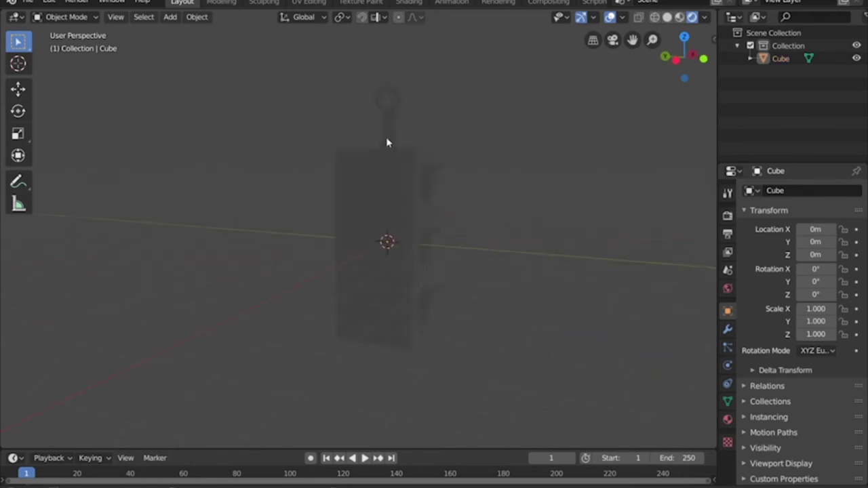
{"action": "key", "text": "shift+a"}
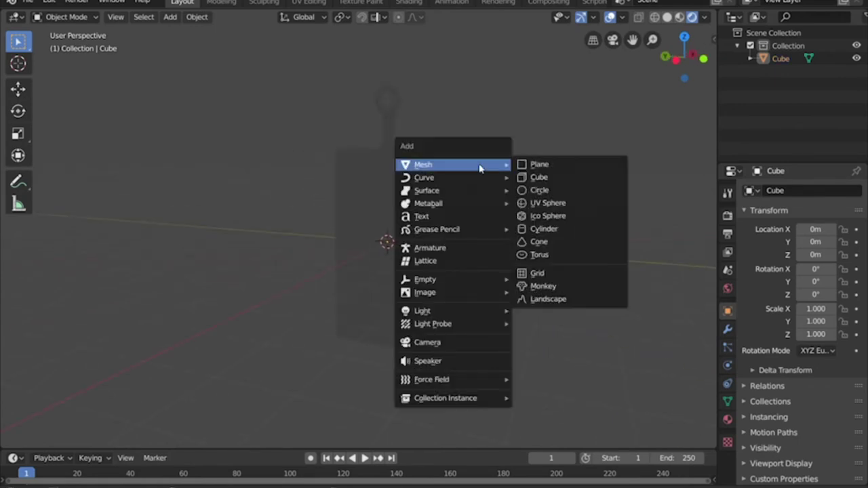
{"action": "left_click", "coordinate": [557, 205]}
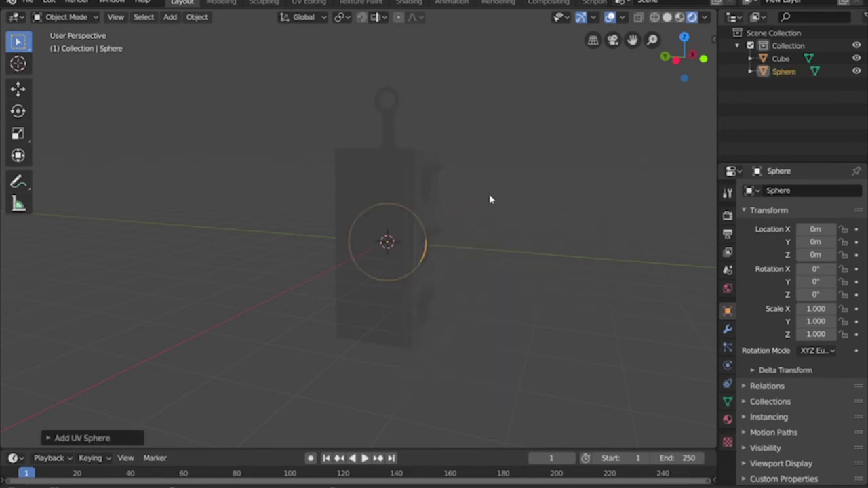
{"action": "key", "text": "g"}
{"action": "key", "text": "z"}
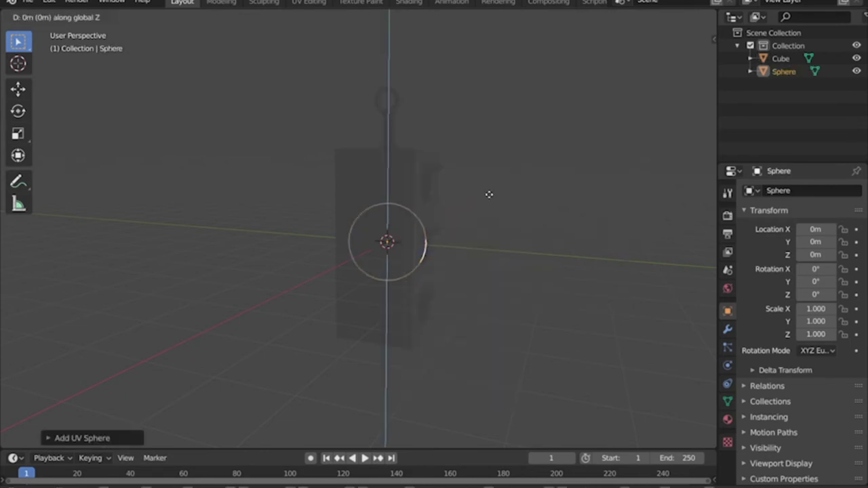
{"action": "right_click", "coordinate": [481, 76]}
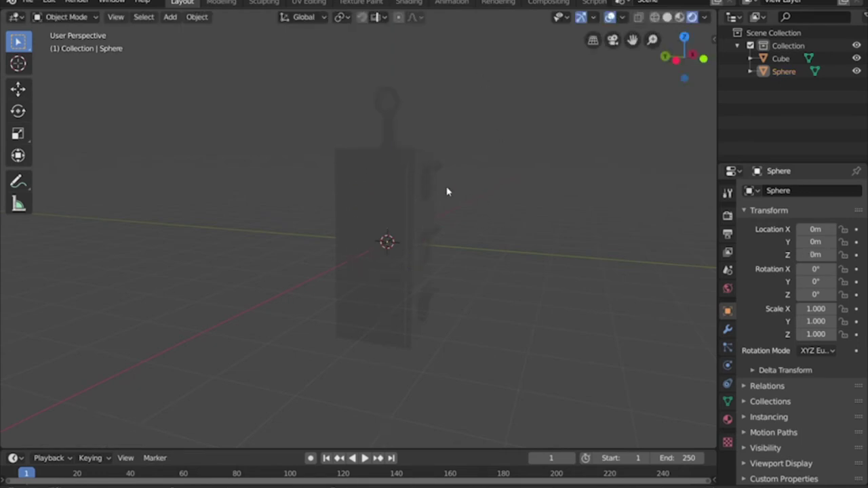
Step: Hide the traffic light body and open the sphere for mesh editing in the right orthographic view
{"action": "left_click", "coordinate": [405, 176]}
{"action": "key", "text": "h"}
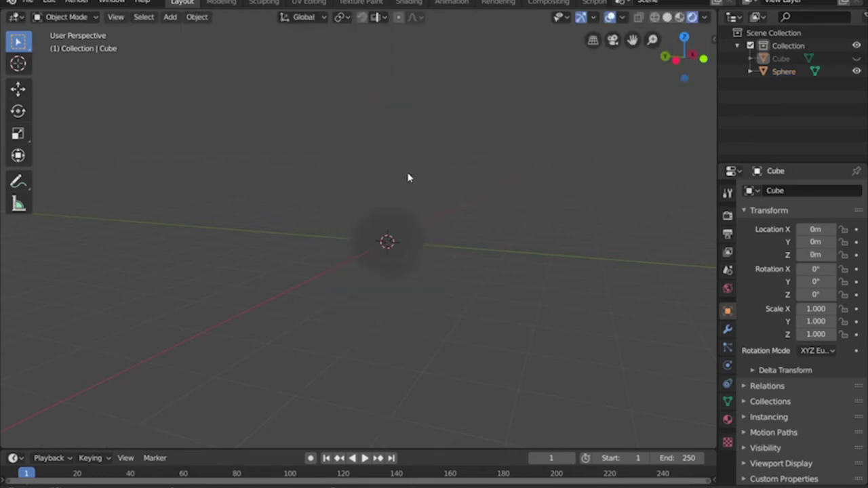
{"action": "left_click", "coordinate": [409, 240]}
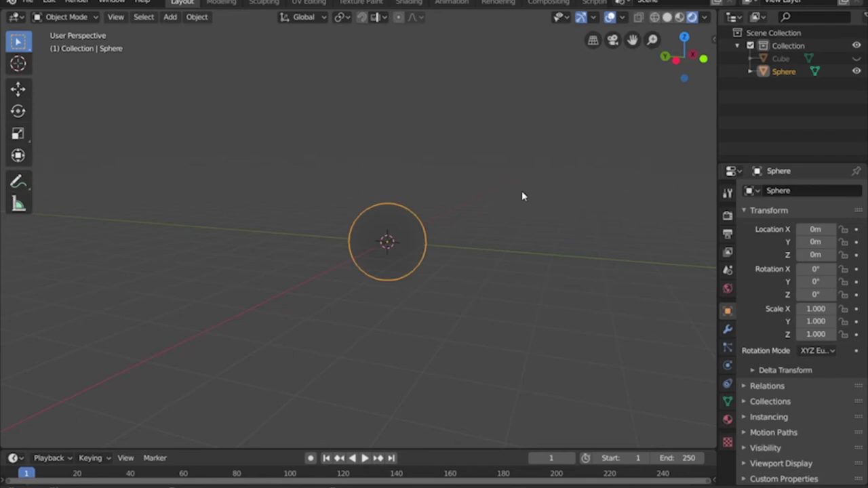
{"action": "key", "text": "Tab"}
{"action": "key", "text": "KP_1"}
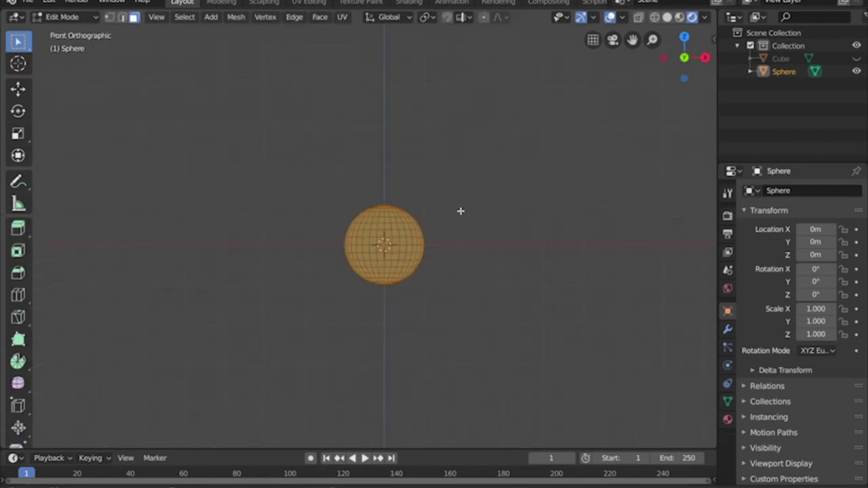
{"action": "key", "text": "KP_3"}
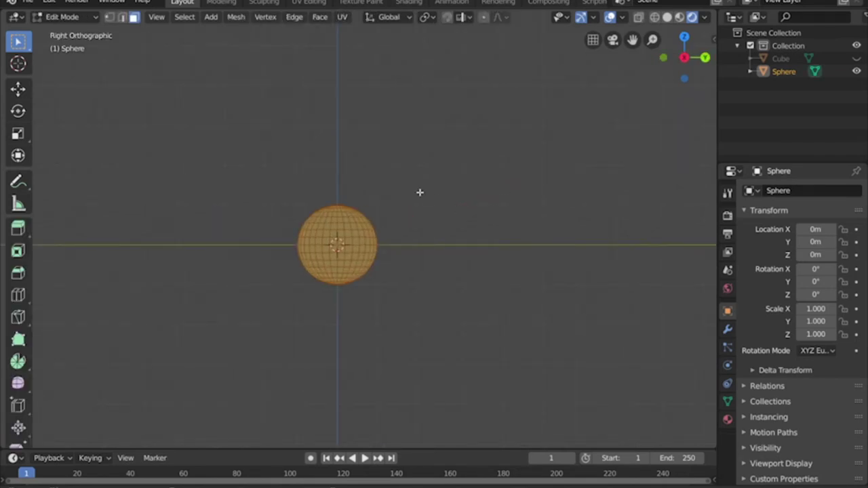
Step: Delete the vertices of the sphere's +Y half, using vertex selection in wireframe shading
{"action": "left_click_drag", "start_coordinate": [410, 170], "coordinate": [337, 323]}
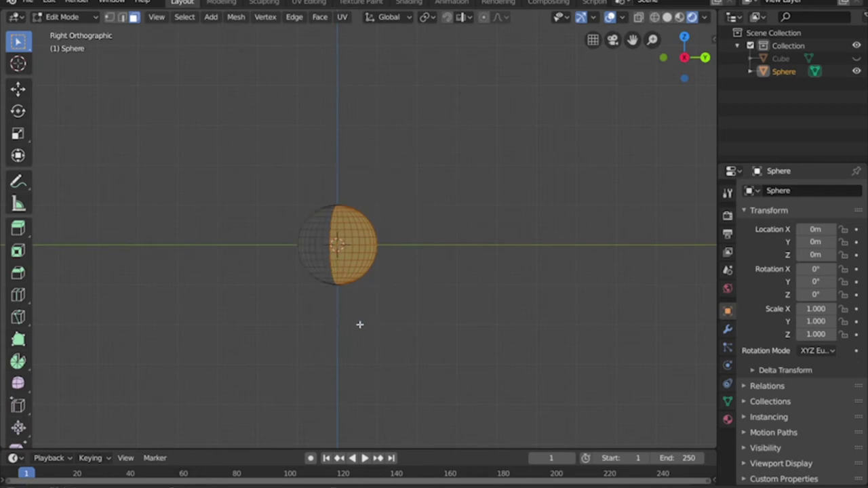
{"action": "key", "text": "1"}
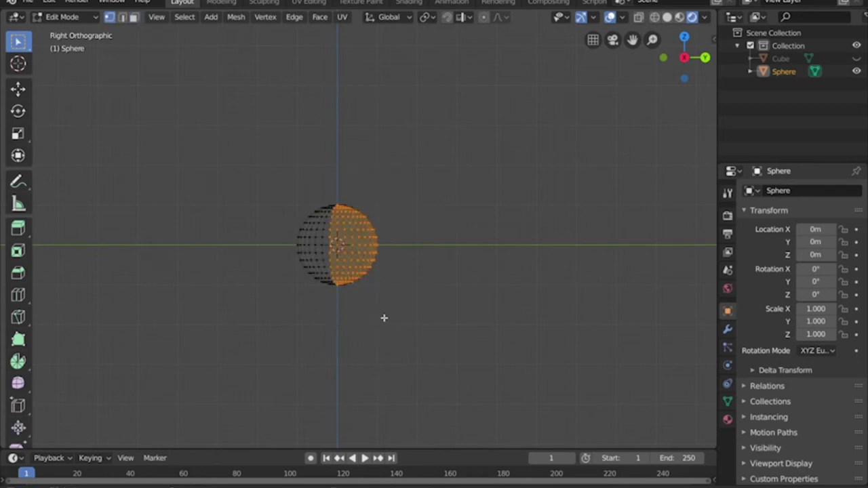
{"action": "left_click", "coordinate": [428, 255]}
{"action": "left_click", "coordinate": [656, 20]}
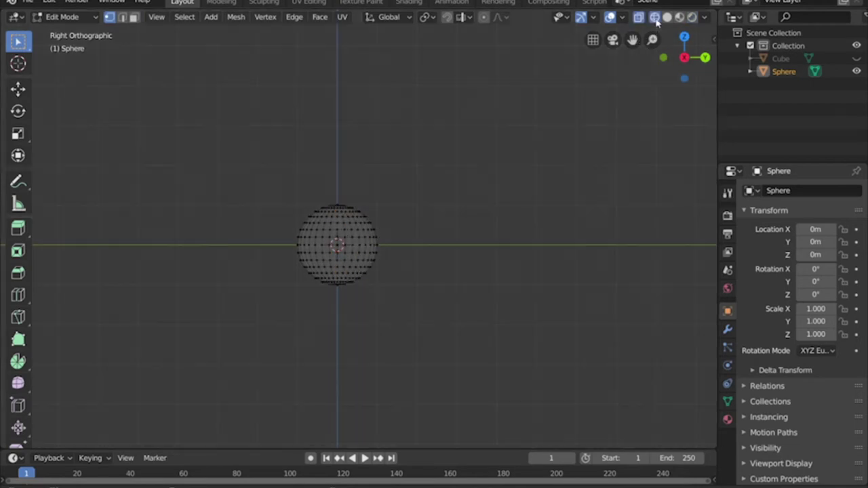
{"action": "left_click_drag", "start_coordinate": [430, 174], "coordinate": [340, 312]}
{"action": "scroll", "coordinate": [338, 265], "scroll_direction": "up", "scroll_amount": 1}
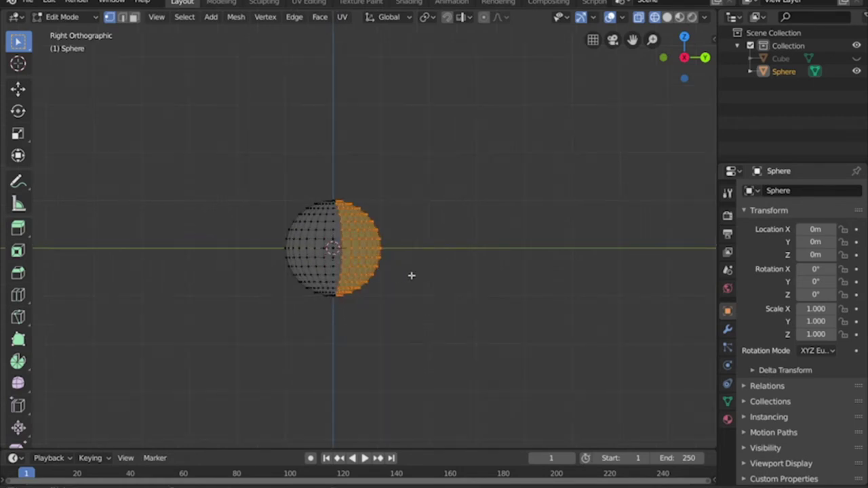
{"action": "key", "text": "x"}
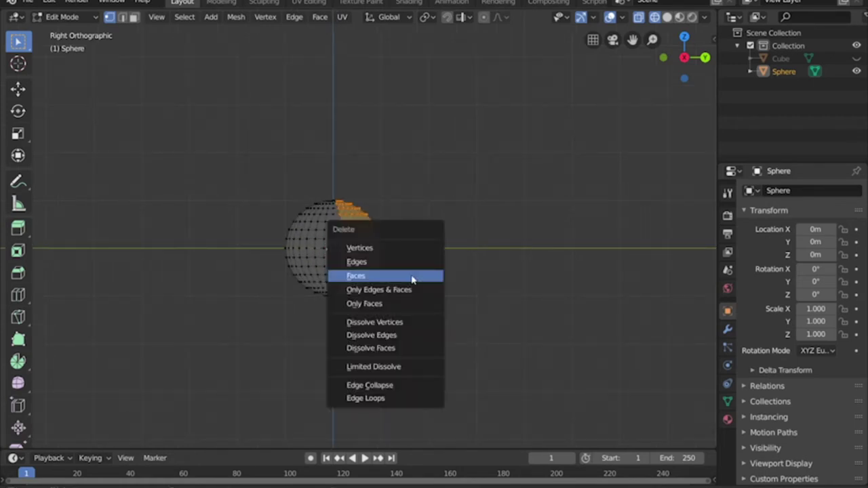
{"action": "left_click", "coordinate": [385, 252]}
Step: Delete the stray pole vertices protruding past the half sphere's flat cut at the upper and lower ends
{"action": "scroll", "coordinate": [363, 231], "scroll_direction": "up", "scroll_amount": 1}
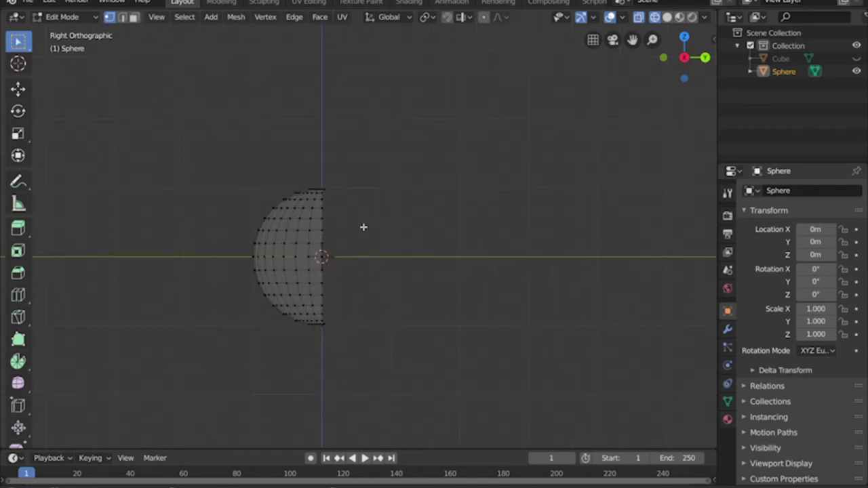
{"action": "scroll", "coordinate": [363, 227], "scroll_direction": "up", "scroll_amount": 1}
{"action": "left_click_drag", "start_coordinate": [368, 141], "coordinate": [306, 389]}
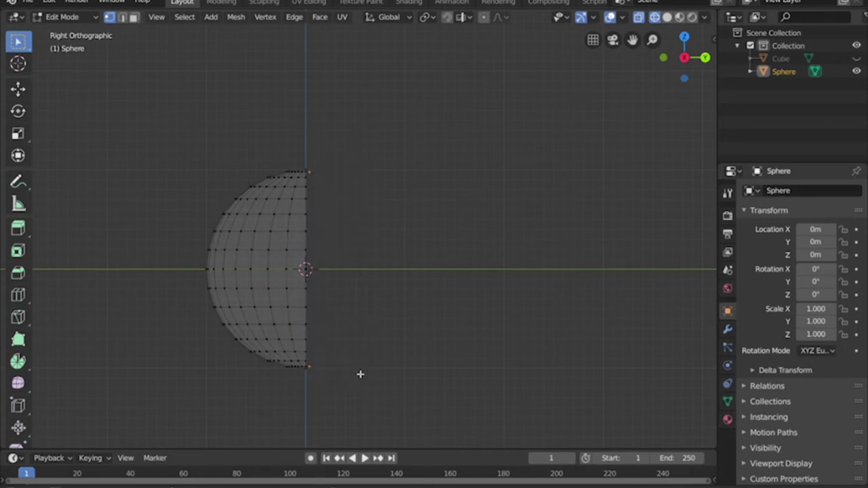
{"action": "key", "text": "x"}
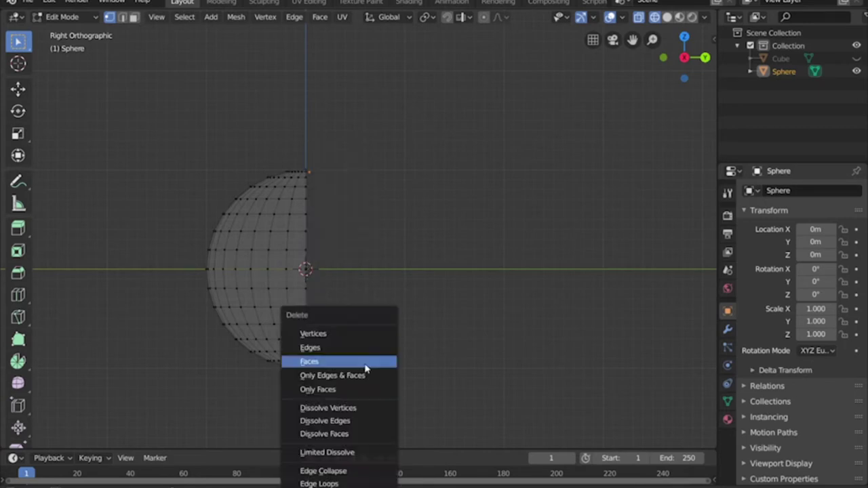
{"action": "left_click", "coordinate": [355, 332]}
Step: Return to Object Mode, restore rendered viewport shading and select the half sphere
{"action": "middle_click_drag", "start_coordinate": [362, 290], "coordinate": [421, 288]}
{"action": "key", "text": "Tab"}
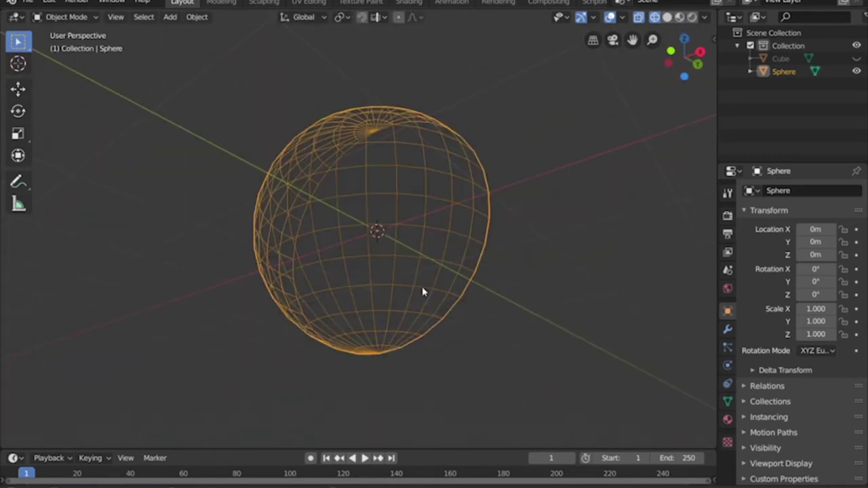
{"action": "middle_click_drag", "start_coordinate": [251, 162], "coordinate": [289, 196]}
{"action": "scroll", "coordinate": [265, 209], "scroll_direction": "down", "scroll_amount": 4}
{"action": "left_click", "coordinate": [324, 183]}
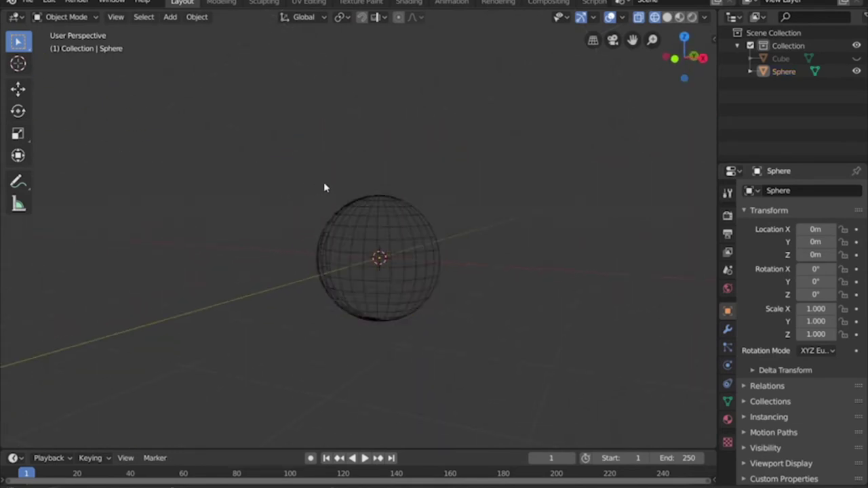
{"action": "left_click", "coordinate": [692, 18]}
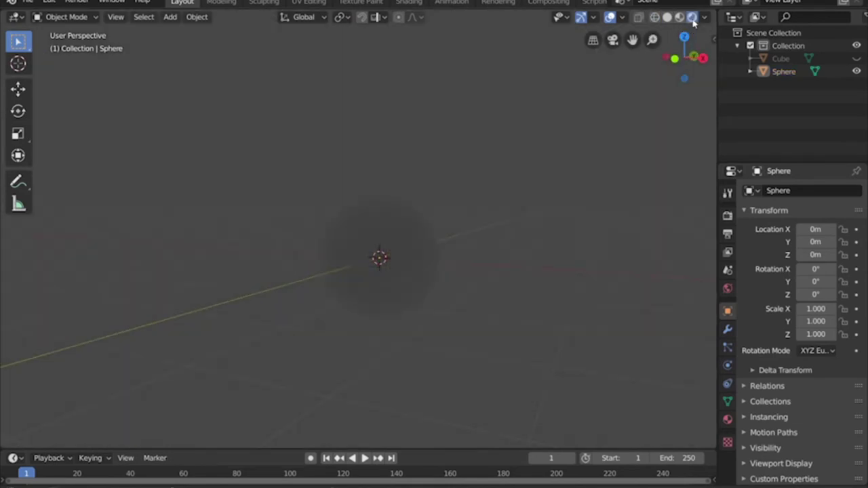
{"action": "left_click", "coordinate": [405, 216]}
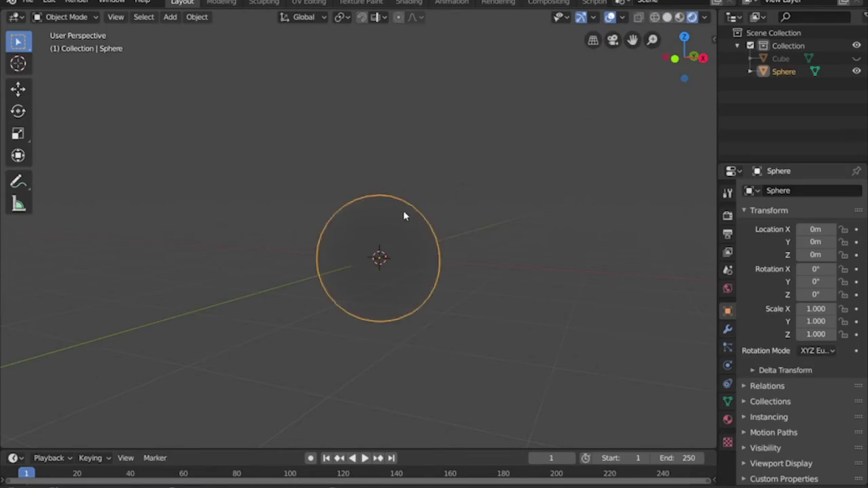
{"action": "middle_click_drag", "start_coordinate": [405, 215], "coordinate": [434, 249]}
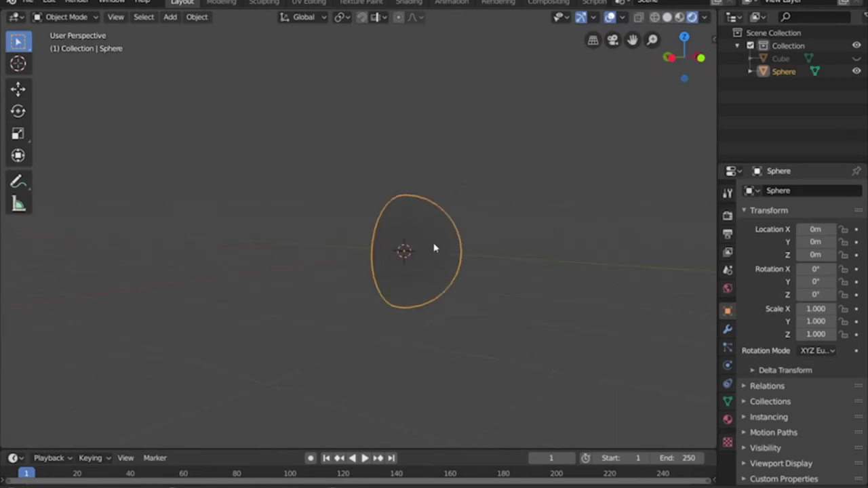
Step: Unhide the traffic light body and move only the half sphere along Y to about -2.07 m, in front of the body
{"action": "key", "text": "alt+h"}
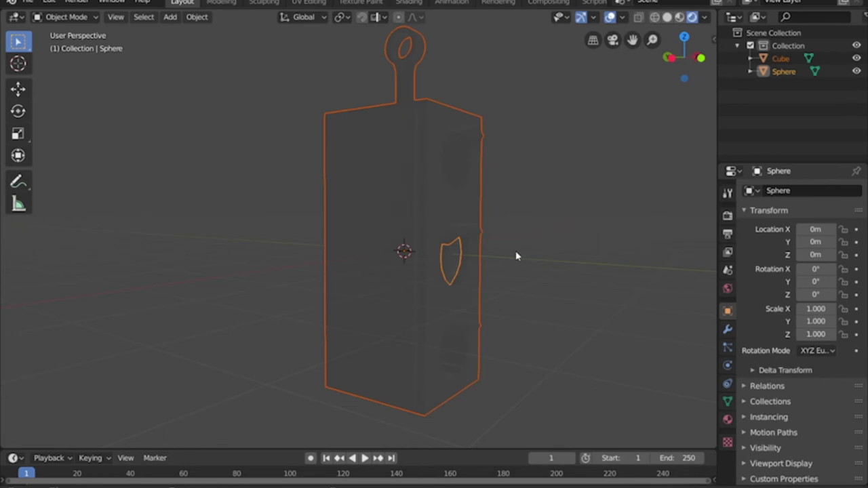
{"action": "middle_click_drag", "start_coordinate": [516, 256], "coordinate": [436, 262]}
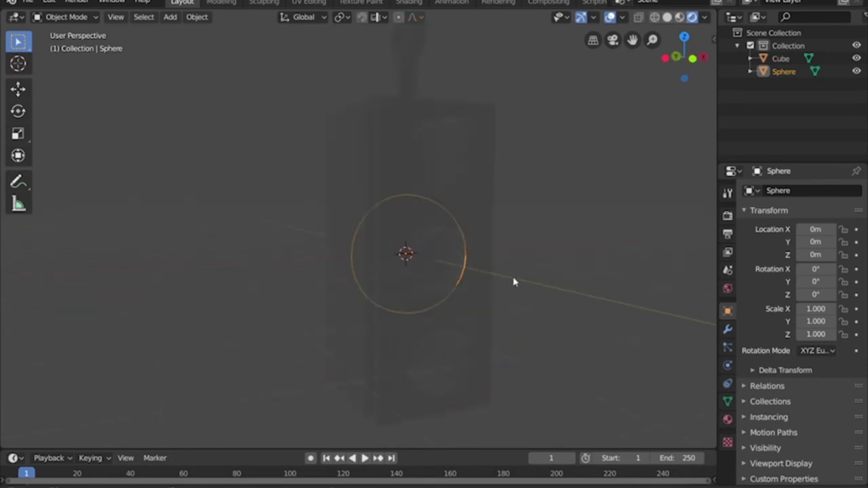
{"action": "middle_click_drag", "start_coordinate": [514, 282], "coordinate": [536, 289]}
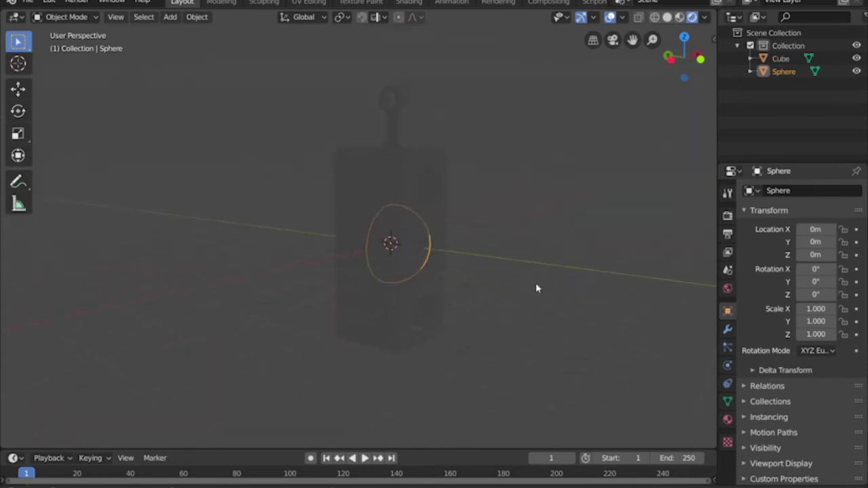
{"action": "key", "text": "g"}
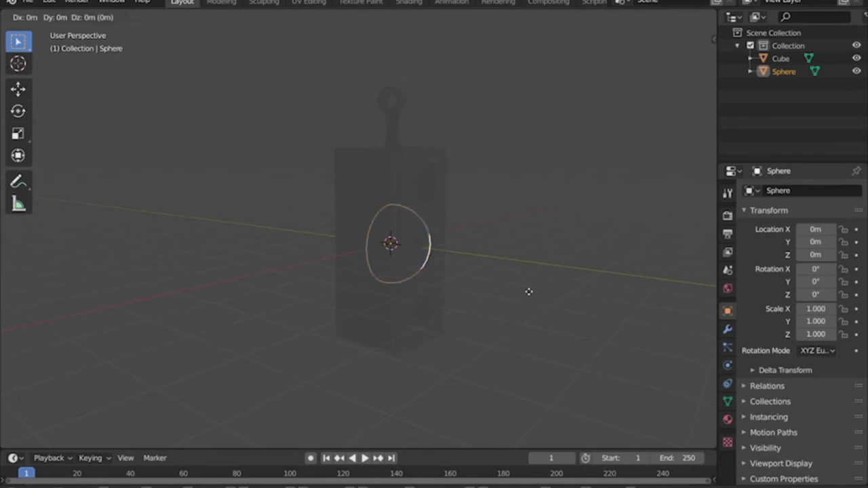
{"action": "key", "text": "y"}
{"action": "left_click", "coordinate": [602, 312]}
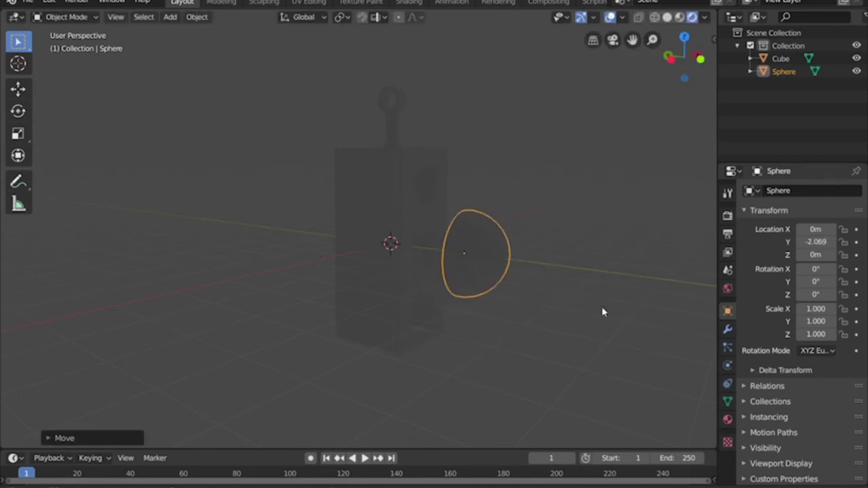
Step: Add a sun light and raise it along Z to about 5 m, above the traffic light
{"action": "key", "text": "shift+a"}
{"action": "mouse_move", "coordinate": [480, 288]}
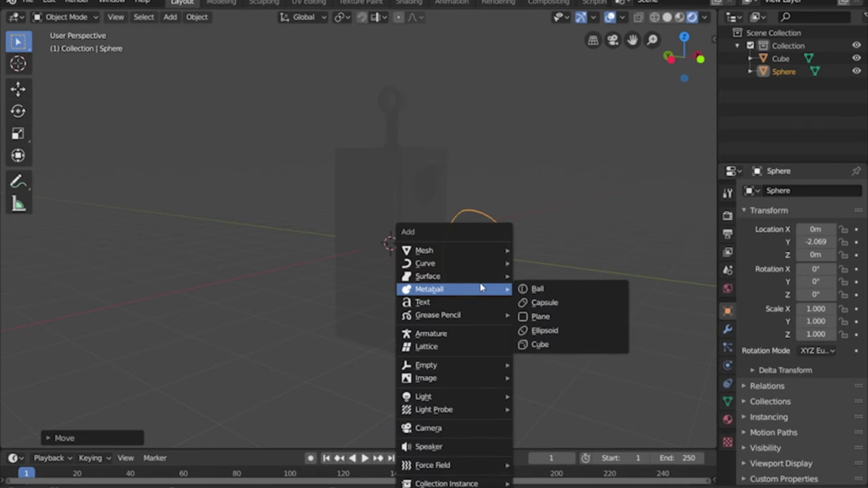
{"action": "mouse_move", "coordinate": [466, 396]}
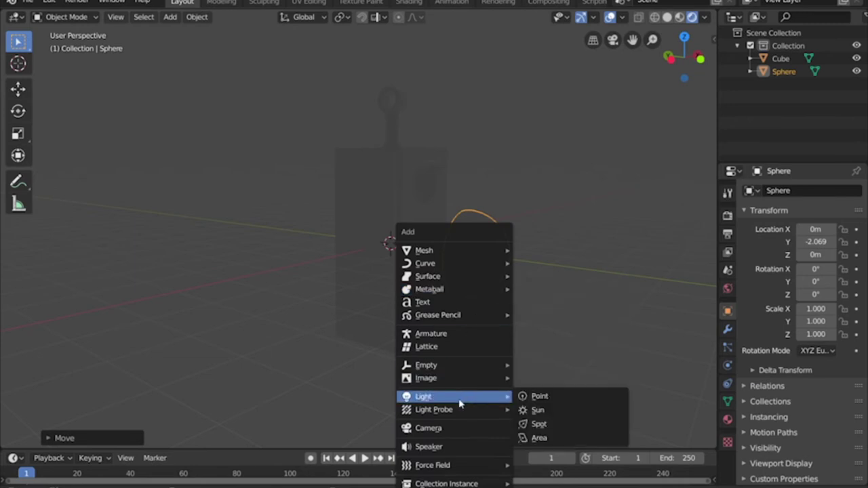
{"action": "left_click", "coordinate": [540, 411]}
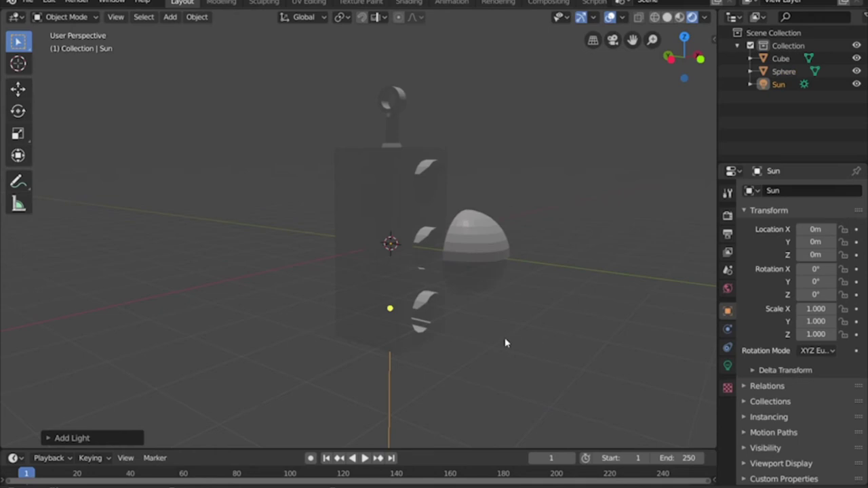
{"action": "key", "text": "g"}
{"action": "key", "text": "z"}
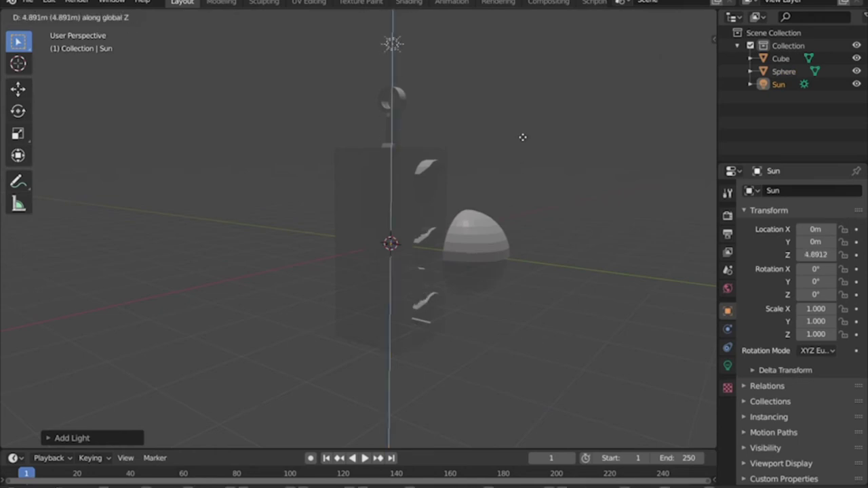
{"action": "left_click", "coordinate": [523, 138]}
Step: Move the sun light along Y to about -4.86 m and along X to about -2.67 m
{"action": "key", "text": "g"}
{"action": "key", "text": "y"}
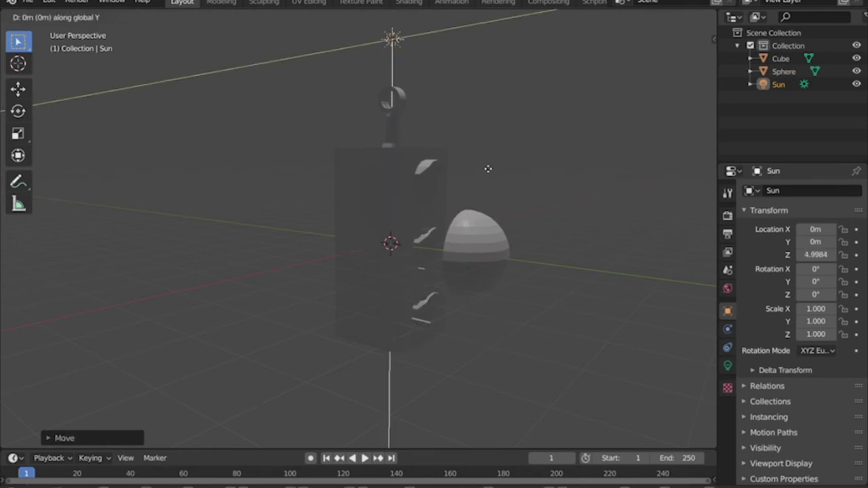
{"action": "left_click", "coordinate": [710, 196]}
{"action": "key", "text": "g"}
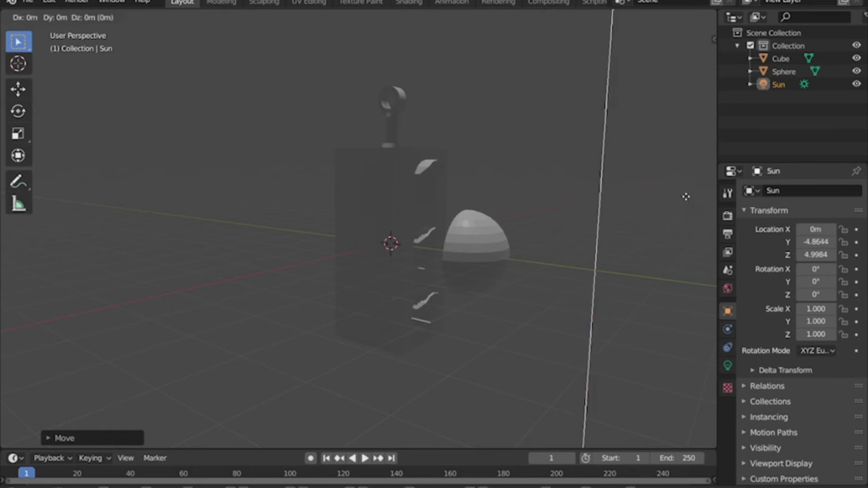
{"action": "key", "text": "x"}
{"action": "left_click", "coordinate": [490, 308]}
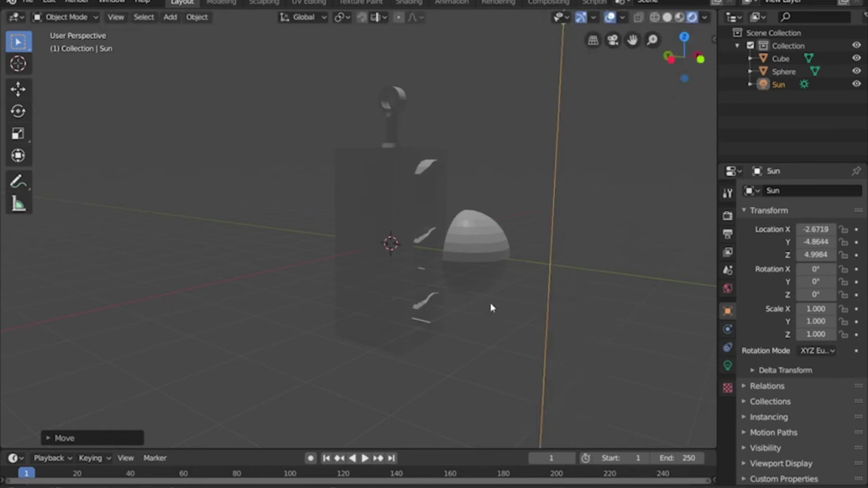
Step: Aim the sun light down at the traffic light, rotating it to about X 51.3°, Y -37.3°, Z -18.4°
{"action": "scroll", "coordinate": [509, 262], "scroll_direction": "down", "scroll_amount": 3}
{"action": "left_click_drag", "start_coordinate": [426, 199], "coordinate": [416, 167]}
{"action": "scroll", "coordinate": [479, 231], "scroll_direction": "up", "scroll_amount": 2}
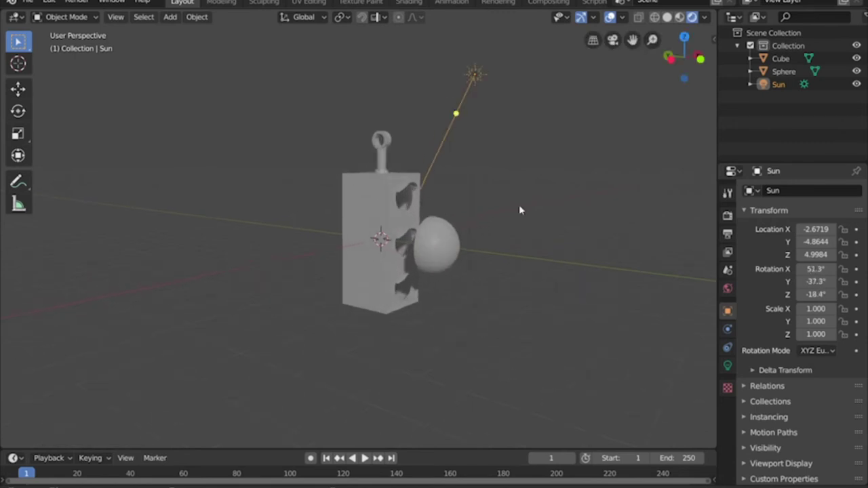
Step: Scale the half-sphere lens down uniformly to about 0.531 so it fits the traffic light's round openings
{"action": "left_click", "coordinate": [444, 253]}
{"action": "mouse_move", "coordinate": [529, 223]}
{"action": "middle_mouse_down"}
{"action": "mouse_move", "coordinate": [422, 228]}
{"action": "mouse_move", "coordinate": [459, 210]}
{"action": "mouse_move", "coordinate": [523, 223]}
{"action": "middle_mouse_up"}
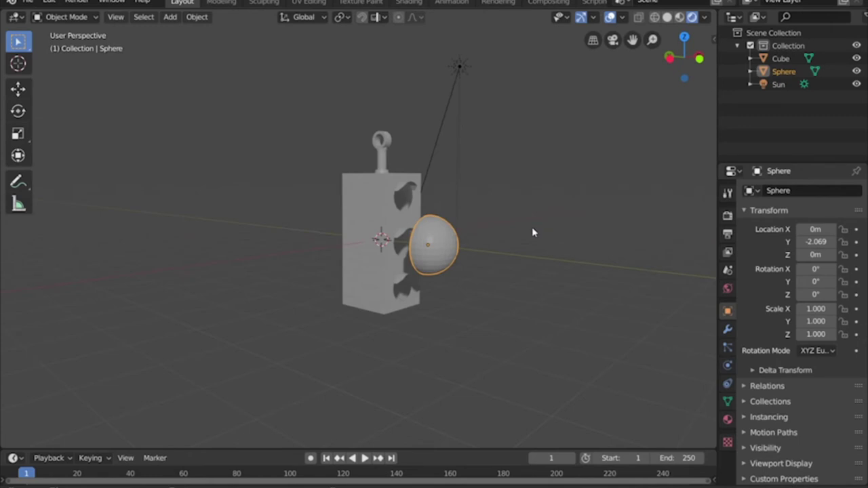
{"action": "key", "text": "KP_3"}
{"action": "key", "text": "KP_1"}
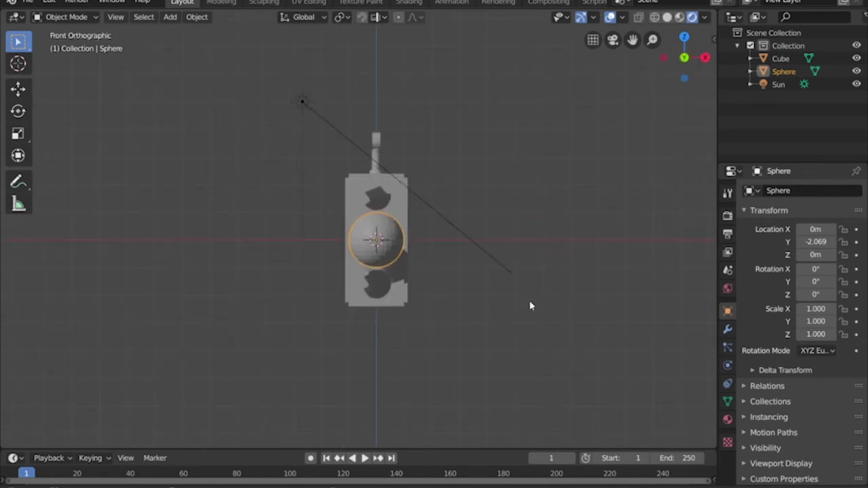
{"action": "key", "text": "s"}
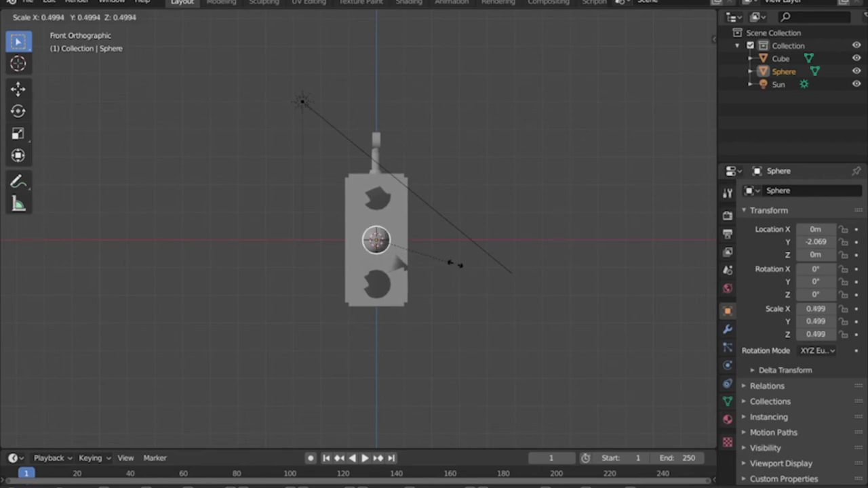
{"action": "left_click", "coordinate": [460, 271]}
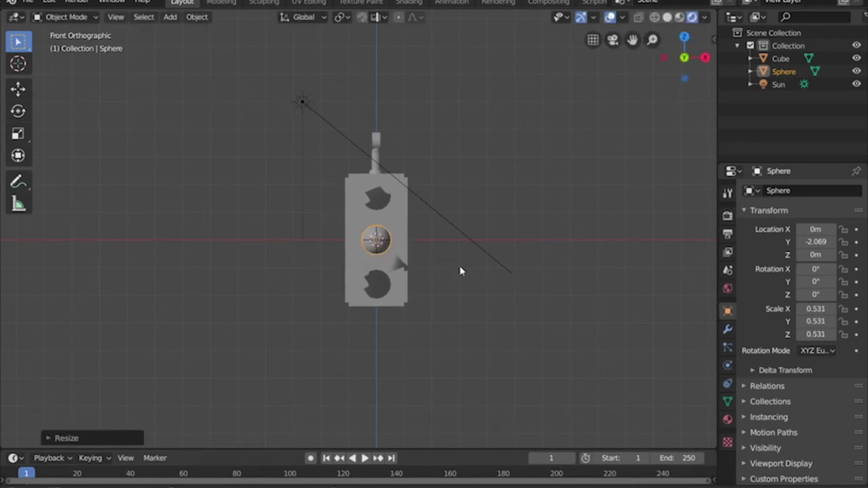
Step: Move the half-sphere along the Y axis into the middle opening, to about Y -0.947 m
{"action": "middle_click_drag", "start_coordinate": [357, 229], "coordinate": [414, 246]}
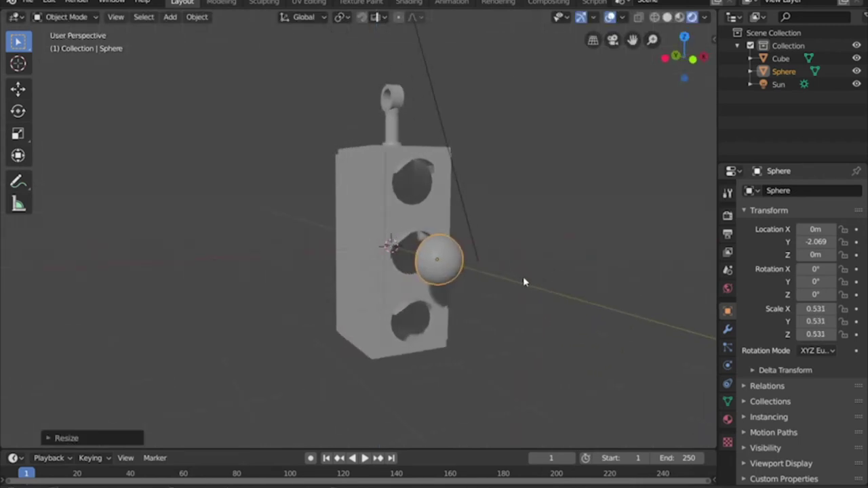
{"action": "key", "text": "g"}
{"action": "key", "text": "y"}
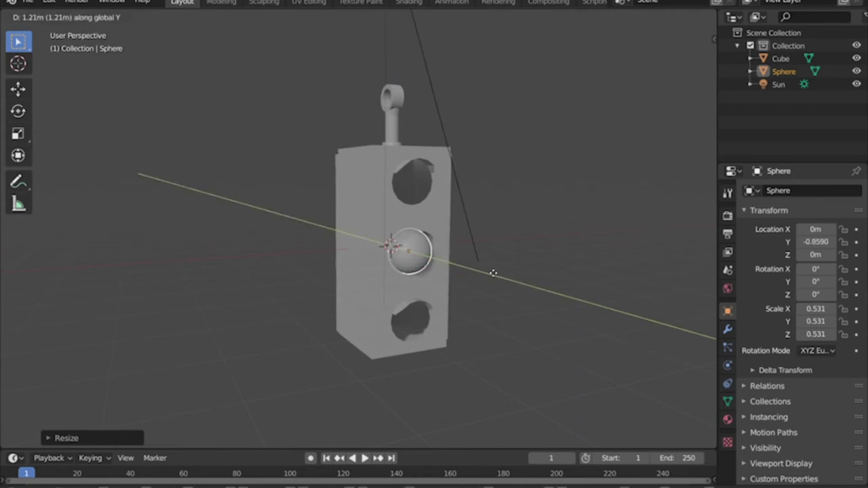
{"action": "left_click", "coordinate": [495, 274]}
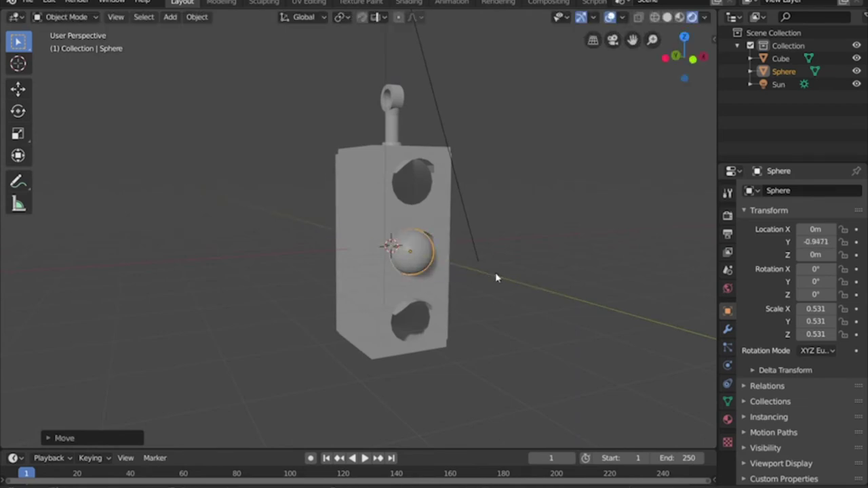
Step: Push the half-sphere slightly deeper into the middle opening along the Y axis, to about Y -0.86 m
{"action": "scroll", "coordinate": [496, 275], "scroll_direction": "up", "scroll_amount": 4}
{"action": "middle_click_drag", "start_coordinate": [512, 302], "coordinate": [392, 311]}
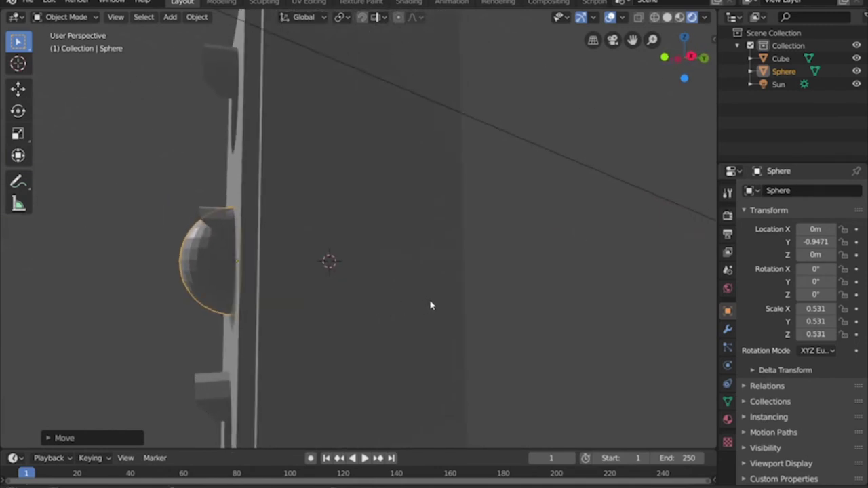
{"action": "key", "text": "g"}
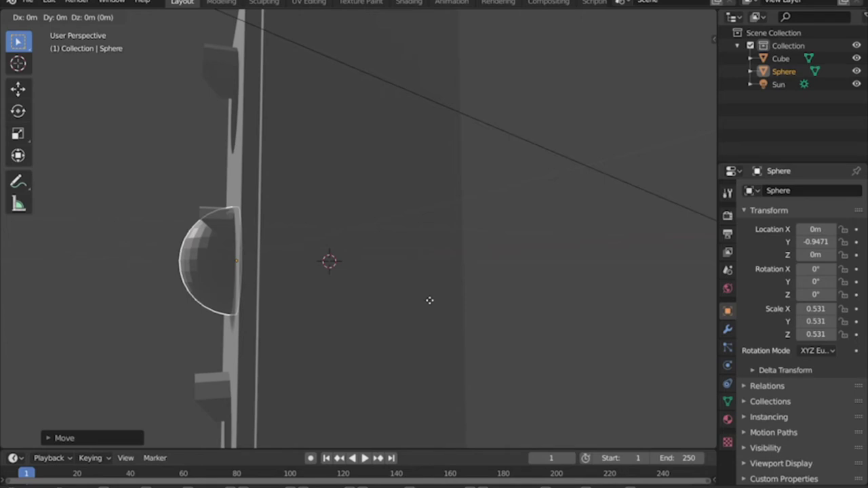
{"action": "right_click", "coordinate": [430, 303]}
{"action": "key", "text": "Home"}
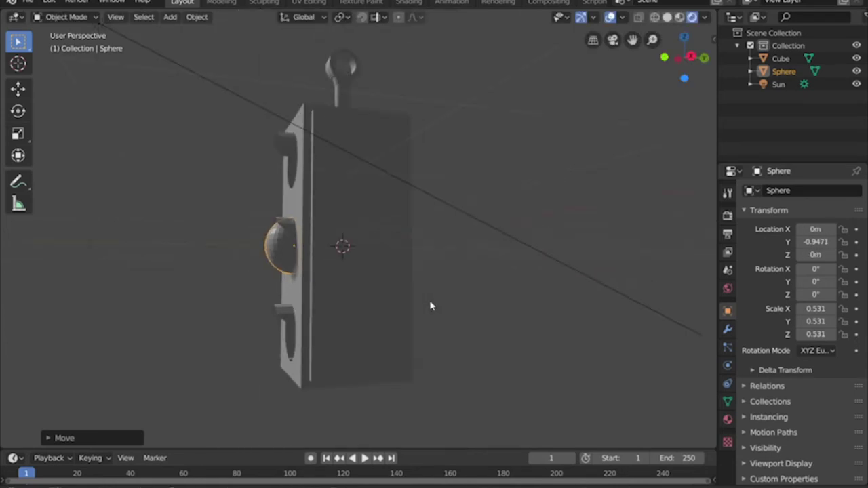
{"action": "key", "text": "g"}
{"action": "key", "text": "y"}
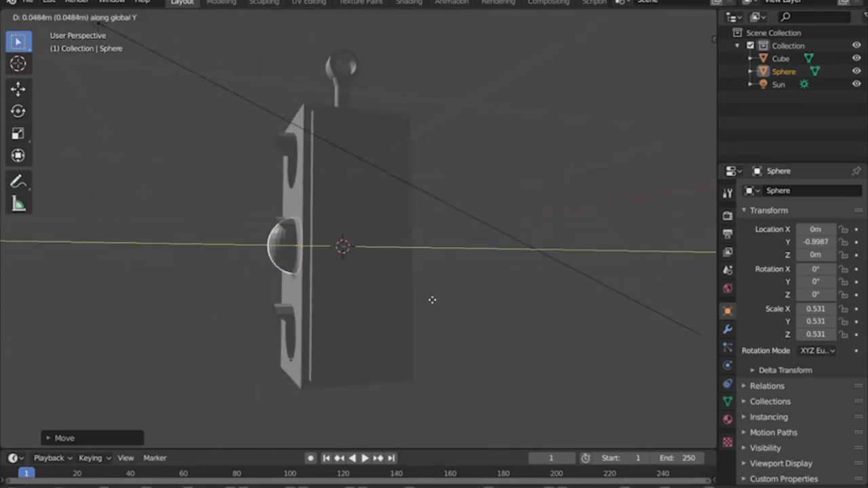
{"action": "left_click", "coordinate": [434, 300]}
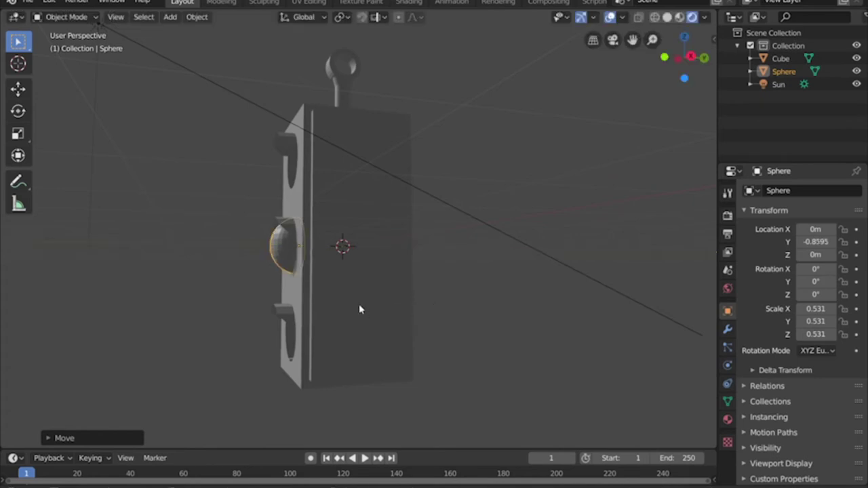
Step: Enlarge the half-sphere in the middle opening slightly to a uniform scale of about 0.543
{"action": "middle_click_drag", "start_coordinate": [359, 306], "coordinate": [478, 303]}
{"action": "left_click", "coordinate": [334, 279]}
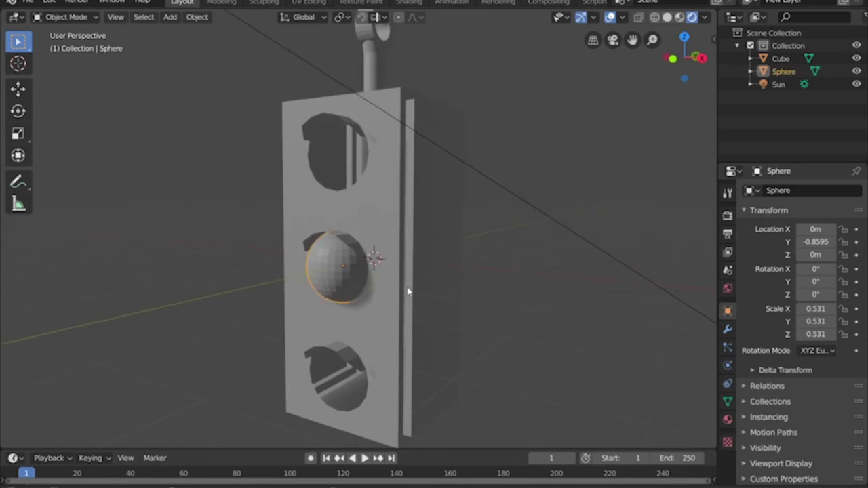
{"action": "key", "text": "s"}
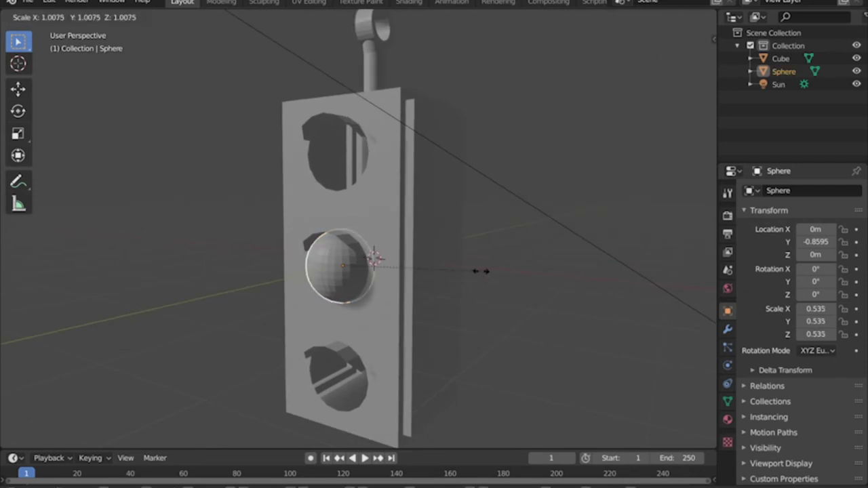
Step: Sink the enlarged half-sphere further into the housing along the Y axis, to about Y -0.76 m
{"action": "middle_click_drag", "start_coordinate": [480, 285], "coordinate": [417, 291]}
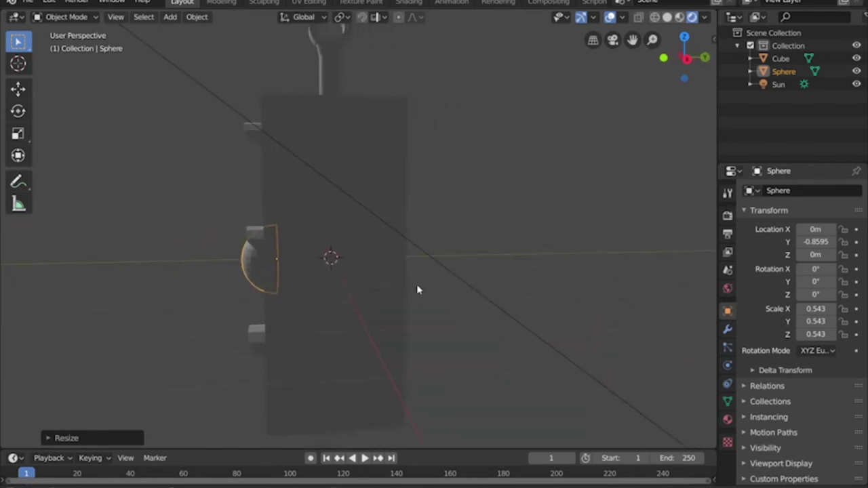
{"action": "key", "text": "KP_3"}
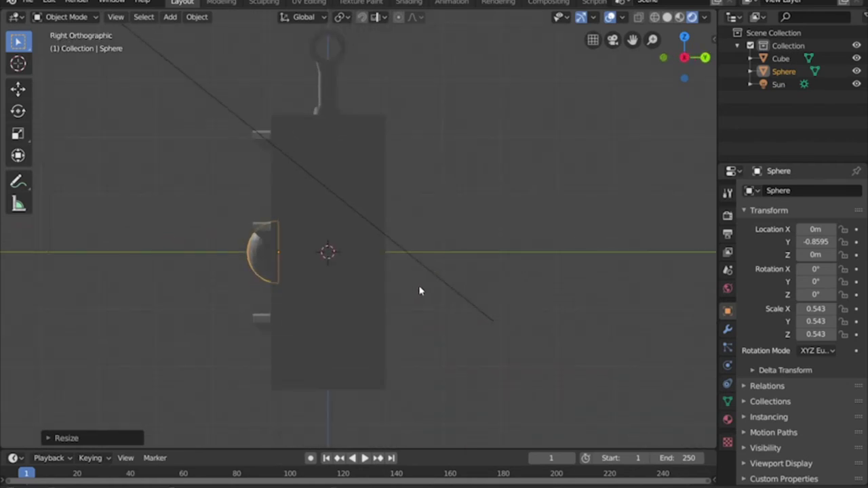
{"action": "key", "text": "g"}
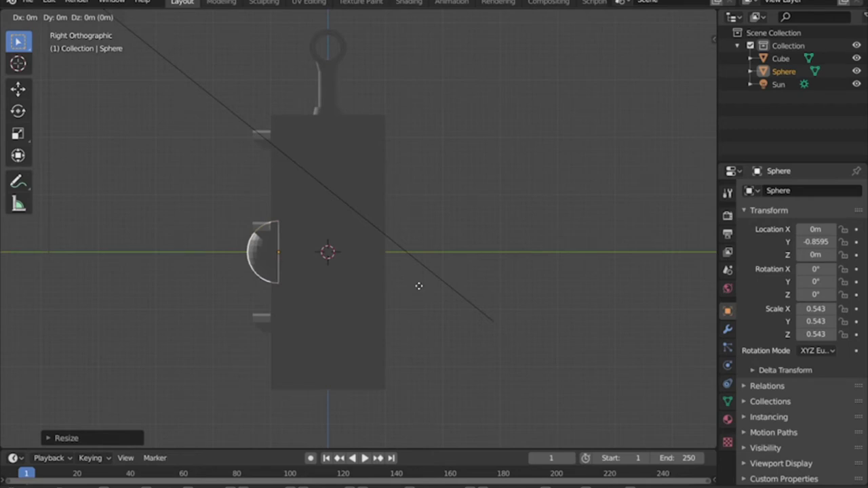
{"action": "key", "text": "y"}
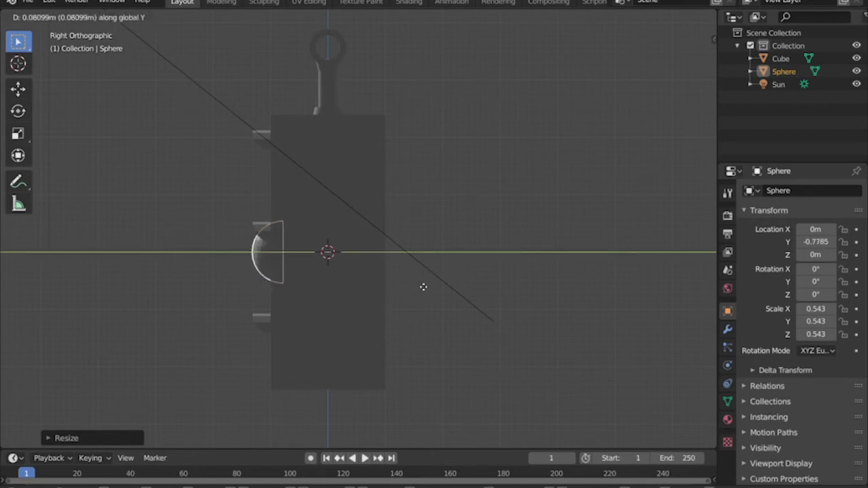
{"action": "left_click", "coordinate": [424, 288]}
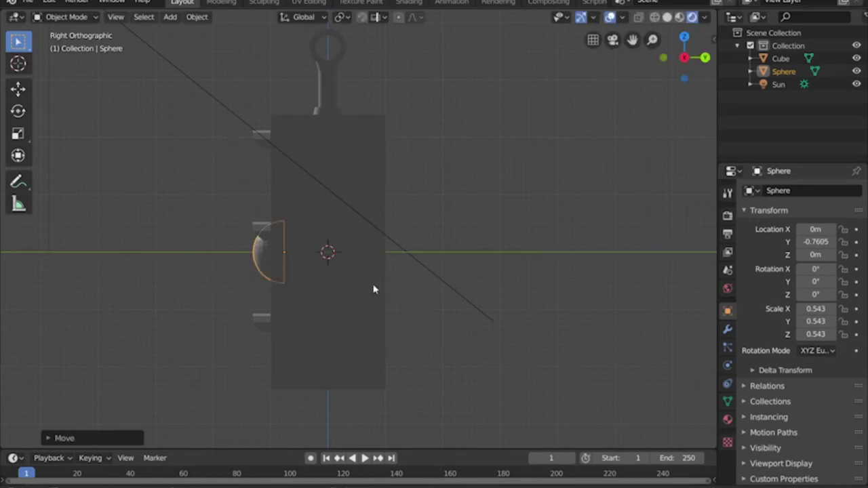
Step: Duplicate the middle half-sphere and raise the copy along the Z axis into the upper opening, to about Z 1.645 m
{"action": "middle_click_drag", "start_coordinate": [320, 295], "coordinate": [403, 289]}
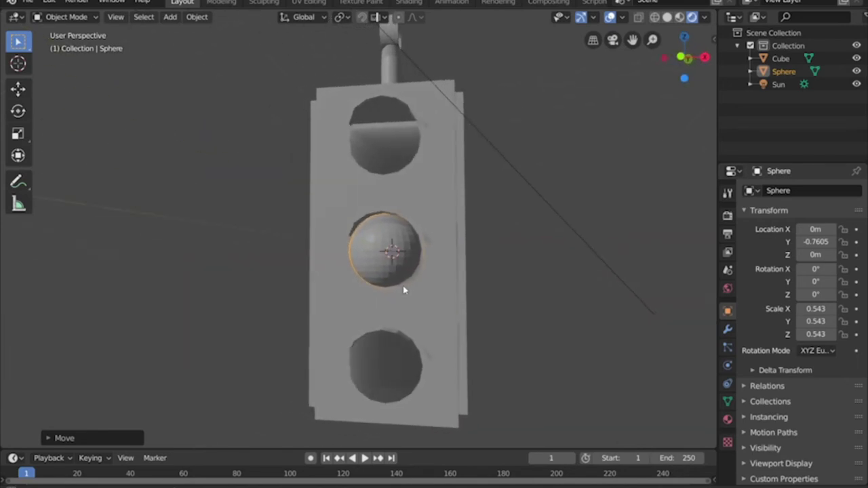
{"action": "left_click", "coordinate": [444, 292]}
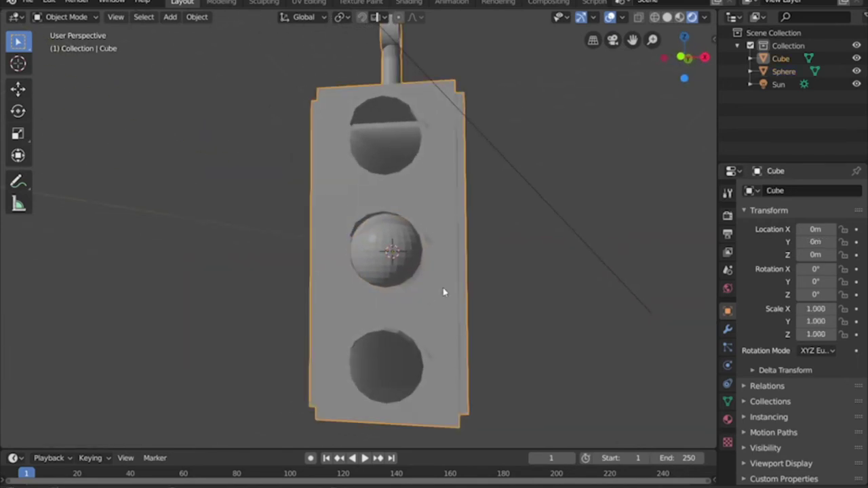
{"action": "left_click", "coordinate": [387, 258]}
{"action": "key", "text": "shift+d"}
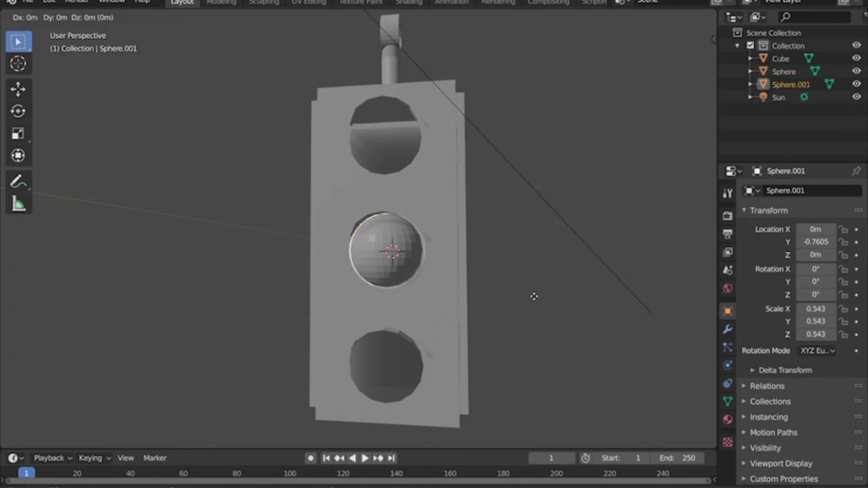
{"action": "right_click", "coordinate": [535, 301]}
{"action": "key", "text": "g"}
{"action": "key", "text": "z"}
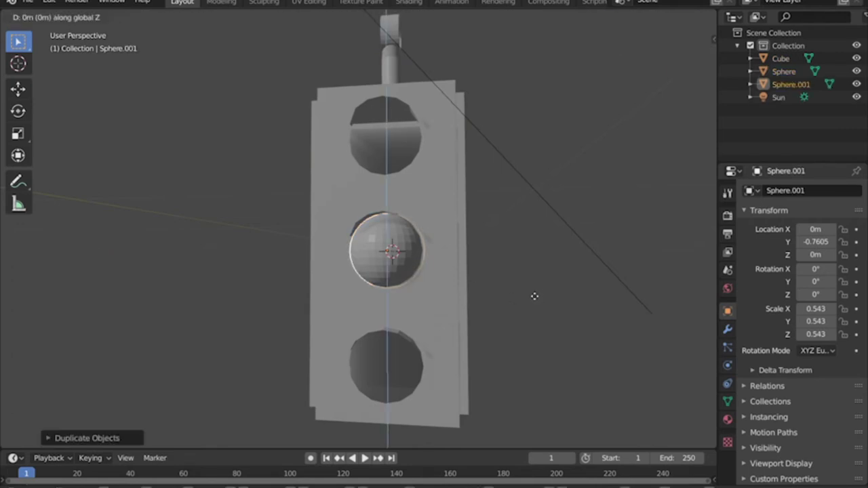
{"action": "left_click", "coordinate": [523, 185]}
Step: Lower the upper half-sphere slightly along the Z axis to centre it in its opening, at about Z 1.61 m
{"action": "key", "text": "KP_1"}
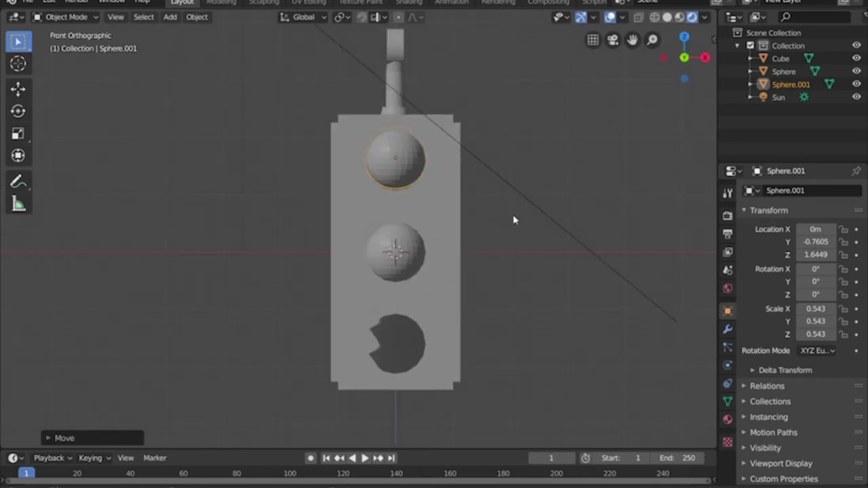
{"action": "key", "text": "g"}
{"action": "key", "text": "z"}
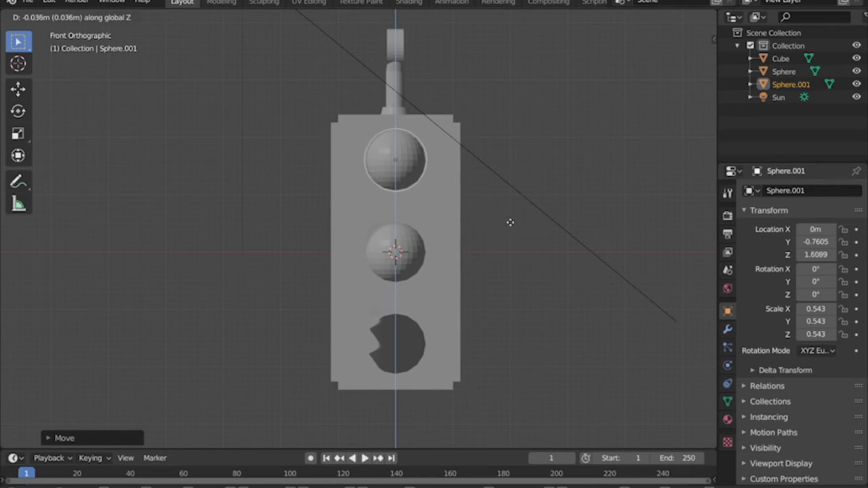
{"action": "left_click", "coordinate": [510, 223]}
Step: Duplicate the middle half-sphere and lower the copy along the Z axis into the bottom opening, to about Z -1.593 m
{"action": "left_click", "coordinate": [412, 252]}
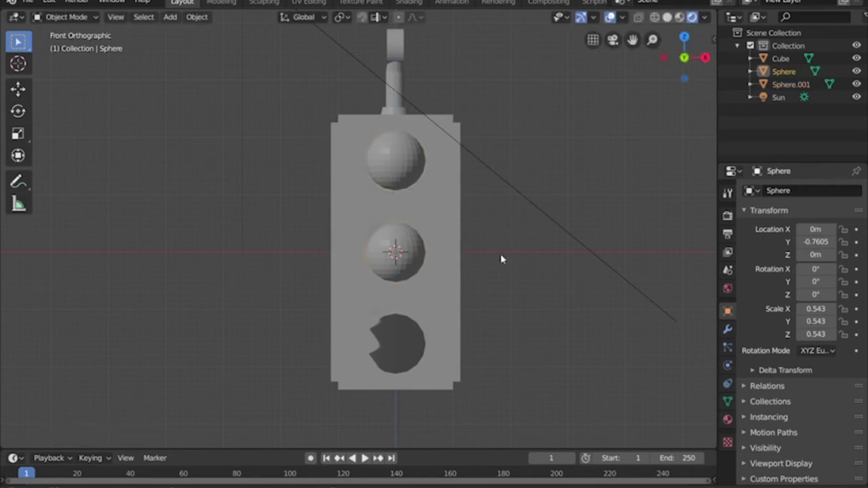
{"action": "key", "text": "shift+d"}
{"action": "right_click", "coordinate": [512, 254]}
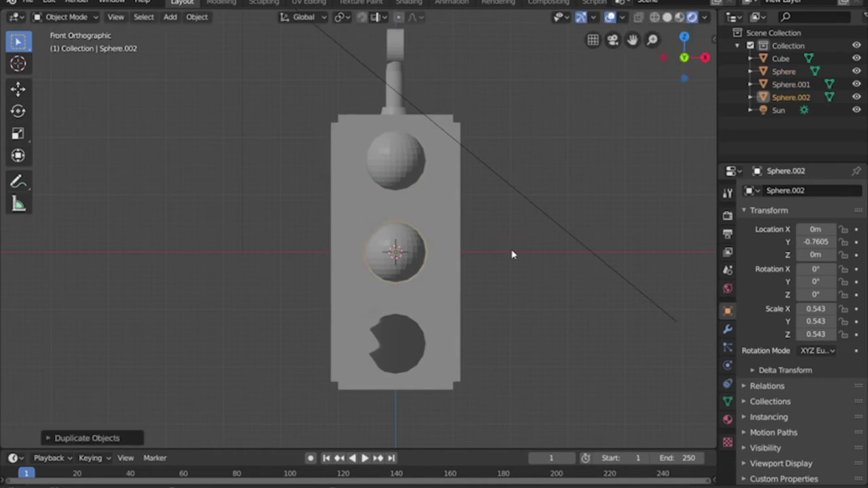
{"action": "key", "text": "h"}
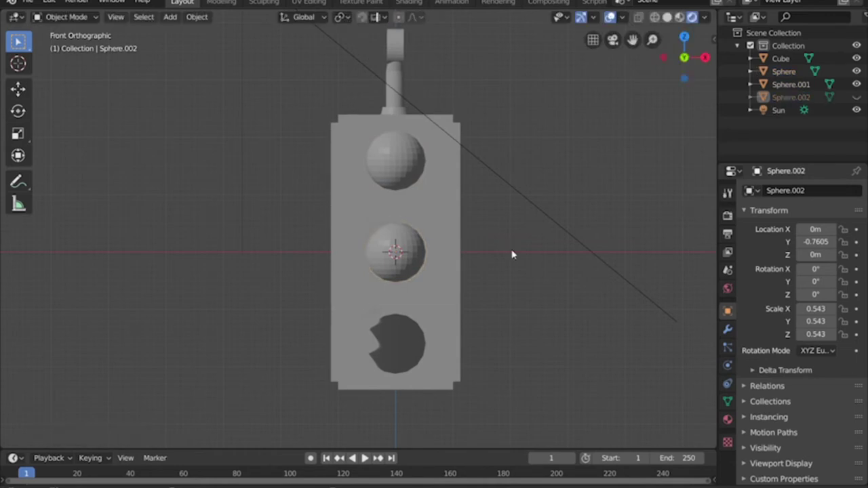
{"action": "key", "text": "alt+h"}
{"action": "key", "text": "g"}
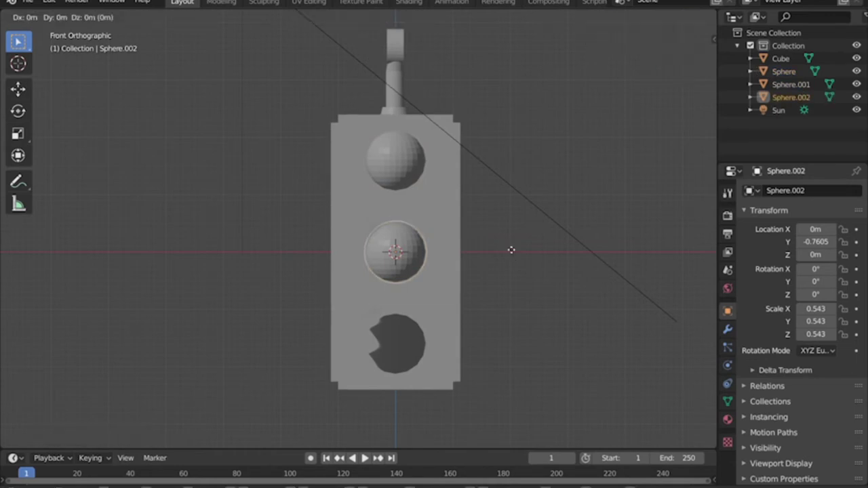
{"action": "key", "text": "z"}
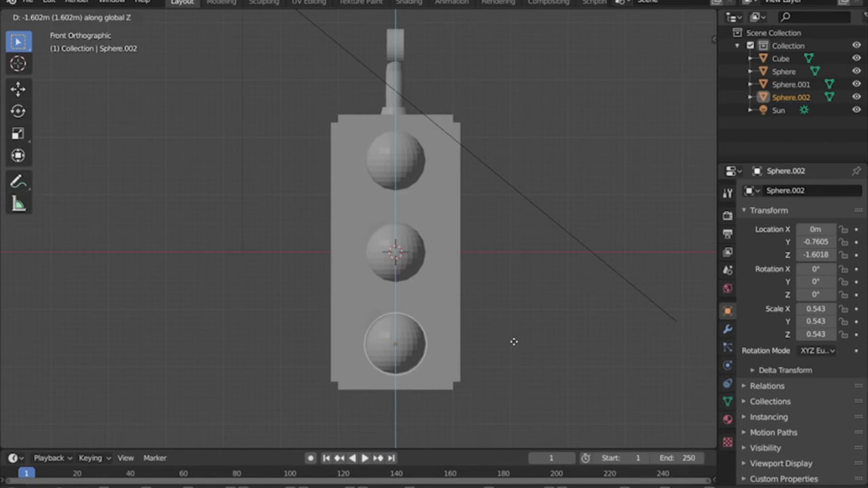
{"action": "left_click", "coordinate": [515, 347]}
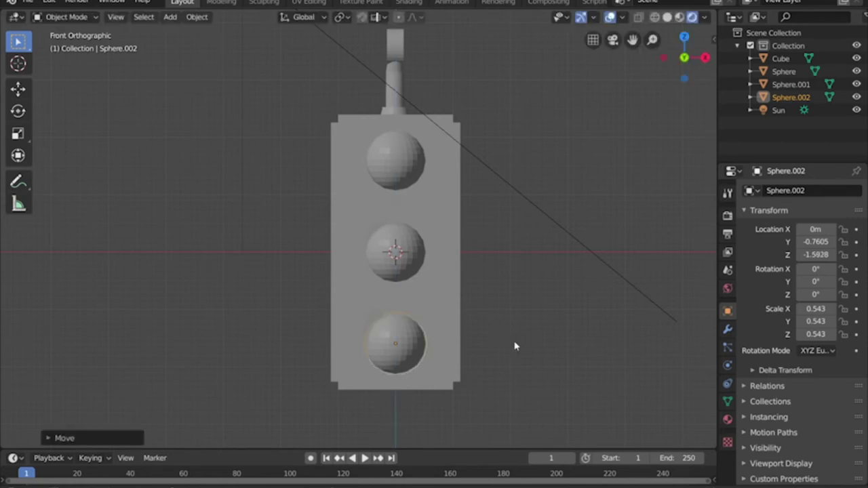
Step: Select the traffic light housing and add a Solidify modifier to it
{"action": "middle_click_drag", "start_coordinate": [523, 304], "coordinate": [427, 283]}
{"action": "scroll", "coordinate": [461, 301], "scroll_direction": "down", "scroll_amount": 3}
{"action": "scroll", "coordinate": [433, 298], "scroll_direction": "up", "scroll_amount": 2}
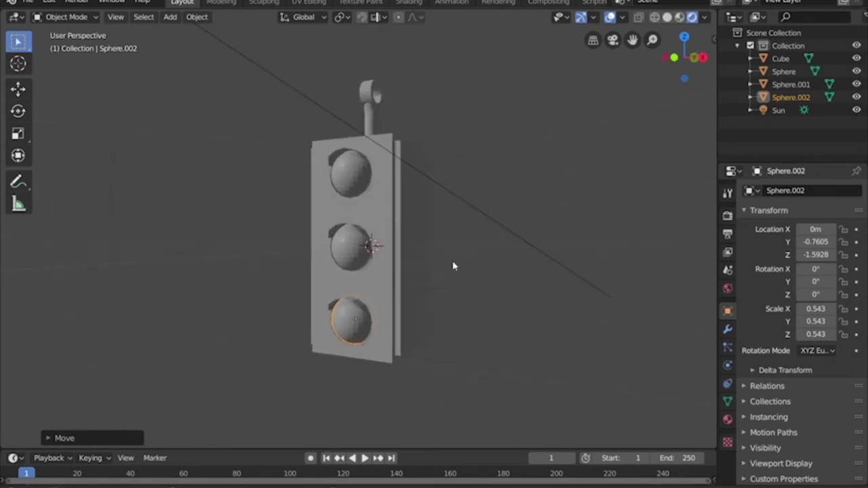
{"action": "left_click", "coordinate": [370, 203]}
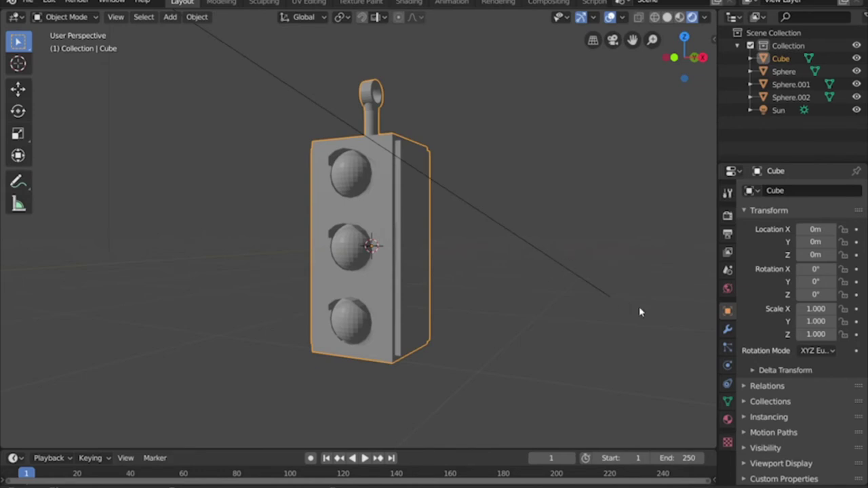
{"action": "left_click", "coordinate": [729, 332]}
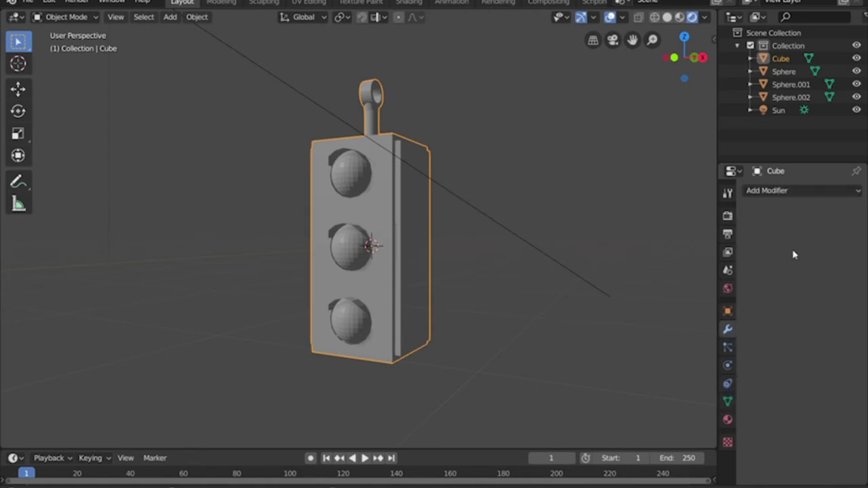
{"action": "left_click", "coordinate": [797, 192]}
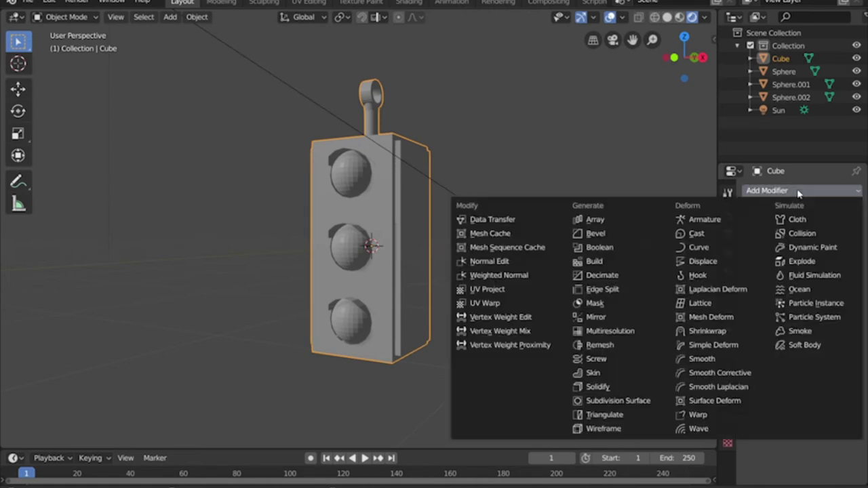
{"action": "left_click", "coordinate": [620, 388]}
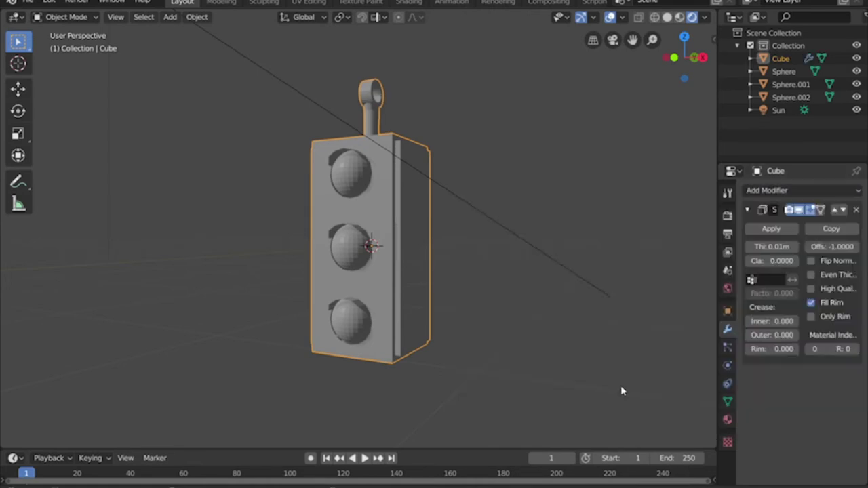
Step: Set the housing's Solidify thickness to 0.04 m and apply the modifier
{"action": "left_click", "coordinate": [796, 248]}
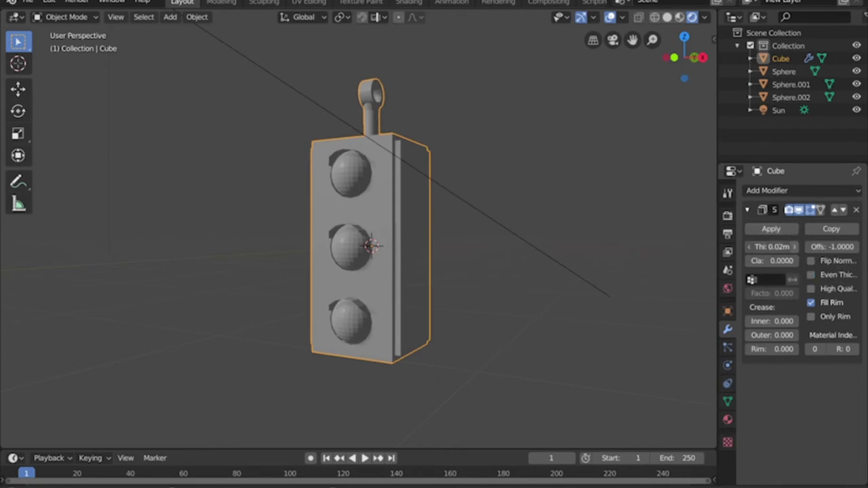
{"action": "left_click", "coordinate": [796, 249]}
{"action": "left_click", "coordinate": [796, 249]}
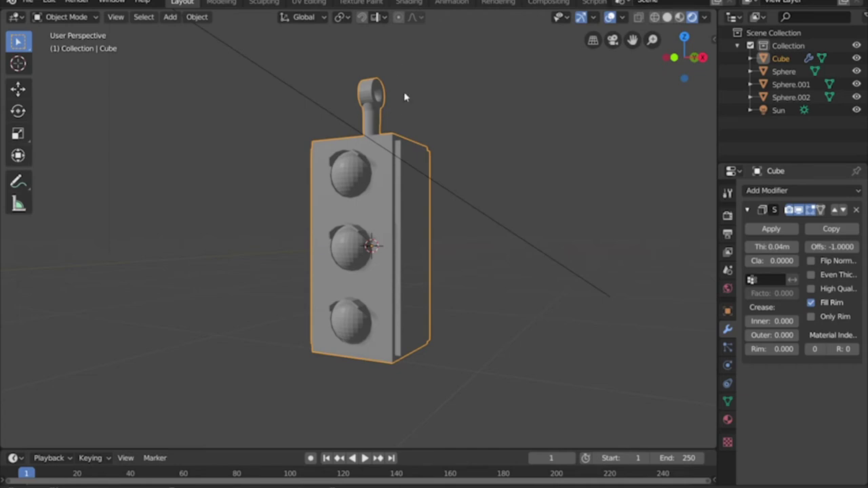
{"action": "middle_click_drag", "start_coordinate": [461, 128], "coordinate": [474, 144]}
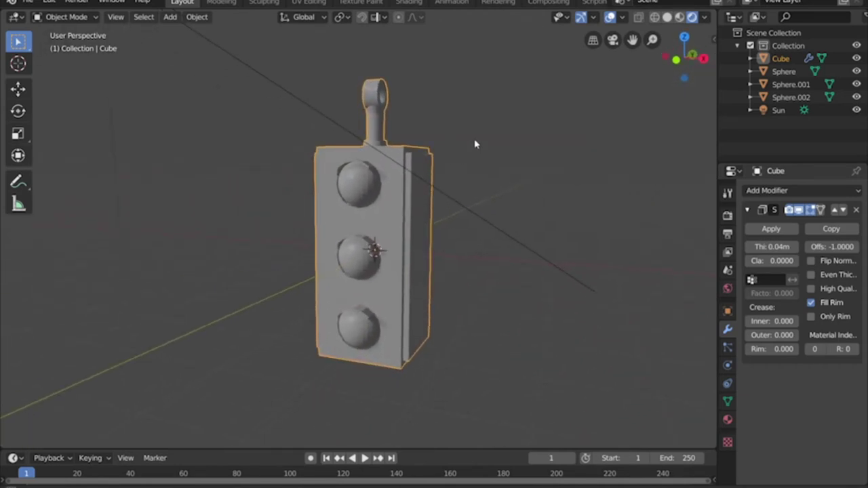
{"action": "middle_click_drag", "start_coordinate": [483, 218], "coordinate": [494, 208]}
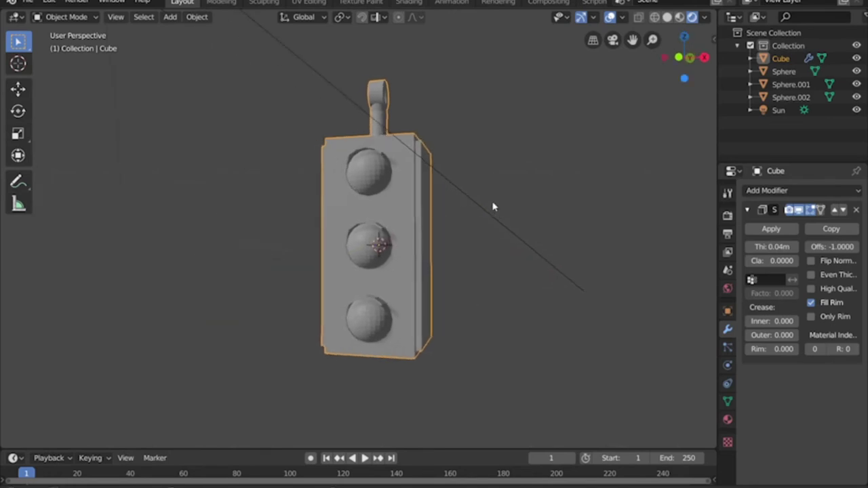
{"action": "left_click", "coordinate": [771, 228]}
Step: Select all three half-spheres with the bottom one active and add a Solidify modifier
{"action": "left_click", "coordinate": [360, 181]}
{"action": "middle_click_drag", "start_coordinate": [426, 185], "coordinate": [409, 201]}
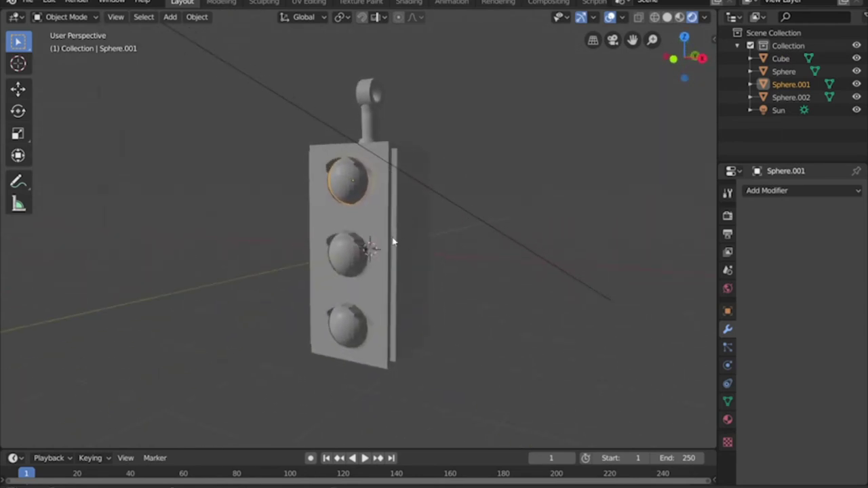
{"action": "left_click", "coordinate": [351, 259], "text": "shift"}
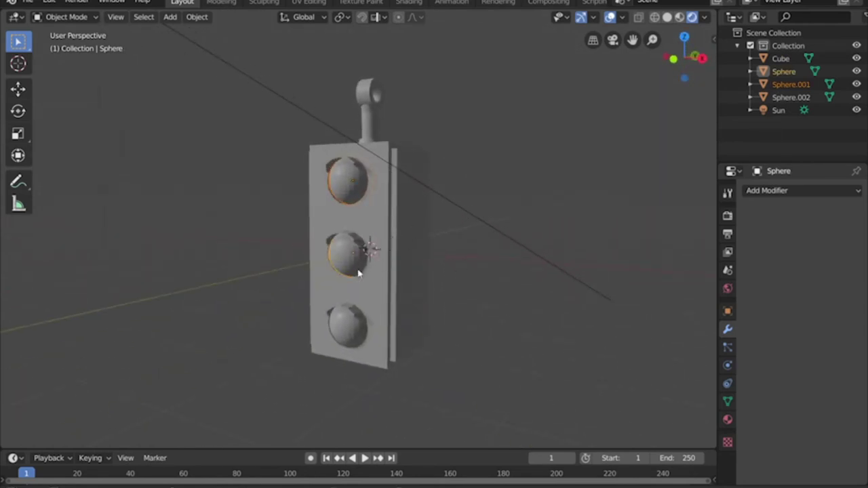
{"action": "left_click", "coordinate": [350, 334], "text": "shift"}
{"action": "left_click", "coordinate": [773, 191]}
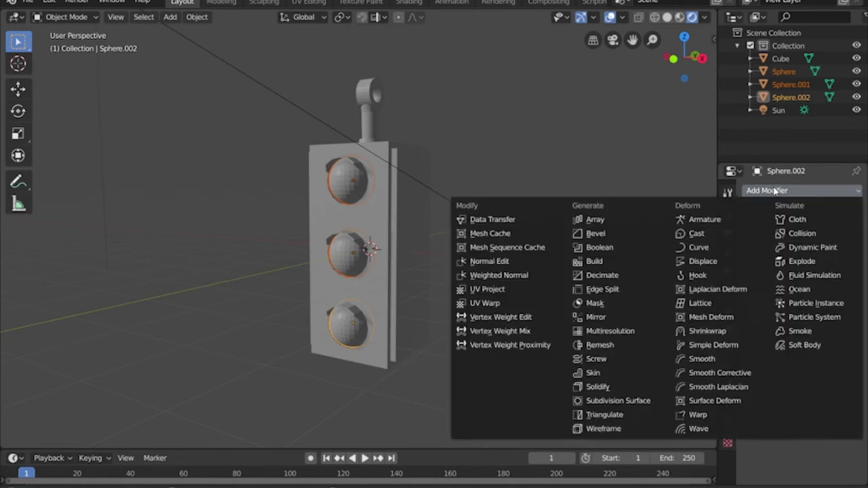
{"action": "left_click", "coordinate": [611, 388]}
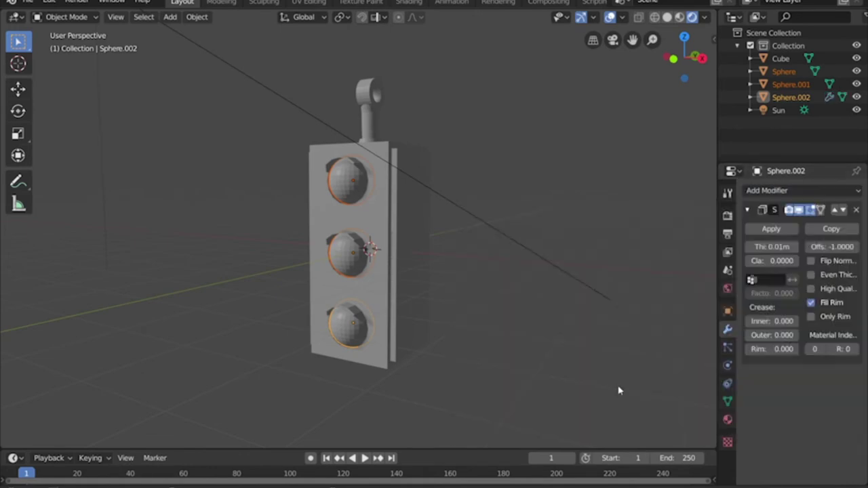
Step: Set the bottom half-sphere's Solidify thickness to 0.04 m, apply the modifier and clear the selection
{"action": "left_click", "coordinate": [796, 249]}
{"action": "left_click", "coordinate": [796, 248]}
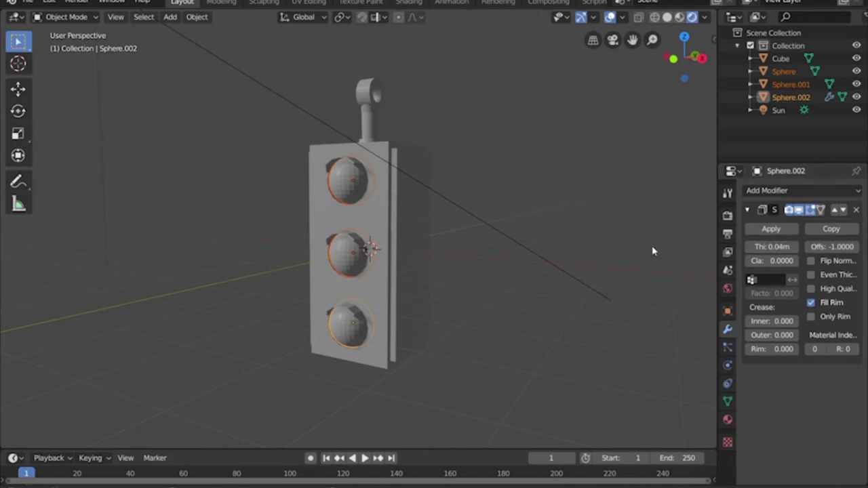
{"action": "left_click", "coordinate": [771, 229]}
{"action": "left_click", "coordinate": [458, 268]}
Step: Select all three half-spheres and scale them up together by a factor of about 1.03 to fill their openings
{"action": "middle_click_drag", "start_coordinate": [457, 268], "coordinate": [541, 242]}
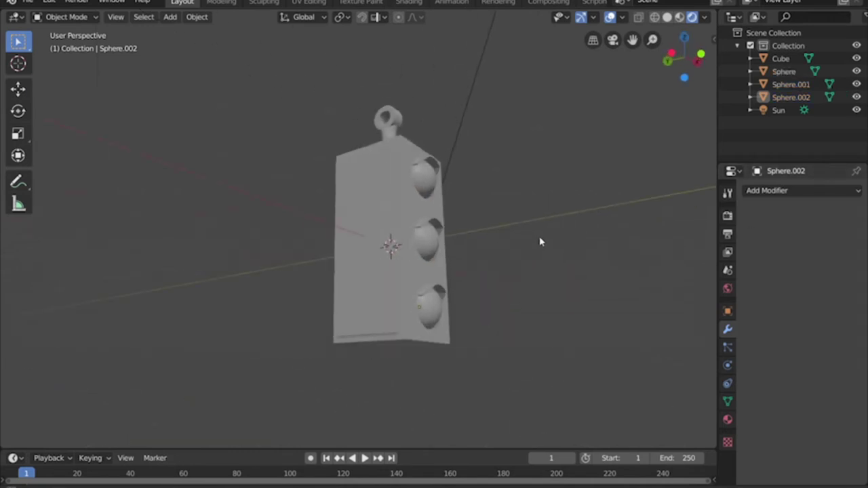
{"action": "scroll", "coordinate": [498, 268], "scroll_direction": "up", "scroll_amount": 3}
{"action": "middle_click_drag", "start_coordinate": [498, 267], "coordinate": [452, 264]}
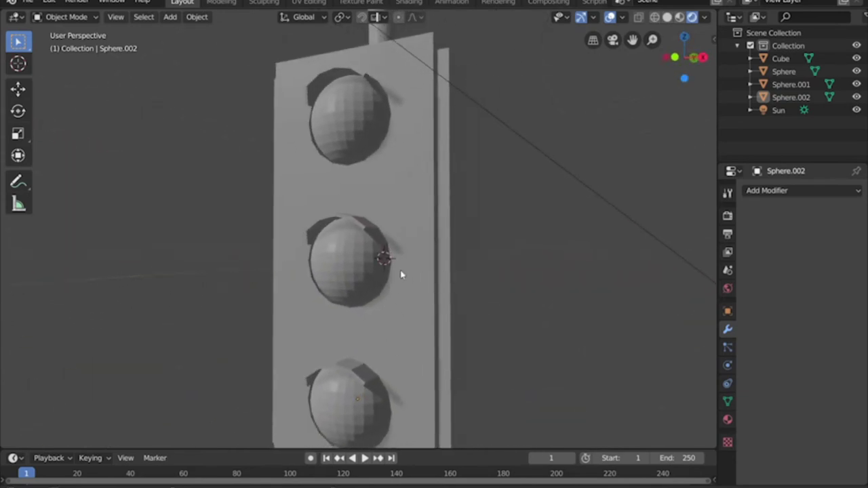
{"action": "middle_click_drag", "start_coordinate": [401, 275], "coordinate": [377, 273]}
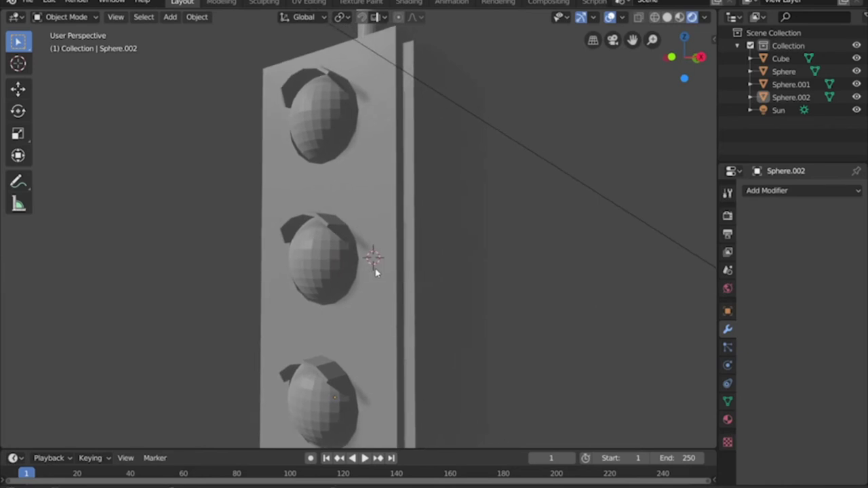
{"action": "scroll", "coordinate": [368, 276], "scroll_direction": "down", "scroll_amount": 3}
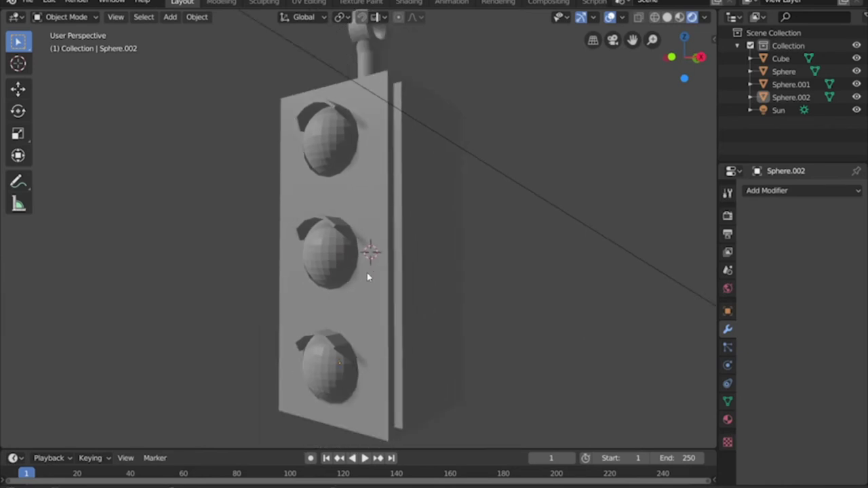
{"action": "left_click", "coordinate": [313, 161]}
{"action": "left_click", "coordinate": [334, 252], "text": "shift"}
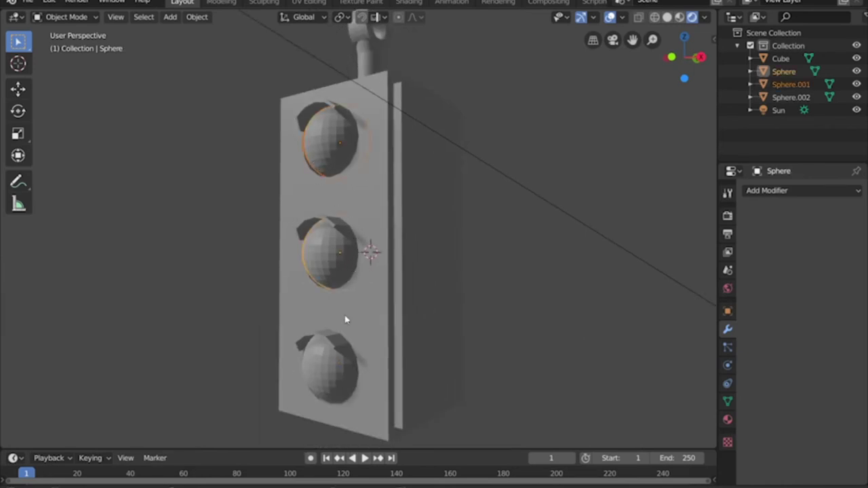
{"action": "left_click", "coordinate": [344, 369], "text": "shift"}
{"action": "key", "text": "s"}
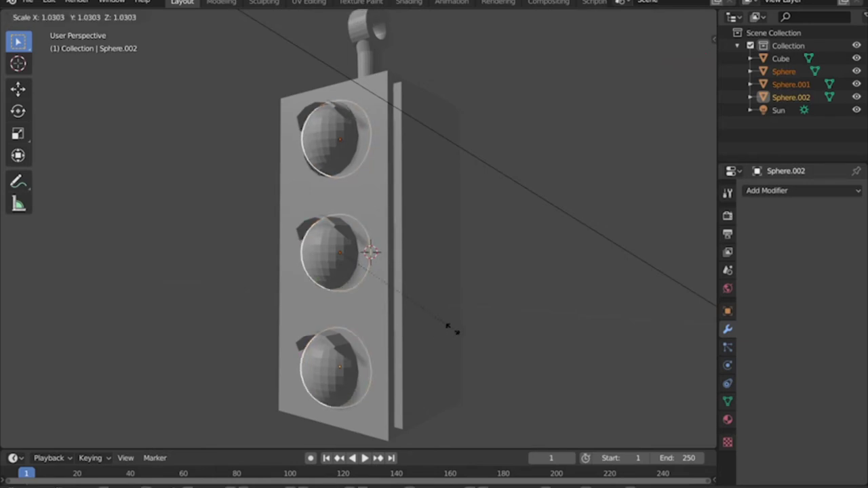
{"action": "left_click", "coordinate": [449, 328]}
{"action": "middle_click_drag", "start_coordinate": [454, 333], "coordinate": [257, 308]}
{"action": "left_click", "coordinate": [414, 369]}
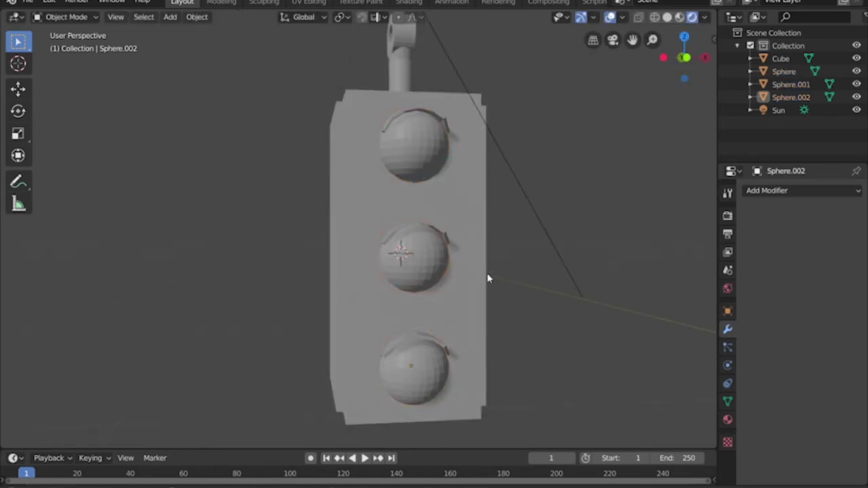
Step: Select the housing with its hanging bracket and enter Edit Mode on it
{"action": "middle_click_drag", "start_coordinate": [489, 278], "coordinate": [447, 320]}
{"action": "scroll", "coordinate": [490, 270], "scroll_direction": "down", "scroll_amount": 4}
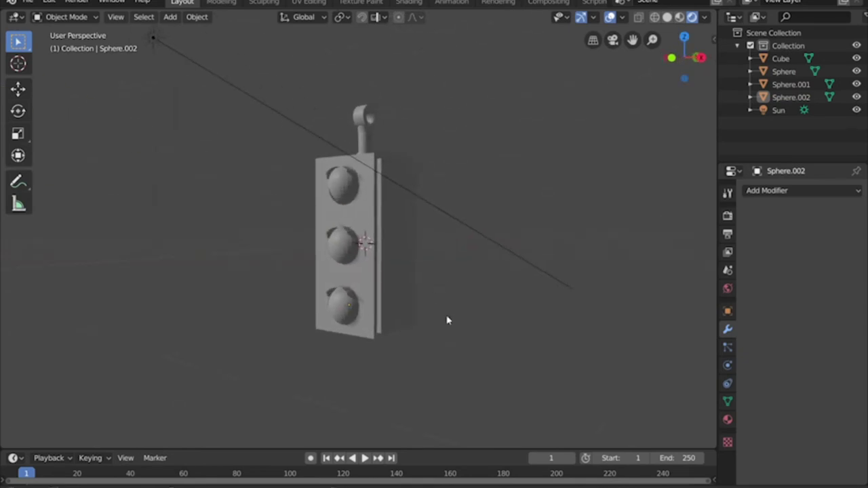
{"action": "left_click", "coordinate": [412, 223]}
{"action": "middle_click_drag", "start_coordinate": [441, 236], "coordinate": [432, 258]}
{"action": "scroll", "coordinate": [432, 257], "scroll_direction": "up", "scroll_amount": 2}
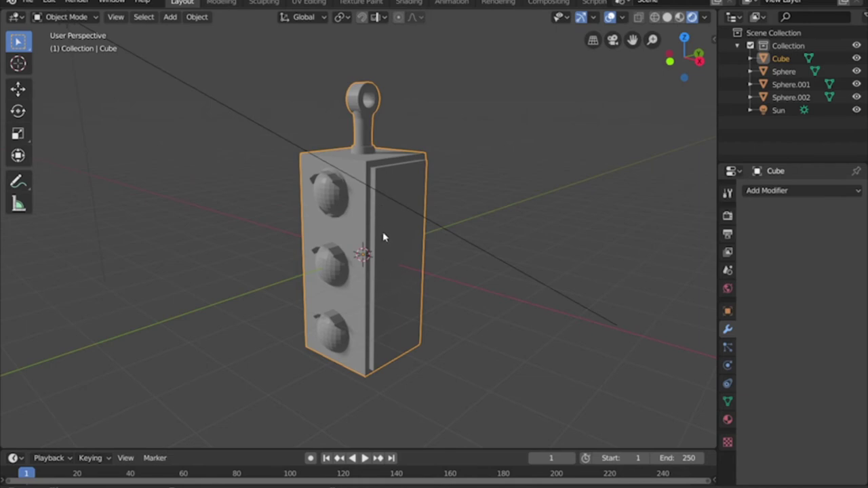
{"action": "middle_click_drag", "start_coordinate": [375, 229], "coordinate": [430, 217]}
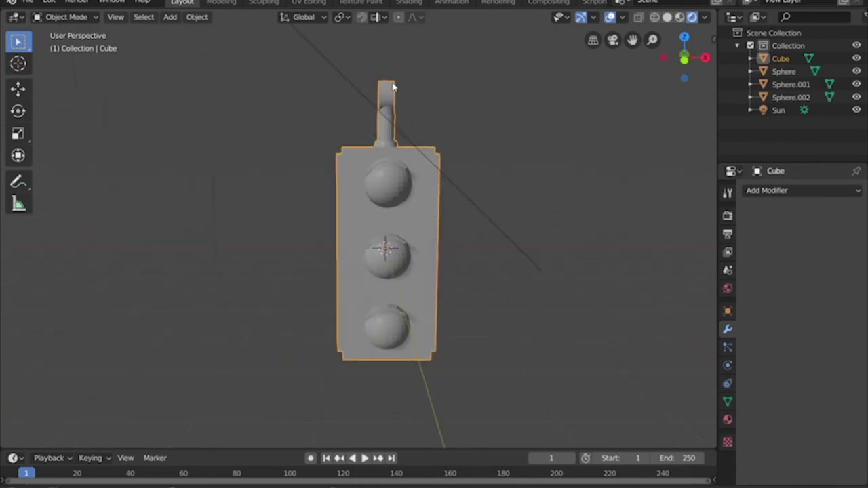
{"action": "left_click", "coordinate": [438, 113]}
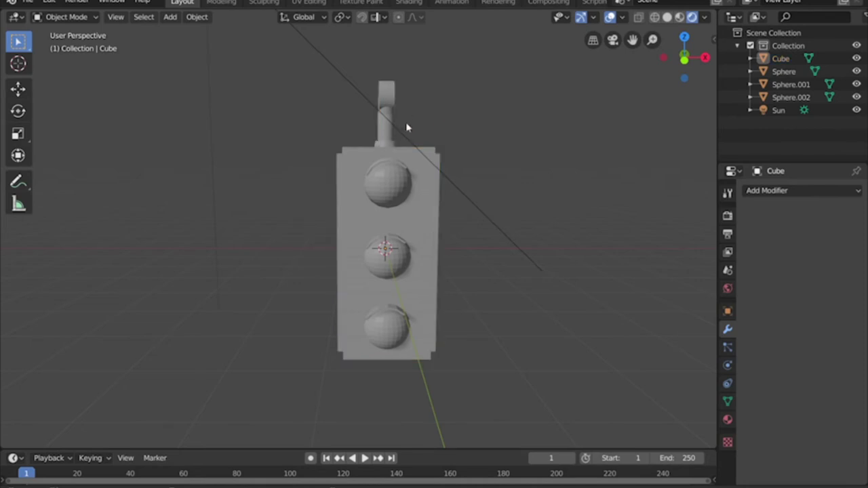
{"action": "left_click", "coordinate": [387, 126]}
{"action": "middle_click_drag", "start_coordinate": [427, 112], "coordinate": [452, 130]}
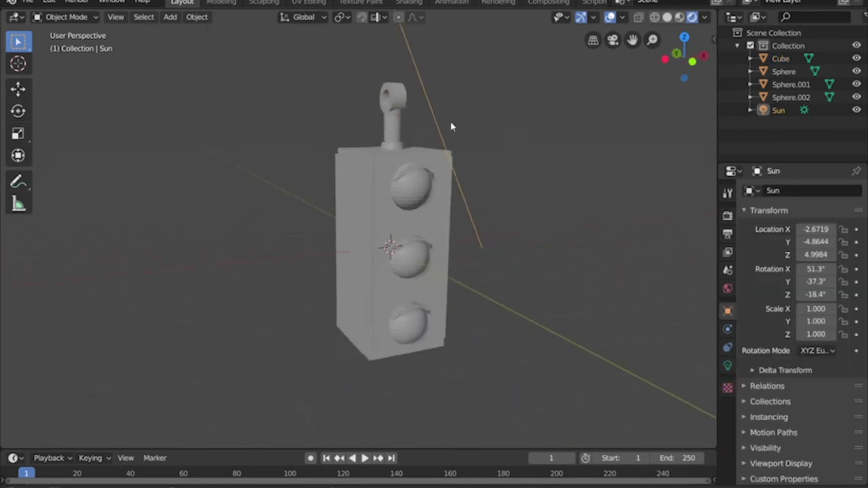
{"action": "left_click", "coordinate": [400, 132]}
{"action": "key", "text": "Tab"}
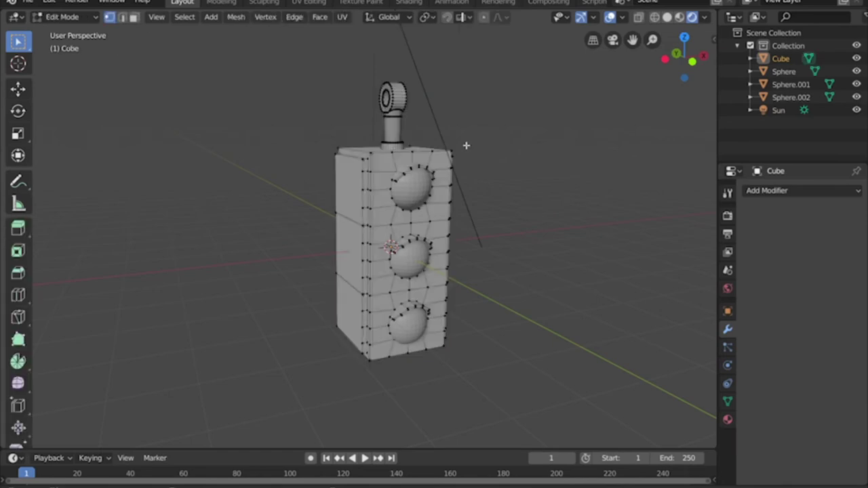
Step: Box-select the hanging bracket's vertices from the front view and show the model in wireframe
{"action": "middle_click_drag", "start_coordinate": [463, 138], "coordinate": [426, 137]}
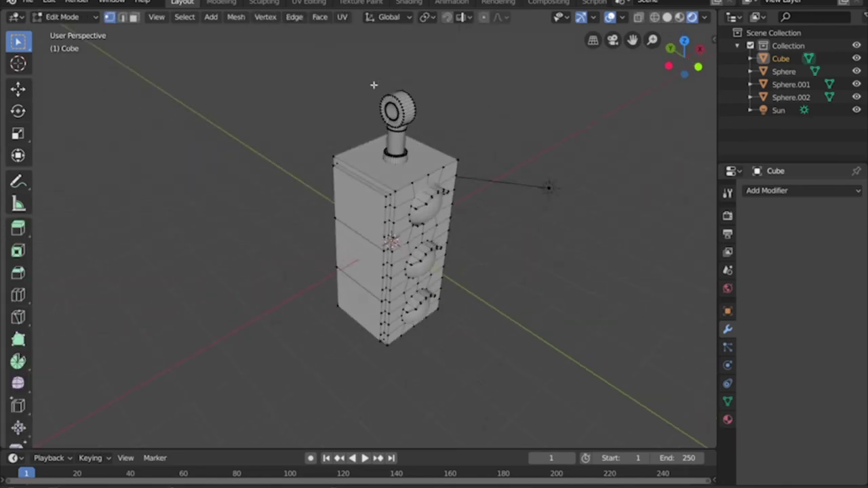
{"action": "middle_click_drag", "start_coordinate": [374, 85], "coordinate": [376, 80]}
{"action": "left_click_drag", "start_coordinate": [361, 81], "coordinate": [429, 120]}
{"action": "key", "text": "KP_1"}
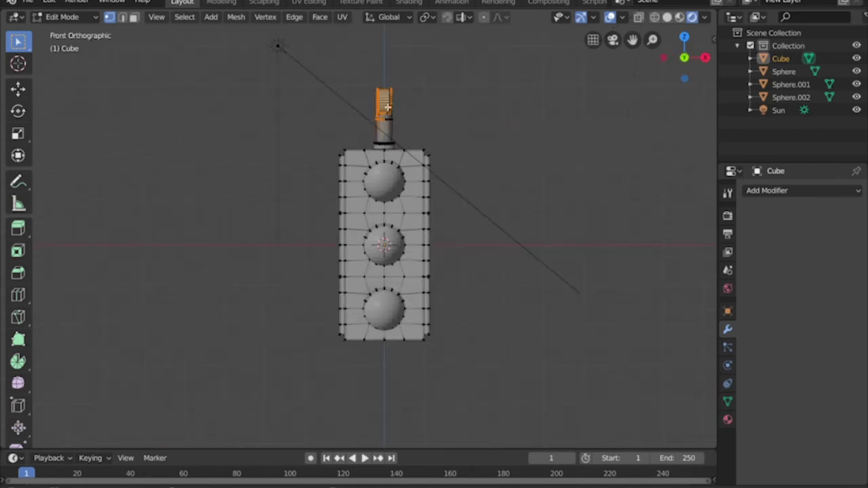
{"action": "left_click_drag", "start_coordinate": [350, 67], "coordinate": [427, 152]}
{"action": "left_click", "coordinate": [655, 18]}
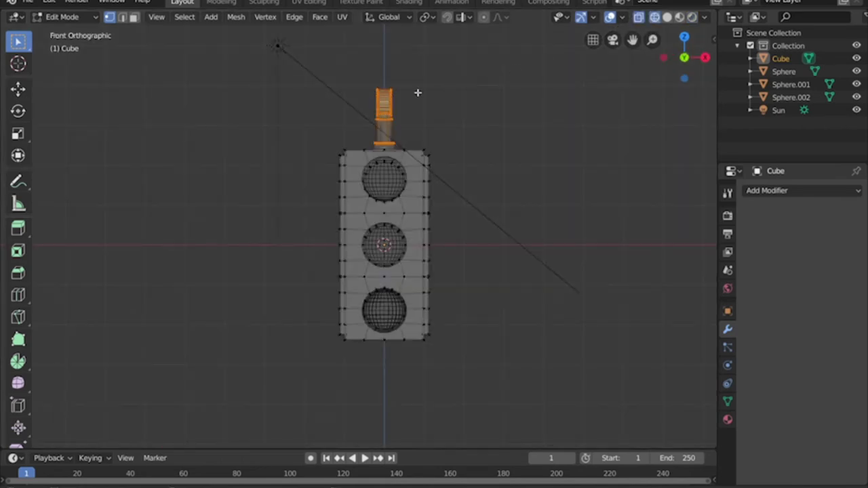
Step: Switch to face selection and box-select all faces of the hanging bracket above the housing
{"action": "left_click", "coordinate": [135, 17]}
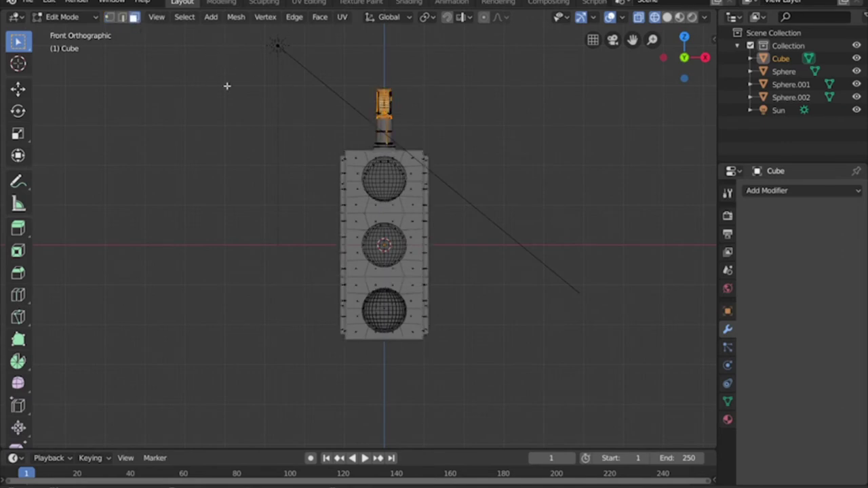
{"action": "left_click", "coordinate": [318, 84]}
{"action": "left_click_drag", "start_coordinate": [349, 69], "coordinate": [407, 139]}
{"action": "scroll", "coordinate": [407, 140], "scroll_direction": "up", "scroll_amount": 2}
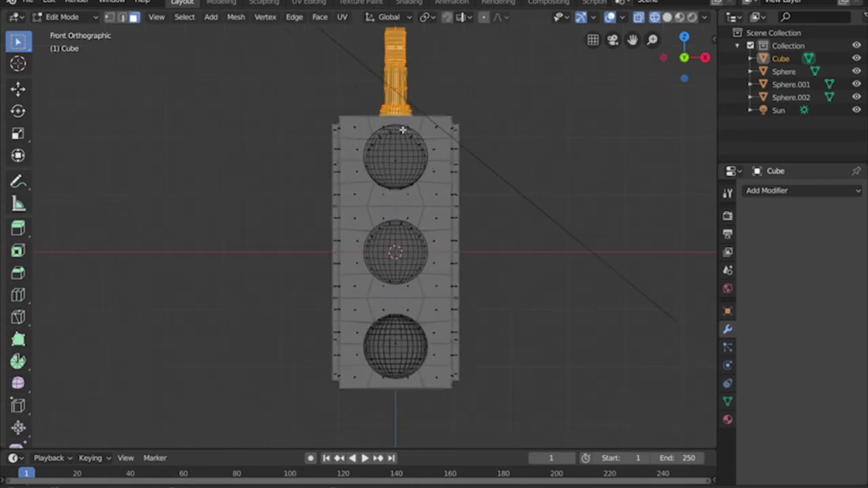
{"action": "middle_click_drag", "start_coordinate": [408, 138], "coordinate": [435, 126]}
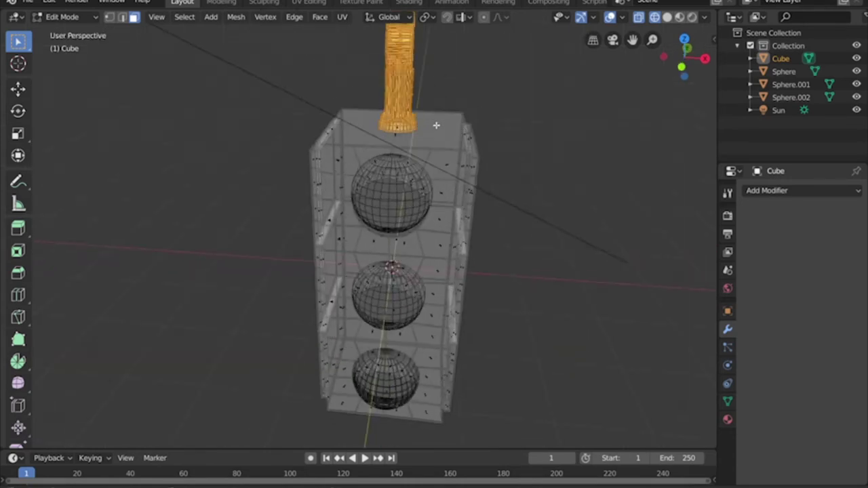
Step: Grow the hanging bracket's face selection, separate it into its own object, and return to Object Mode with nothing selected
{"action": "key", "text": "ctrl+KP_Add"}
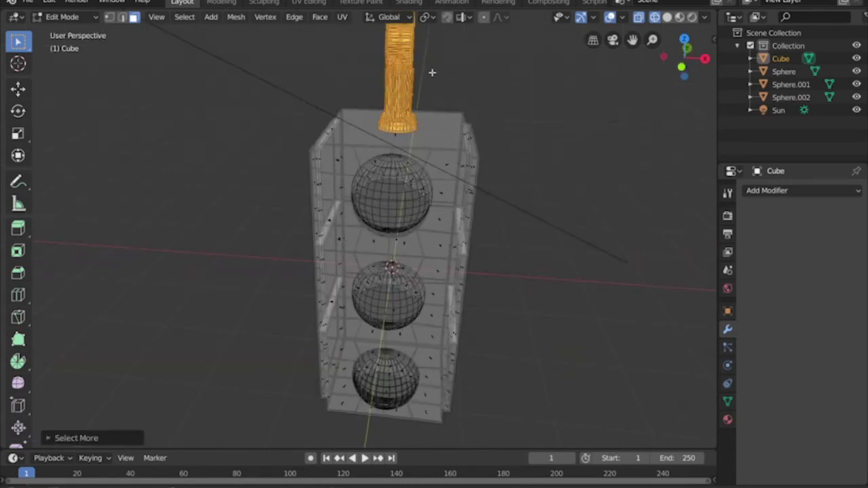
{"action": "scroll", "coordinate": [432, 72], "scroll_direction": "down", "scroll_amount": 2}
{"action": "right_click", "coordinate": [386, 137]}
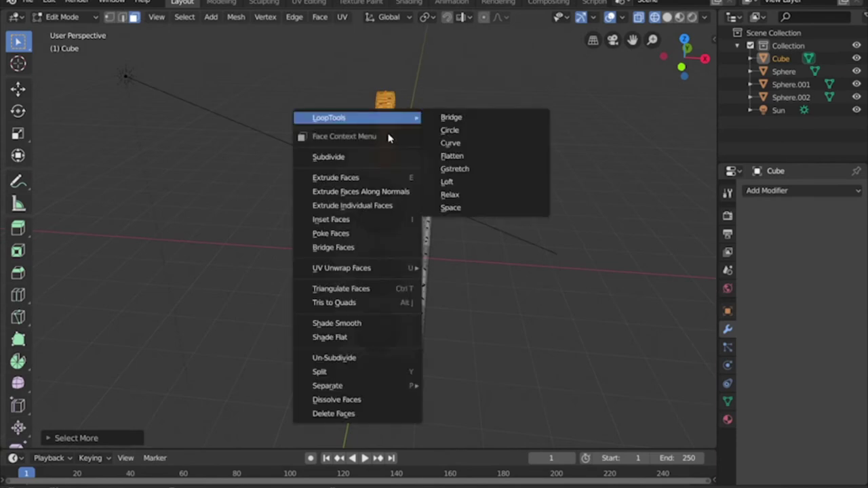
{"action": "mouse_move", "coordinate": [350, 392]}
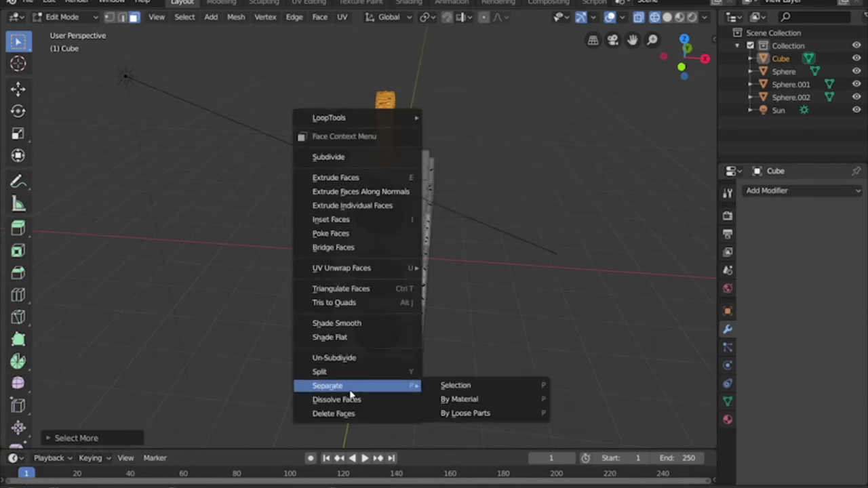
{"action": "left_click", "coordinate": [458, 386]}
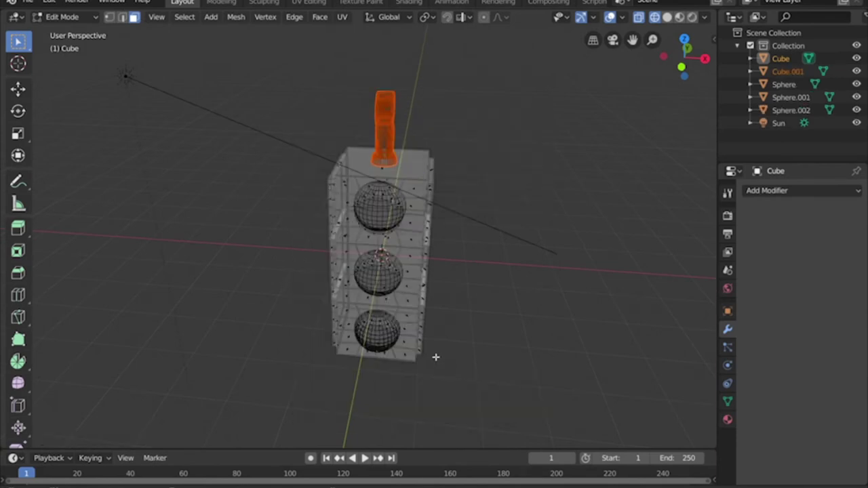
{"action": "middle_click_drag", "start_coordinate": [454, 282], "coordinate": [466, 255]}
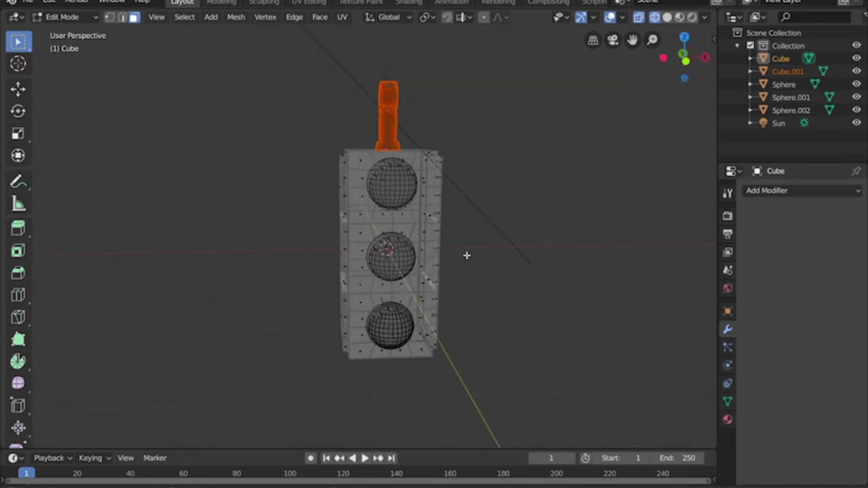
{"action": "key", "text": "Tab"}
{"action": "key", "text": "alt+a"}
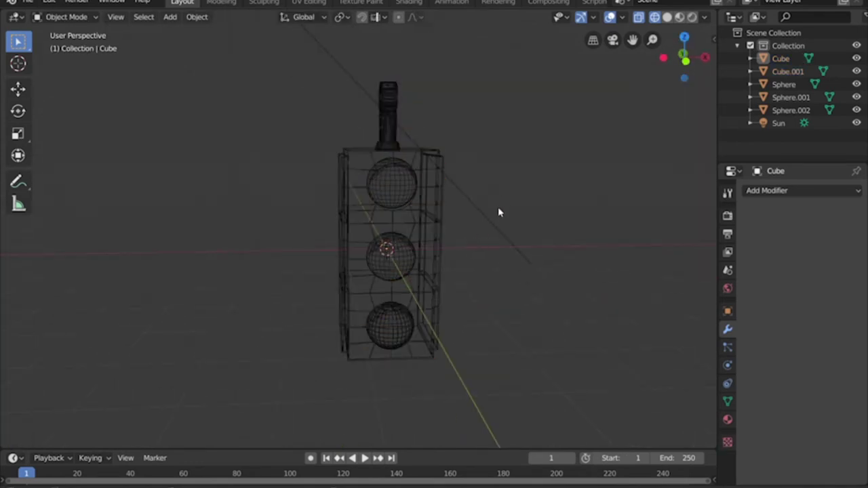
Step: Switch the viewport to rendered shading and select the traffic light housing
{"action": "middle_click_drag", "start_coordinate": [497, 207], "coordinate": [616, 87]}
{"action": "left_click", "coordinate": [691, 18]}
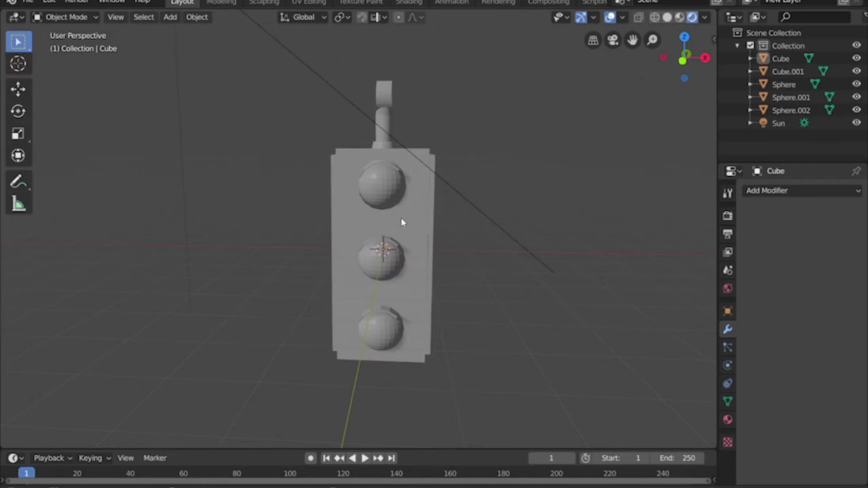
{"action": "left_click", "coordinate": [426, 212]}
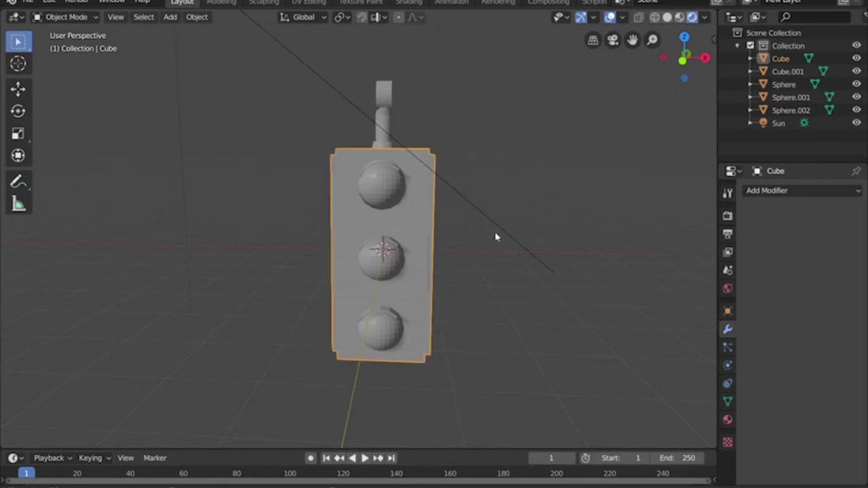
{"action": "middle_click_drag", "start_coordinate": [495, 233], "coordinate": [473, 219]}
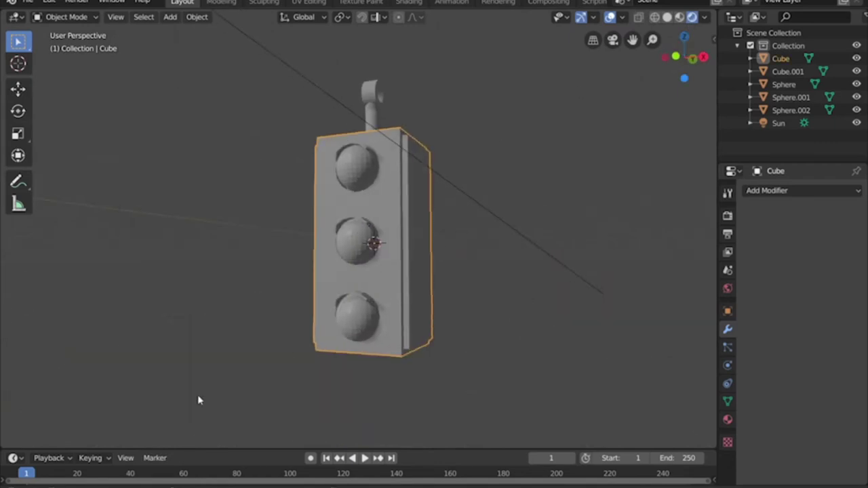
Step: Turn the timeline area into a Shader Editor and enlarge it to make room for material nodes
{"action": "left_click", "coordinate": [14, 457]}
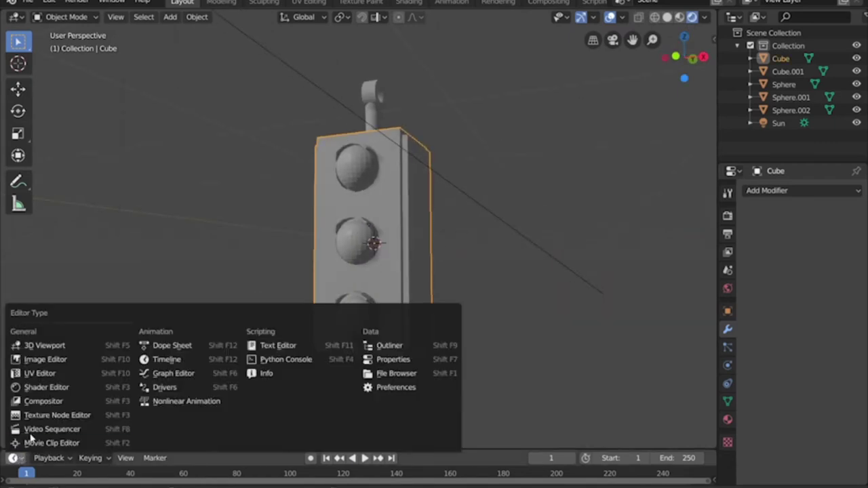
{"action": "left_click", "coordinate": [41, 388]}
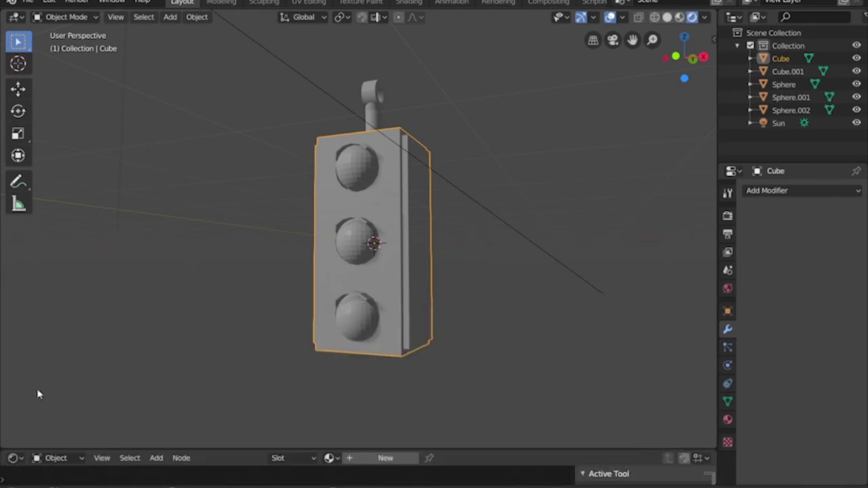
{"action": "left_click", "coordinate": [190, 434]}
{"action": "left_click_drag", "start_coordinate": [207, 447], "coordinate": [235, 326]}
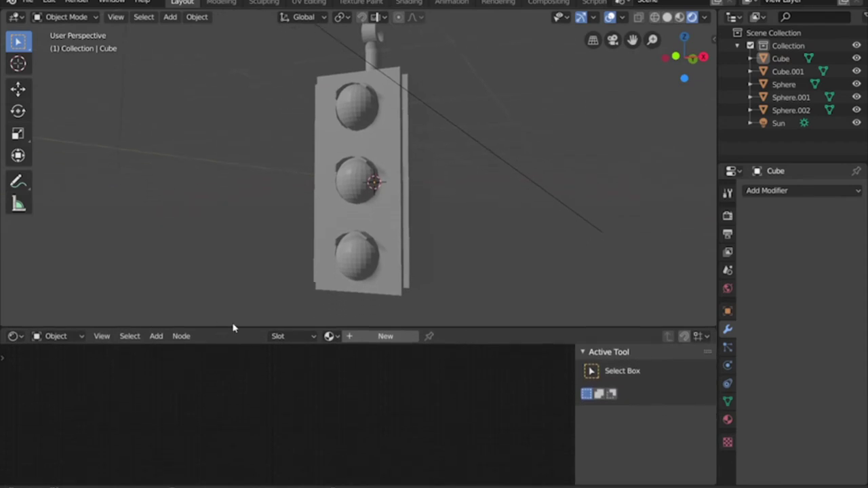
Step: Create a new material for the housing and set its base color to a saturated yellow
{"action": "left_click", "coordinate": [368, 339]}
{"action": "scroll", "coordinate": [280, 408], "scroll_direction": "up", "scroll_amount": 4}
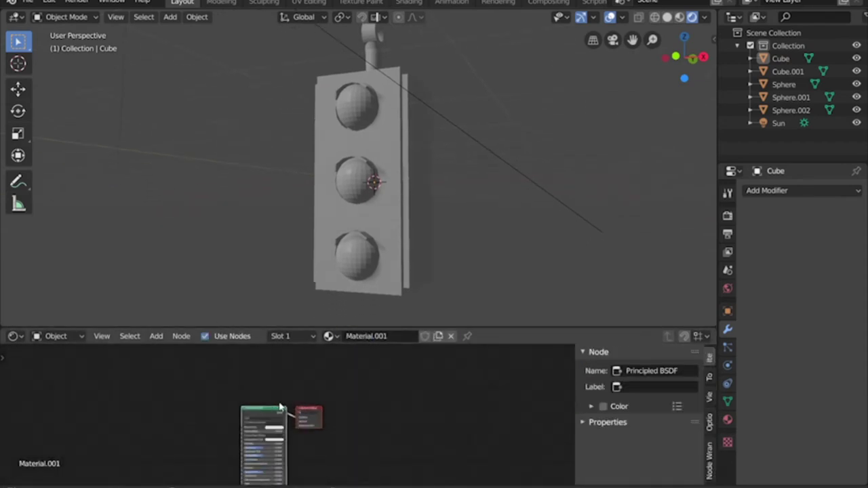
{"action": "scroll", "coordinate": [280, 407], "scroll_direction": "up", "scroll_amount": 2}
{"action": "middle_click_drag", "start_coordinate": [280, 407], "coordinate": [334, 357]}
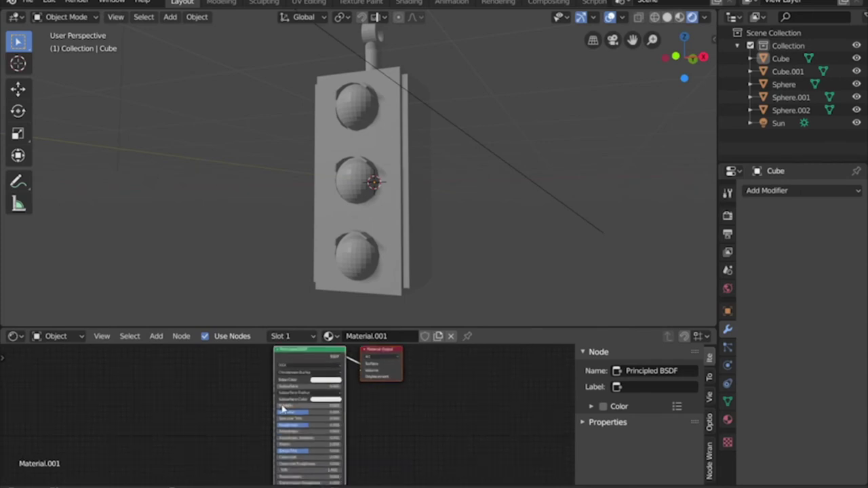
{"action": "scroll", "coordinate": [284, 409], "scroll_direction": "up", "scroll_amount": 1}
{"action": "left_click", "coordinate": [332, 381]}
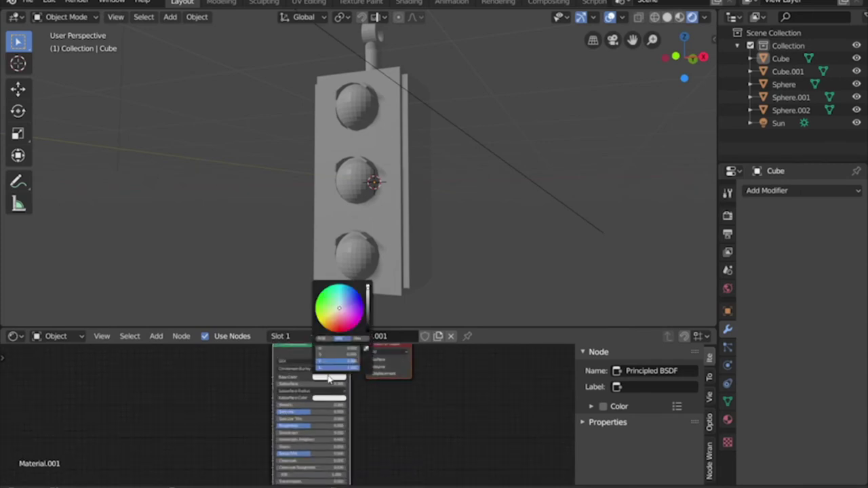
{"action": "left_click", "coordinate": [328, 322]}
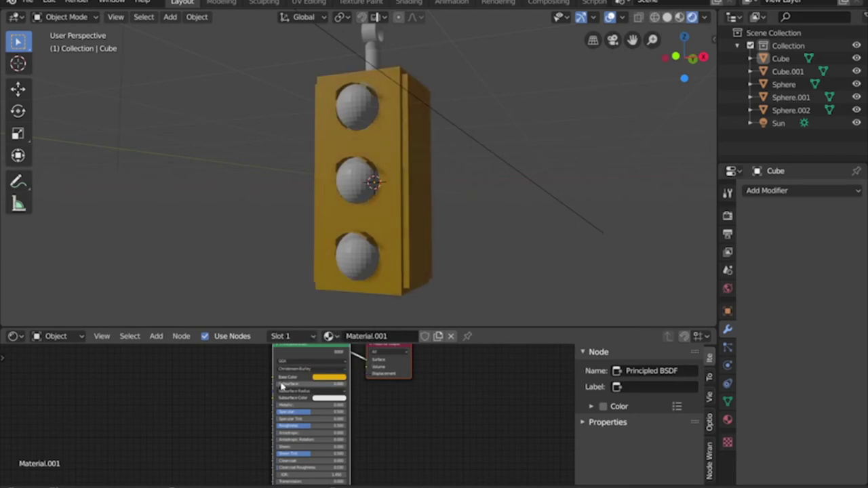
{"action": "left_click", "coordinate": [329, 381]}
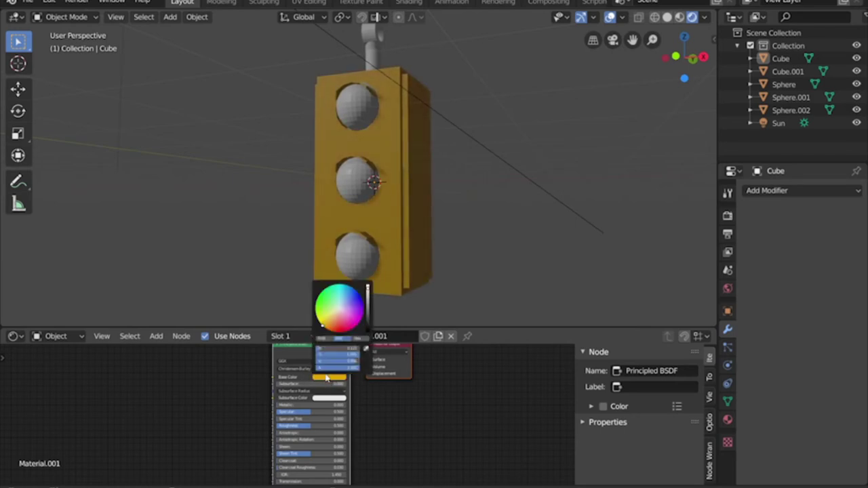
{"action": "left_click", "coordinate": [323, 327]}
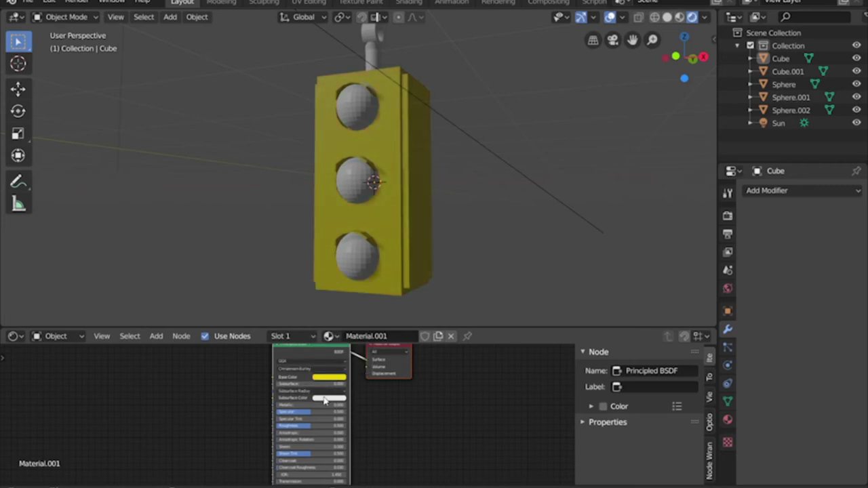
Step: Set the housing material's subsurface color to a dark yellow and raise its subsurface amount to about 0.47
{"action": "left_click", "coordinate": [325, 401]}
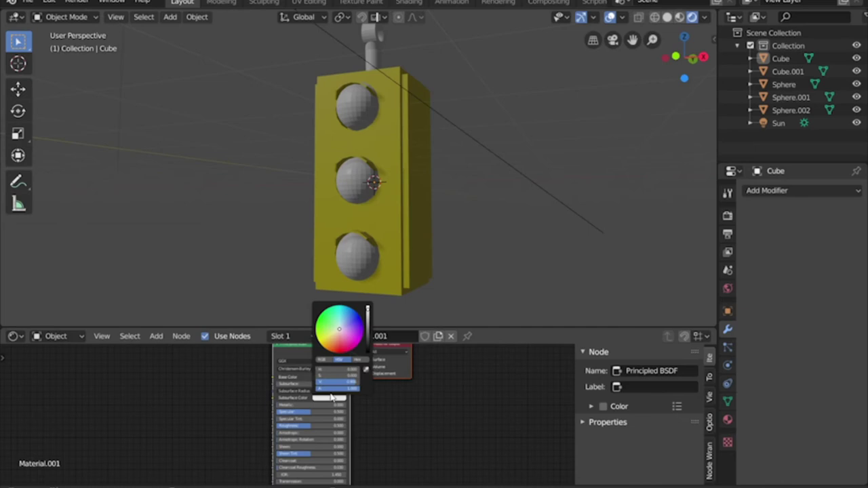
{"action": "left_click", "coordinate": [367, 332]}
{"action": "mouse_move", "coordinate": [367, 332]}
{"action": "left_mouse_down"}
{"action": "mouse_move", "coordinate": [367, 343]}
{"action": "mouse_move", "coordinate": [367, 332]}
{"action": "left_mouse_up"}
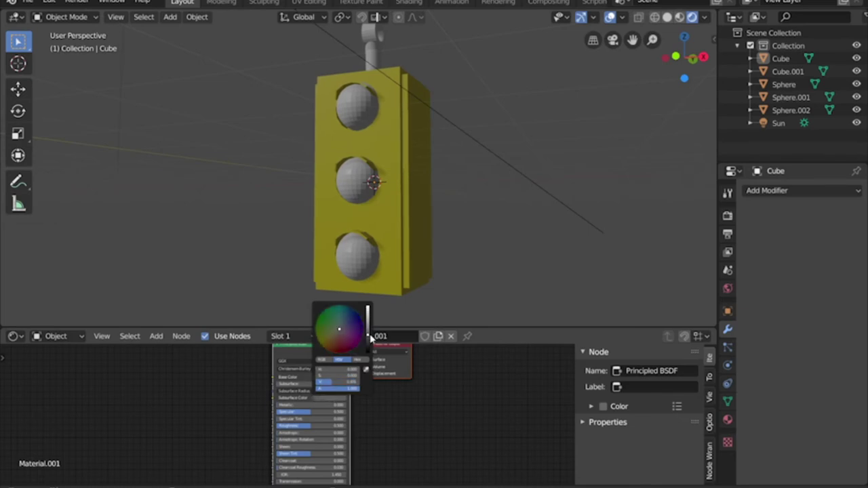
{"action": "left_click", "coordinate": [332, 336]}
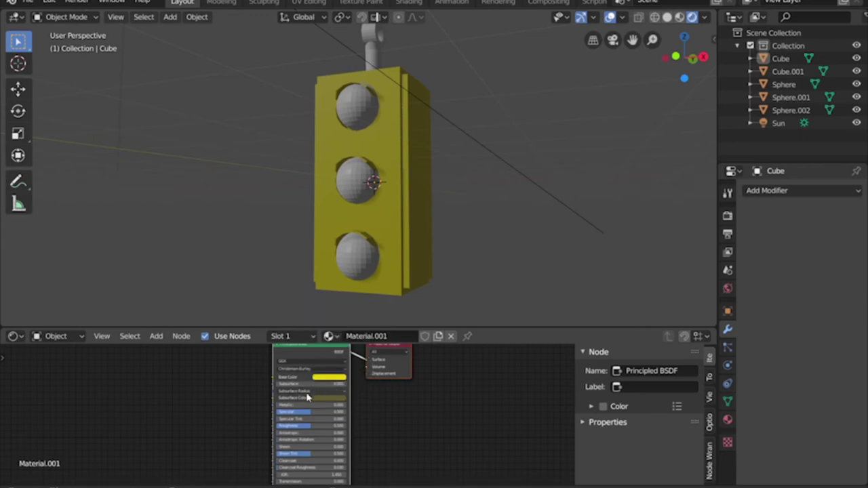
{"action": "left_click_drag", "start_coordinate": [287, 384], "coordinate": [312, 384]}
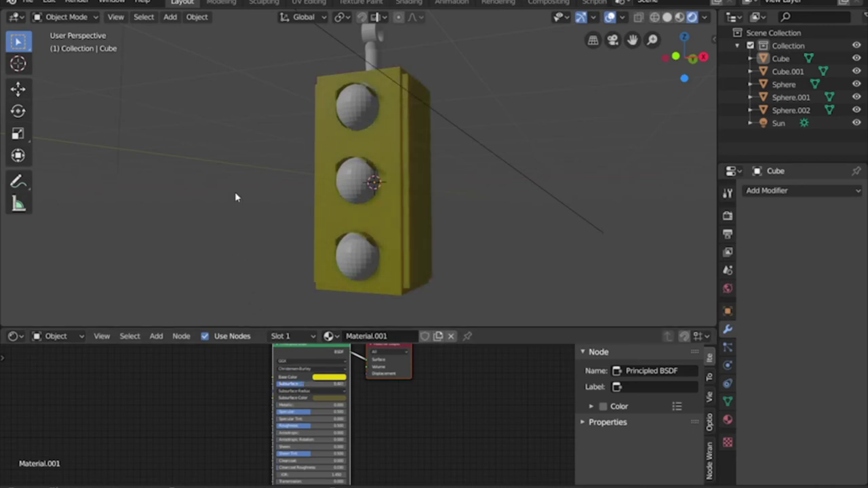
Step: Select the uppermost half-sphere lens and, from the front view, move it down about 0.065 m along Z to center it in its opening
{"action": "middle_click_drag", "start_coordinate": [235, 197], "coordinate": [335, 201]}
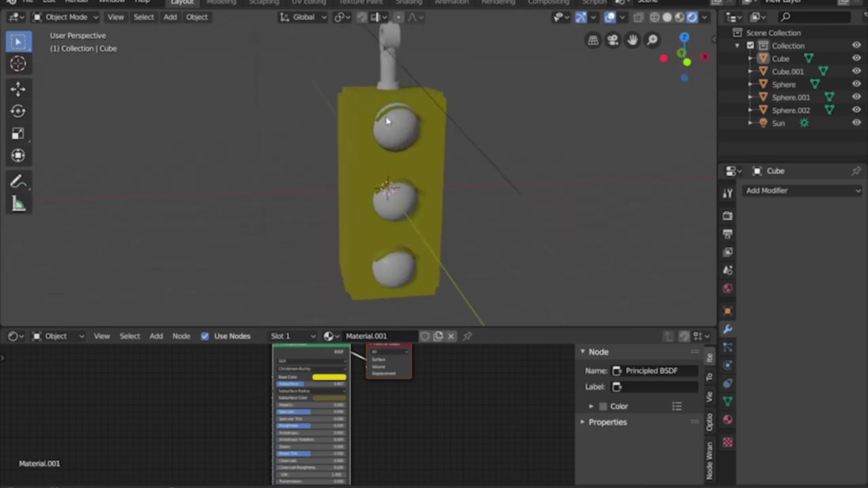
{"action": "left_click", "coordinate": [401, 138]}
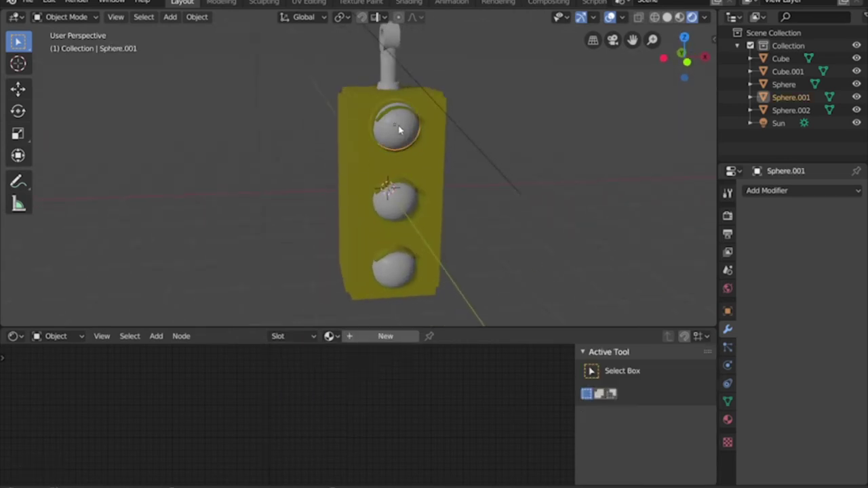
{"action": "key", "text": "KP_1"}
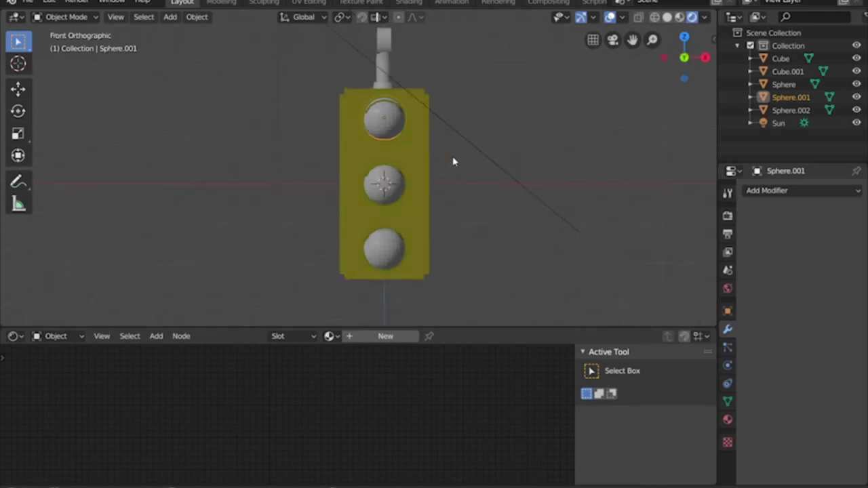
{"action": "key", "text": "g"}
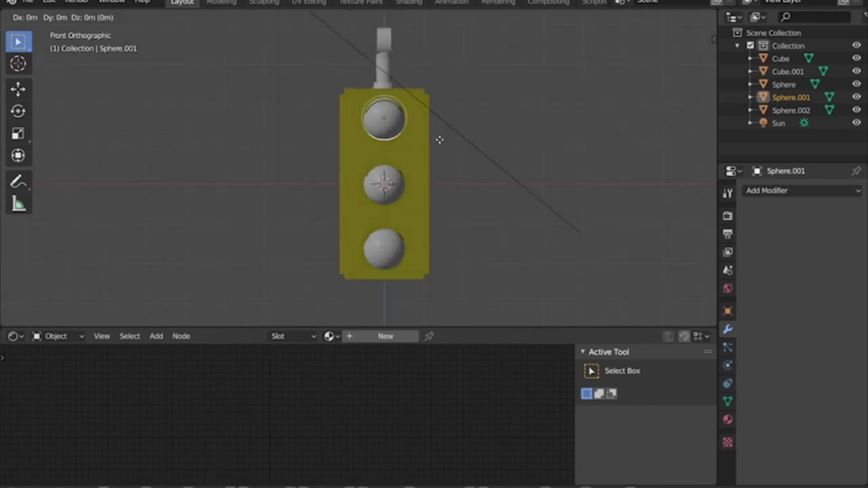
{"action": "key", "text": "z"}
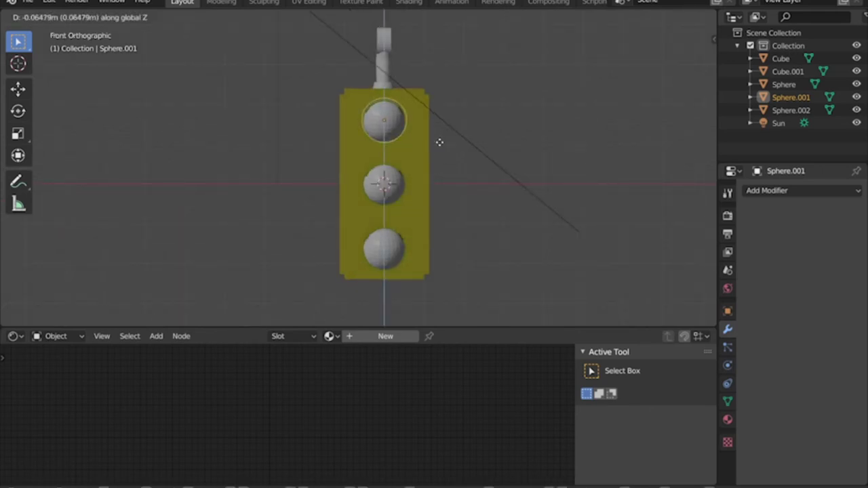
{"action": "left_click", "coordinate": [439, 142]}
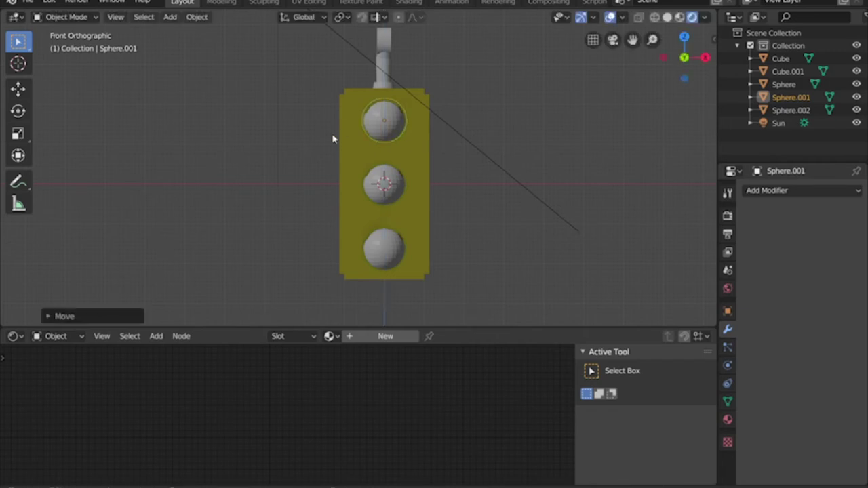
{"action": "middle_click_drag", "start_coordinate": [332, 139], "coordinate": [330, 184]}
{"action": "left_click", "coordinate": [479, 183]}
{"action": "middle_click_drag", "start_coordinate": [479, 183], "coordinate": [345, 228]}
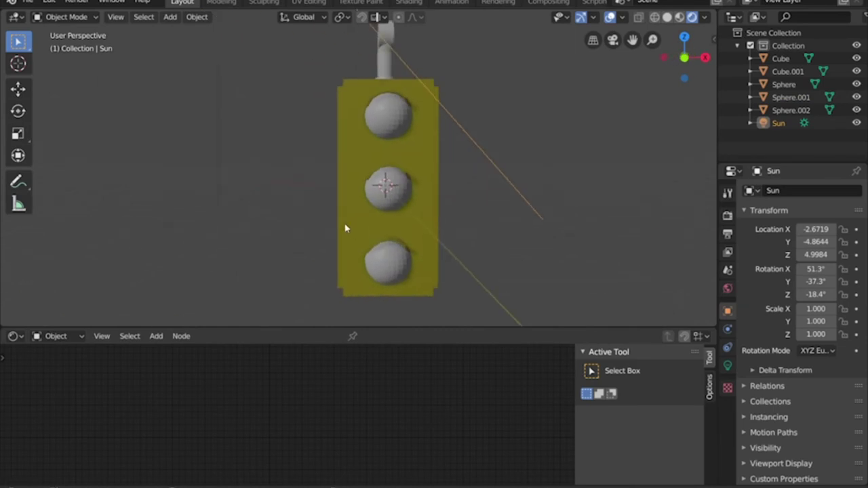
Step: Select the hanging bracket, create a new material for it, and darken its base color to a medium grey
{"action": "scroll", "coordinate": [345, 229], "scroll_direction": "down", "scroll_amount": 2}
{"action": "mouse_move", "coordinate": [398, 212]}
{"action": "middle_mouse_down"}
{"action": "mouse_move", "coordinate": [423, 204]}
{"action": "mouse_move", "coordinate": [409, 214]}
{"action": "middle_mouse_up"}
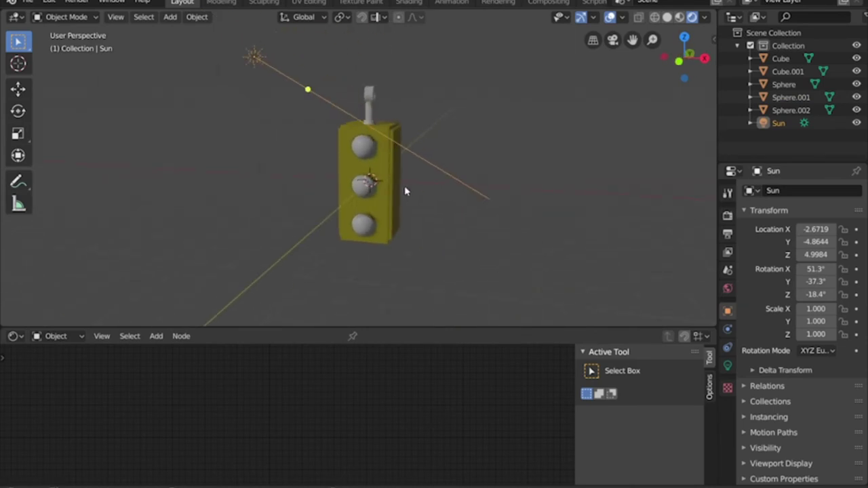
{"action": "scroll", "coordinate": [392, 160], "scroll_direction": "up", "scroll_amount": 2}
{"action": "middle_click_drag", "start_coordinate": [425, 166], "coordinate": [407, 171]}
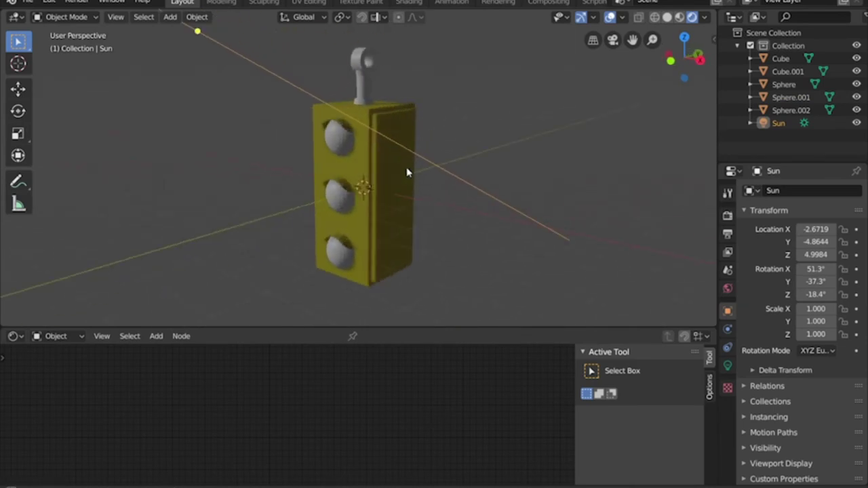
{"action": "left_click", "coordinate": [366, 68]}
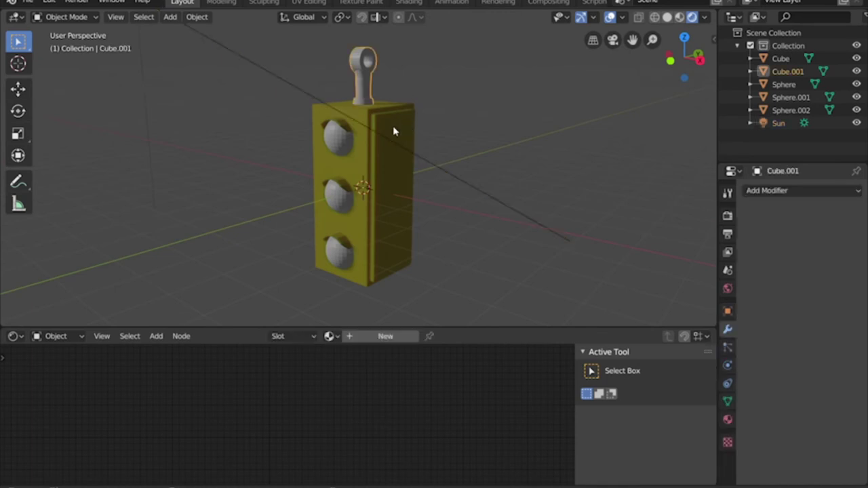
{"action": "middle_click_drag", "start_coordinate": [392, 131], "coordinate": [394, 76]}
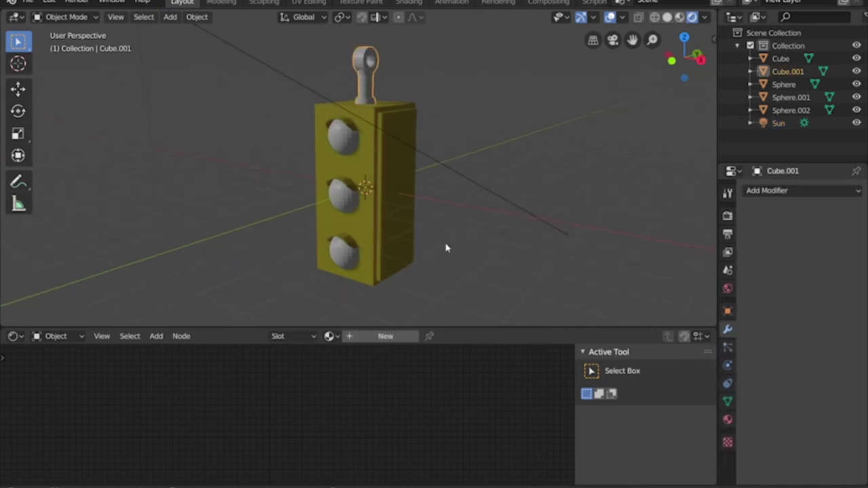
{"action": "left_click", "coordinate": [384, 337]}
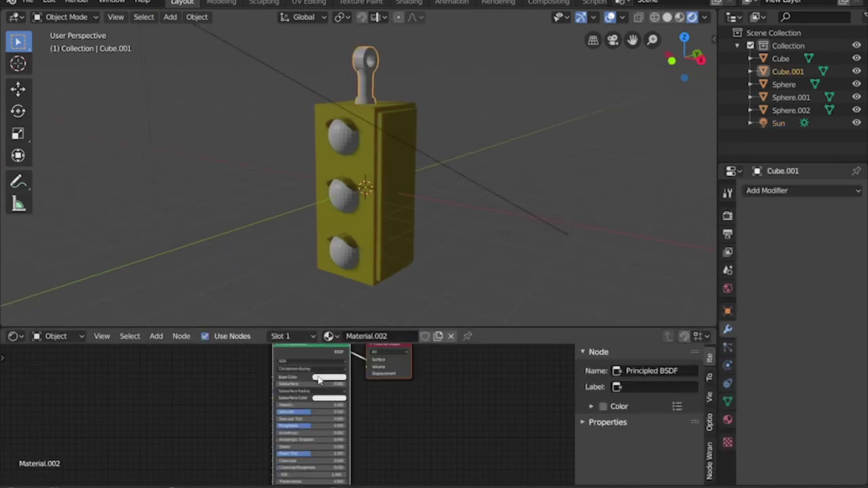
{"action": "left_click", "coordinate": [319, 379]}
{"action": "left_click", "coordinate": [369, 310]}
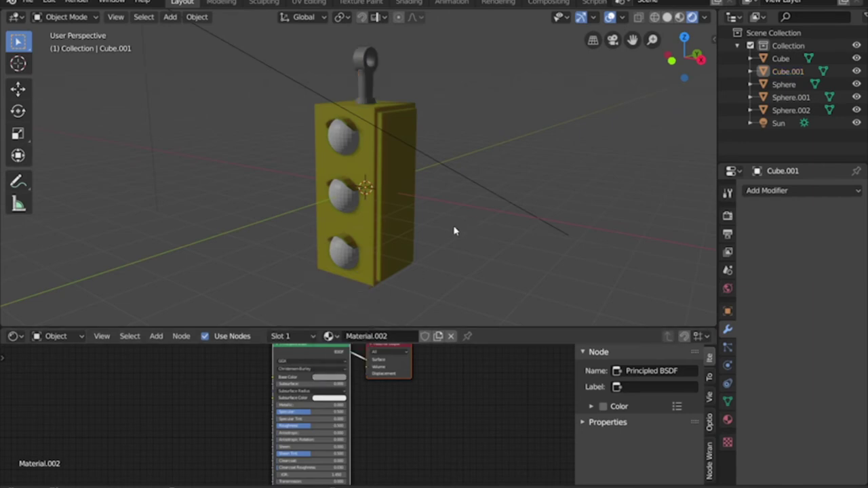
Step: Select the uppermost half-sphere lens, create a new material for it, and set its base color to a saturated red
{"action": "middle_click_drag", "start_coordinate": [306, 216], "coordinate": [348, 176]}
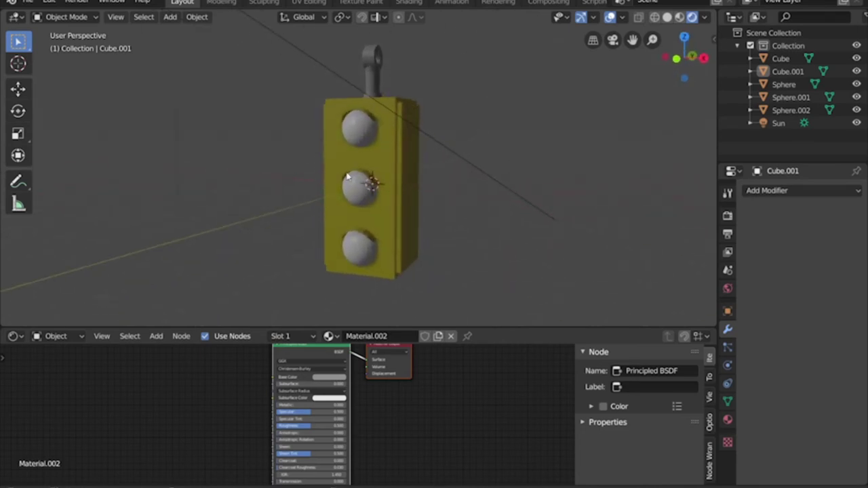
{"action": "left_click", "coordinate": [360, 130]}
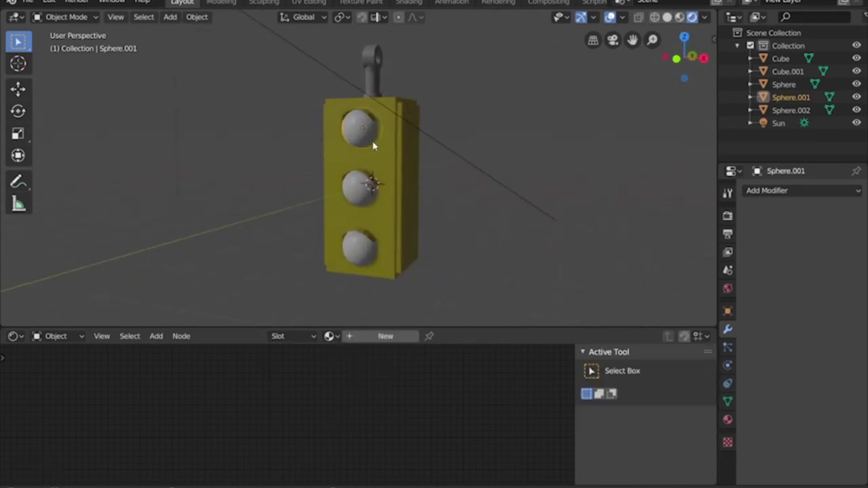
{"action": "left_click", "coordinate": [383, 336]}
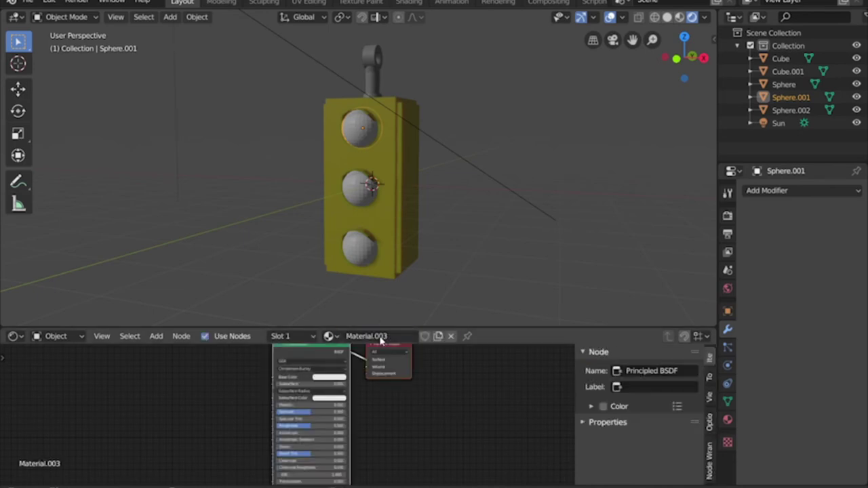
{"action": "left_click", "coordinate": [330, 380]}
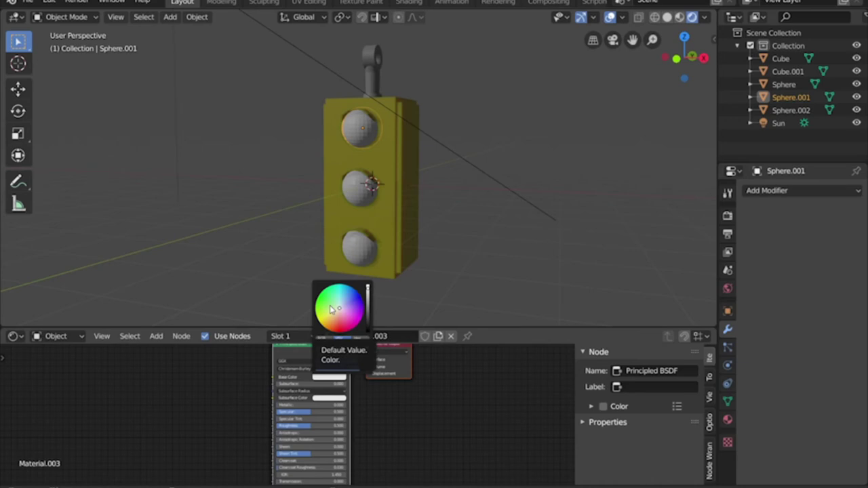
{"action": "left_click", "coordinate": [338, 331]}
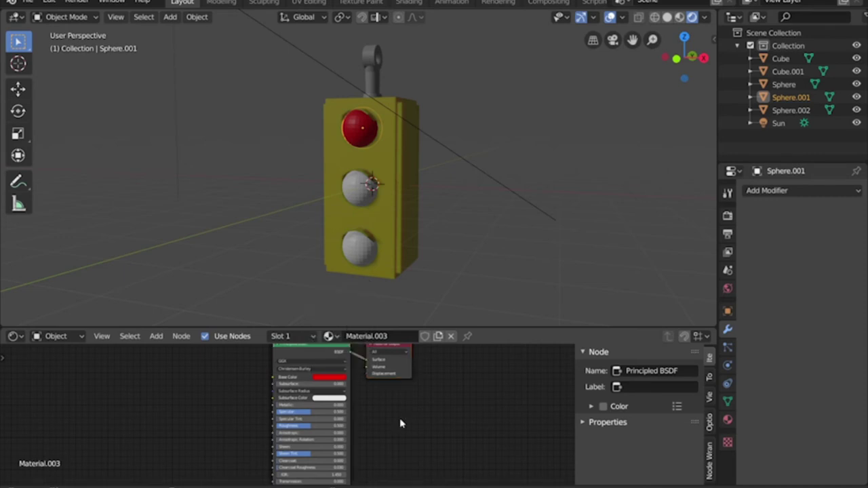
Step: Make the red lens material glossier by raising its specular to about 0.8 and lowering its roughness to about 0.2
{"action": "middle_click_drag", "start_coordinate": [378, 430], "coordinate": [377, 401]}
{"action": "scroll", "coordinate": [377, 407], "scroll_direction": "down", "scroll_amount": 2, "text": "shift"}
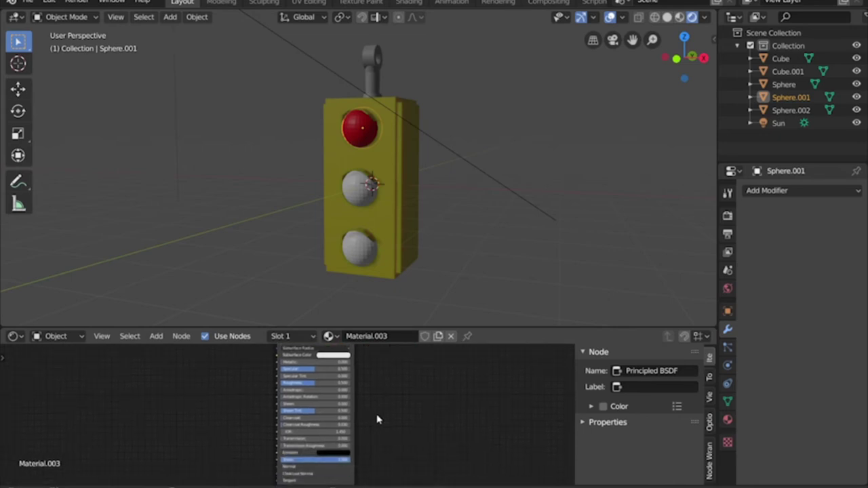
{"action": "scroll", "coordinate": [366, 417], "scroll_direction": "down", "scroll_amount": 1, "text": "shift"}
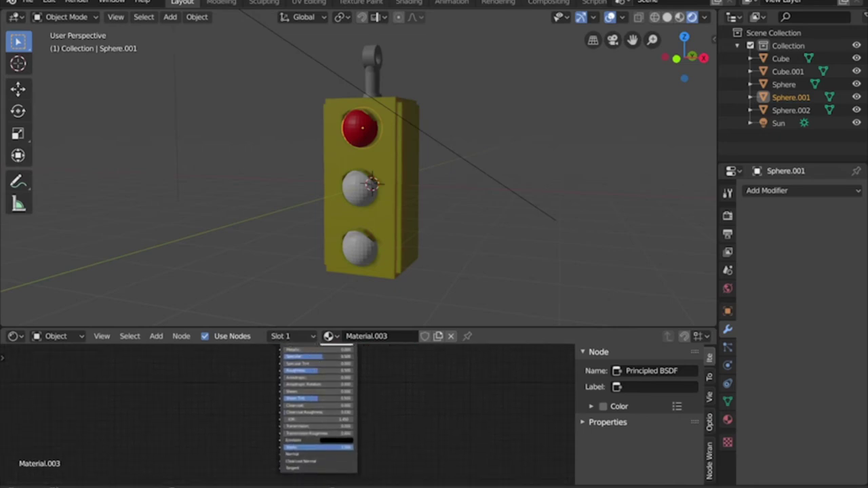
{"action": "left_click_drag", "start_coordinate": [332, 371], "coordinate": [313, 371]}
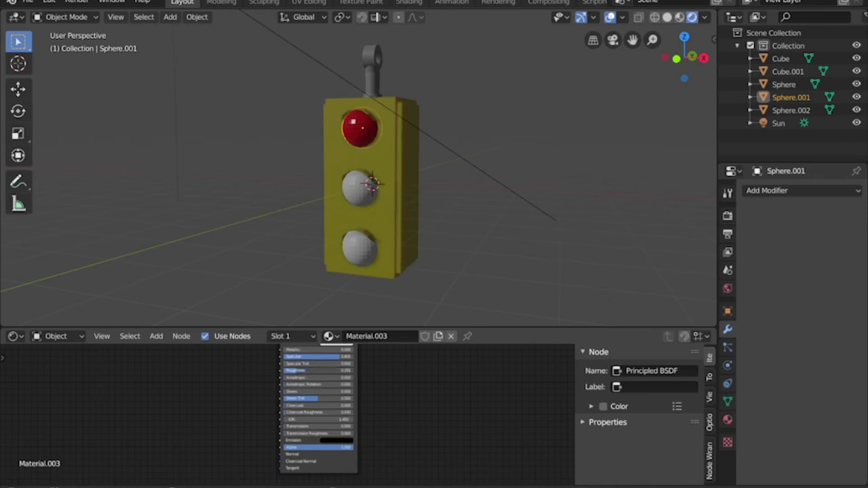
{"action": "middle_click_drag", "start_coordinate": [273, 252], "coordinate": [301, 246]}
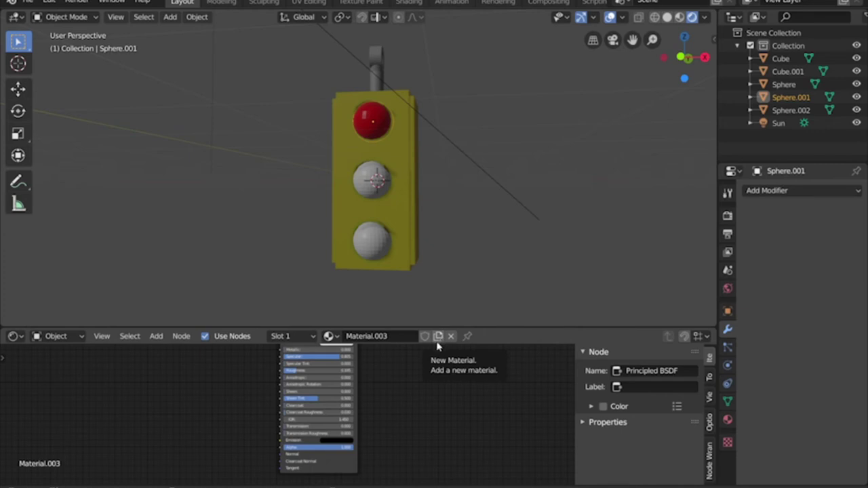
Step: Duplicate the red lens material as Material.004 and assign that copy to the middle lens
{"action": "middle_click_drag", "start_coordinate": [389, 364], "coordinate": [389, 381]}
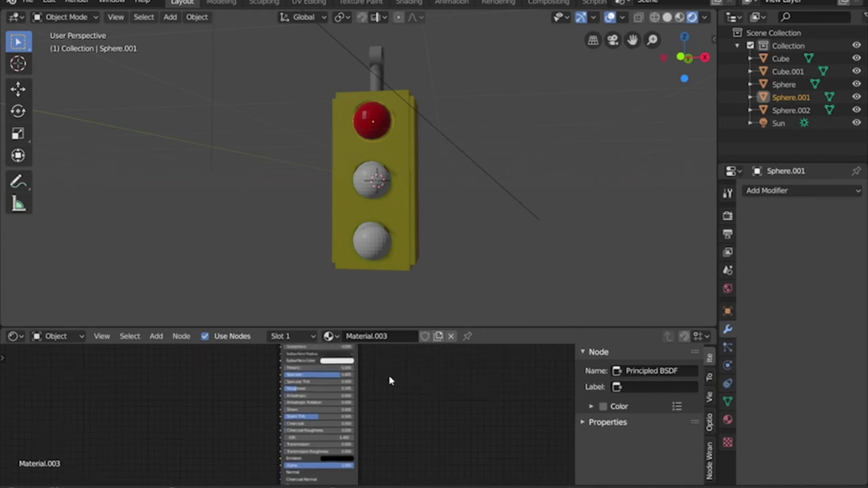
{"action": "left_click", "coordinate": [438, 339]}
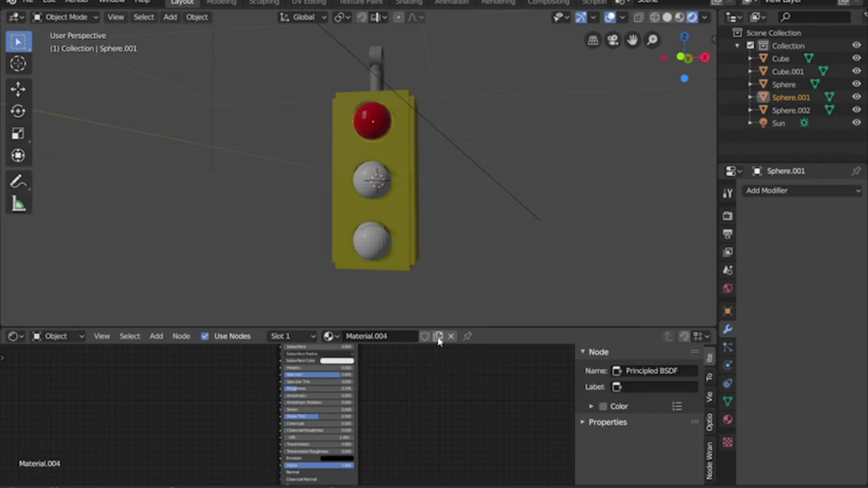
{"action": "left_click", "coordinate": [368, 188]}
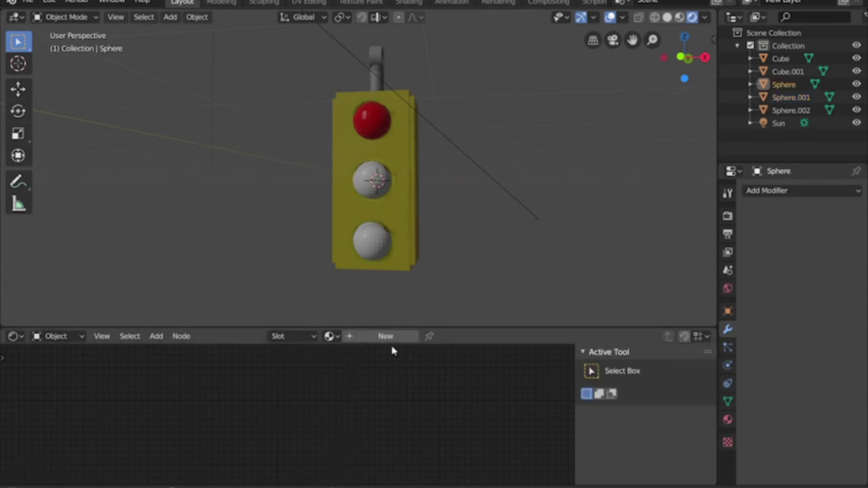
{"action": "left_click", "coordinate": [331, 337]}
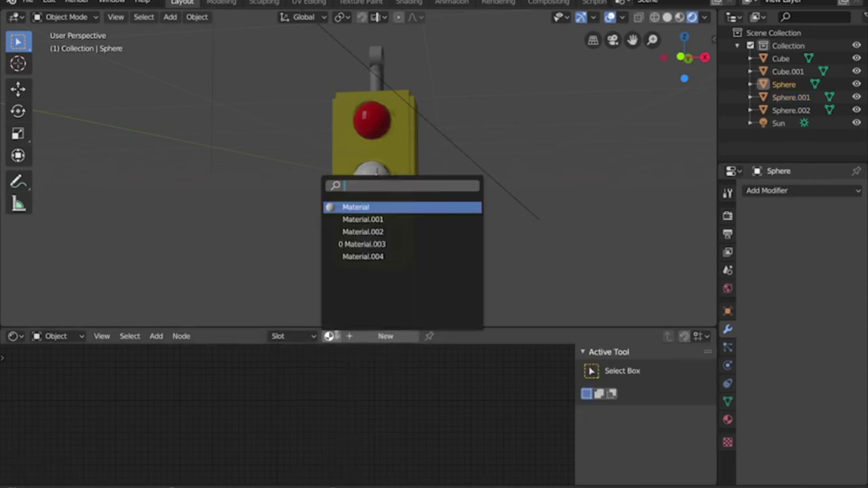
{"action": "left_click", "coordinate": [378, 257]}
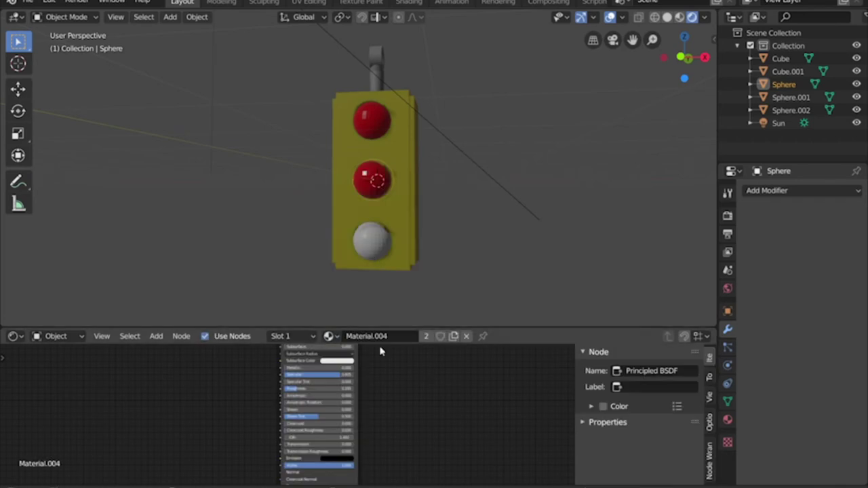
Step: Change the base color of the middle lens material, Material.004, to a golden yellow
{"action": "middle_click_drag", "start_coordinate": [378, 379], "coordinate": [380, 409]}
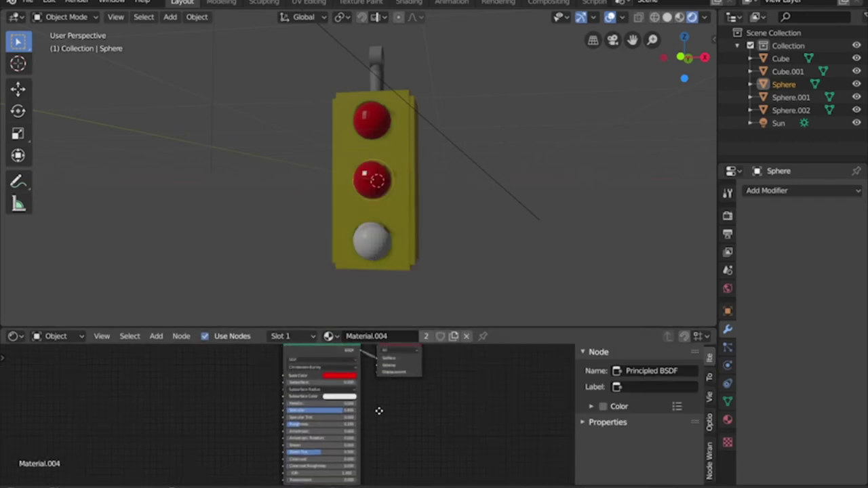
{"action": "left_click", "coordinate": [343, 378]}
{"action": "left_click_drag", "start_coordinate": [338, 316], "coordinate": [341, 320]}
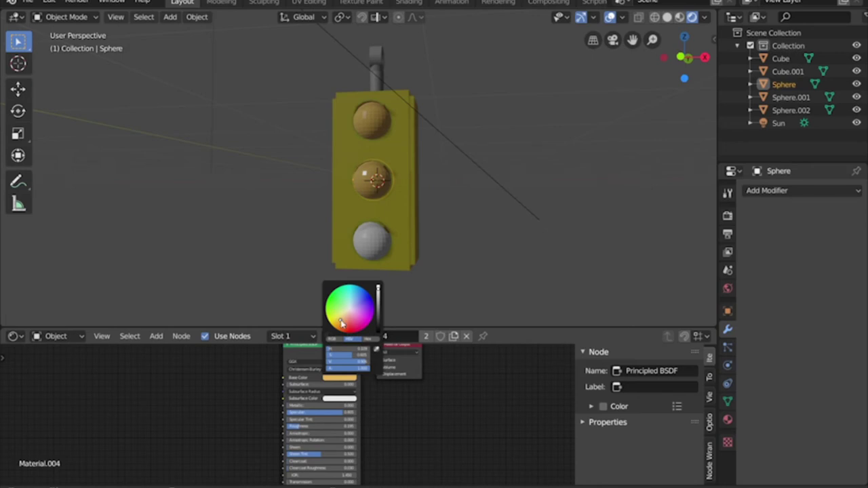
{"action": "left_click_drag", "start_coordinate": [341, 326], "coordinate": [341, 323]}
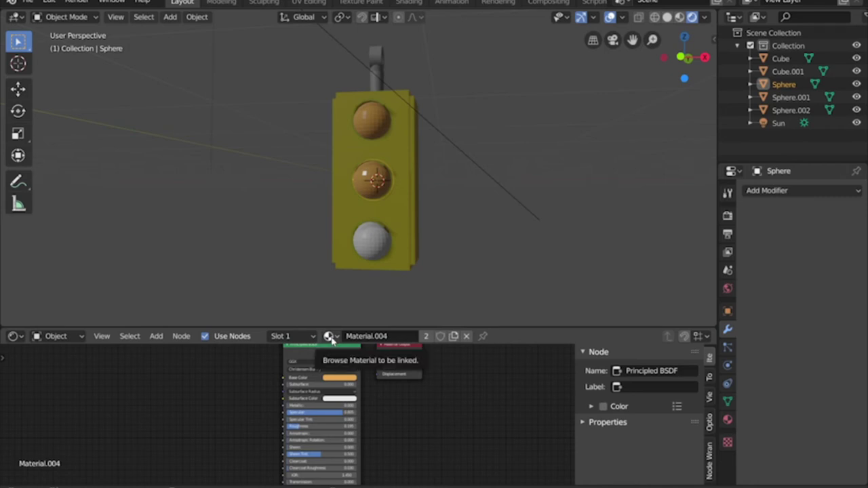
{"action": "left_click", "coordinate": [340, 377]}
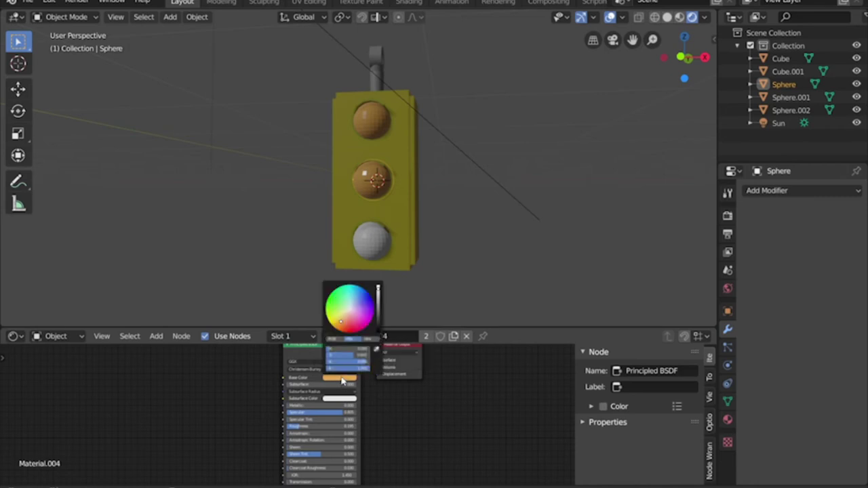
{"action": "left_click", "coordinate": [338, 323]}
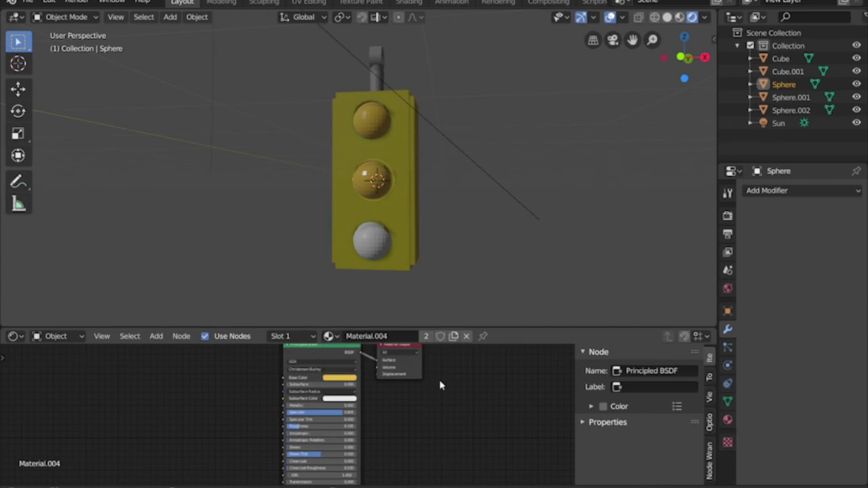
Step: Assign the red Material.003 back to the uppermost lens
{"action": "left_click", "coordinate": [355, 138]}
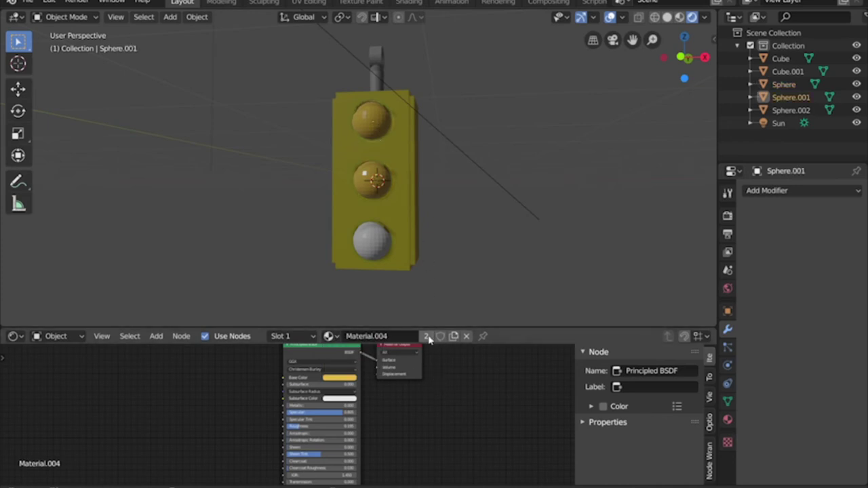
{"action": "left_click", "coordinate": [330, 336]}
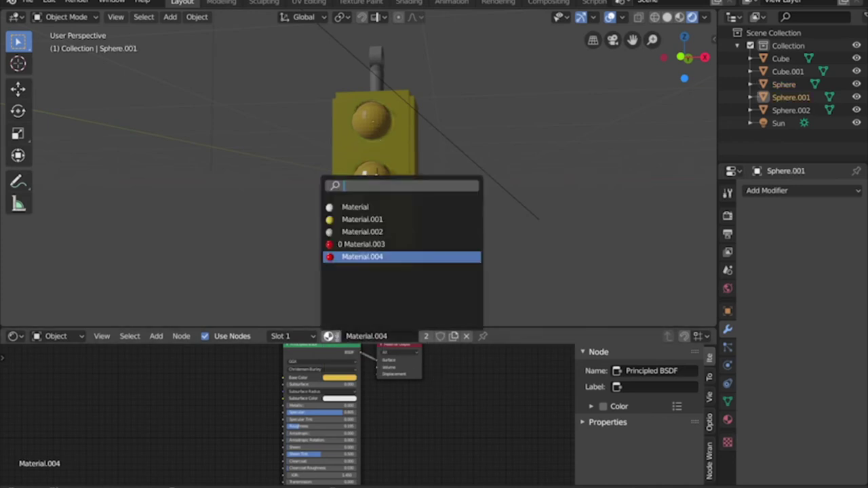
{"action": "left_click", "coordinate": [358, 246]}
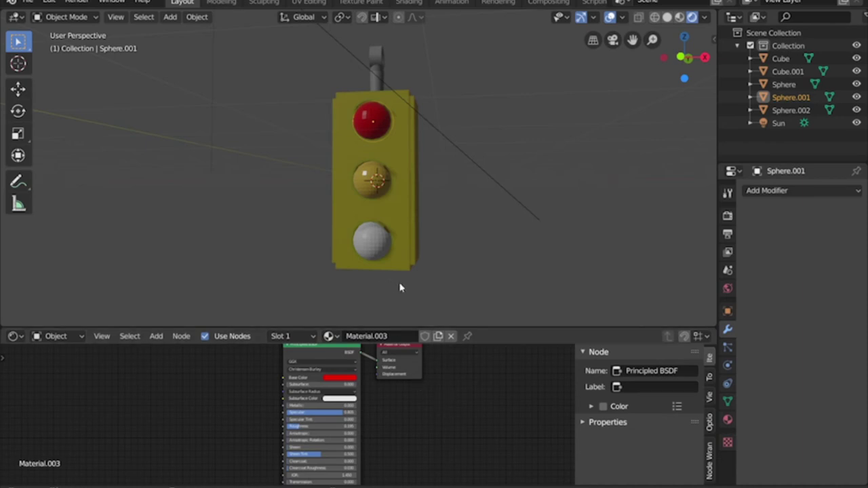
Step: Duplicate the middle lens's yellow material as Material.005 and assign the copy to the lowest lens
{"action": "left_click", "coordinate": [378, 247]}
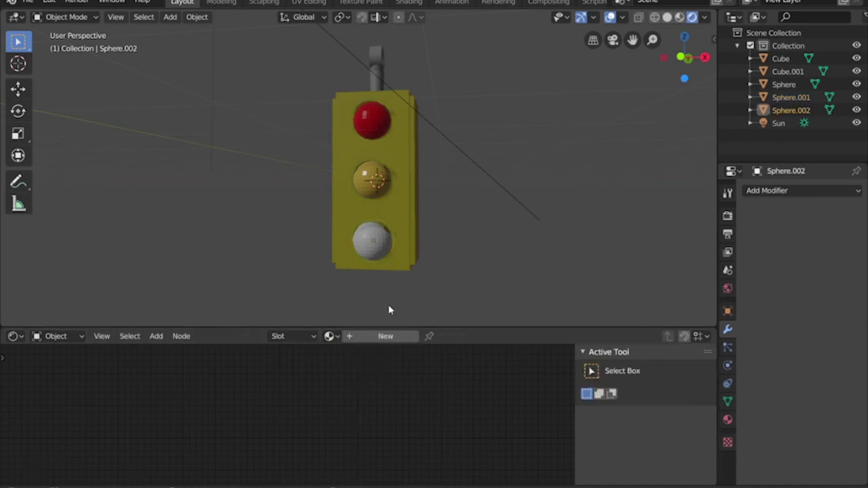
{"action": "left_click", "coordinate": [367, 193]}
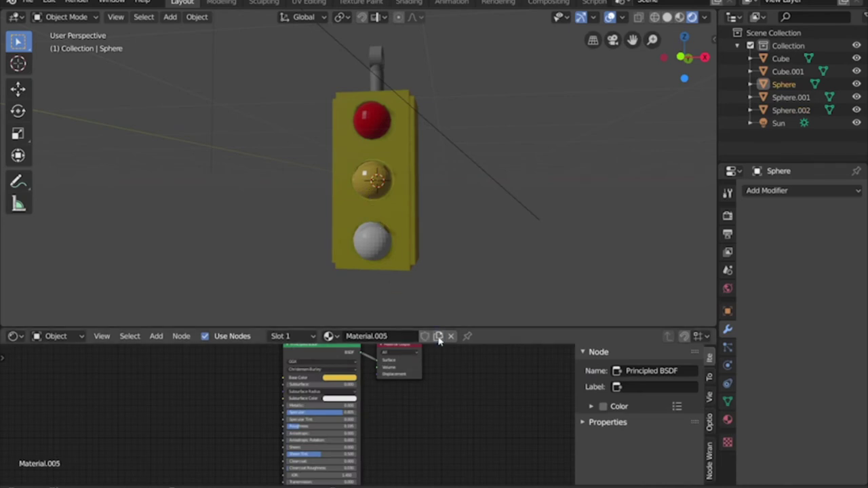
{"action": "left_click", "coordinate": [372, 249]}
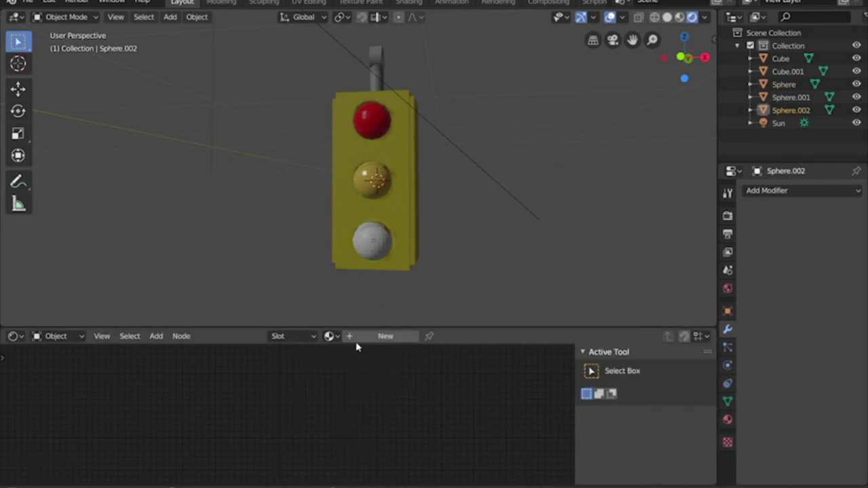
{"action": "left_click", "coordinate": [330, 335]}
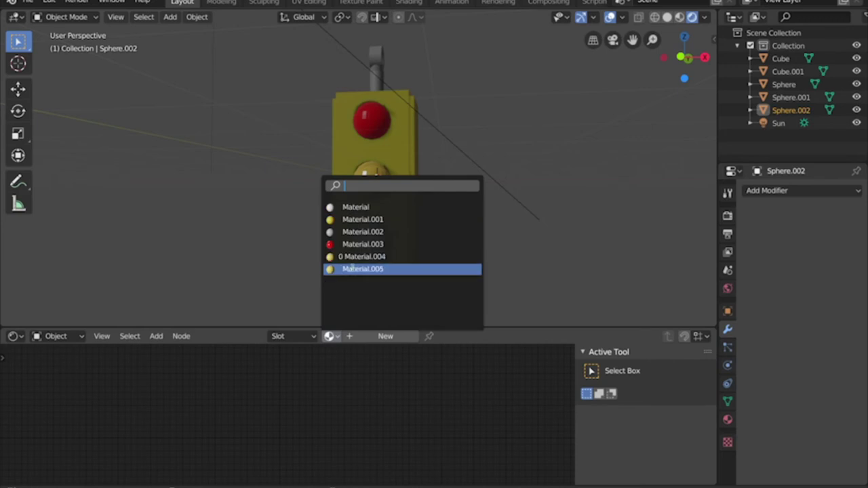
{"action": "left_click", "coordinate": [359, 269]}
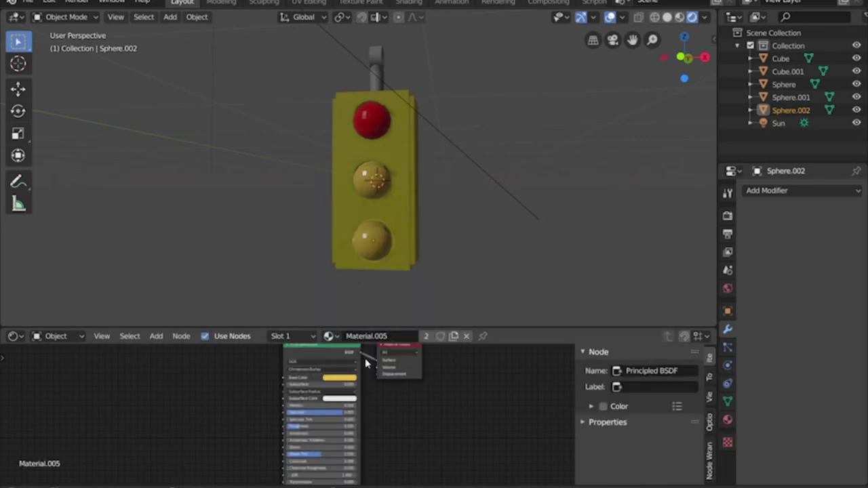
Step: Assign the yellow Material.004 back to the middle lens so it no longer shares the lowest lens's material
{"action": "left_click", "coordinate": [366, 196]}
{"action": "left_click", "coordinate": [330, 337]}
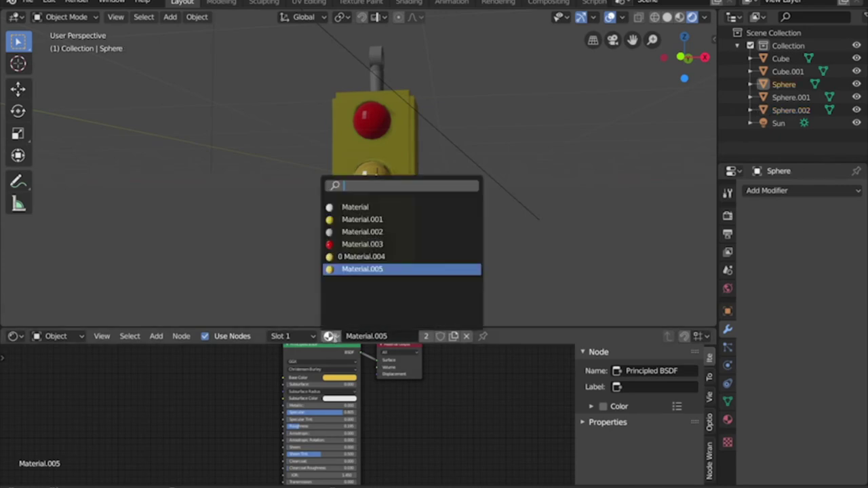
{"action": "left_click", "coordinate": [362, 257]}
Step: Select the lowest lens, set its material's base color to green, and darken it slightly
{"action": "left_click", "coordinate": [373, 242]}
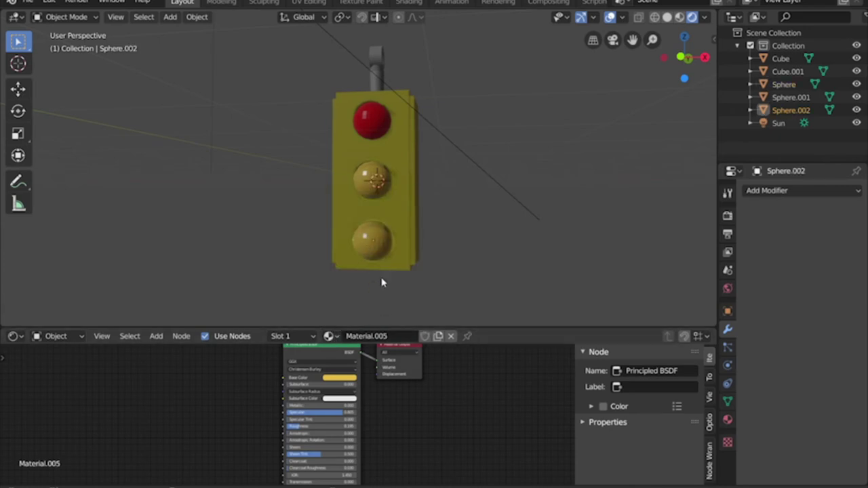
{"action": "left_click", "coordinate": [343, 378]}
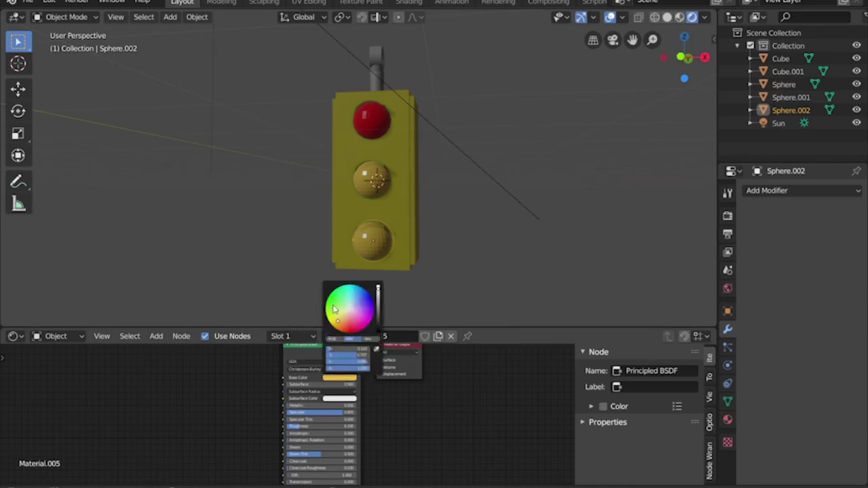
{"action": "left_click_drag", "start_coordinate": [339, 317], "coordinate": [334, 297]}
{"action": "left_click_drag", "start_coordinate": [378, 299], "coordinate": [378, 306]}
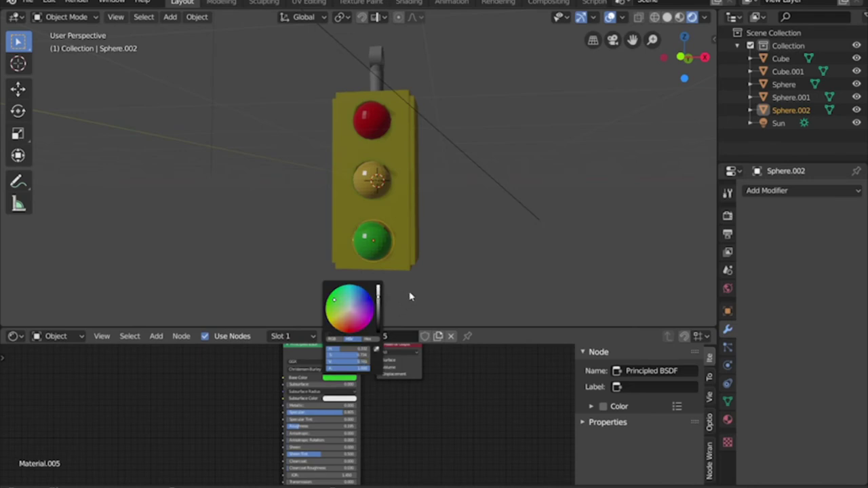
Step: Raise the transmission of the red upper lens material and of the yellow middle lens material to about 1.0
{"action": "middle_click_drag", "start_coordinate": [459, 268], "coordinate": [372, 227]}
{"action": "scroll", "coordinate": [399, 262], "scroll_direction": "down", "scroll_amount": 3}
{"action": "scroll", "coordinate": [399, 260], "scroll_direction": "up", "scroll_amount": 2}
{"action": "left_click", "coordinate": [360, 127]}
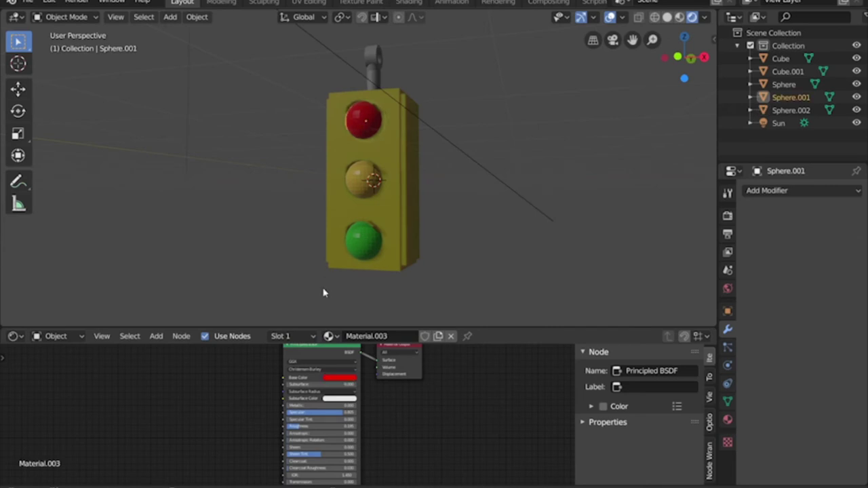
{"action": "middle_click_drag", "start_coordinate": [400, 438], "coordinate": [393, 395]}
{"action": "left_click_drag", "start_coordinate": [295, 410], "coordinate": [357, 408]}
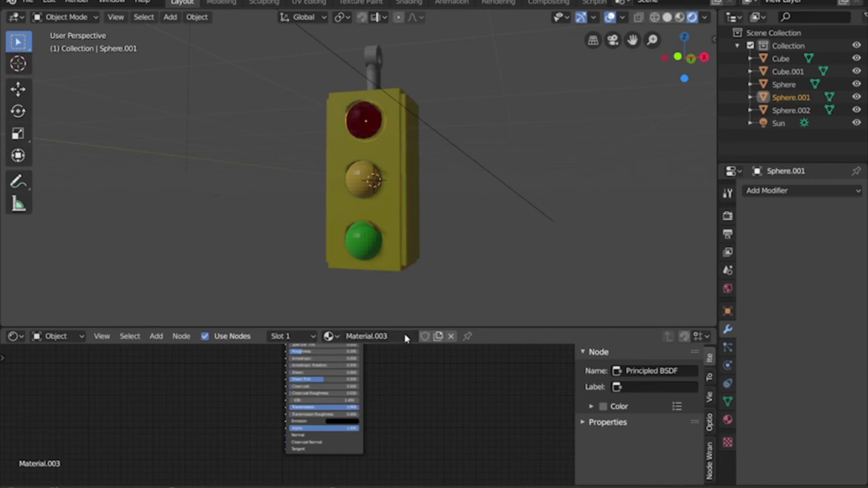
{"action": "left_click", "coordinate": [360, 191]}
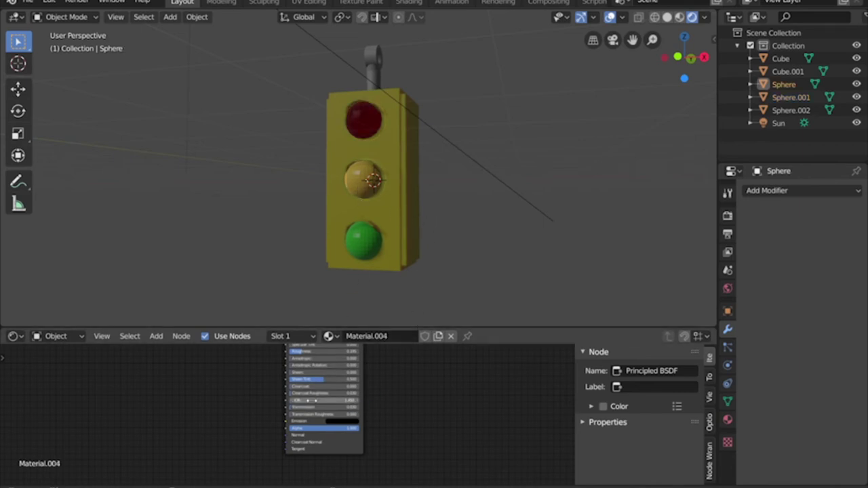
{"action": "left_click_drag", "start_coordinate": [300, 411], "coordinate": [358, 410]}
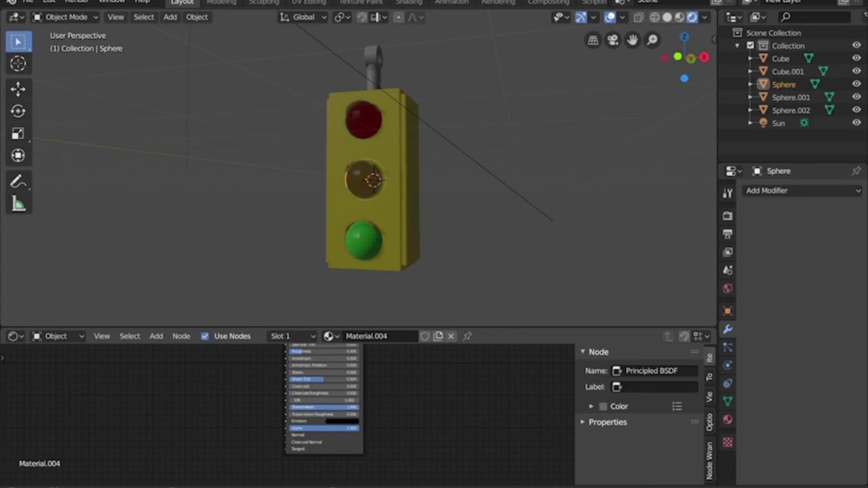
Step: Raise the transmission of the green lowest lens's material to 1.0
{"action": "left_click", "coordinate": [363, 241]}
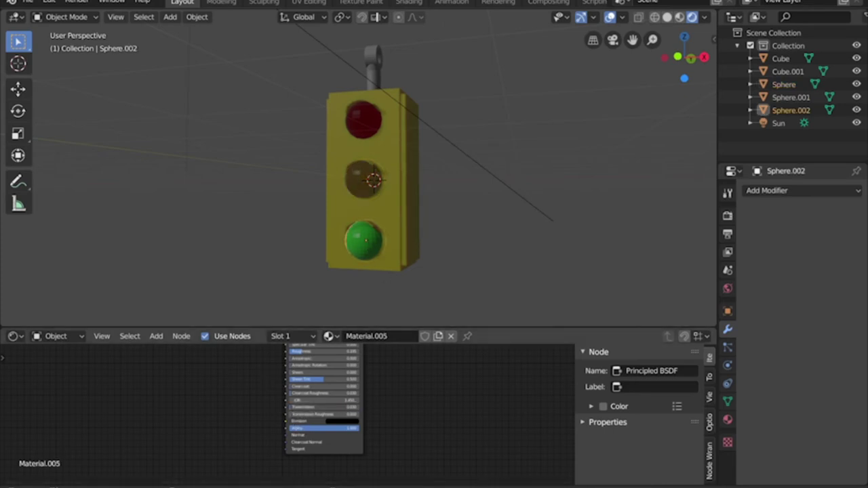
{"action": "left_click_drag", "start_coordinate": [298, 407], "coordinate": [358, 408]}
{"action": "mouse_move", "coordinate": [459, 232]}
{"action": "middle_mouse_down"}
{"action": "mouse_move", "coordinate": [495, 240]}
{"action": "mouse_move", "coordinate": [466, 241]}
{"action": "middle_mouse_up"}
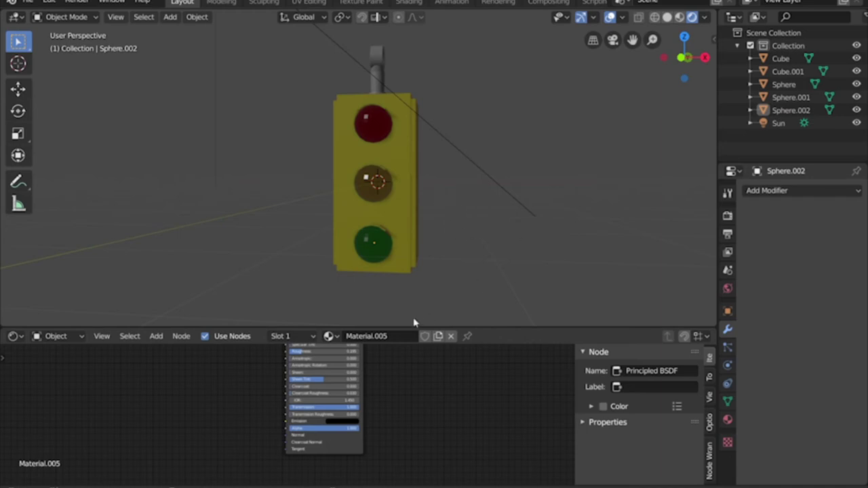
Step: Add an Emission shader node to the green lens's material and arrange it above the Principled BSDF node
{"action": "middle_click_drag", "start_coordinate": [238, 413], "coordinate": [272, 456]}
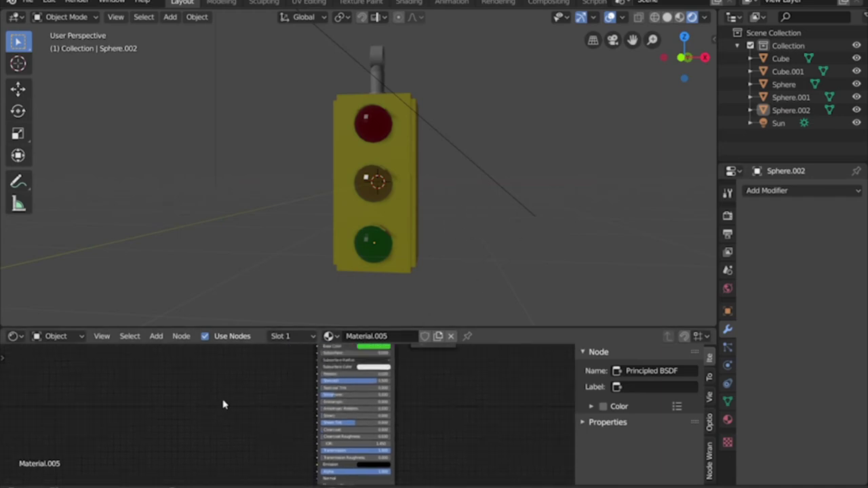
{"action": "key", "text": "shift+a"}
{"action": "mouse_move", "coordinate": [225, 405]}
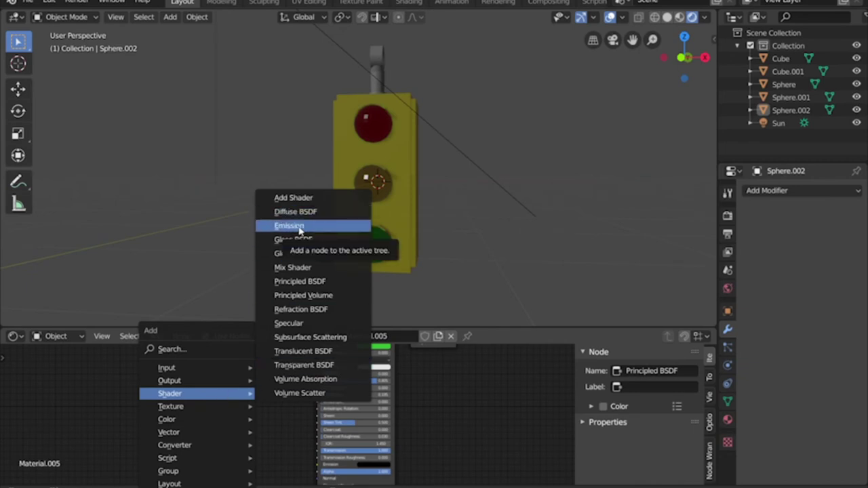
{"action": "left_click", "coordinate": [299, 231]}
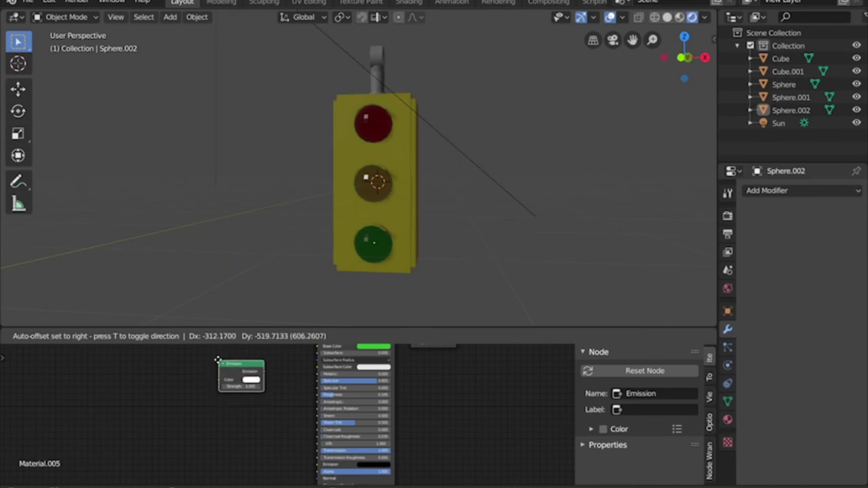
{"action": "left_click", "coordinate": [218, 358]}
{"action": "middle_click_drag", "start_coordinate": [291, 372], "coordinate": [288, 429]}
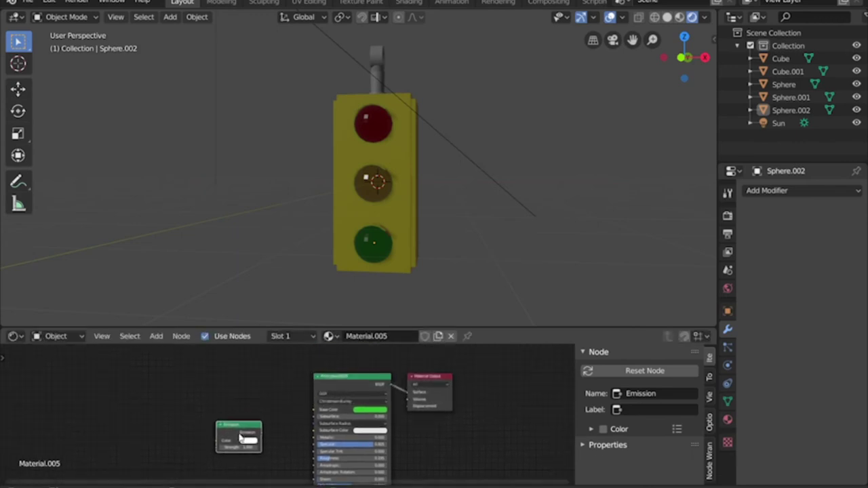
{"action": "left_click_drag", "start_coordinate": [241, 439], "coordinate": [272, 356]}
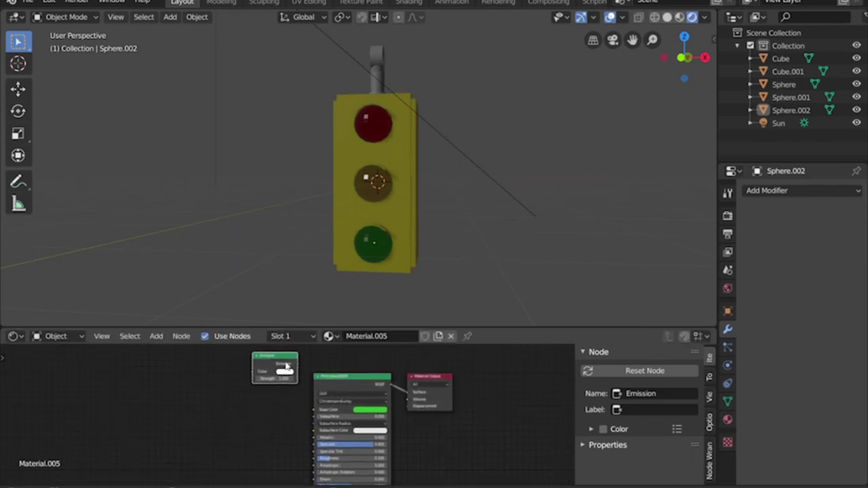
{"action": "left_click_drag", "start_coordinate": [342, 378], "coordinate": [260, 403]}
{"action": "left_click_drag", "start_coordinate": [271, 361], "coordinate": [286, 361]}
Step: Mix the Emission with the Principled BSDF through a Mix Shader and give the Emission the lens's green base color
{"action": "left_click", "coordinate": [339, 374]}
{"action": "key", "text": "shift+a"}
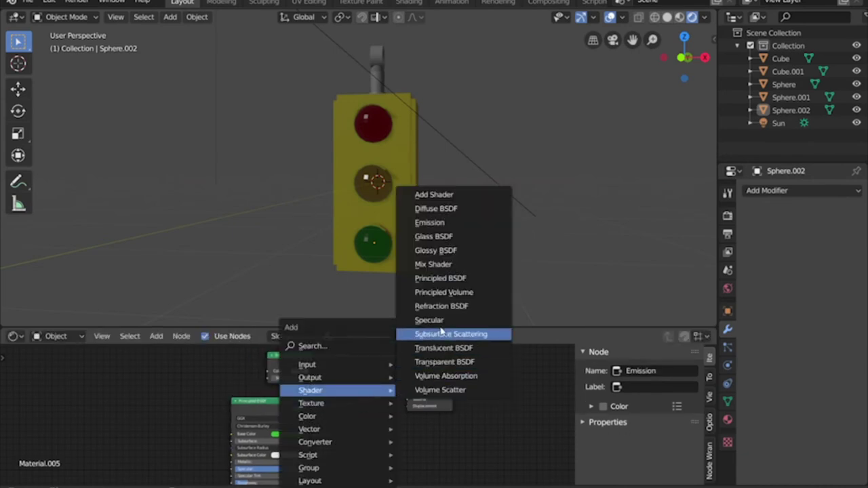
{"action": "left_click", "coordinate": [434, 265]}
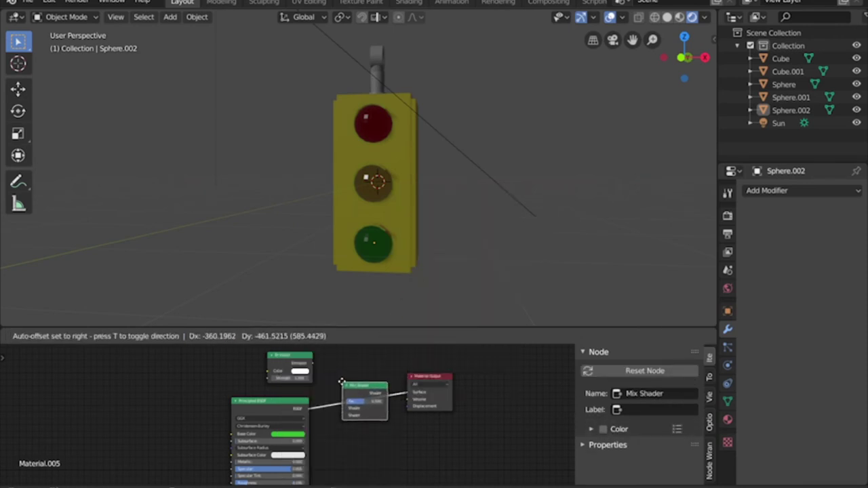
{"action": "left_click", "coordinate": [344, 383]}
{"action": "left_click_drag", "start_coordinate": [312, 363], "coordinate": [336, 407]}
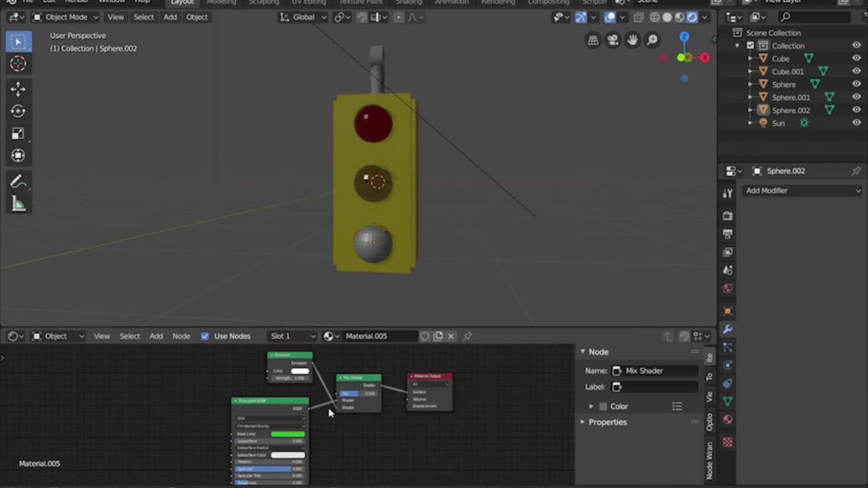
{"action": "left_click", "coordinate": [298, 377]}
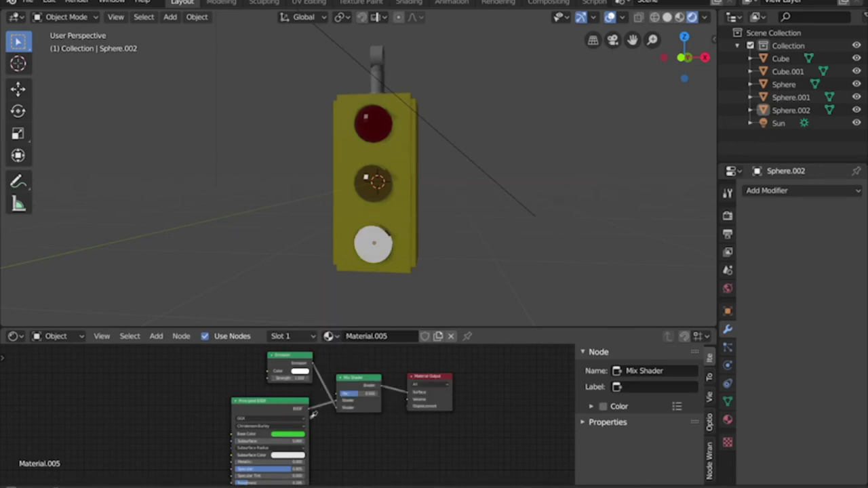
{"action": "left_click_drag", "start_coordinate": [294, 432], "coordinate": [298, 372]}
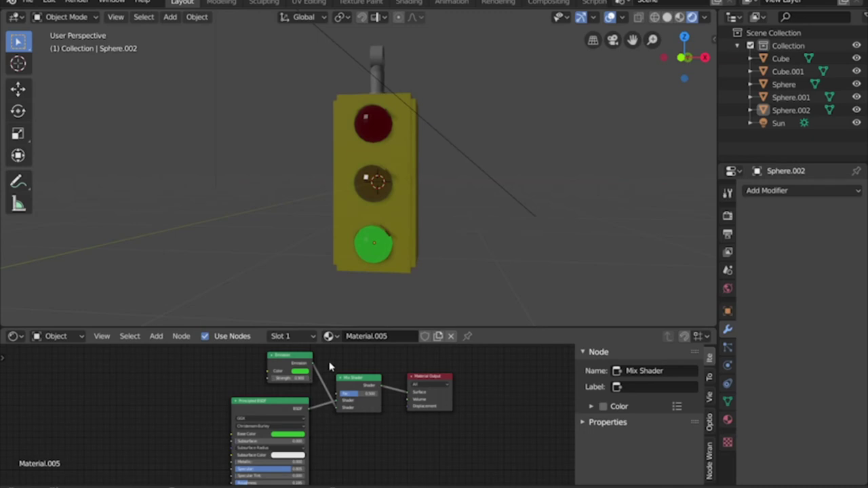
Step: Delete the green lens's Emission and Mix Shader nodes and reconnect the Principled BSDF to the Material Output
{"action": "left_click", "coordinate": [290, 369]}
{"action": "key", "text": "x"}
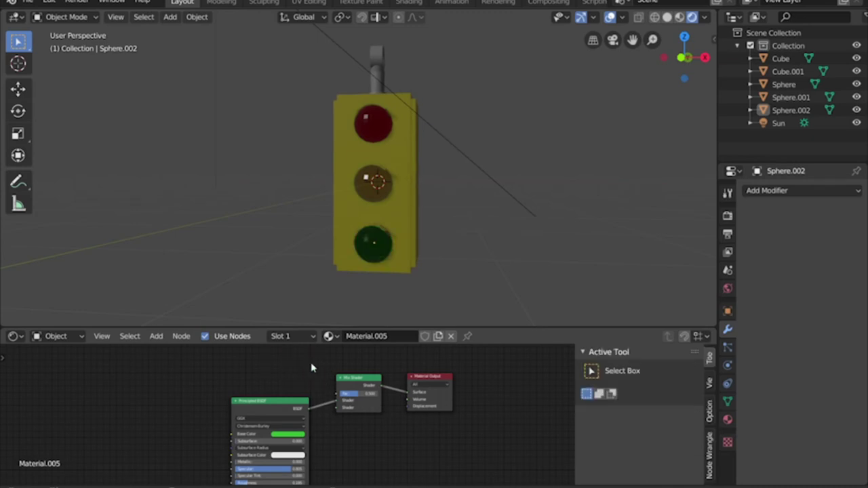
{"action": "left_click", "coordinate": [349, 387]}
{"action": "key", "text": "x"}
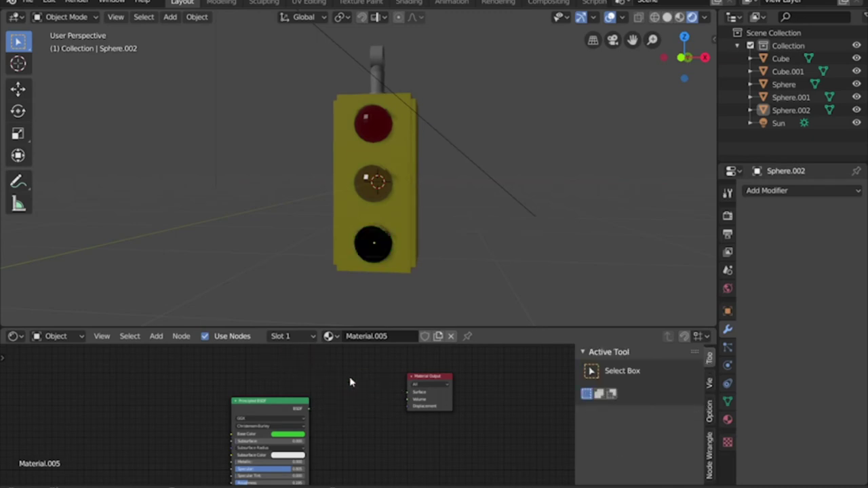
{"action": "left_click_drag", "start_coordinate": [307, 412], "coordinate": [407, 398]}
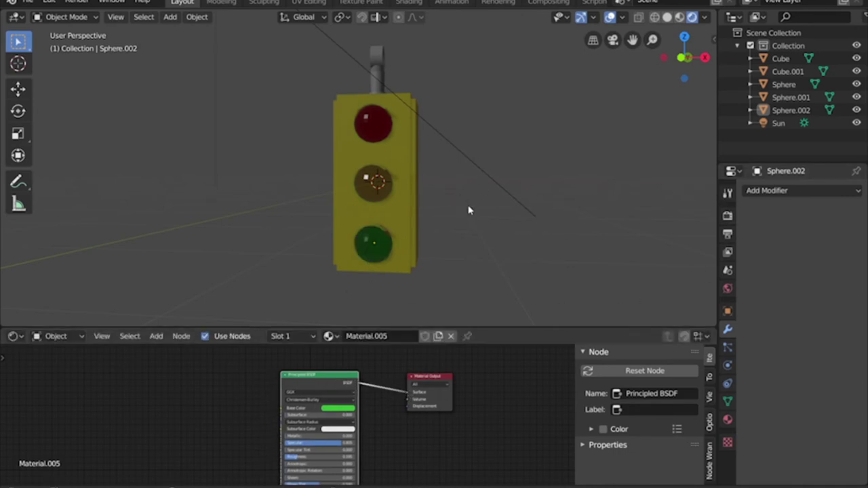
Step: Add a point light and move it along Y to about -0.94 m, at the middle lens
{"action": "key", "text": "shift+a"}
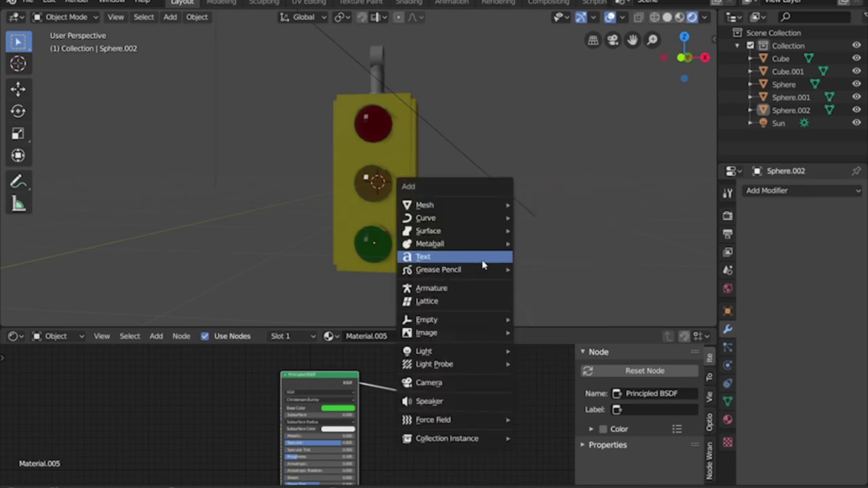
{"action": "mouse_move", "coordinate": [454, 358]}
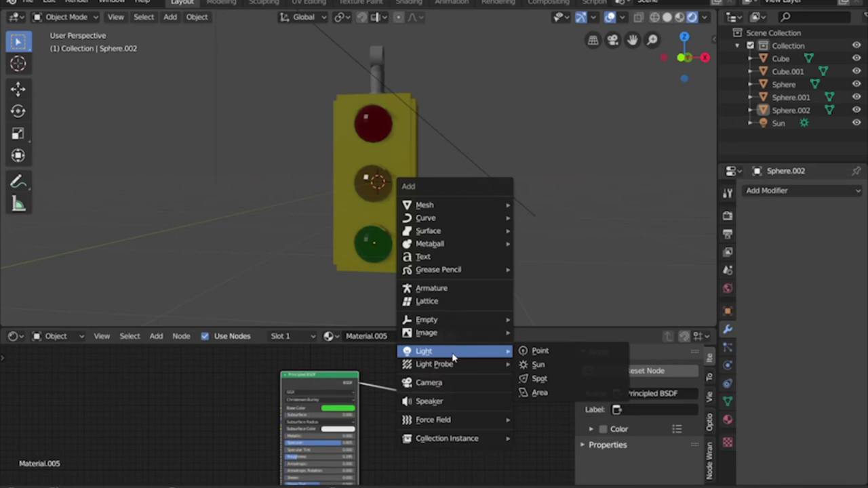
{"action": "left_click", "coordinate": [536, 351]}
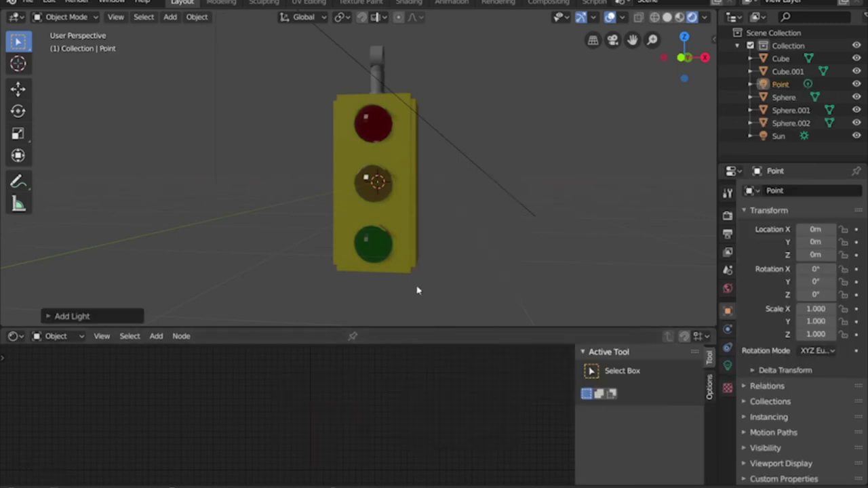
{"action": "middle_click_drag", "start_coordinate": [405, 268], "coordinate": [490, 238]}
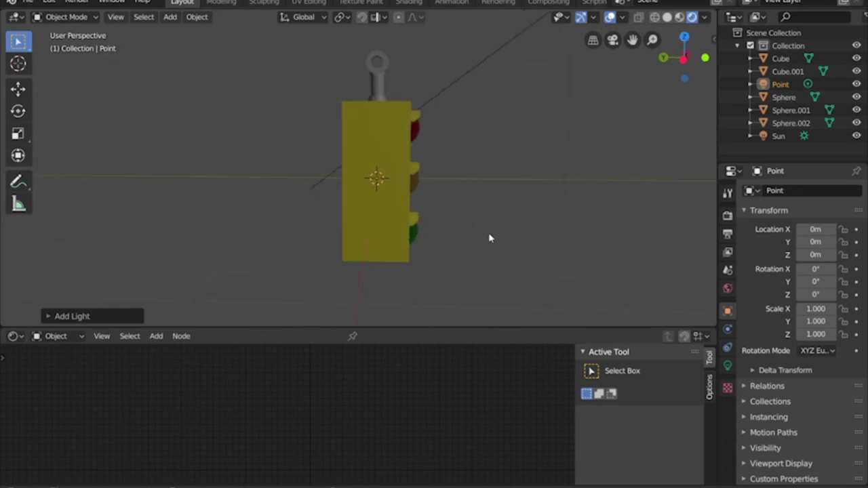
{"action": "key", "text": "g"}
{"action": "key", "text": "y"}
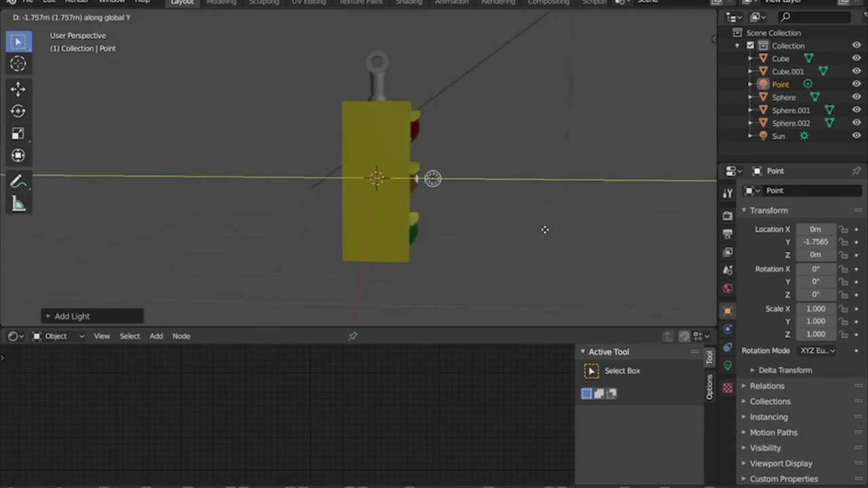
{"action": "left_click", "coordinate": [520, 231]}
Step: Duplicate the point light and move the copy up along Z by about 1.62 m to the red upper lens
{"action": "middle_click_drag", "start_coordinate": [519, 234], "coordinate": [443, 217]}
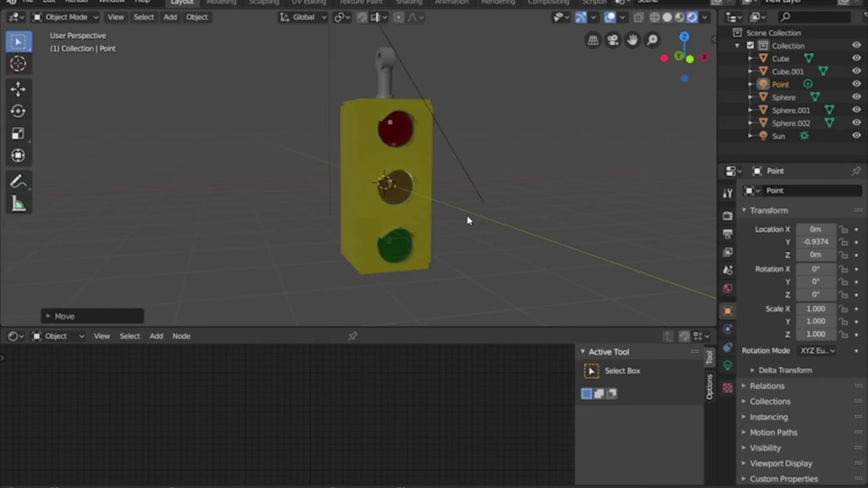
{"action": "key", "text": "shift+d"}
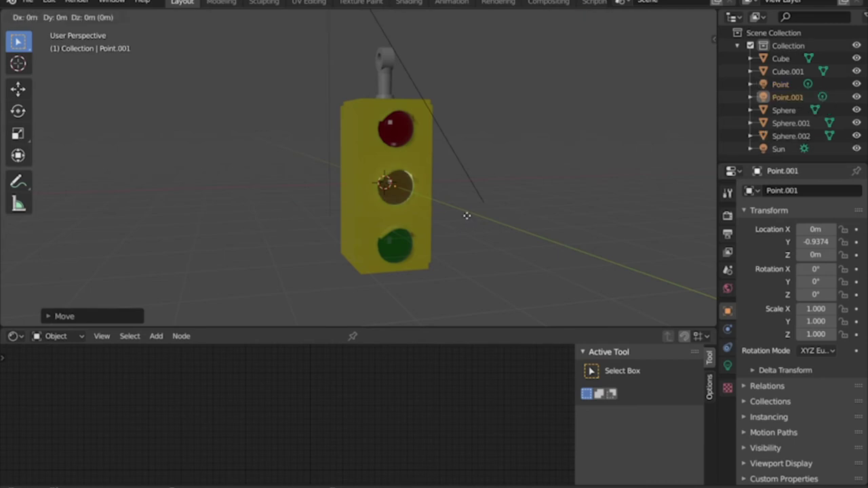
{"action": "right_click", "coordinate": [466, 216]}
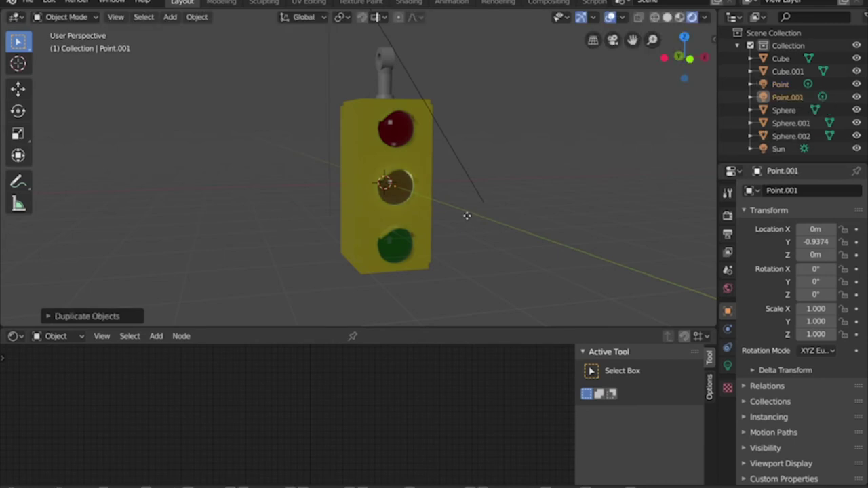
{"action": "key", "text": "g"}
{"action": "key", "text": "z"}
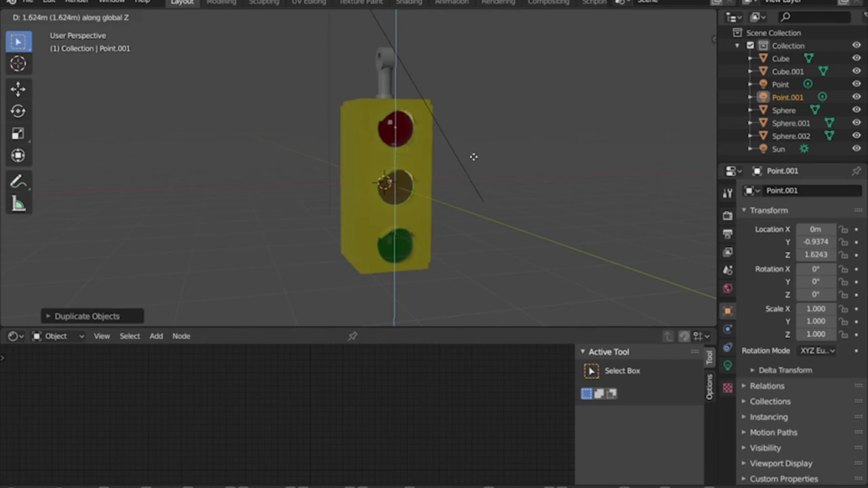
{"action": "left_click", "coordinate": [473, 157]}
Step: Duplicate the upper point light and move the copy down to about -1.66 m in Z, at the green lens
{"action": "key", "text": "KP_1"}
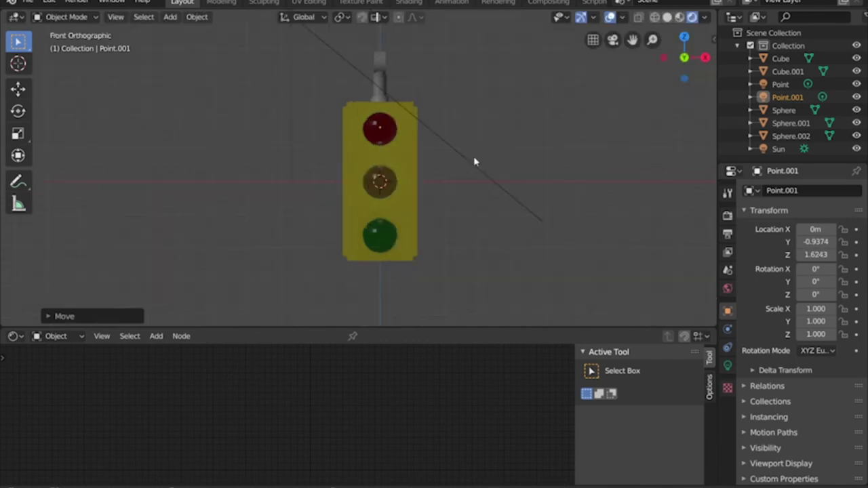
{"action": "key", "text": "shift+d"}
{"action": "right_click", "coordinate": [444, 188]}
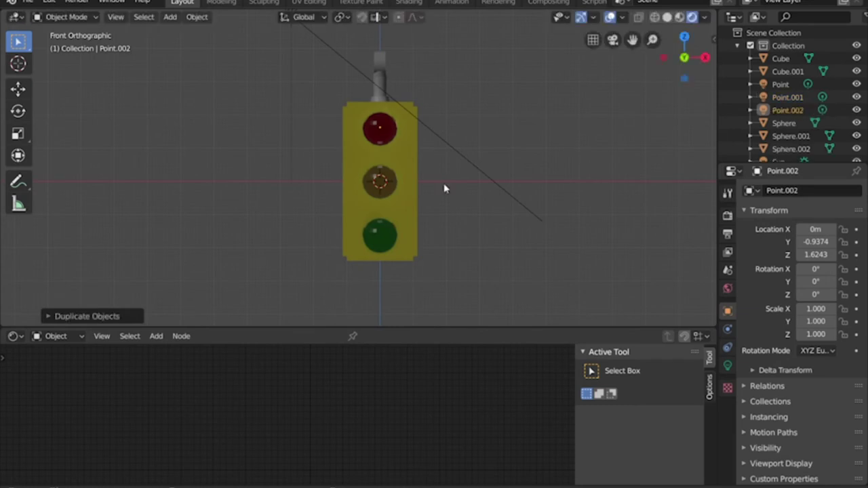
{"action": "key", "text": "g"}
{"action": "key", "text": "z"}
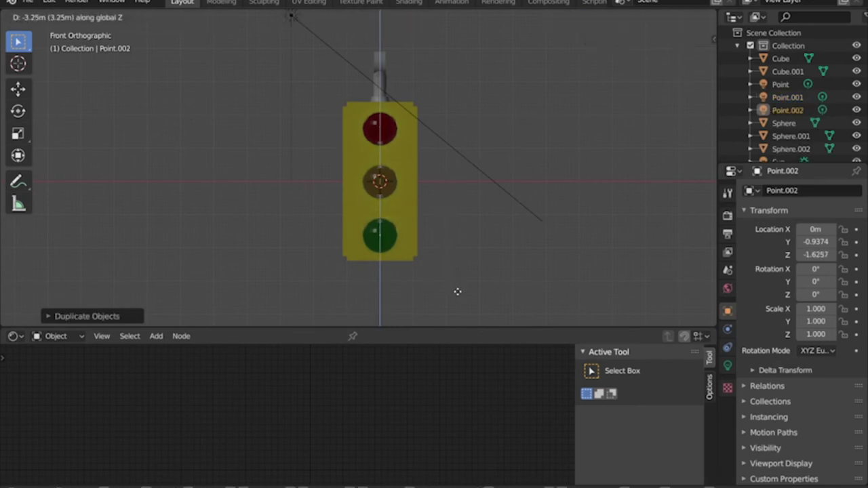
{"action": "left_click", "coordinate": [457, 293]}
Step: Select the red upper lens and enable Screen Space Refraction in its material settings
{"action": "middle_click_drag", "start_coordinate": [415, 212], "coordinate": [512, 224]}
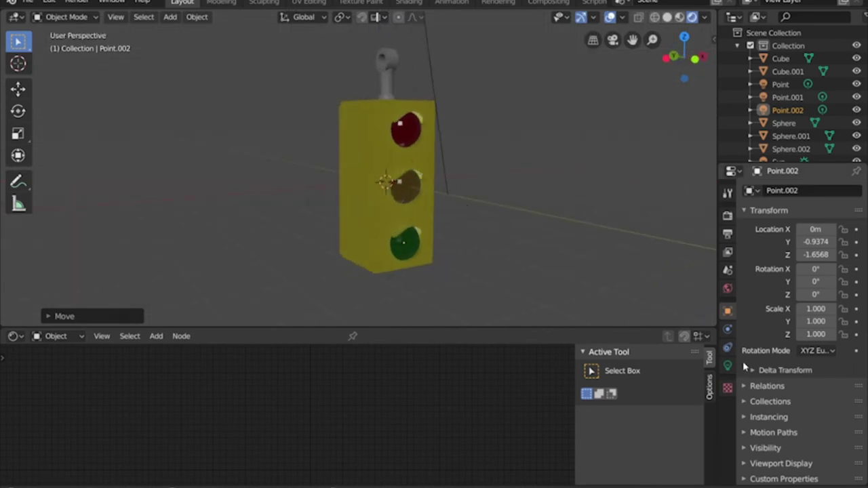
{"action": "left_click", "coordinate": [411, 136]}
{"action": "left_click", "coordinate": [400, 139]}
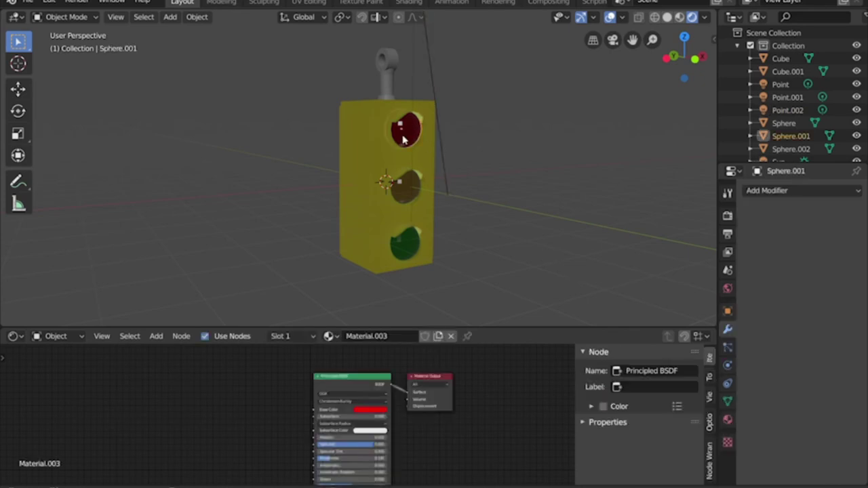
{"action": "left_click", "coordinate": [728, 421]}
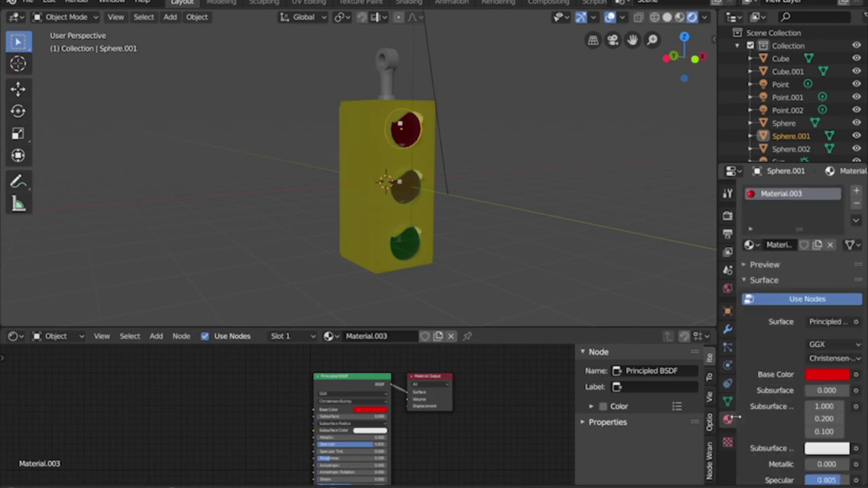
{"action": "left_click", "coordinate": [744, 281]}
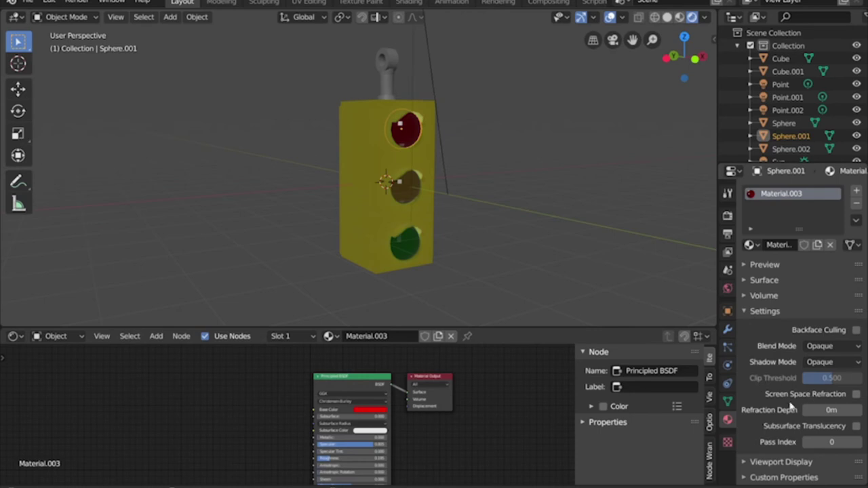
{"action": "left_click", "coordinate": [857, 394]}
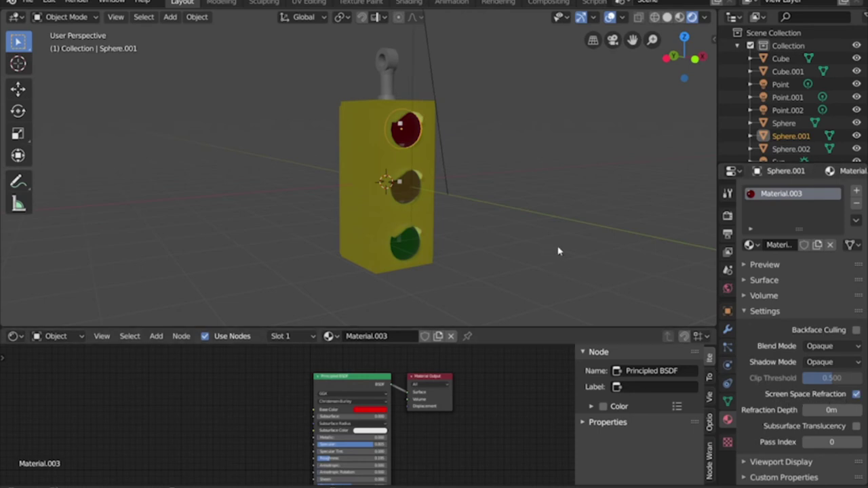
{"action": "middle_click_drag", "start_coordinate": [544, 200], "coordinate": [492, 192]}
{"action": "middle_click_drag", "start_coordinate": [466, 268], "coordinate": [496, 237], "text": "shift"}
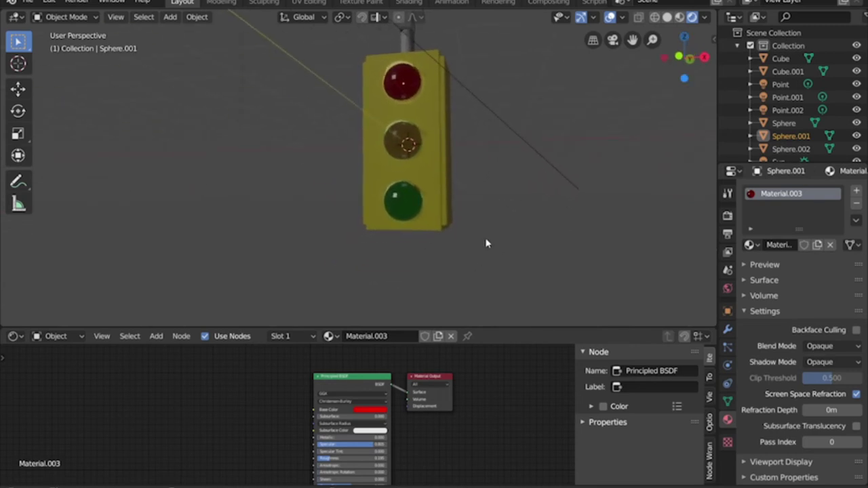
{"action": "scroll", "coordinate": [407, 428], "scroll_direction": "down", "scroll_amount": 3}
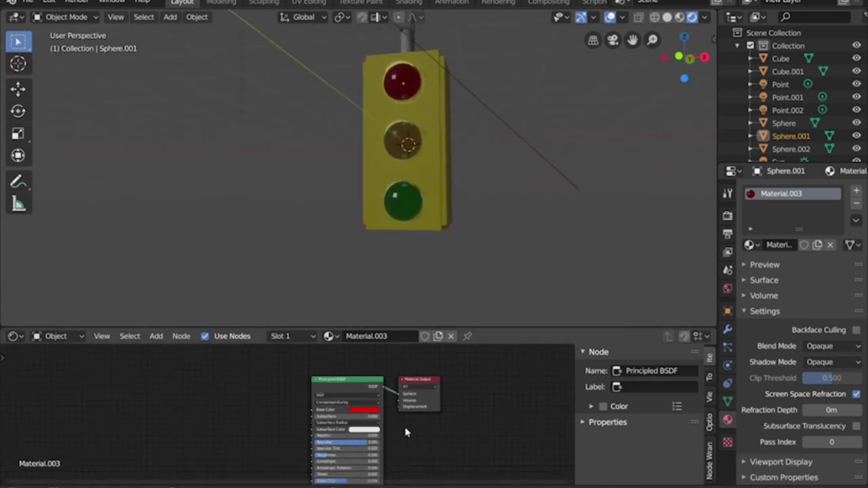
{"action": "middle_click_drag", "start_coordinate": [389, 449], "coordinate": [420, 397]}
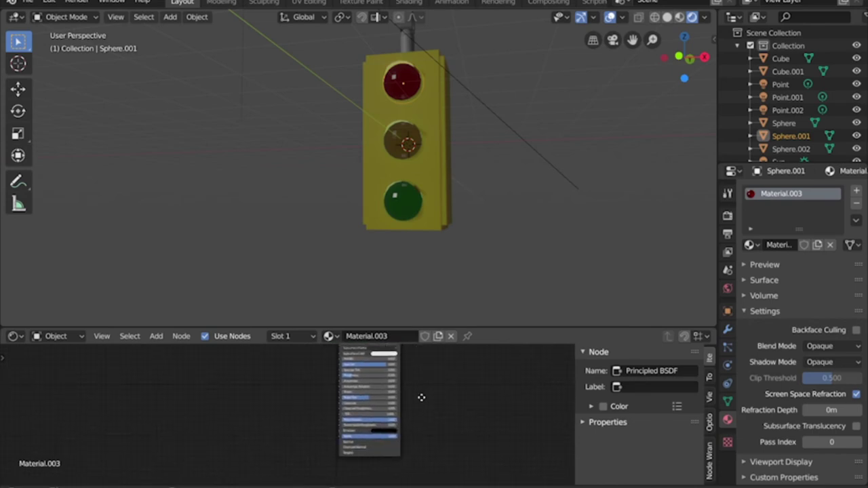
Step: Raise the Roughness of the red lens material to about 0.25
{"action": "scroll", "coordinate": [365, 383], "scroll_direction": "up", "scroll_amount": 1}
{"action": "scroll", "coordinate": [364, 384], "scroll_direction": "up", "scroll_amount": 2}
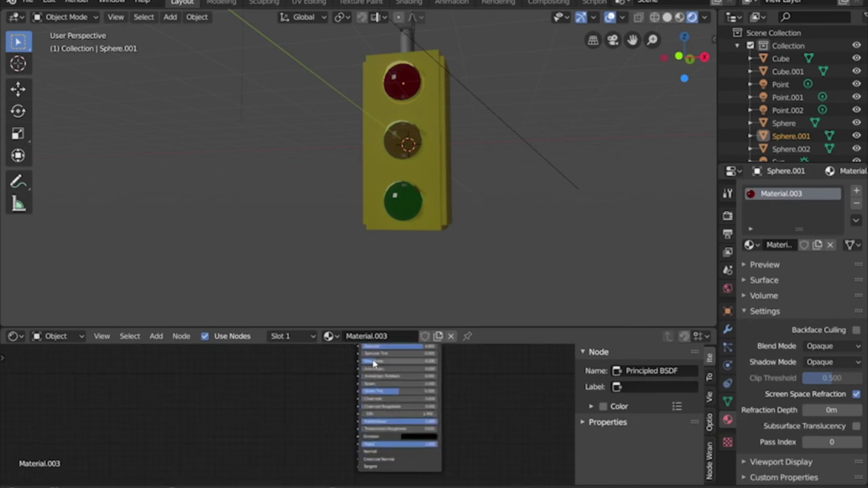
{"action": "left_click_drag", "start_coordinate": [373, 364], "coordinate": [385, 364]}
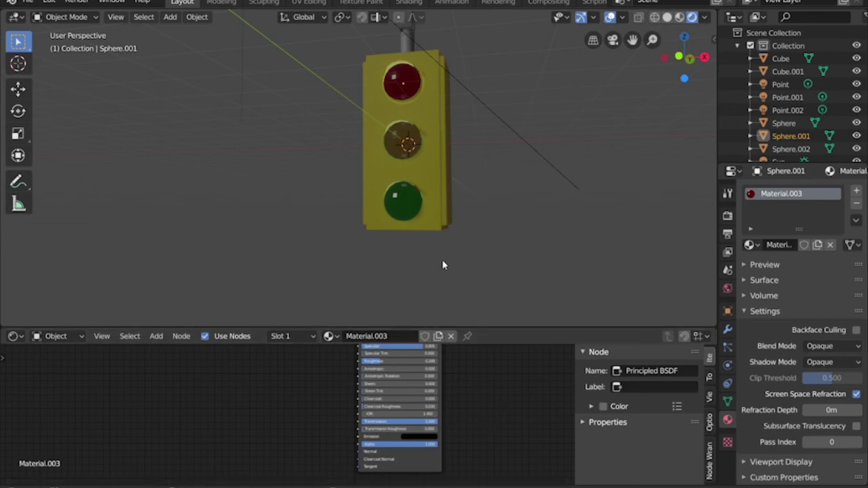
Step: Enable Screen Space Refraction in the material settings of the yellow middle lens and the green lower lens
{"action": "middle_click_drag", "start_coordinate": [457, 250], "coordinate": [429, 235]}
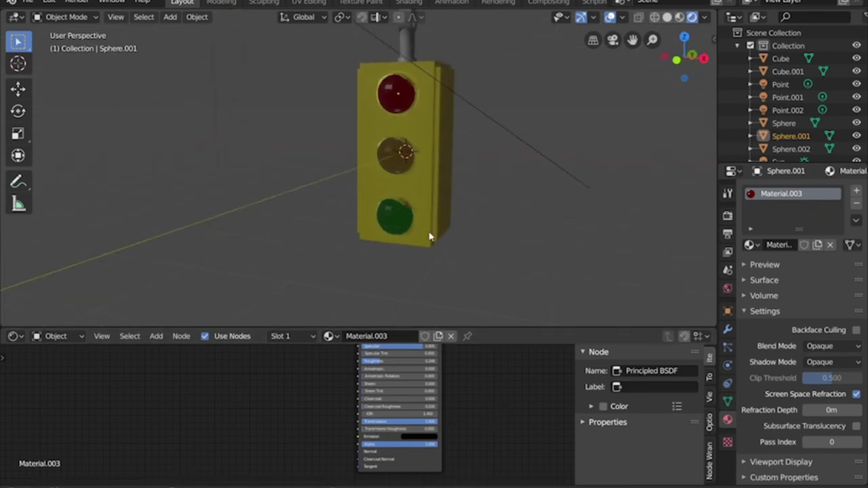
{"action": "left_click", "coordinate": [394, 163]}
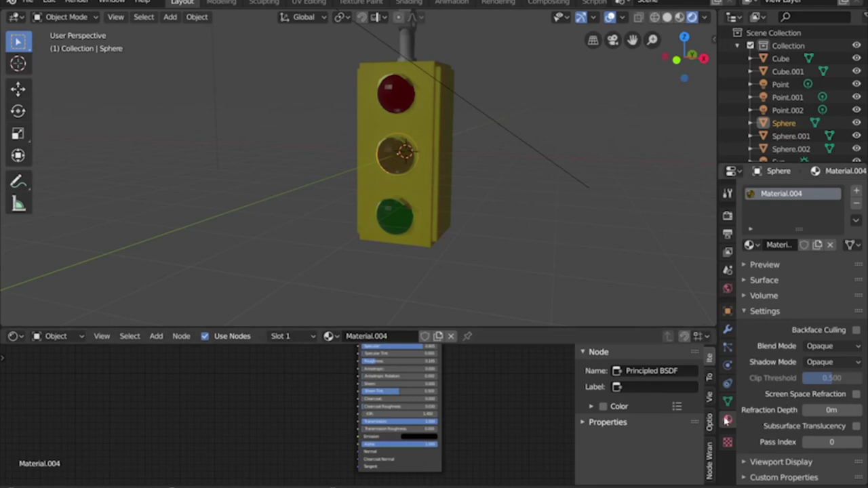
{"action": "left_click", "coordinate": [857, 394]}
{"action": "left_click", "coordinate": [406, 233]}
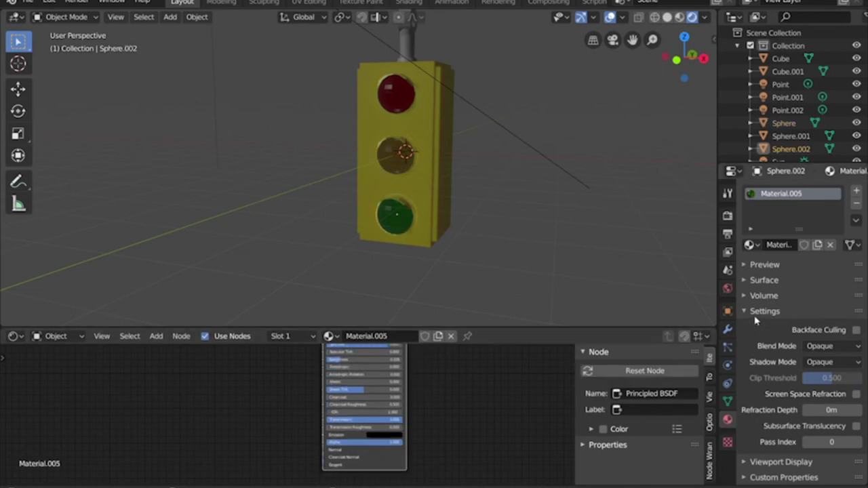
{"action": "left_click", "coordinate": [857, 395]}
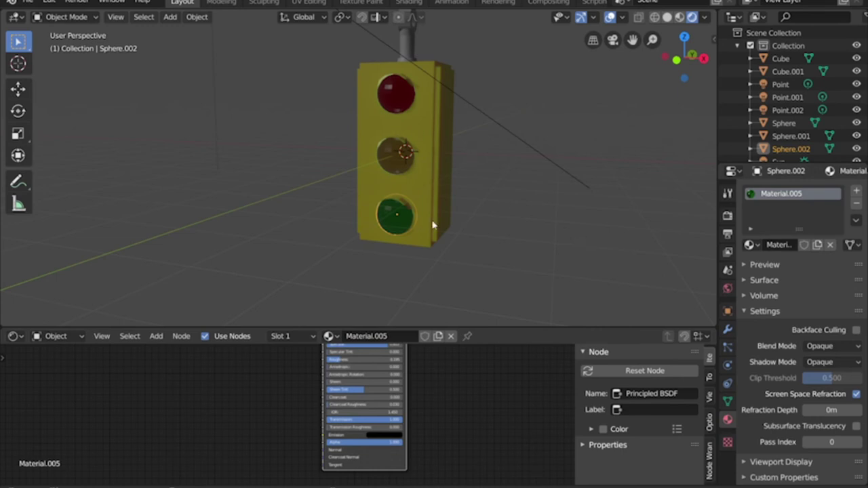
Step: Hide the yellow housing and select the point light inside the green lens
{"action": "middle_click_drag", "start_coordinate": [423, 238], "coordinate": [489, 226]}
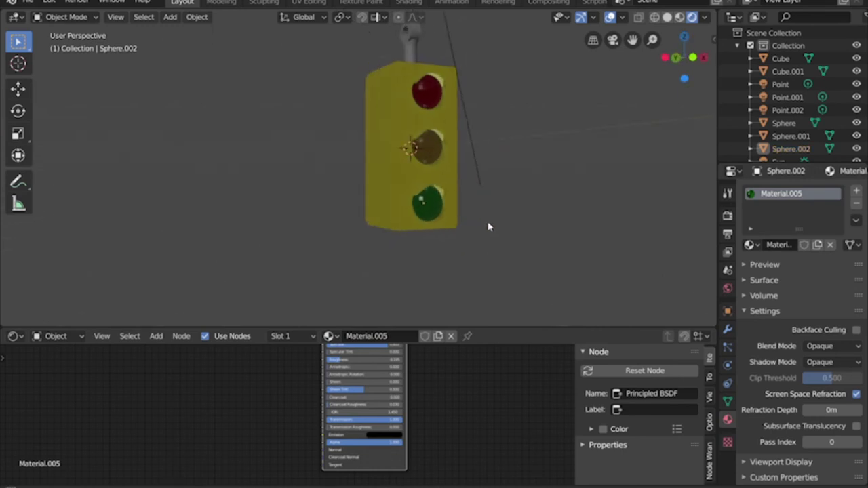
{"action": "middle_click_drag", "start_coordinate": [420, 209], "coordinate": [419, 211]}
{"action": "left_click", "coordinate": [415, 215]}
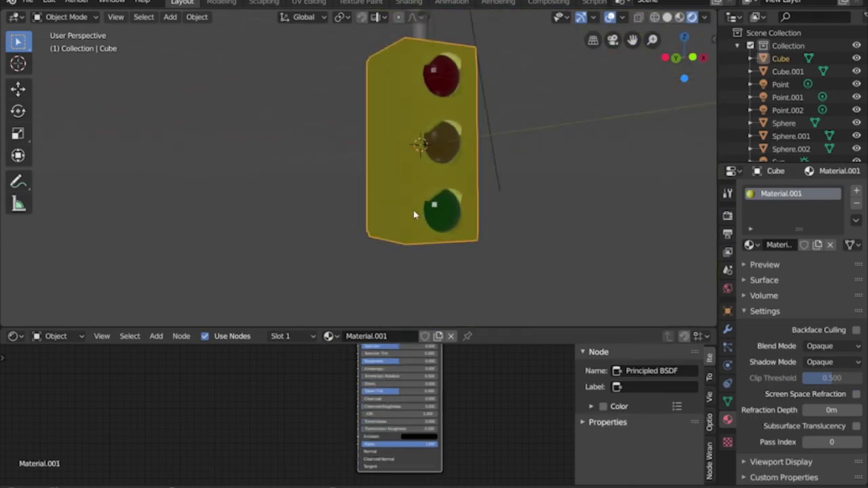
{"action": "key", "text": "h"}
{"action": "middle_click_drag", "start_coordinate": [413, 213], "coordinate": [474, 209]}
{"action": "left_click", "coordinate": [357, 206]}
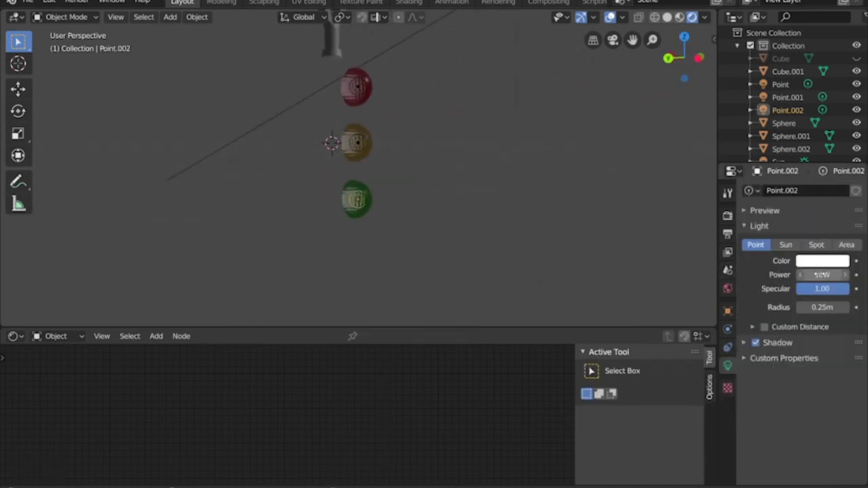
Step: Set the green lens light's power to 1000 W and unhide the housing
{"action": "left_click", "coordinate": [818, 275]}
{"action": "type", "text": "10"}
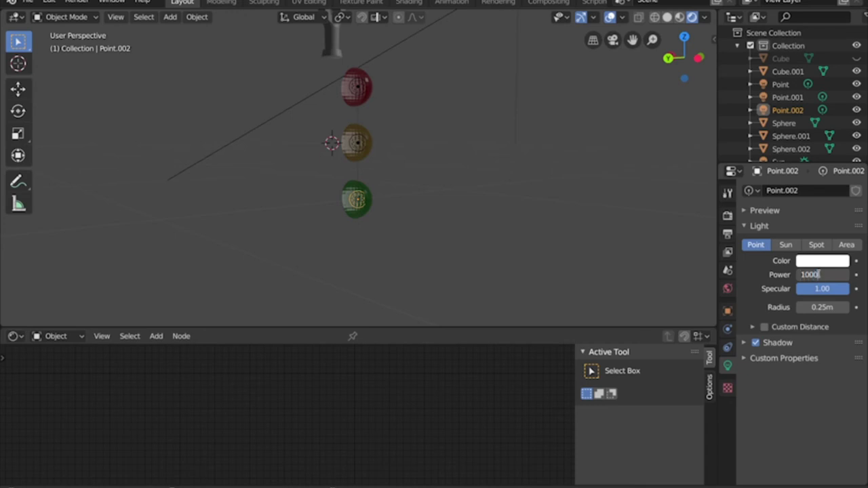
{"action": "key", "text": "Return"}
{"action": "middle_click_drag", "start_coordinate": [533, 180], "coordinate": [481, 225]}
{"action": "key", "text": "alt+h"}
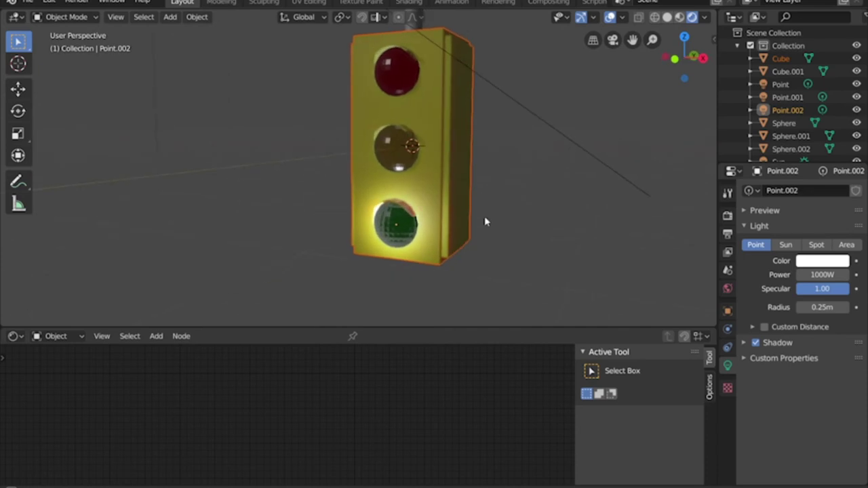
Step: Sample the green lens in the viewport as the color of its point light
{"action": "left_click", "coordinate": [823, 260]}
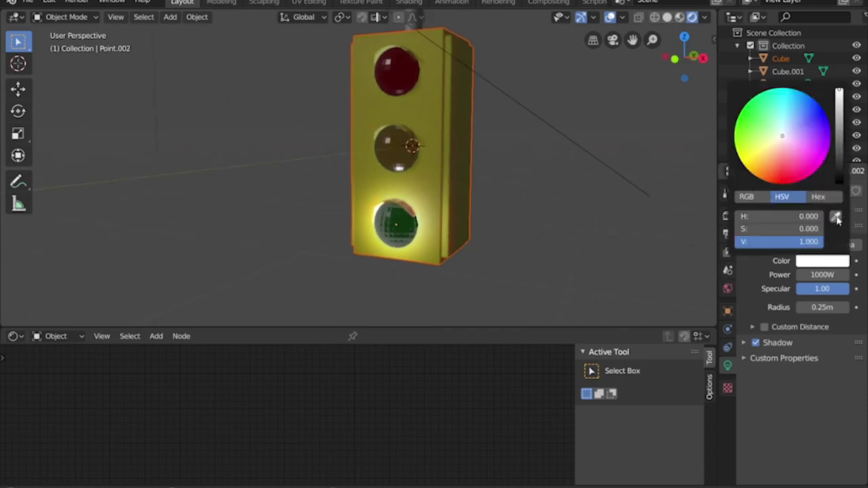
{"action": "left_click", "coordinate": [390, 219]}
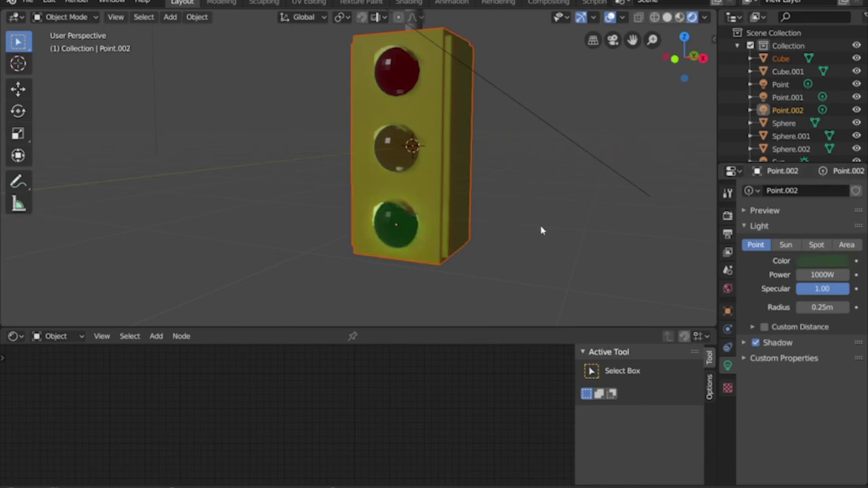
{"action": "middle_click_drag", "start_coordinate": [502, 241], "coordinate": [533, 235]}
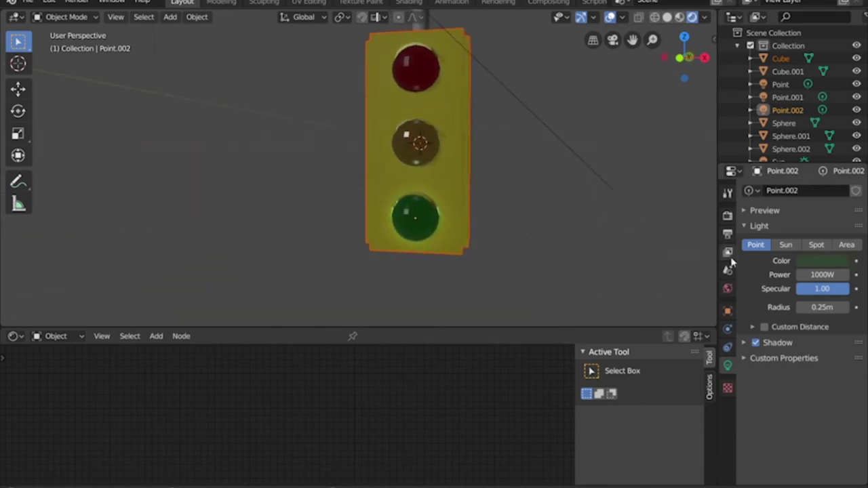
Step: Set the power of the green lens light to 5000 W
{"action": "left_click", "coordinate": [822, 275]}
{"action": "type", "text": "5"}
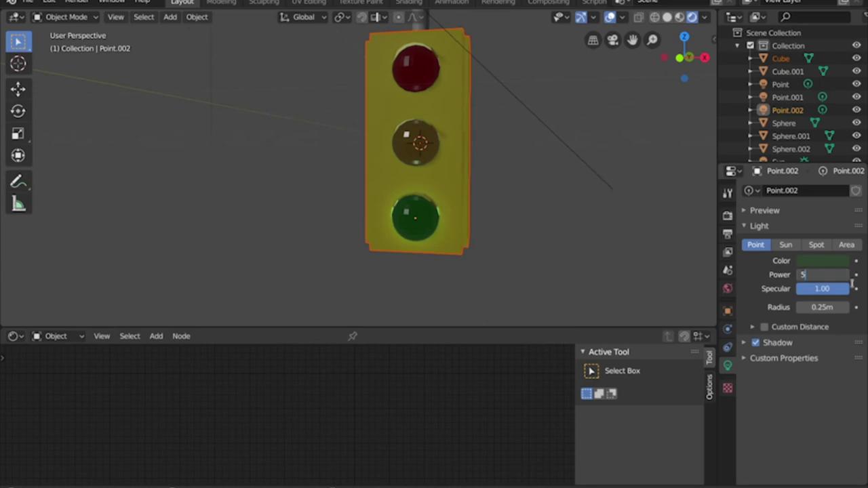
{"action": "key", "text": "Return"}
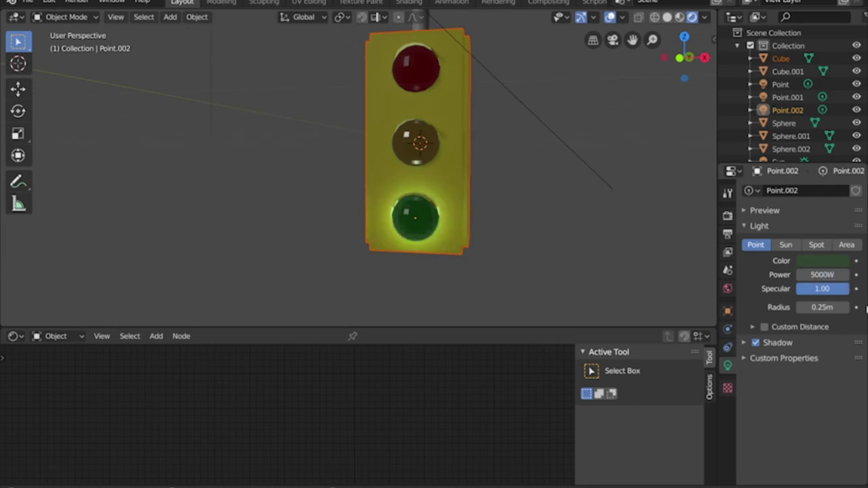
{"action": "scroll", "coordinate": [509, 215], "scroll_direction": "down", "scroll_amount": 4}
{"action": "mouse_move", "coordinate": [509, 215]}
{"action": "middle_mouse_down"}
{"action": "mouse_move", "coordinate": [463, 214]}
{"action": "mouse_move", "coordinate": [543, 219]}
{"action": "mouse_move", "coordinate": [517, 218]}
{"action": "middle_mouse_up"}
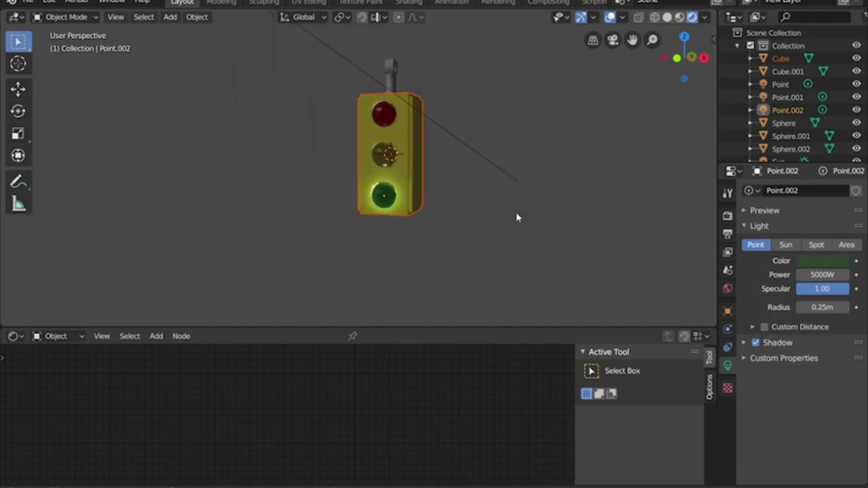
{"action": "middle_click_drag", "start_coordinate": [444, 217], "coordinate": [392, 221]}
Step: On the green lens material, set Specular to about 0.55, Roughness to about 0.3 and Sheen Tint to 0, and raise the IOR to about 25
{"action": "left_click", "coordinate": [456, 221]}
{"action": "middle_click_drag", "start_coordinate": [388, 220], "coordinate": [434, 226]}
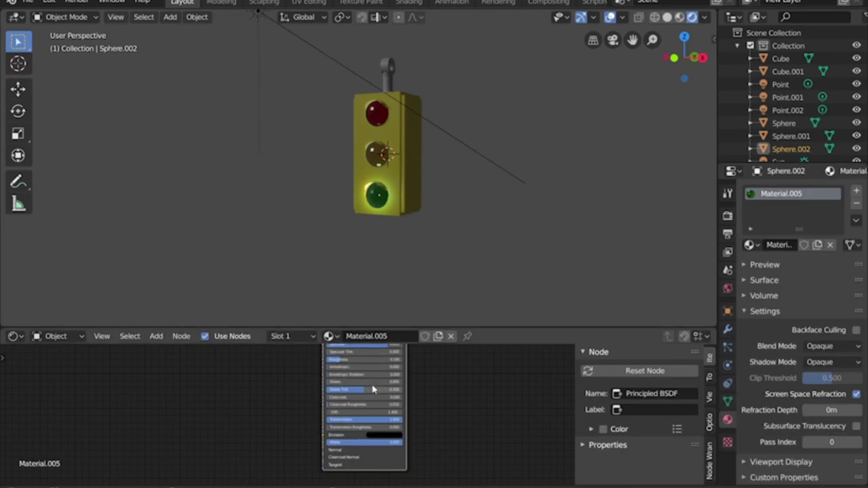
{"action": "scroll", "coordinate": [382, 373], "scroll_direction": "up", "scroll_amount": 2, "text": "shift"}
{"action": "mouse_move", "coordinate": [382, 371]}
{"action": "left_mouse_down"}
{"action": "mouse_move", "coordinate": [359, 371]}
{"action": "mouse_move", "coordinate": [351, 382]}
{"action": "left_mouse_up"}
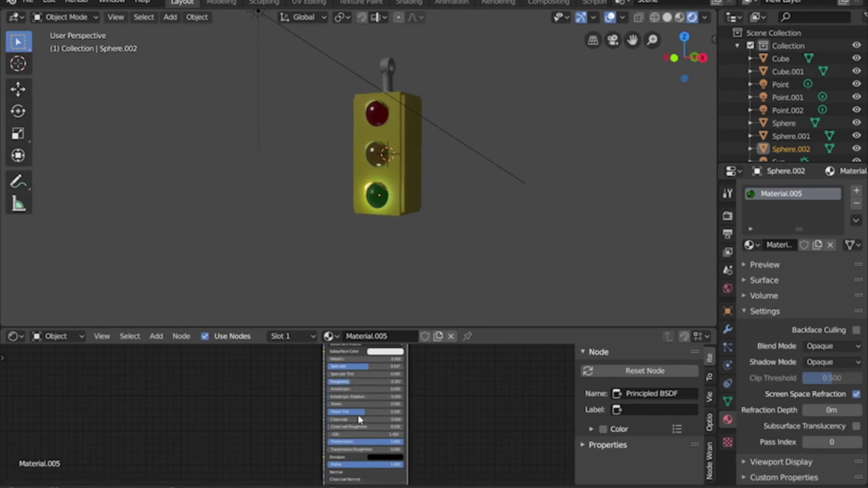
{"action": "left_click_drag", "start_coordinate": [362, 411], "coordinate": [339, 412]}
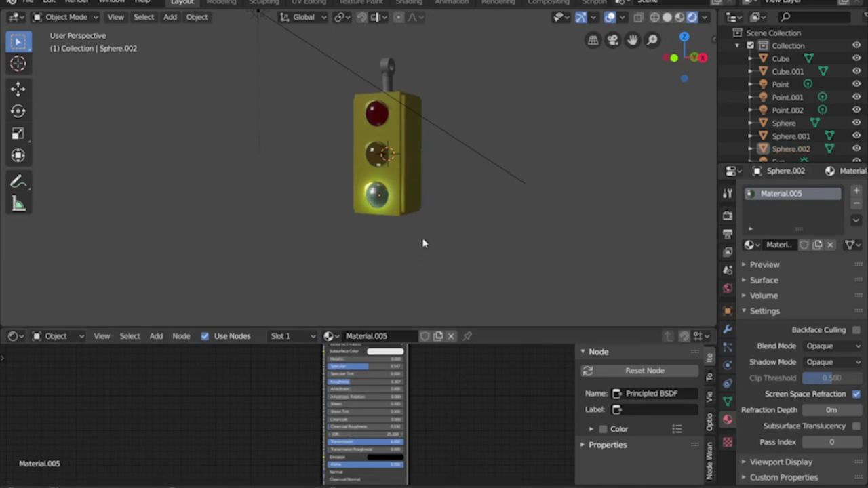
Step: On the yellow middle lens material, set Sheen Tint to 0 and raise the IOR far above its default
{"action": "left_click", "coordinate": [375, 157]}
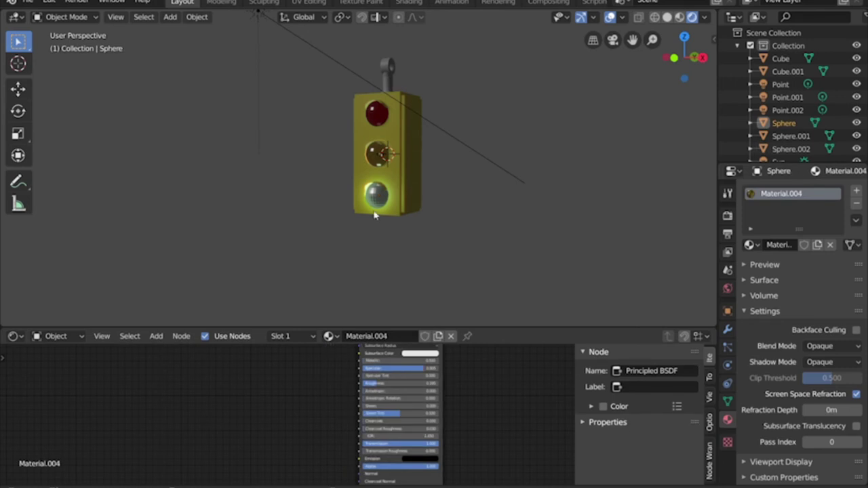
{"action": "left_click_drag", "start_coordinate": [399, 413], "coordinate": [366, 413]}
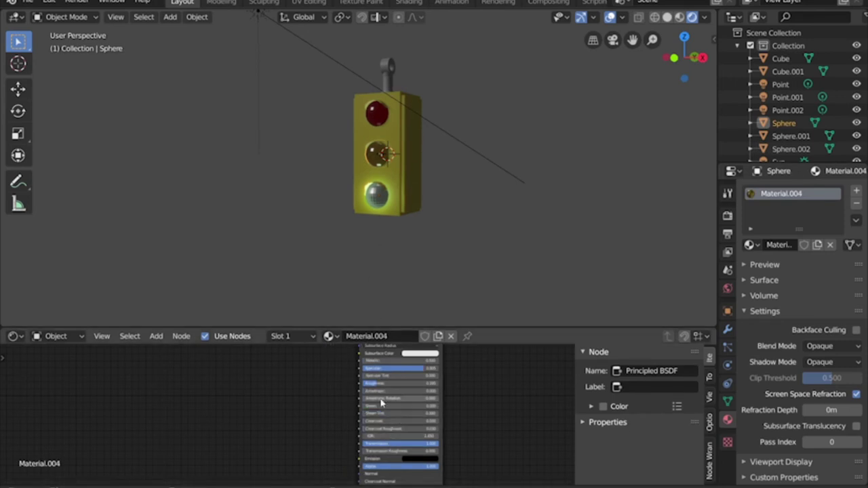
{"action": "left_click", "coordinate": [400, 436]}
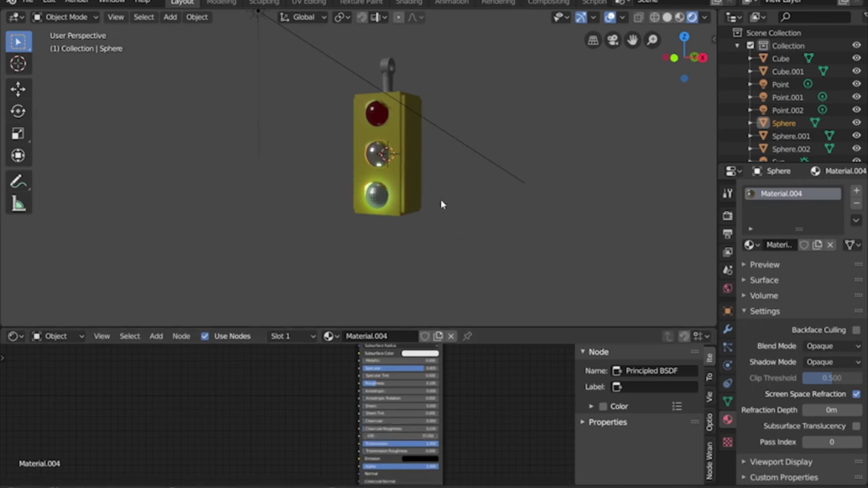
Step: Raise the IOR of the red upper lens material to about 27.75
{"action": "middle_click_drag", "start_coordinate": [440, 199], "coordinate": [420, 204]}
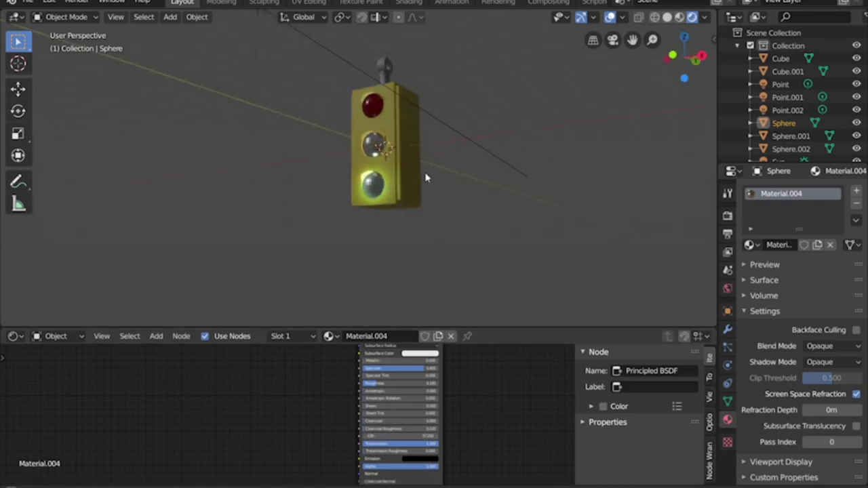
{"action": "left_click", "coordinate": [371, 106]}
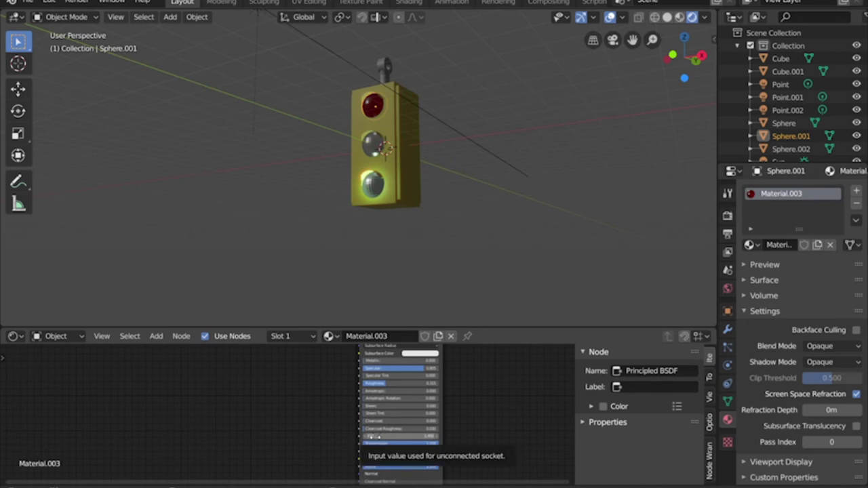
{"action": "left_click_drag", "start_coordinate": [376, 435], "coordinate": [378, 420]}
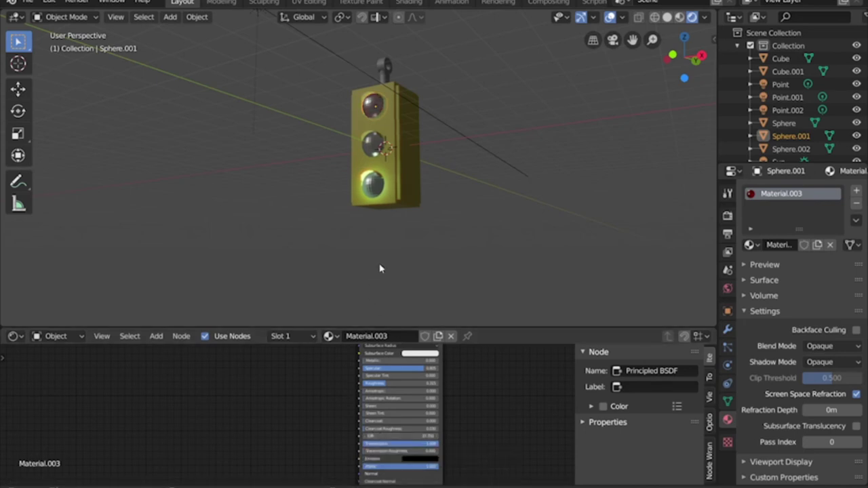
Step: Hide the yellow housing to expose the lenses and their point lights
{"action": "middle_click_drag", "start_coordinate": [380, 267], "coordinate": [406, 233]}
{"action": "middle_click_drag", "start_coordinate": [346, 163], "coordinate": [443, 188]}
{"action": "middle_click_drag", "start_coordinate": [386, 179], "coordinate": [406, 185]}
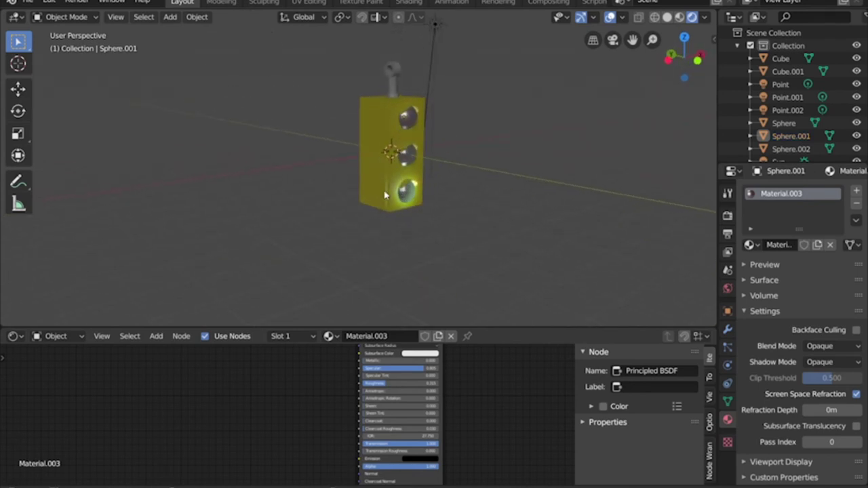
{"action": "left_click", "coordinate": [378, 169]}
{"action": "key", "text": "h"}
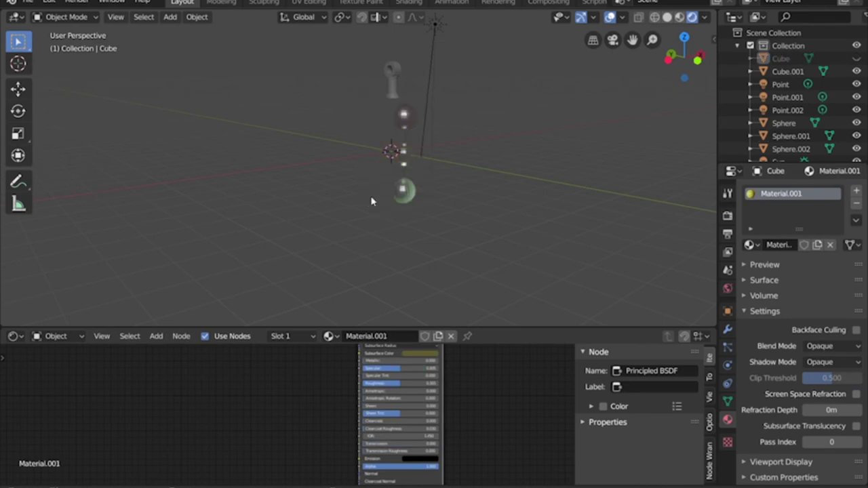
Step: Set the color of the green lens's point light to a bright saturated green with H 0.340, S 1.000 and V 0.749
{"action": "middle_click_drag", "start_coordinate": [374, 199], "coordinate": [414, 202]}
{"action": "left_click", "coordinate": [375, 190]}
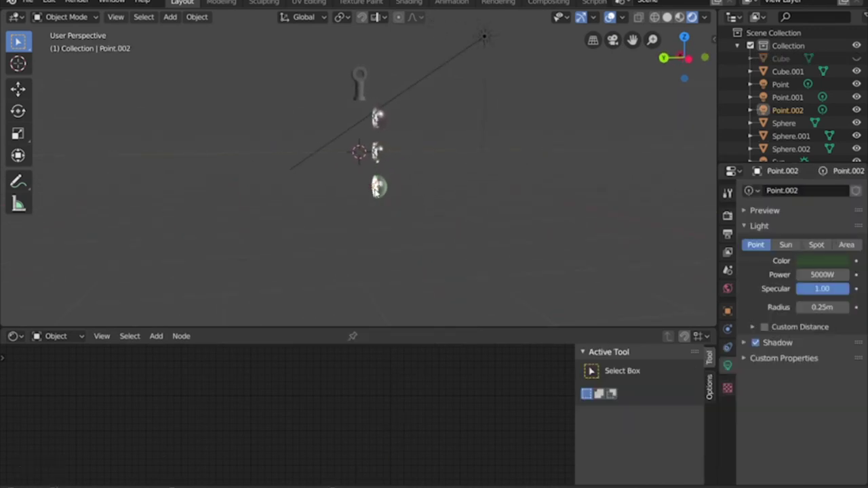
{"action": "left_click", "coordinate": [819, 262]}
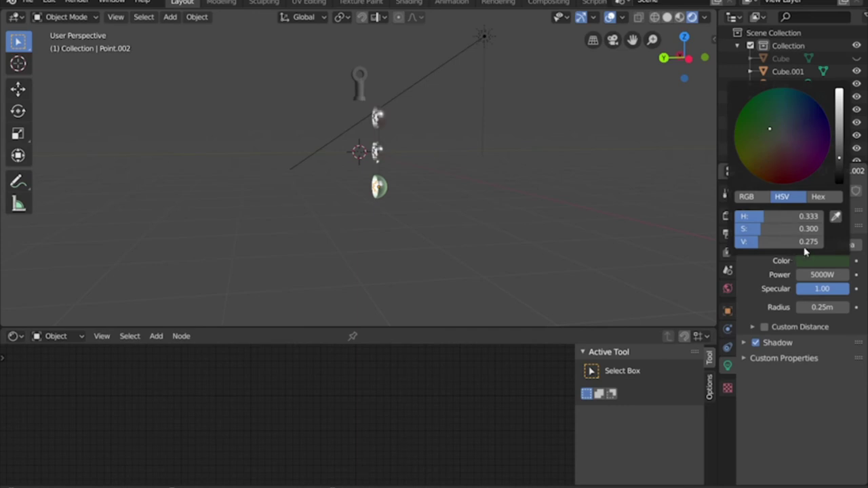
{"action": "left_click_drag", "start_coordinate": [842, 127], "coordinate": [842, 114]}
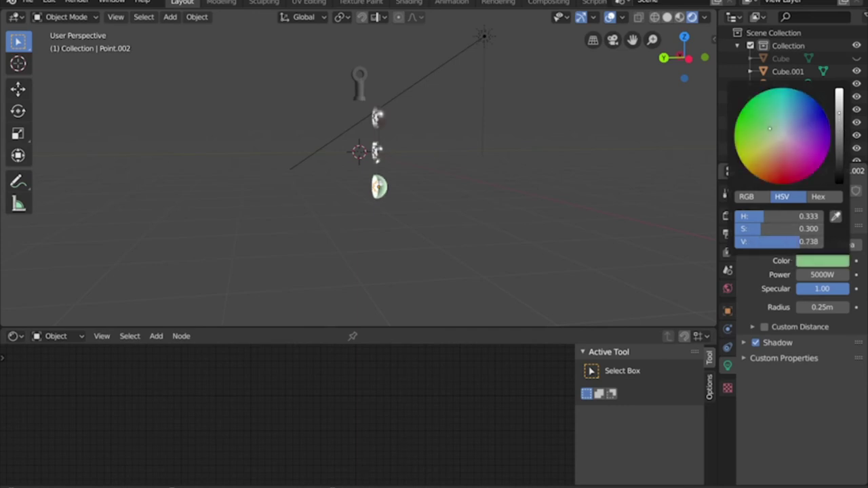
{"action": "left_click_drag", "start_coordinate": [772, 123], "coordinate": [742, 110]}
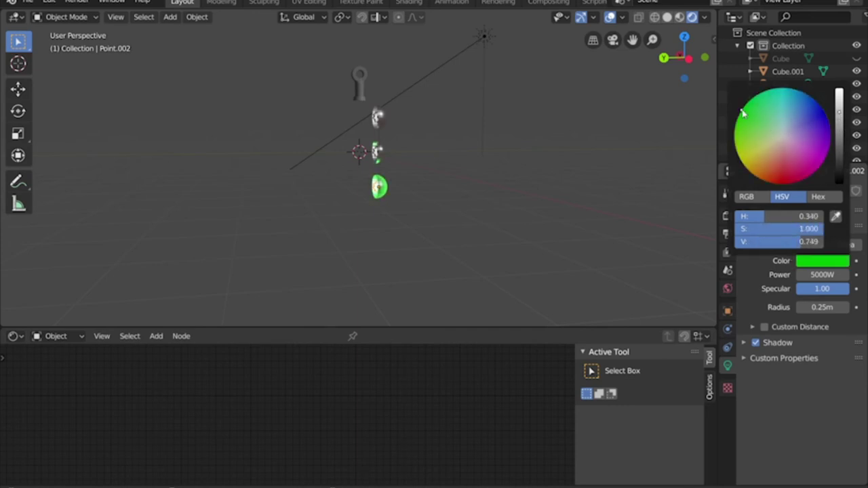
{"action": "middle_click_drag", "start_coordinate": [529, 200], "coordinate": [454, 230]}
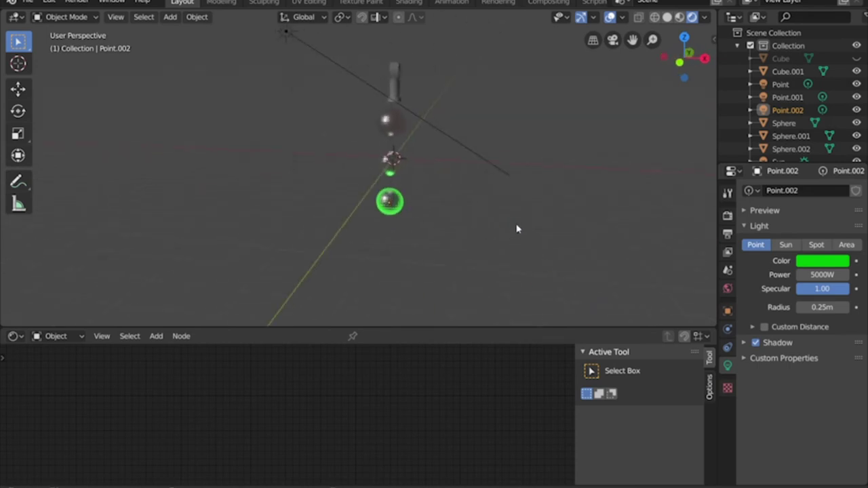
Step: Make the point light of the middle lens yellow and set its power to 5000 W
{"action": "middle_click_drag", "start_coordinate": [516, 229], "coordinate": [361, 165]}
{"action": "left_click", "coordinate": [361, 165]}
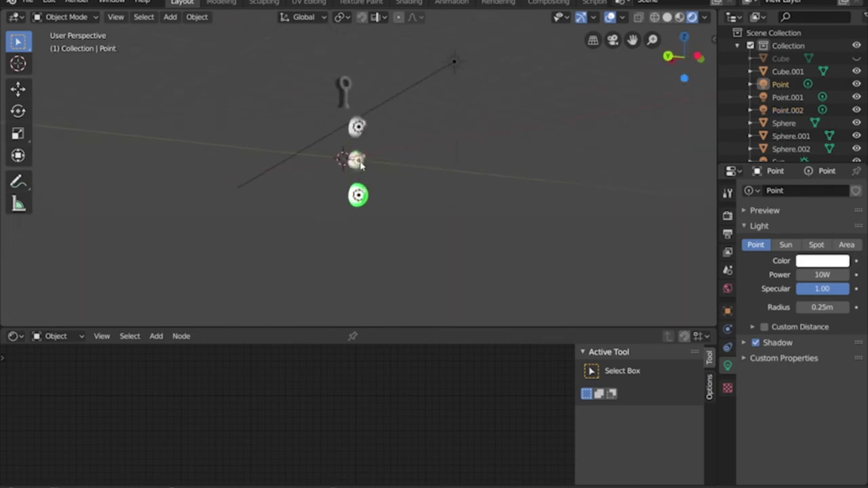
{"action": "left_click", "coordinate": [814, 263]}
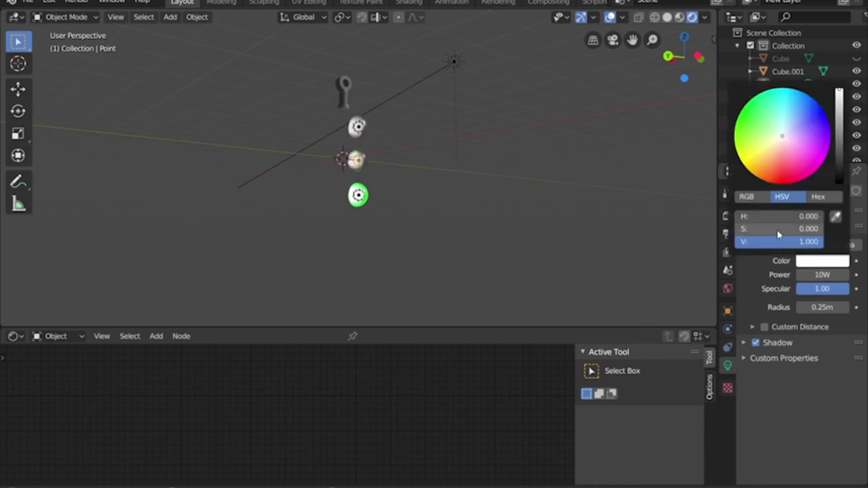
{"action": "left_click", "coordinate": [754, 158]}
{"action": "left_click_drag", "start_coordinate": [753, 158], "coordinate": [751, 158]}
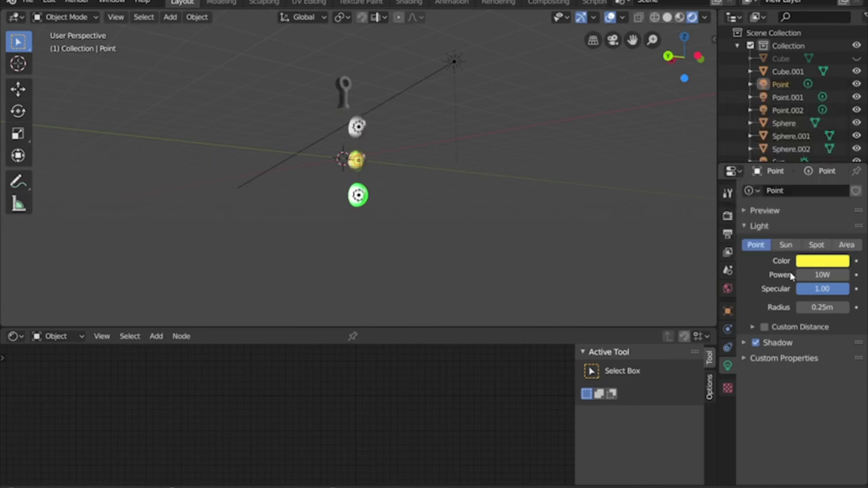
{"action": "left_click", "coordinate": [814, 275]}
{"action": "type", "text": "5000"}
{"action": "key", "text": "Return"}
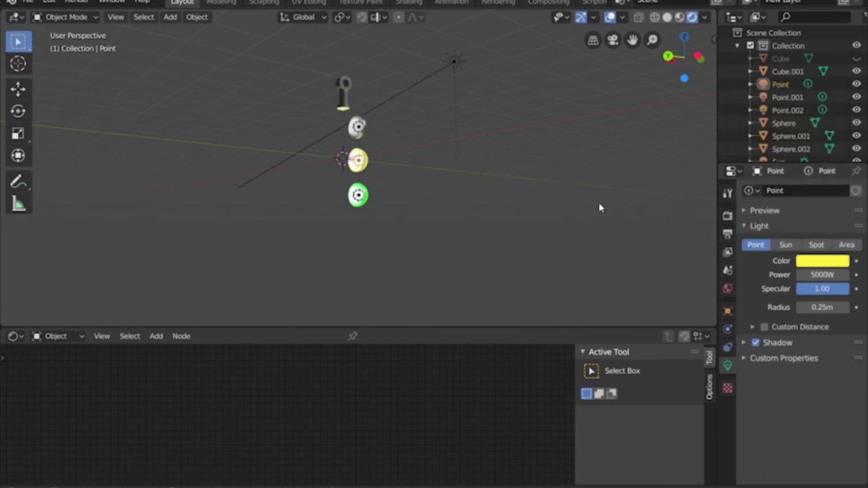
Step: Color the upper lens's point light red with H 0.994, S 1.000 and V 1.000, and set its power to 5000 W
{"action": "left_click", "coordinate": [361, 129]}
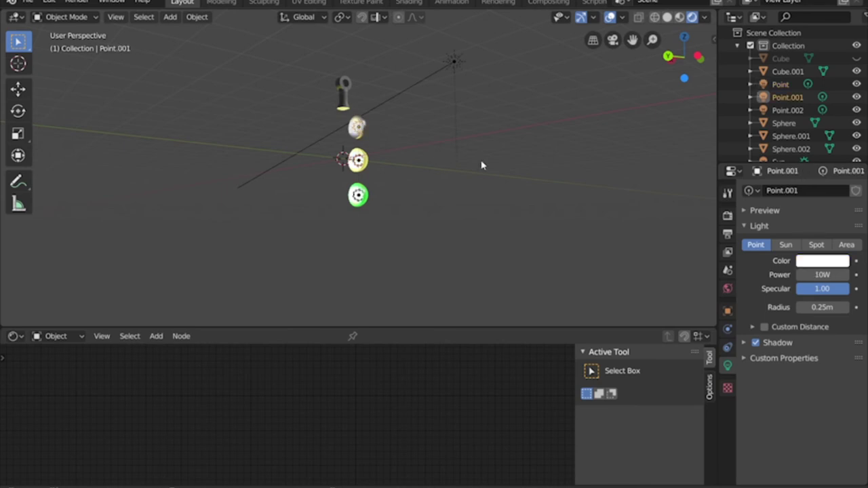
{"action": "left_click", "coordinate": [817, 262]}
{"action": "left_click", "coordinate": [784, 183]}
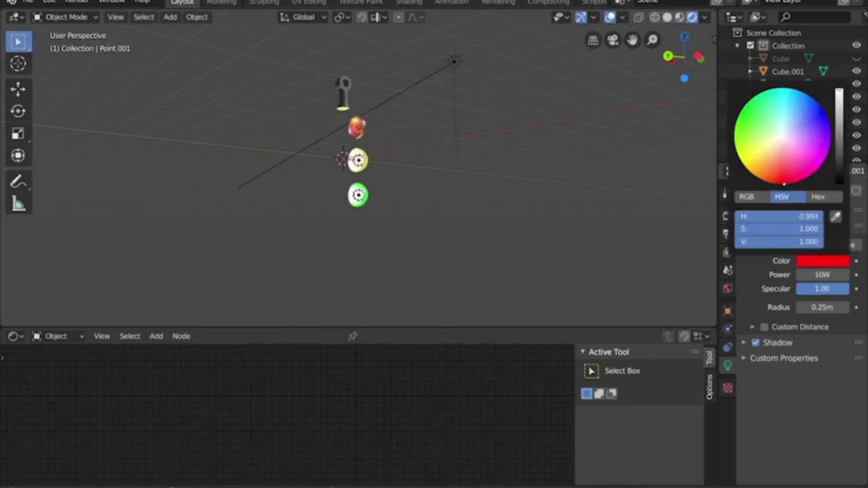
{"action": "left_click", "coordinate": [821, 274]}
{"action": "type", "text": "5000"}
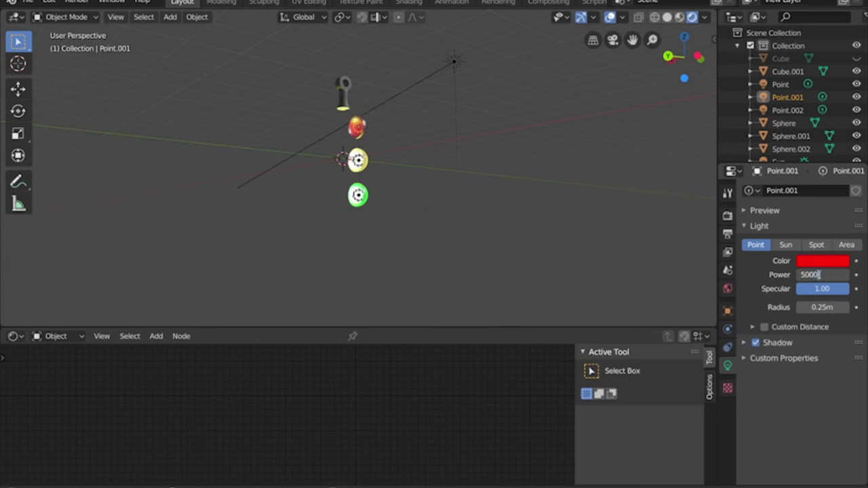
{"action": "key", "text": "Return"}
Step: Unhide the yellow housing around the lit lenses and clear the selection
{"action": "middle_click_drag", "start_coordinate": [493, 213], "coordinate": [385, 209]}
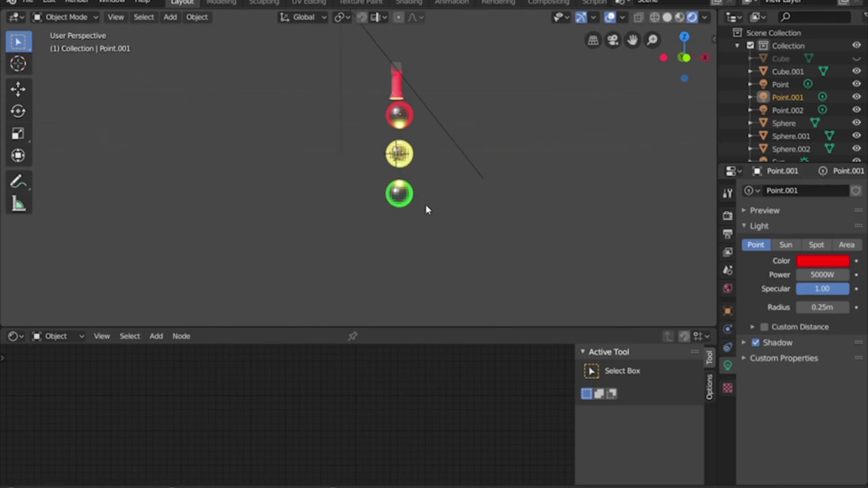
{"action": "key", "text": "alt+h"}
{"action": "middle_click_drag", "start_coordinate": [490, 196], "coordinate": [484, 153]}
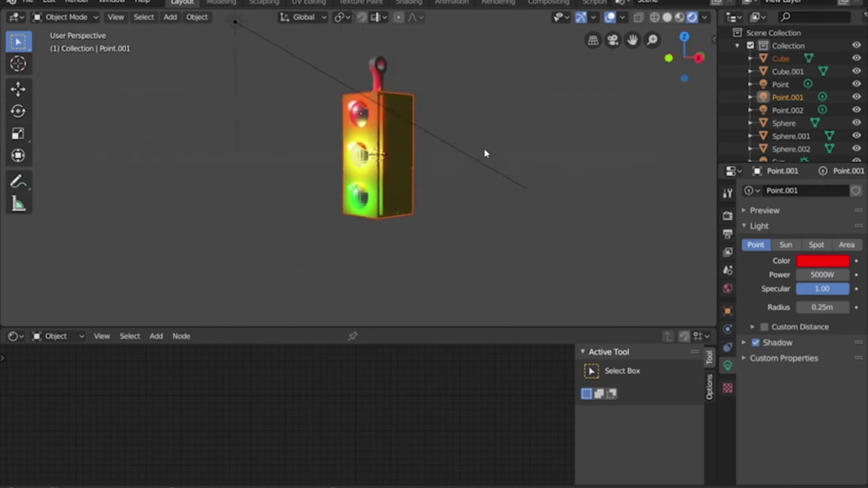
{"action": "left_click", "coordinate": [484, 153]}
{"action": "middle_click_drag", "start_coordinate": [291, 233], "coordinate": [400, 95]}
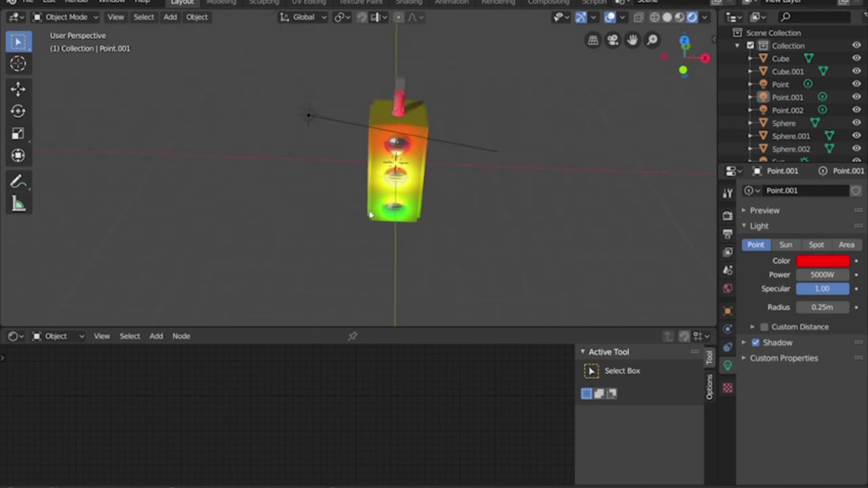
{"action": "middle_click_drag", "start_coordinate": [333, 127], "coordinate": [333, 101]}
{"action": "middle_click_drag", "start_coordinate": [386, 149], "coordinate": [349, 124]}
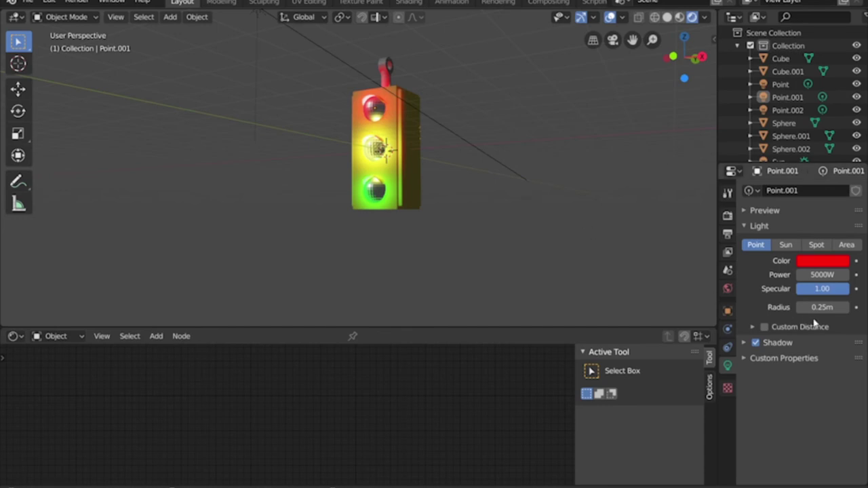
Step: Set the radius of the upper lens's red point light to 0.22 m and enable its Contact Shadows
{"action": "mouse_move", "coordinate": [822, 306]}
{"action": "left_mouse_down"}
{"action": "mouse_move", "coordinate": [807, 306]}
{"action": "mouse_move", "coordinate": [822, 306]}
{"action": "left_mouse_up"}
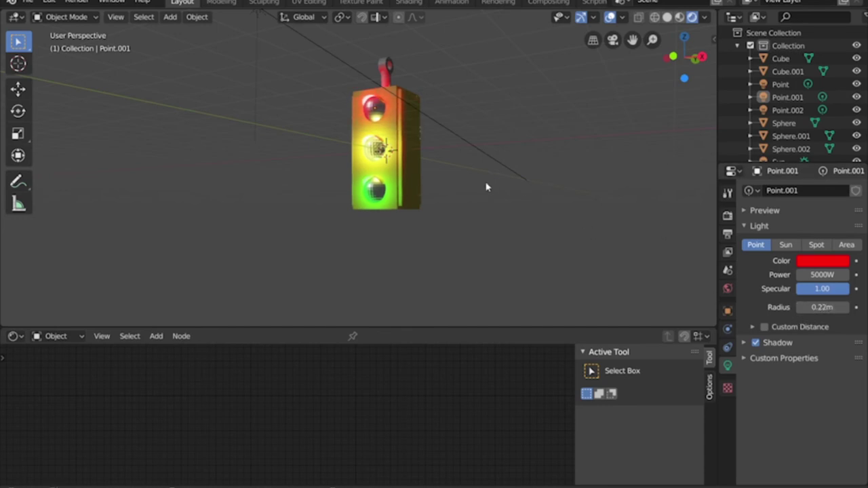
{"action": "middle_click_drag", "start_coordinate": [484, 184], "coordinate": [481, 213]}
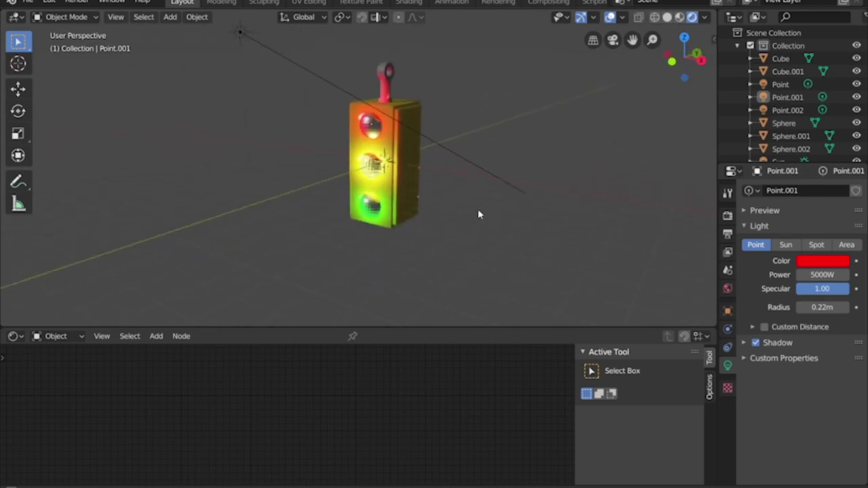
{"action": "left_click", "coordinate": [746, 341]}
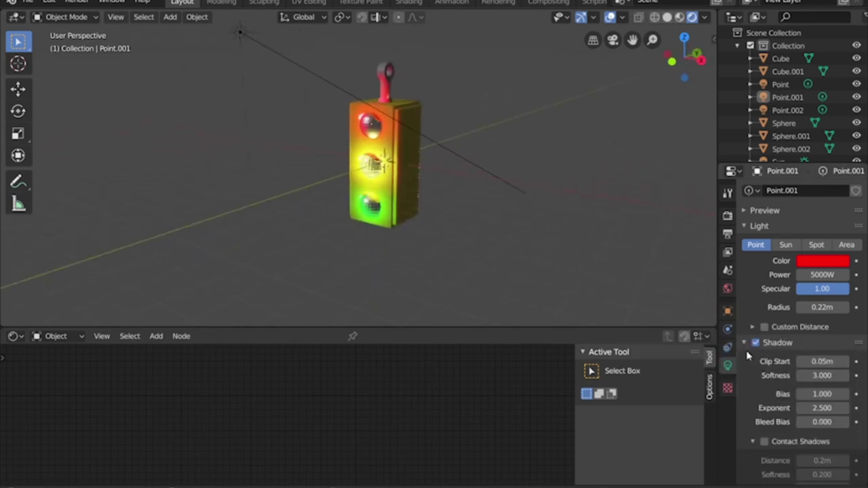
{"action": "left_click", "coordinate": [765, 442]}
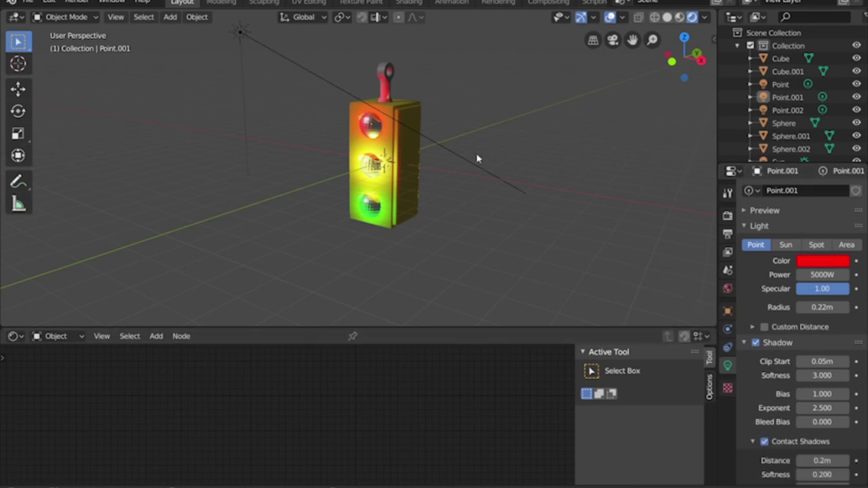
Step: Enable Contact Shadows on the point lights of the yellow middle lens and the green lower lens
{"action": "middle_click_drag", "start_coordinate": [389, 161], "coordinate": [465, 156]}
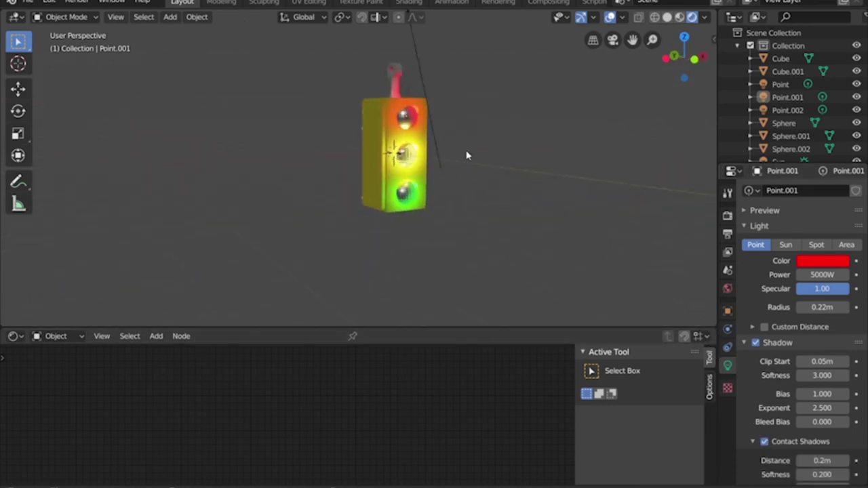
{"action": "left_click", "coordinate": [404, 156]}
{"action": "left_click", "coordinate": [404, 156]}
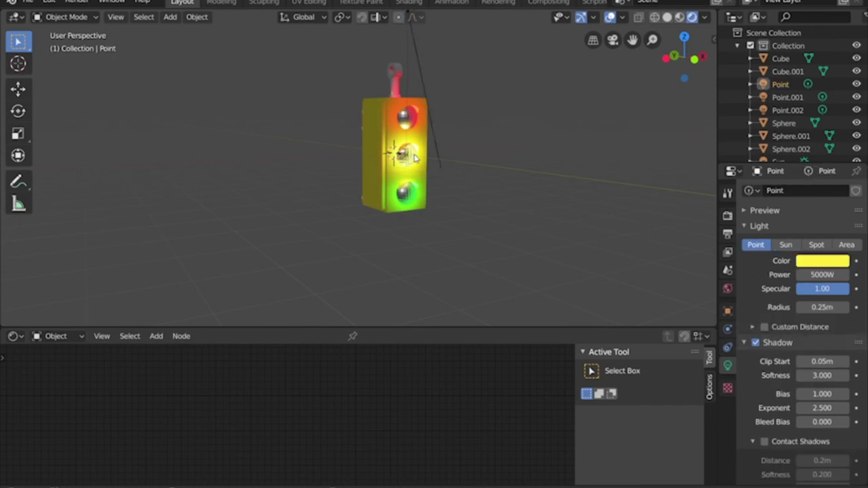
{"action": "left_click", "coordinate": [765, 441]}
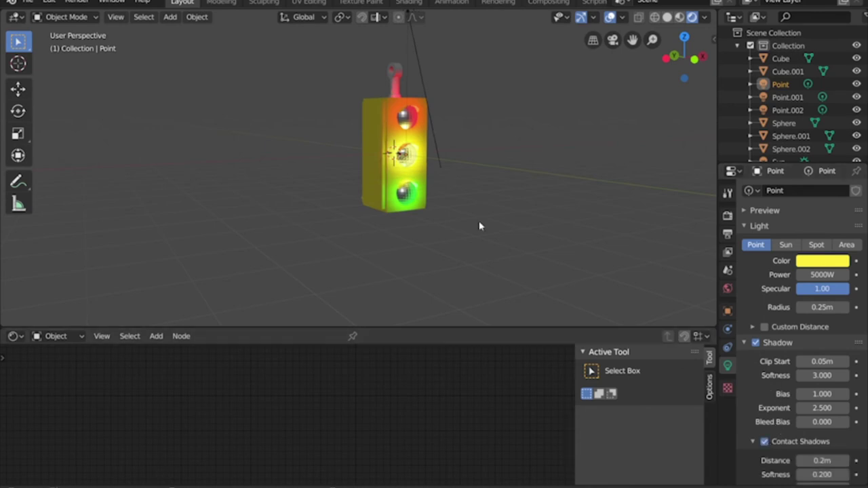
{"action": "left_click", "coordinate": [409, 196]}
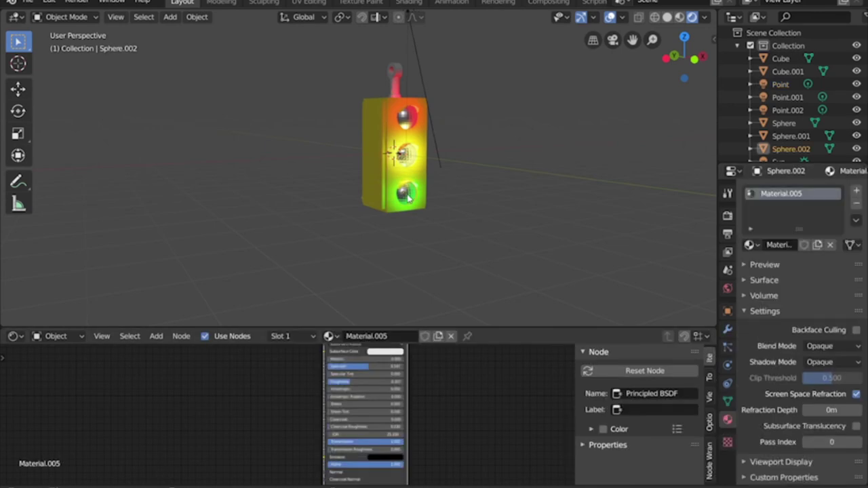
{"action": "left_click", "coordinate": [403, 195]}
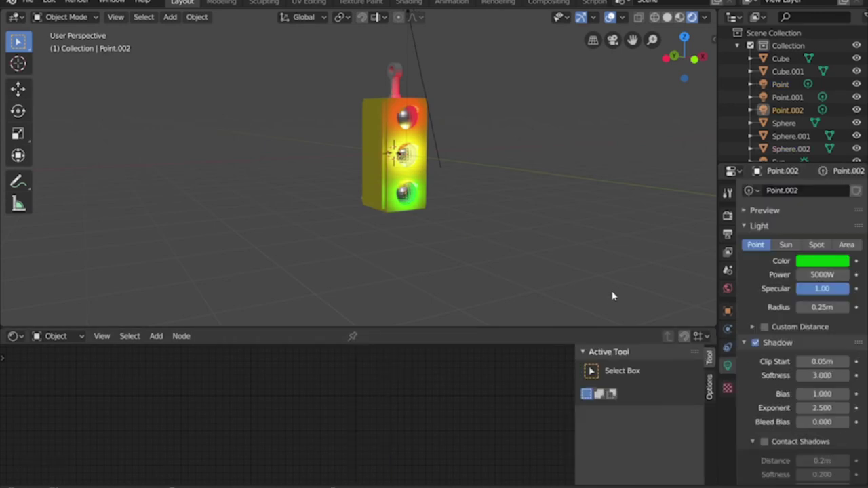
{"action": "left_click", "coordinate": [765, 442]}
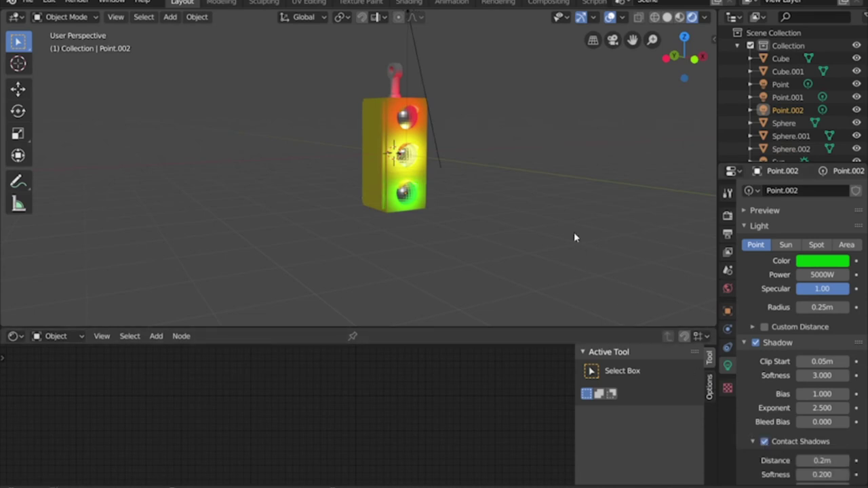
Step: Try Screen Space Refraction on the yellow housing's material and examine the lit housing and lenses
{"action": "middle_click_drag", "start_coordinate": [575, 165], "coordinate": [434, 97]}
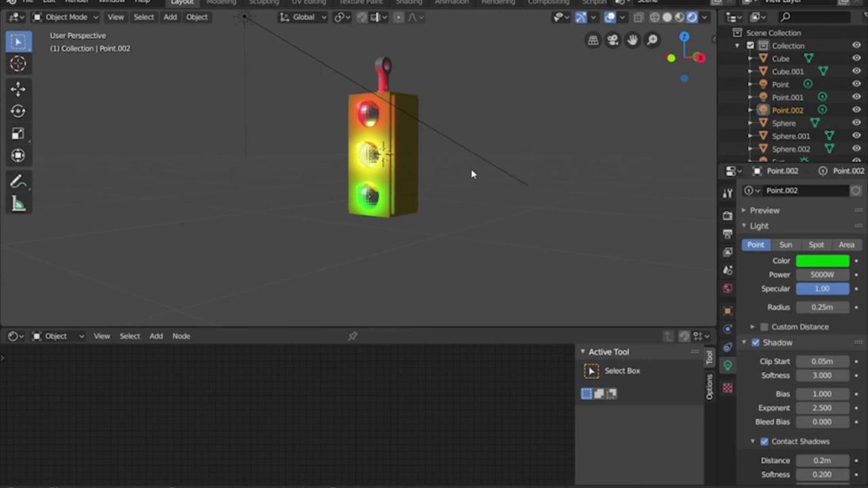
{"action": "left_click", "coordinate": [405, 116]}
{"action": "left_click", "coordinate": [411, 104]}
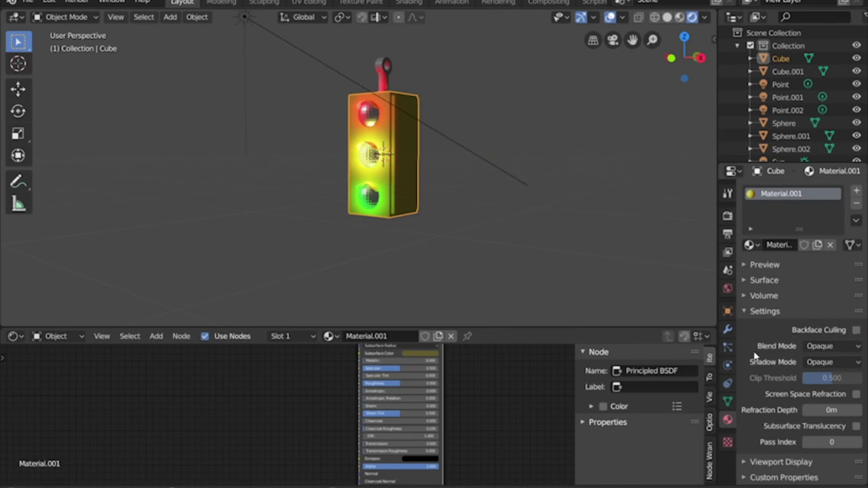
{"action": "left_click", "coordinate": [856, 394]}
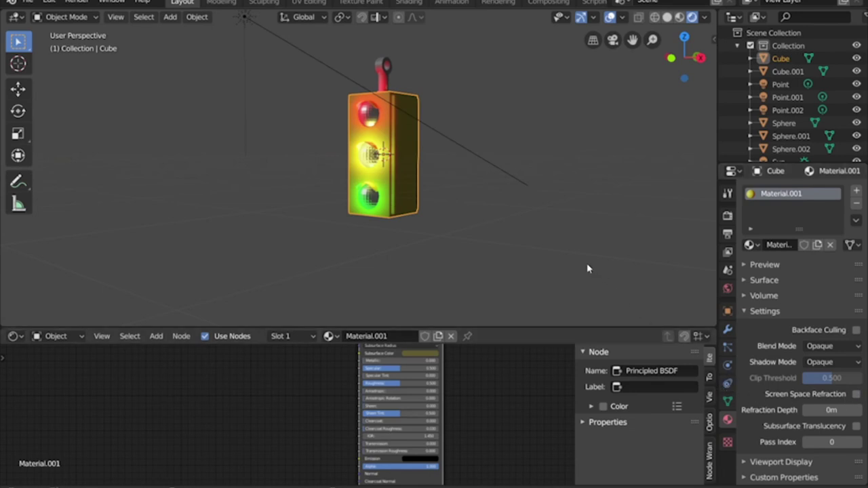
{"action": "middle_click_drag", "start_coordinate": [303, 234], "coordinate": [405, 225]}
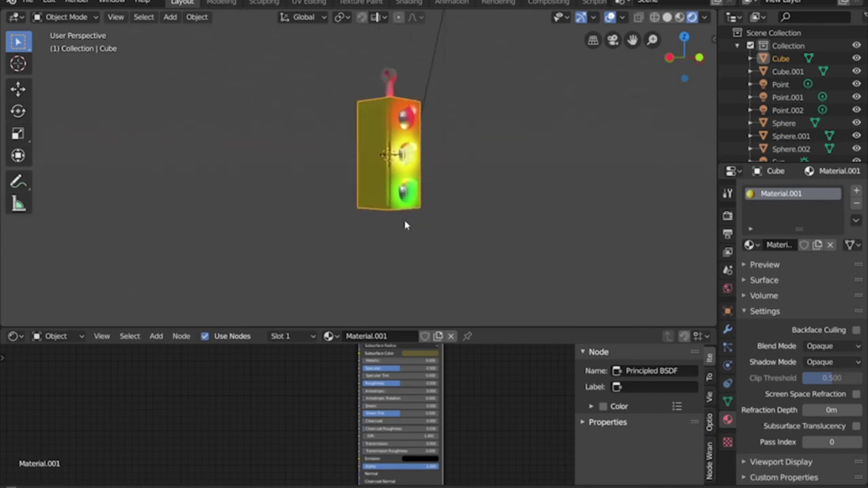
{"action": "scroll", "coordinate": [404, 213], "scroll_direction": "up", "scroll_amount": 2}
{"action": "middle_click_drag", "start_coordinate": [510, 166], "coordinate": [460, 188]}
{"action": "left_click", "coordinate": [474, 187]}
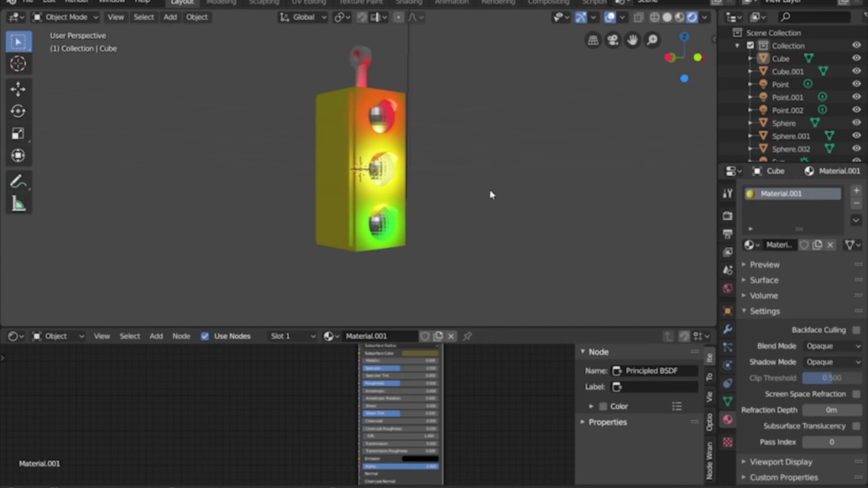
{"action": "middle_click_drag", "start_coordinate": [489, 182], "coordinate": [486, 188]}
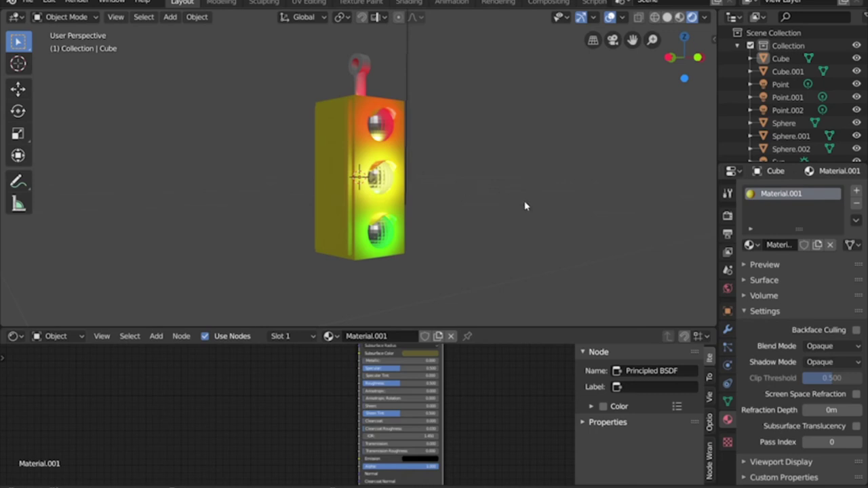
Step: Set the power of the red point light in the upper lens to 0 W
{"action": "mouse_move", "coordinate": [525, 206]}
{"action": "middle_mouse_down"}
{"action": "mouse_move", "coordinate": [527, 215]}
{"action": "mouse_move", "coordinate": [452, 213]}
{"action": "mouse_move", "coordinate": [447, 226]}
{"action": "mouse_move", "coordinate": [452, 216]}
{"action": "mouse_move", "coordinate": [409, 202]}
{"action": "mouse_move", "coordinate": [443, 208]}
{"action": "mouse_move", "coordinate": [485, 194]}
{"action": "mouse_move", "coordinate": [453, 197]}
{"action": "middle_mouse_up"}
{"action": "left_click", "coordinate": [378, 130]}
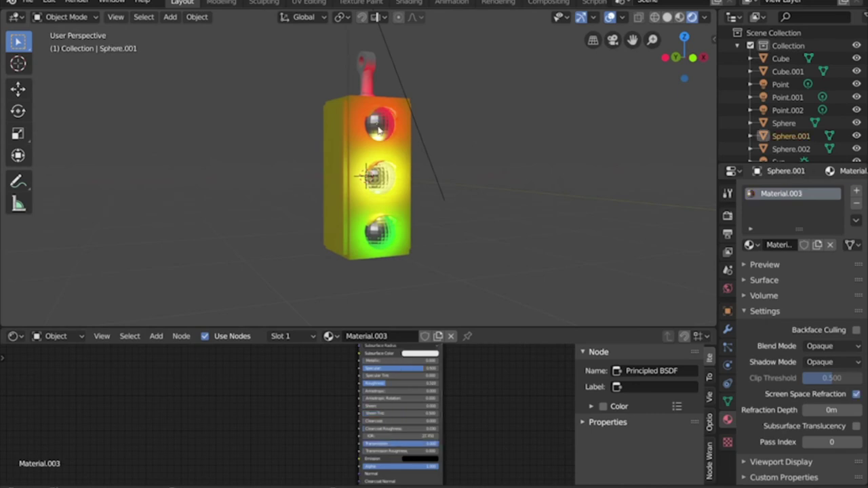
{"action": "left_click", "coordinate": [378, 130]}
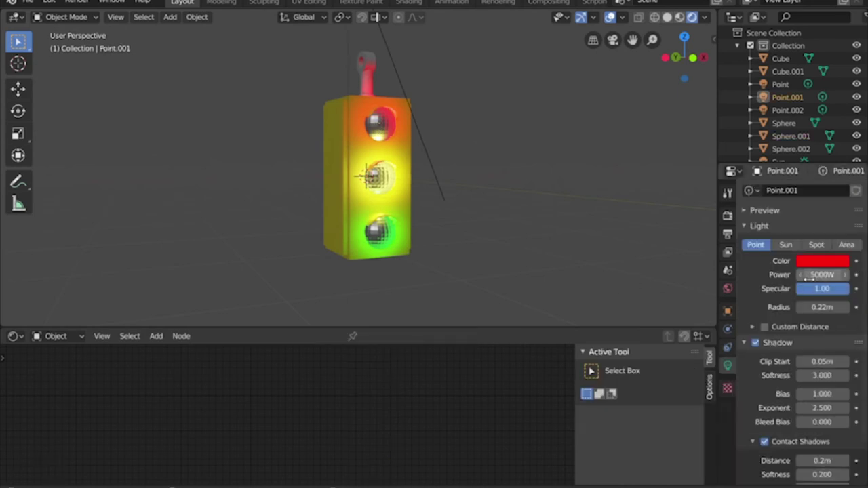
{"action": "left_click", "coordinate": [810, 274]}
{"action": "type", "text": "0"}
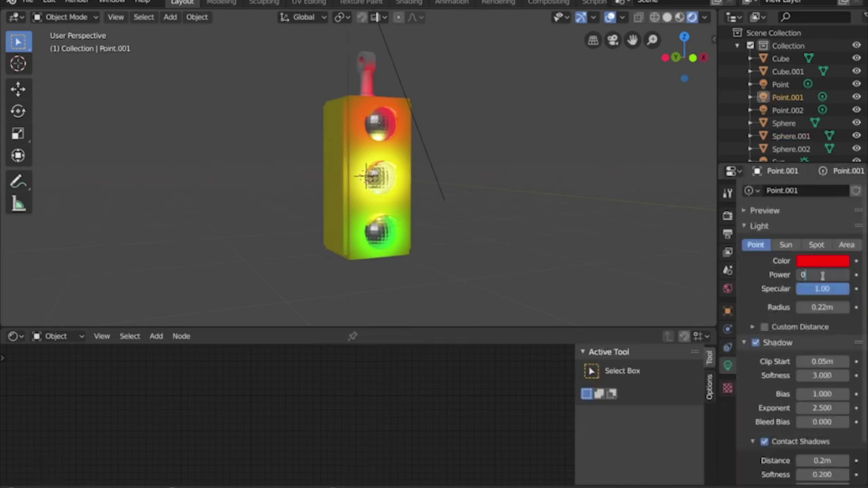
{"action": "key", "text": "Return"}
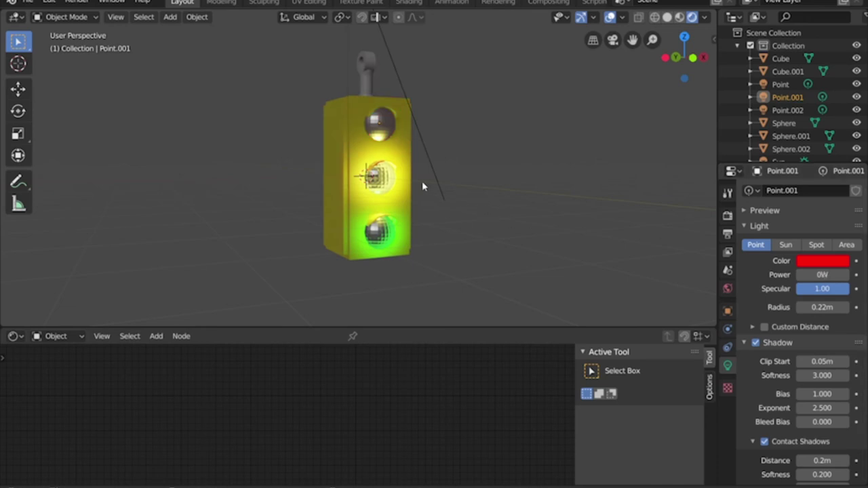
Step: Lower the IOR of the red upper lens material to about 2
{"action": "left_click", "coordinate": [390, 129]}
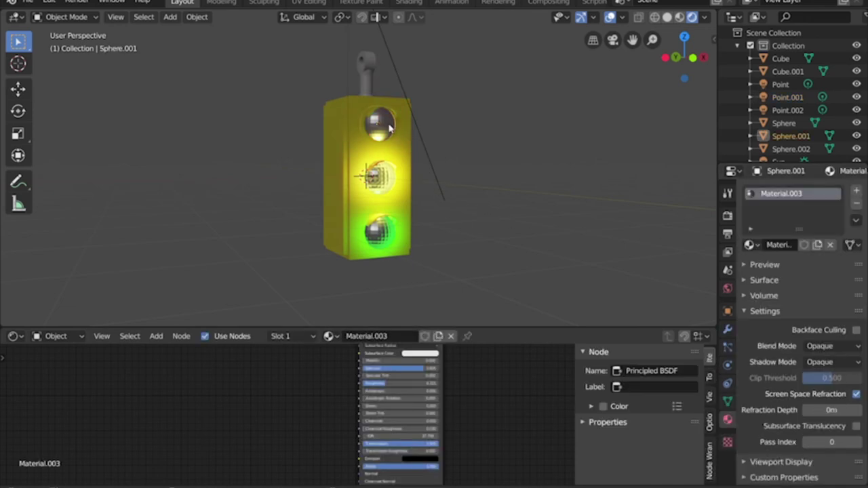
{"action": "middle_click_drag", "start_coordinate": [467, 370], "coordinate": [468, 389]}
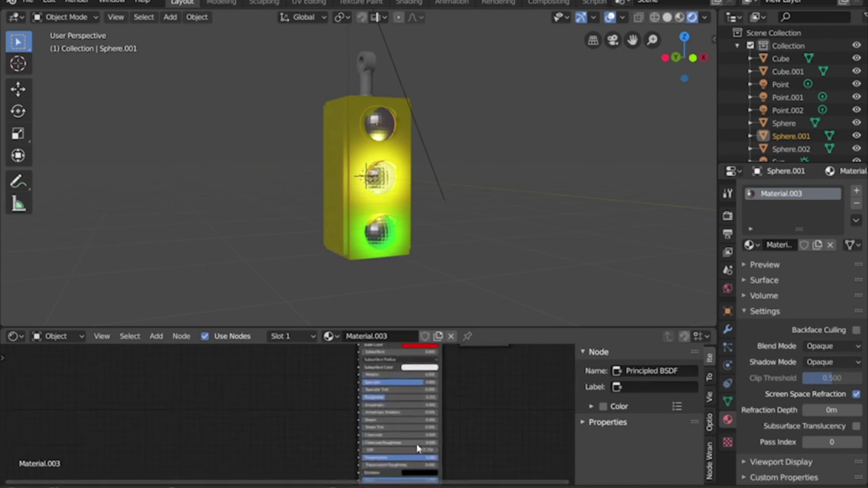
{"action": "mouse_move", "coordinate": [419, 449]}
{"action": "left_mouse_down"}
{"action": "mouse_move", "coordinate": [461, 448]}
{"action": "mouse_move", "coordinate": [418, 450]}
{"action": "left_mouse_up"}
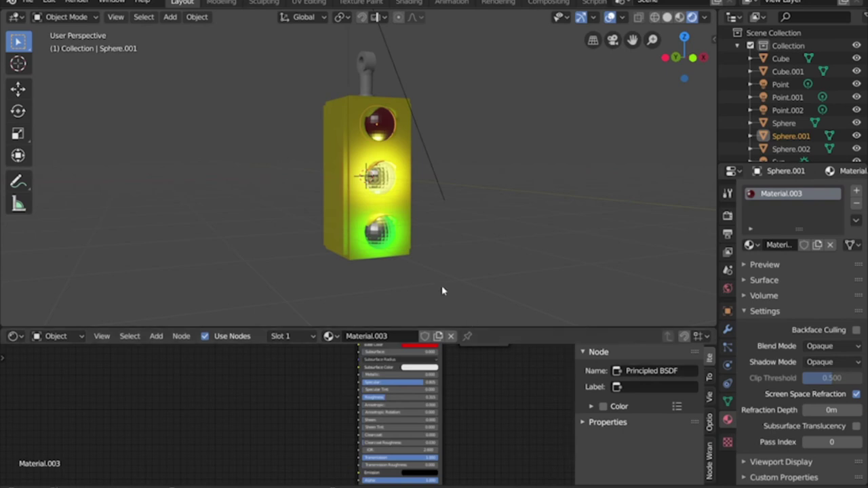
Step: Test the red point light in the upper lens at 5000 W and reset its power to 0 W
{"action": "left_click", "coordinate": [378, 124]}
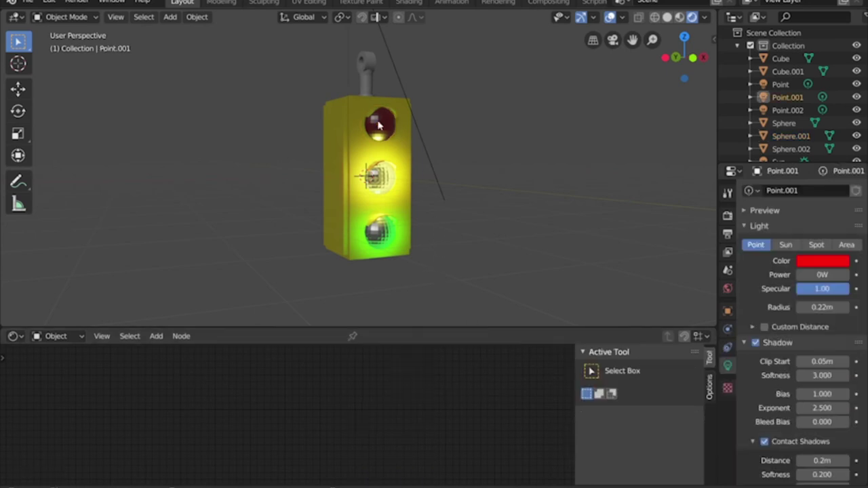
{"action": "left_click", "coordinate": [833, 276]}
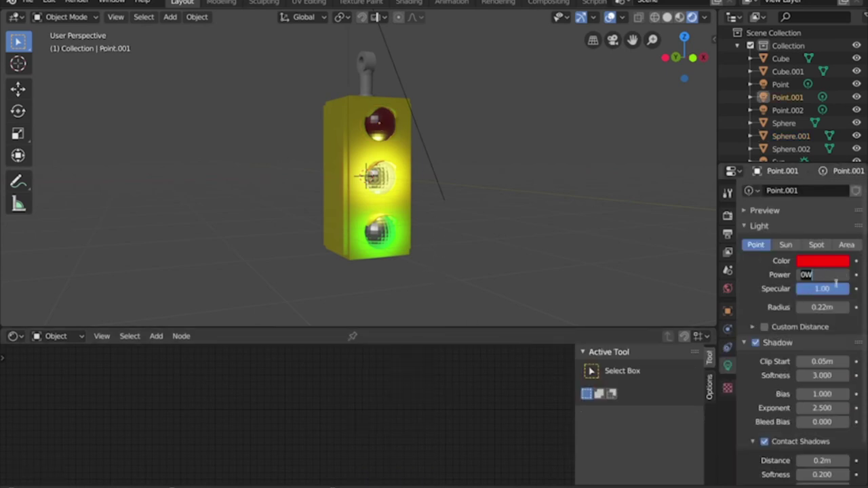
{"action": "type", "text": "5000"}
{"action": "key", "text": "Return"}
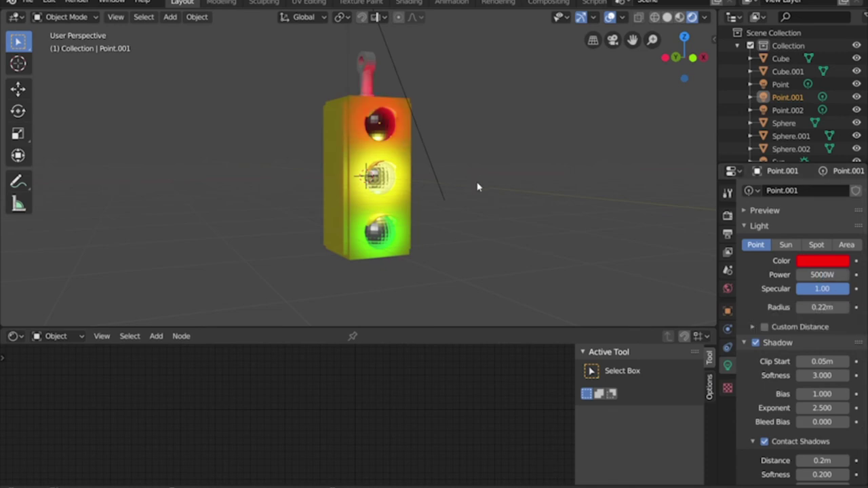
{"action": "middle_click_drag", "start_coordinate": [478, 189], "coordinate": [502, 196]}
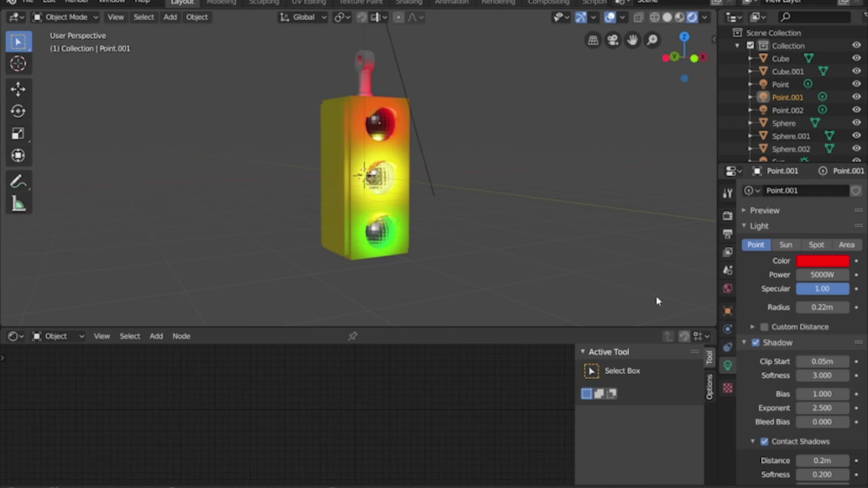
{"action": "left_click", "coordinate": [813, 274]}
{"action": "type", "text": "0"}
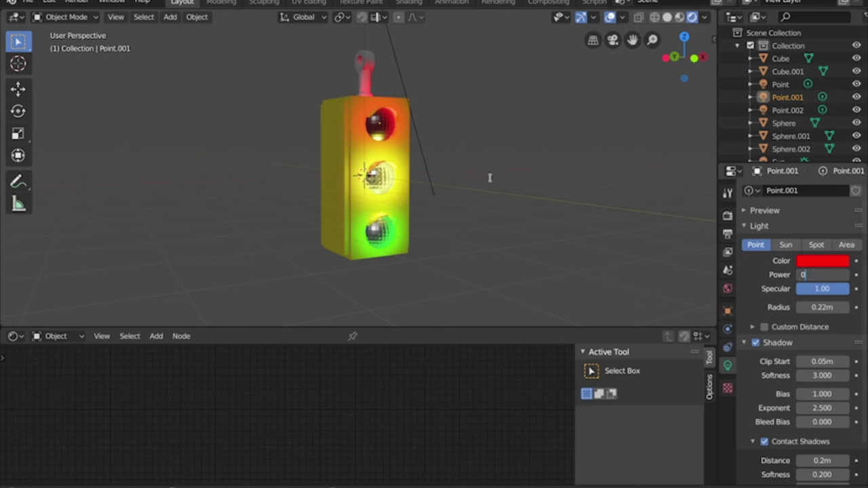
{"action": "key", "text": "Return"}
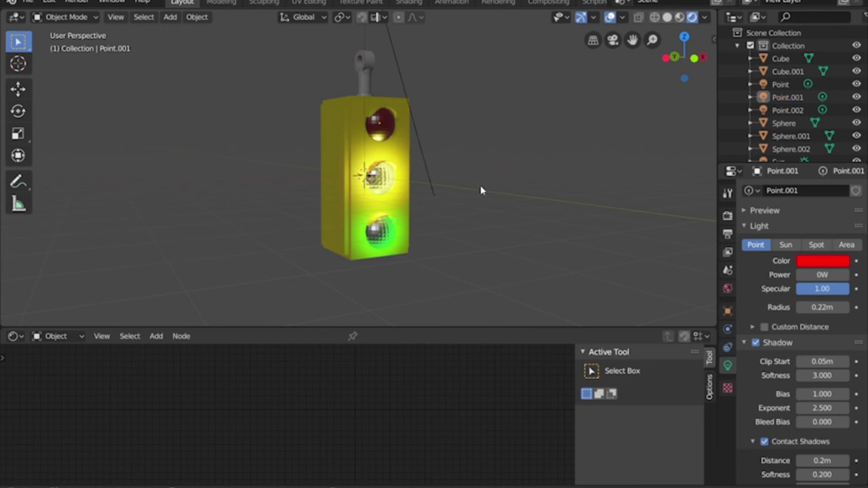
Step: Add an Emission shader node above the Principled BSDF in the red upper lens's material
{"action": "left_click", "coordinate": [391, 131]}
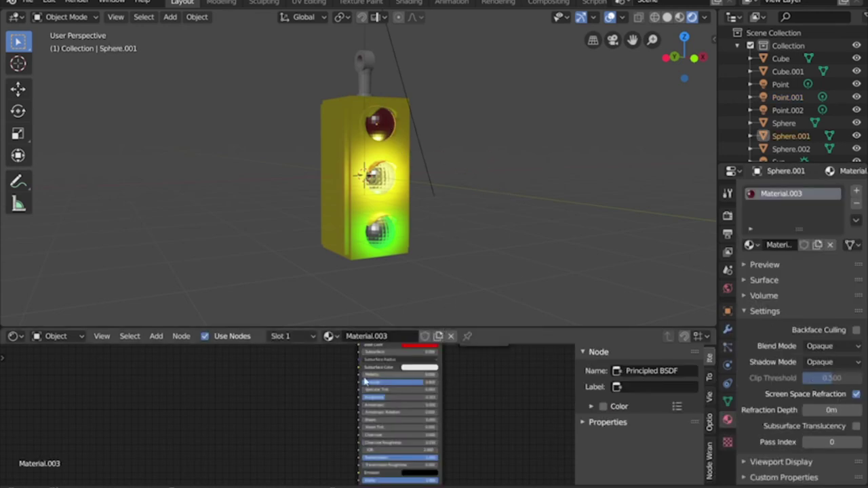
{"action": "scroll", "coordinate": [468, 414], "scroll_direction": "down", "scroll_amount": 5}
{"action": "left_click_drag", "start_coordinate": [398, 370], "coordinate": [318, 405]}
{"action": "key", "text": "shift+a"}
{"action": "mouse_move", "coordinate": [326, 369]}
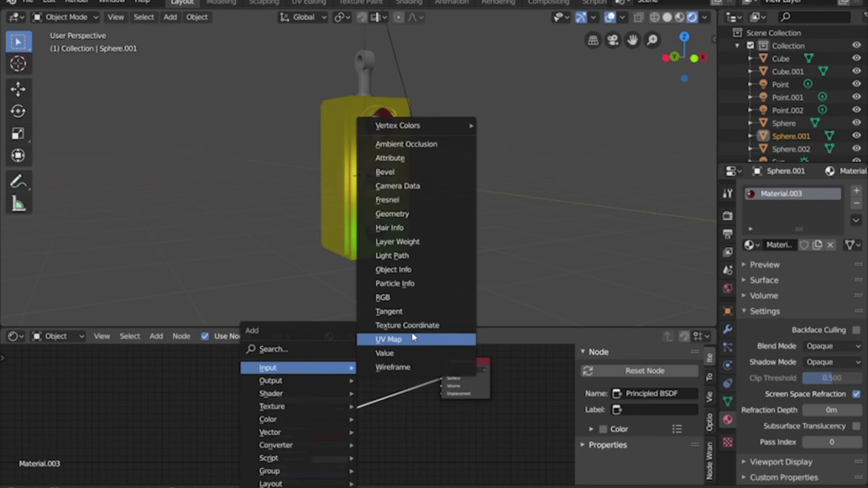
{"action": "mouse_move", "coordinate": [342, 396]}
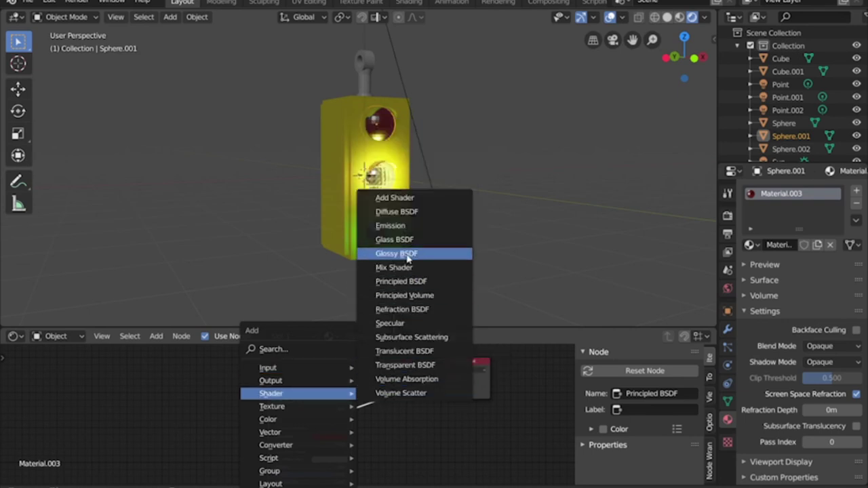
{"action": "left_click", "coordinate": [390, 226]}
{"action": "left_click", "coordinate": [320, 373]}
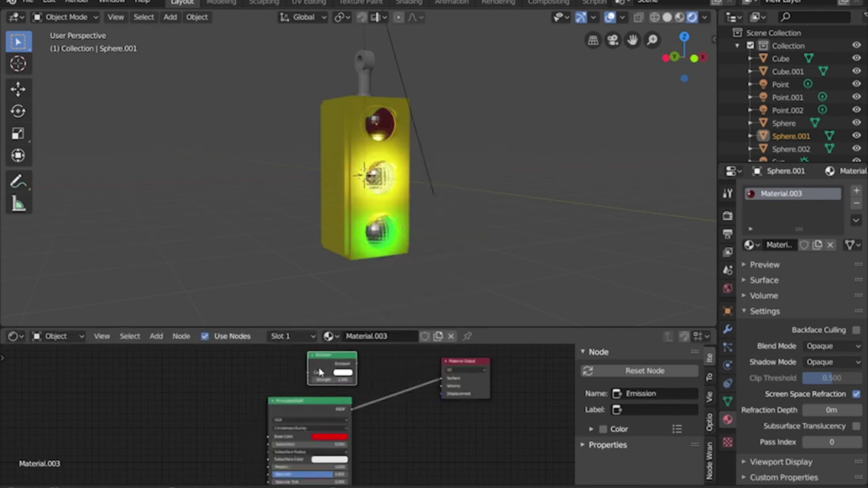
Step: Insert a Mix Shader between the Principled BSDF and the Material Output of the red lens's material
{"action": "key", "text": "shift+a"}
{"action": "mouse_move", "coordinate": [359, 369]}
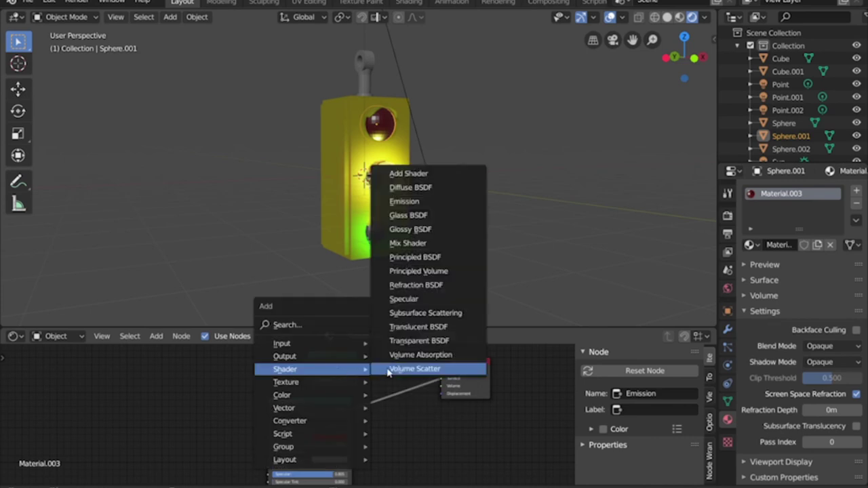
{"action": "left_click", "coordinate": [411, 243]}
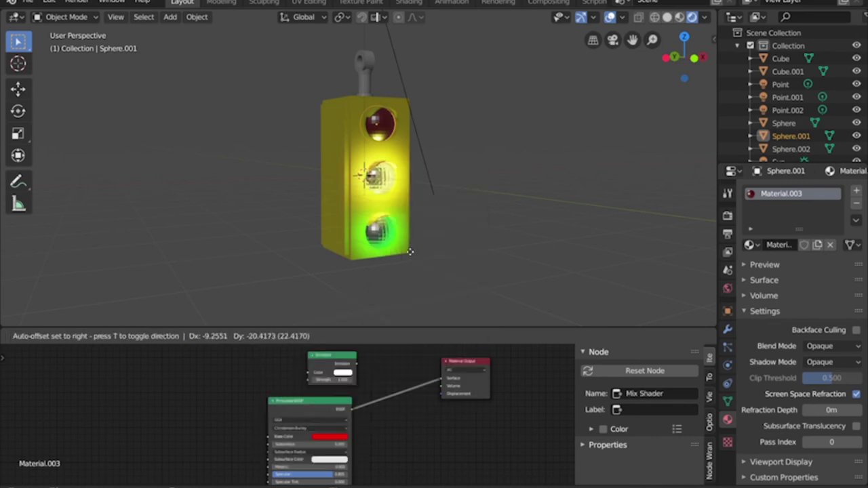
{"action": "left_click", "coordinate": [405, 384]}
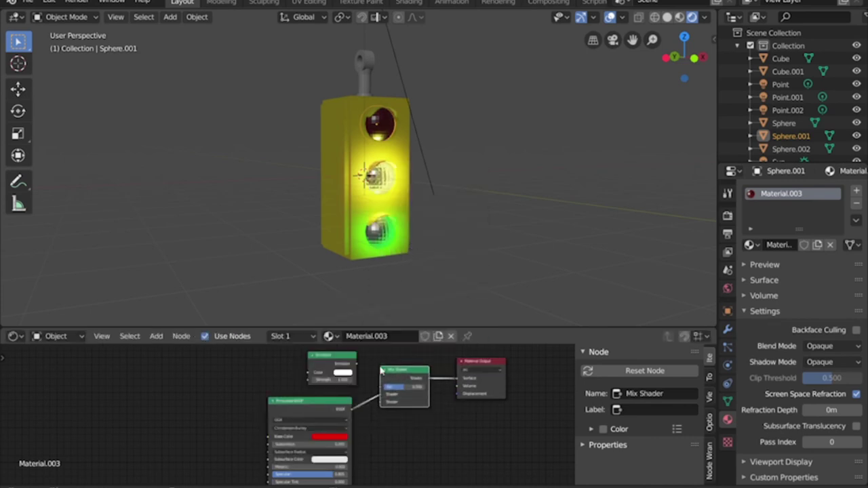
Step: Color the red lens's Emission node red and link it to the Mix Shader's second shader input, with a mix factor of 0
{"action": "left_click", "coordinate": [346, 373]}
{"action": "left_click_drag", "start_coordinate": [371, 320], "coordinate": [364, 327]}
{"action": "left_click_drag", "start_coordinate": [357, 365], "coordinate": [384, 392]}
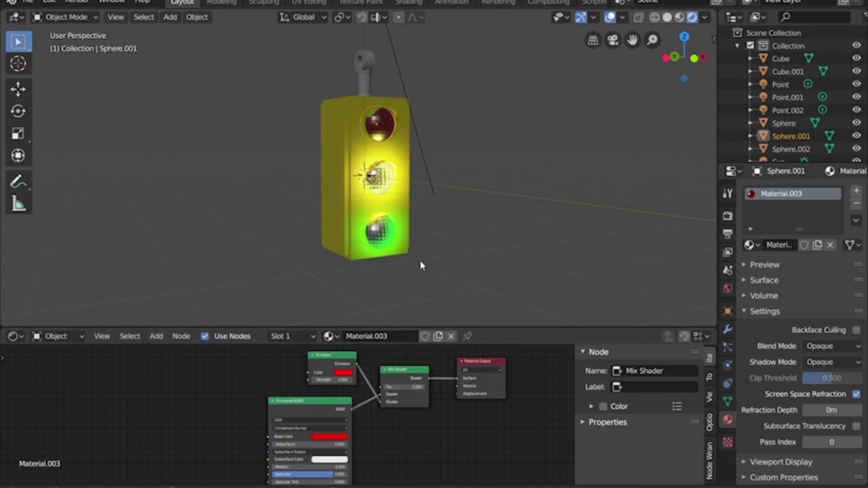
Step: Add an Emission shader node above the Principled BSDF in the yellow middle lens's material
{"action": "left_click", "coordinate": [382, 182]}
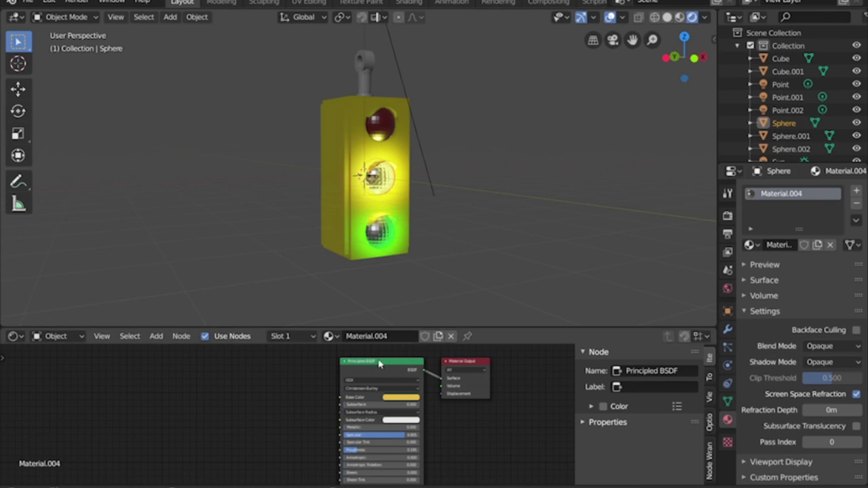
{"action": "left_click_drag", "start_coordinate": [381, 361], "coordinate": [323, 402]}
{"action": "key", "text": "shift+a"}
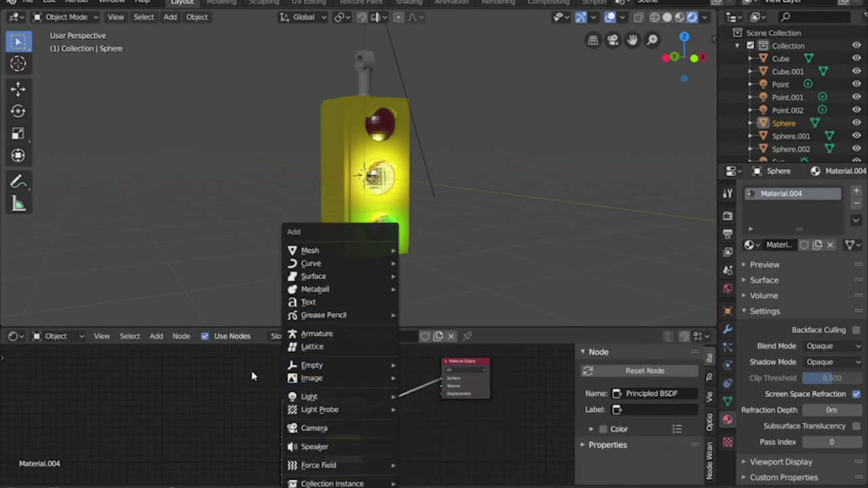
{"action": "key", "text": "Escape"}
{"action": "key", "text": "shift+a"}
{"action": "mouse_move", "coordinate": [338, 375]}
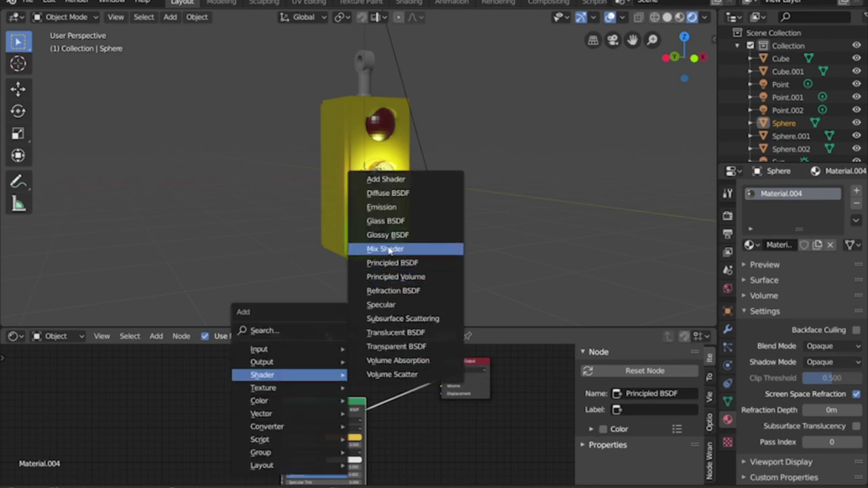
{"action": "left_click", "coordinate": [383, 207]}
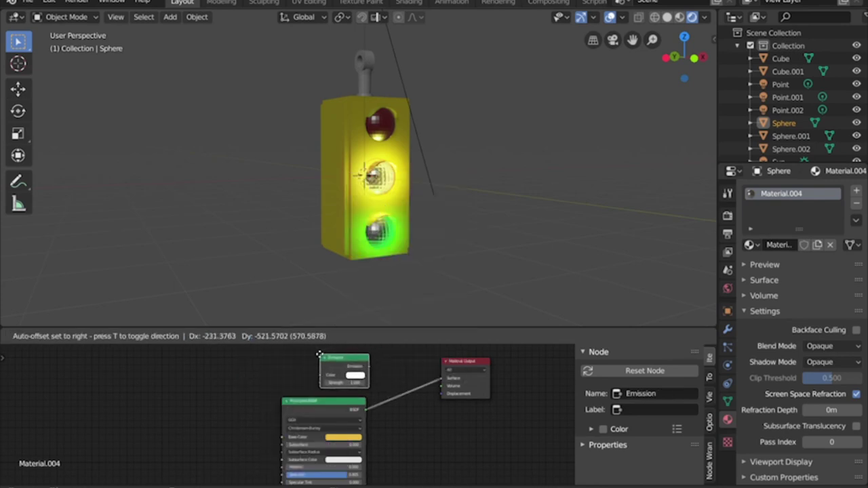
{"action": "left_click", "coordinate": [340, 356]}
Step: Insert a Mix Shader before the yellow lens's Material Output and link the Emission node to its second shader input
{"action": "key", "text": "shift+a"}
{"action": "mouse_move", "coordinate": [341, 356]}
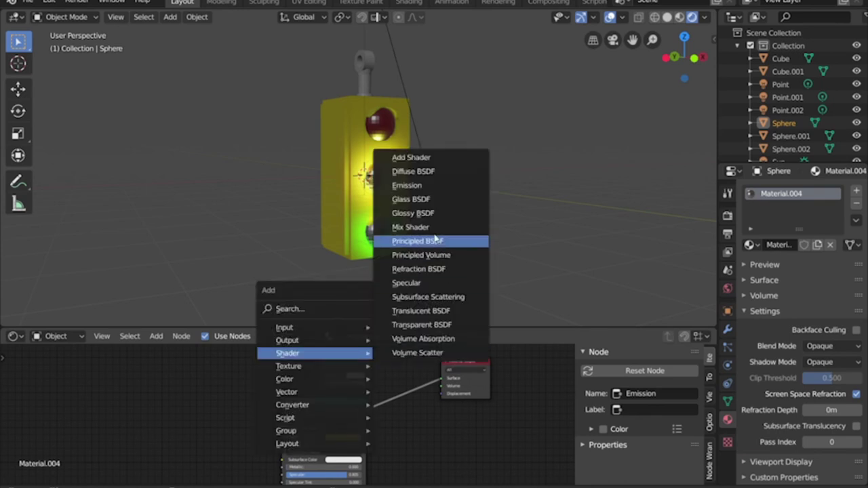
{"action": "left_click", "coordinate": [407, 242]}
{"action": "left_click", "coordinate": [381, 377]}
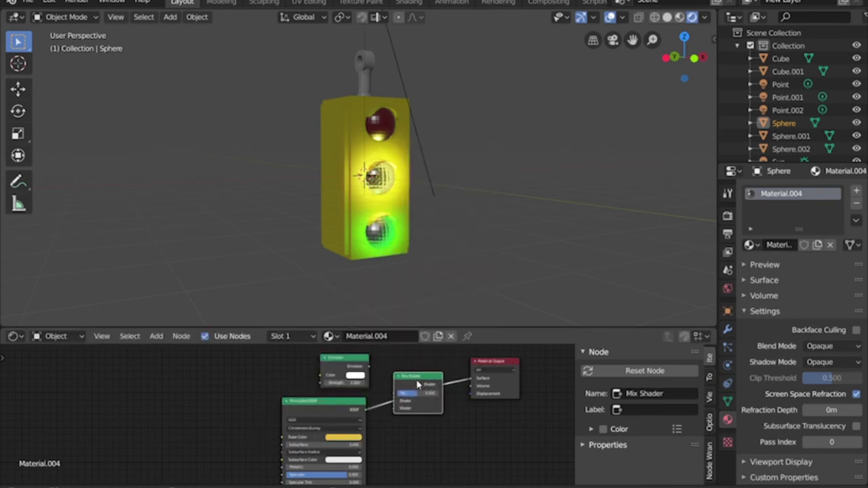
{"action": "left_click_drag", "start_coordinate": [368, 367], "coordinate": [393, 406]}
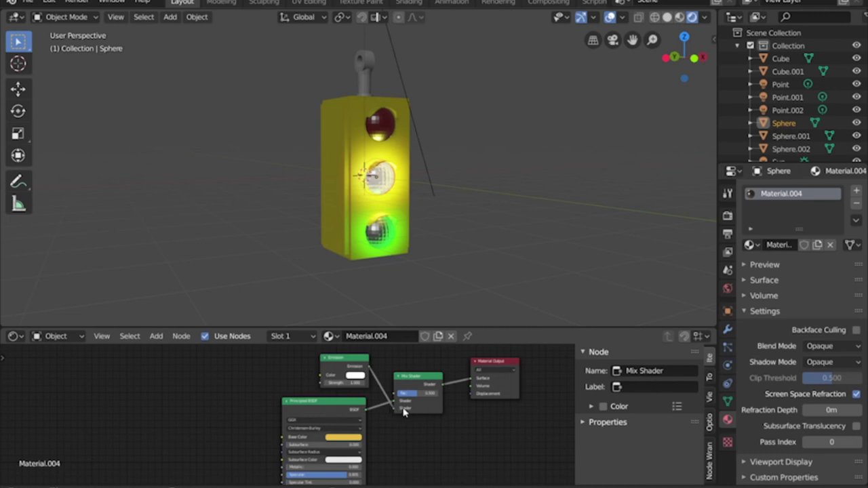
Step: Set the yellow lens's Emission color to bright yellow and the Mix Shader factor to 0
{"action": "left_click", "coordinate": [356, 376]}
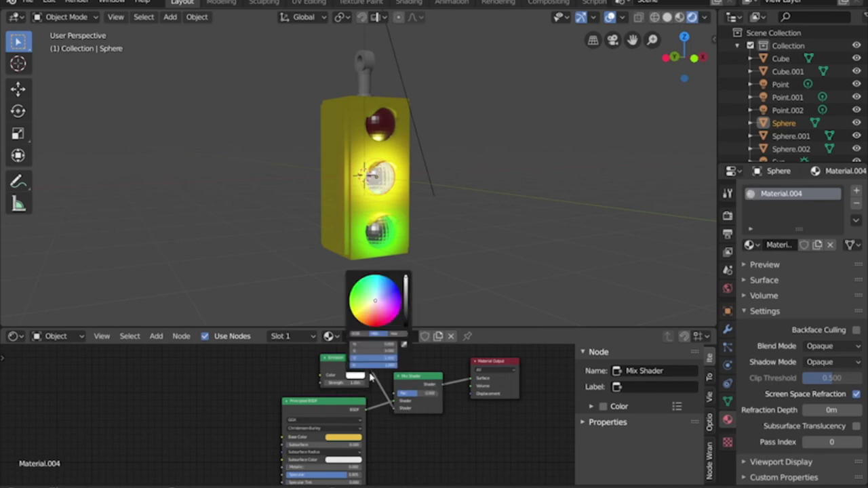
{"action": "left_click", "coordinate": [362, 310]}
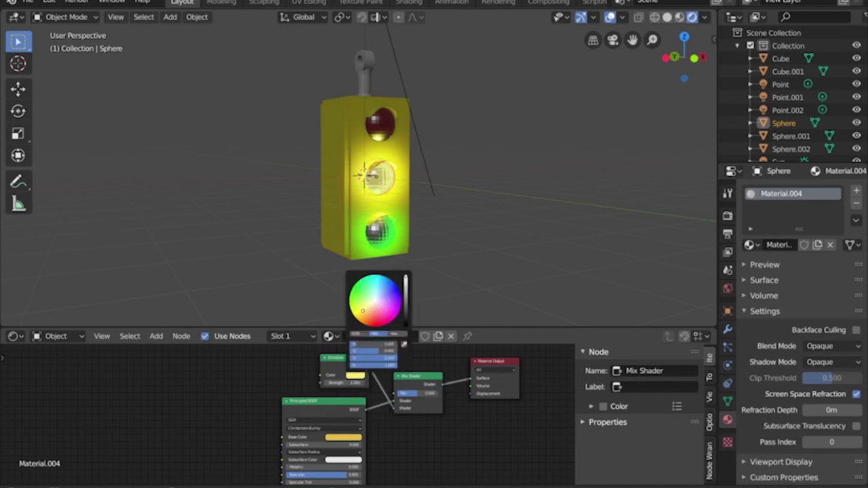
{"action": "left_click", "coordinate": [363, 312]}
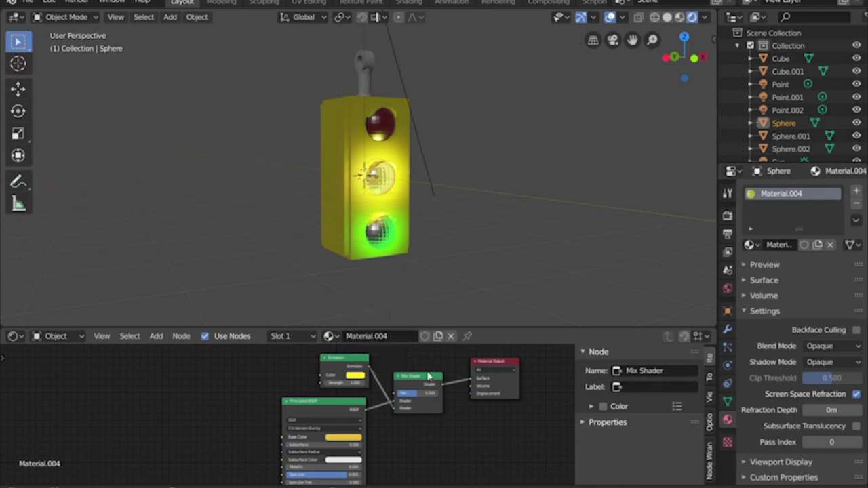
{"action": "mouse_move", "coordinate": [415, 394]}
{"action": "left_mouse_down"}
{"action": "mouse_move", "coordinate": [437, 394]}
{"action": "mouse_move", "coordinate": [407, 393]}
{"action": "left_mouse_up"}
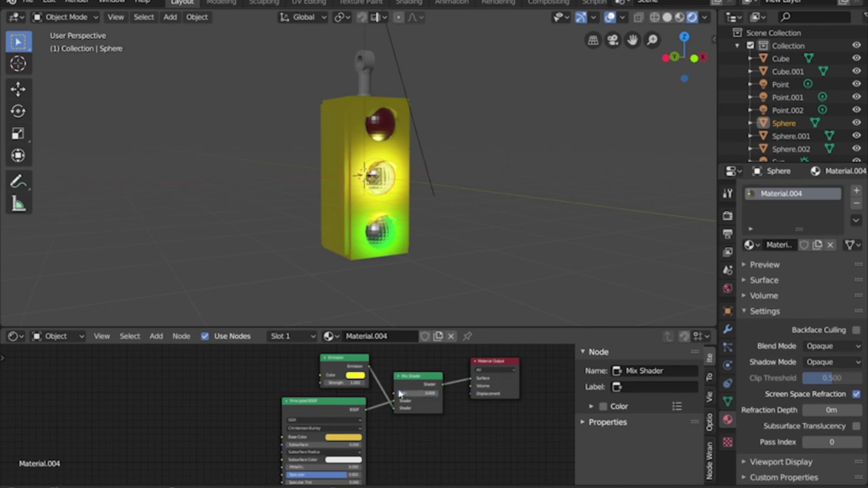
Step: Set the power of the yellow point light in the middle lens to 0 W
{"action": "left_click", "coordinate": [366, 177]}
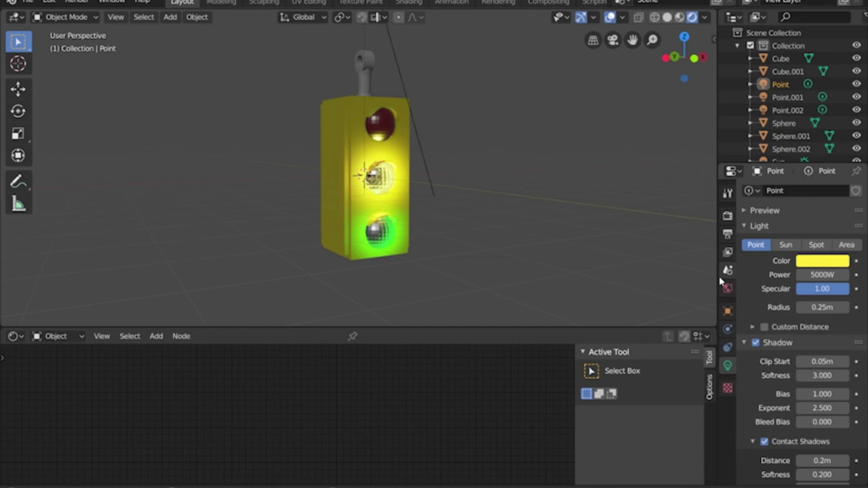
{"action": "left_click", "coordinate": [813, 275]}
{"action": "type", "text": "0"}
{"action": "key", "text": "Return"}
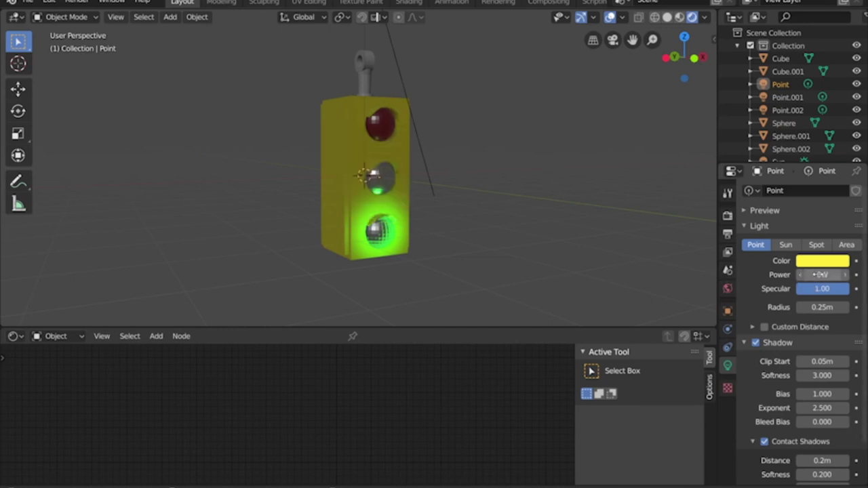
Step: Lower the IOR in the Principled BSDF of the yellow middle lens's material
{"action": "left_click", "coordinate": [391, 179]}
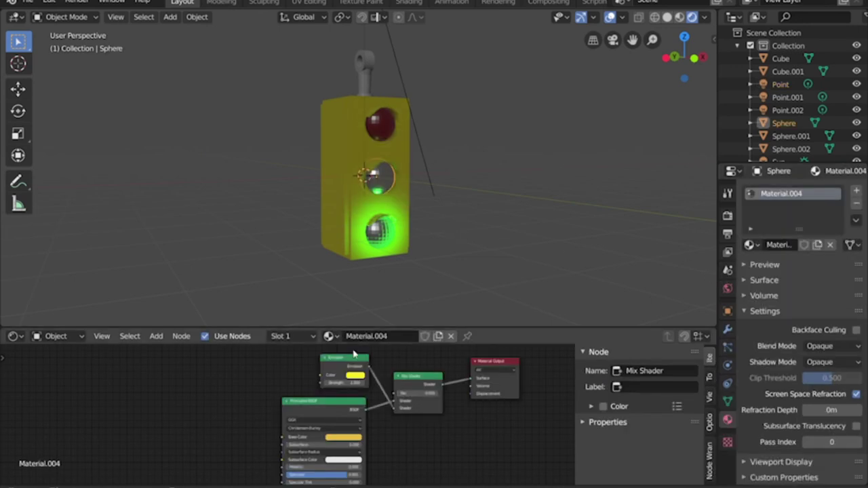
{"action": "middle_click_drag", "start_coordinate": [261, 442], "coordinate": [269, 391]}
{"action": "scroll", "coordinate": [277, 428], "scroll_direction": "down", "scroll_amount": 3}
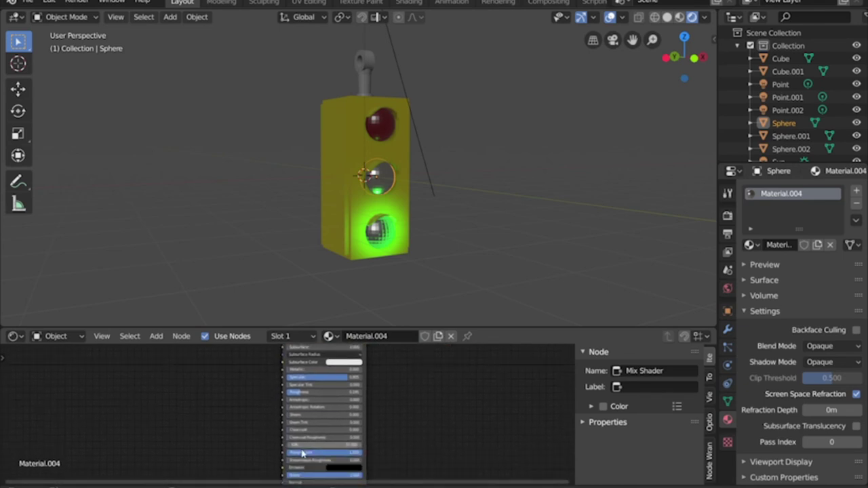
{"action": "mouse_move", "coordinate": [353, 445]}
{"action": "left_mouse_down"}
{"action": "mouse_move", "coordinate": [380, 445]}
{"action": "mouse_move", "coordinate": [345, 459]}
{"action": "left_mouse_up"}
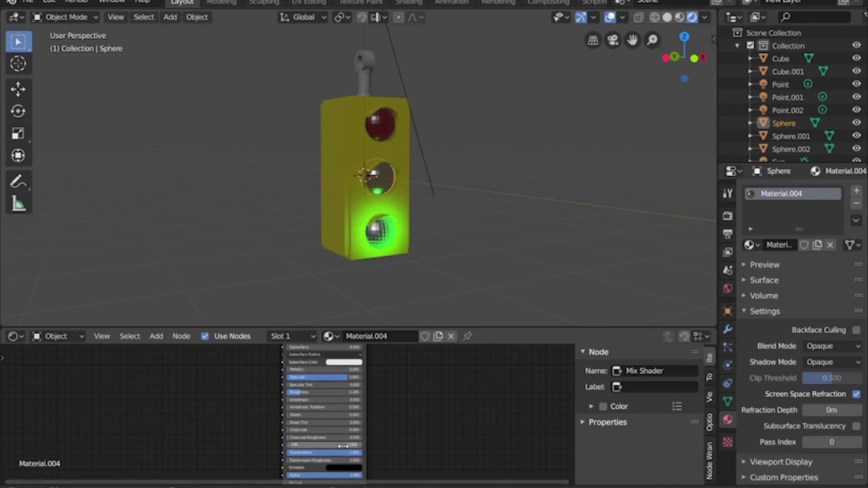
{"action": "left_click_drag", "start_coordinate": [346, 445], "coordinate": [353, 445]}
Step: Lower the IOR of the green lower lens's material and set the power of its green point light to 0 W
{"action": "left_click", "coordinate": [386, 230]}
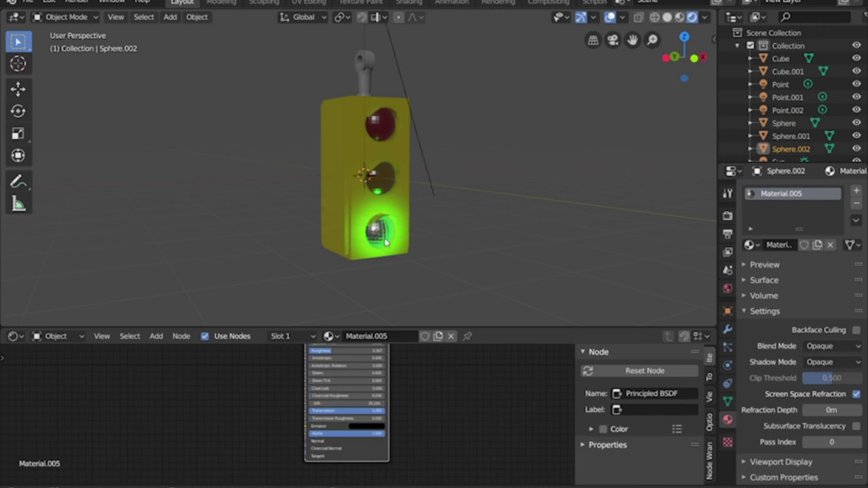
{"action": "left_click_drag", "start_coordinate": [386, 404], "coordinate": [382, 404]}
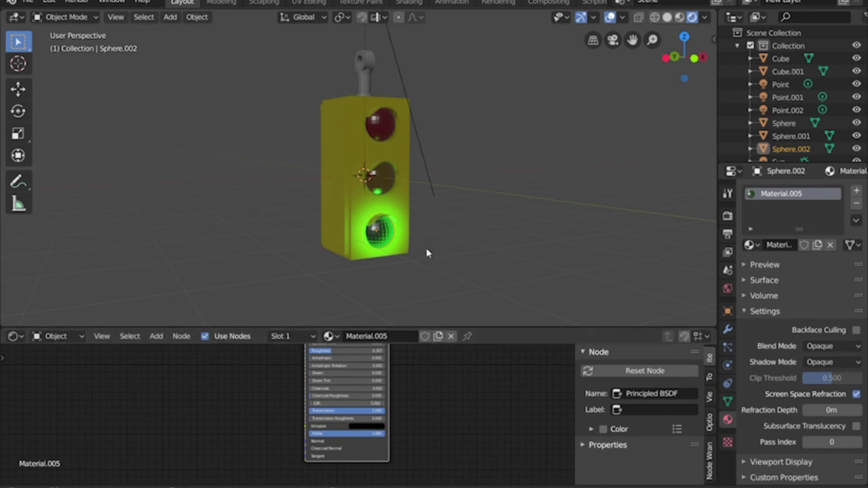
{"action": "left_click", "coordinate": [387, 229]}
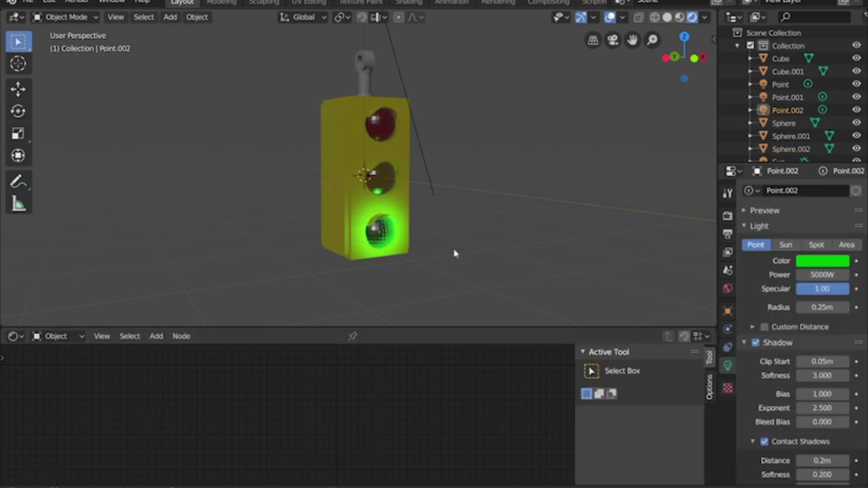
{"action": "double_click", "coordinate": [821, 274]}
{"action": "type", "text": "0"}
{"action": "key", "text": "Return"}
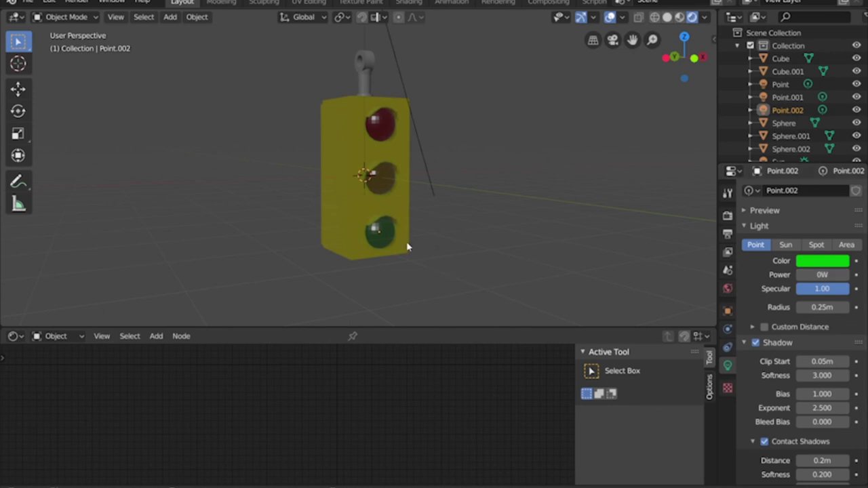
Step: Add an Emission shader above the Principled BSDF in the green lower lens's material
{"action": "left_click", "coordinate": [388, 233]}
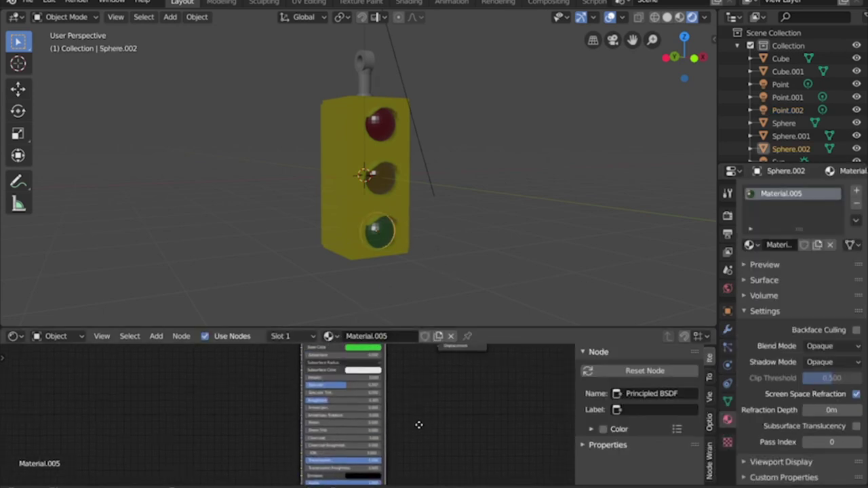
{"action": "middle_click_drag", "start_coordinate": [421, 422], "coordinate": [409, 417]}
{"action": "scroll", "coordinate": [403, 420], "scroll_direction": "up", "scroll_amount": 3, "text": "shift"}
{"action": "left_click_drag", "start_coordinate": [336, 399], "coordinate": [312, 435]}
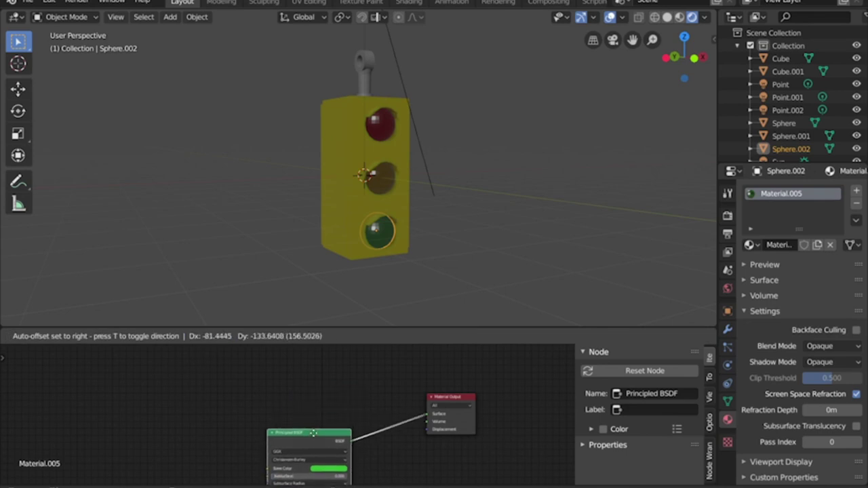
{"action": "key", "text": "shift+a"}
{"action": "mouse_move", "coordinate": [362, 371]}
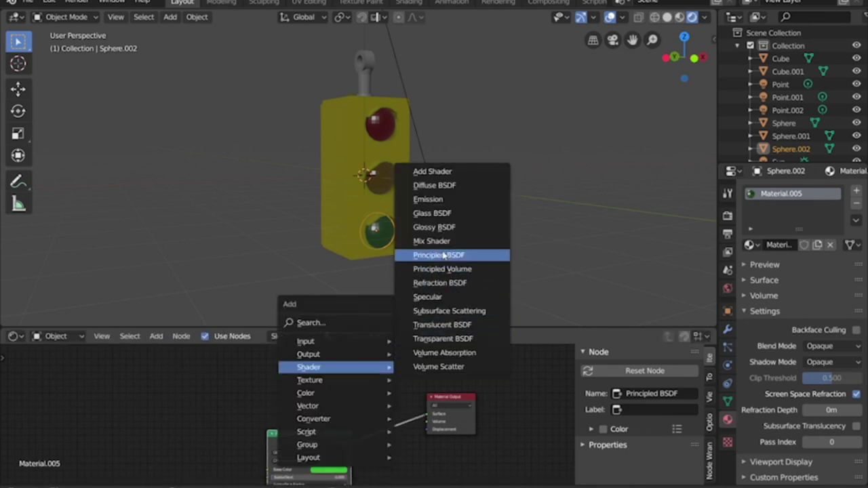
{"action": "left_click", "coordinate": [428, 199]}
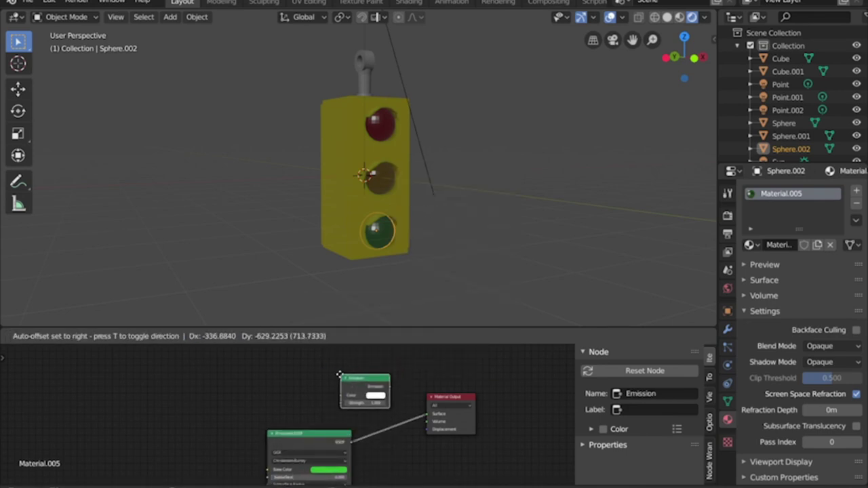
{"action": "left_click", "coordinate": [300, 382]}
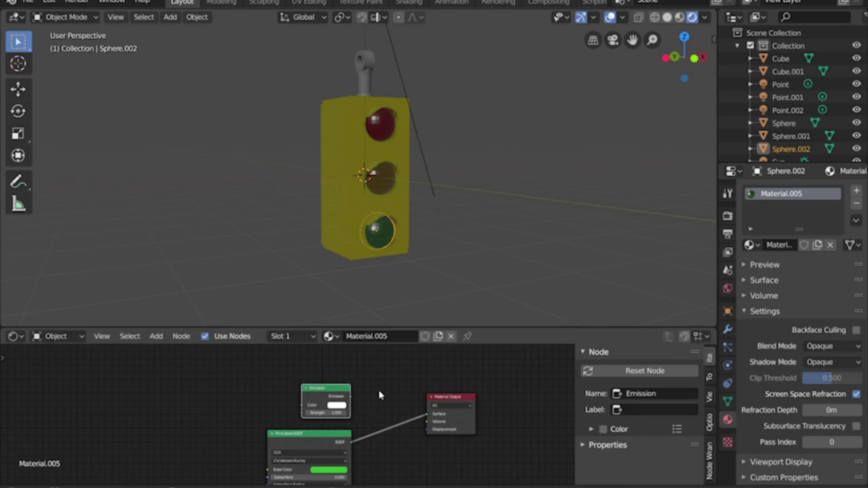
Step: Insert a Mix Shader between the Principled BSDF and the Material Output, and connect the Emission shader to its second shader input
{"action": "key", "text": "shift+a"}
{"action": "mouse_move", "coordinate": [380, 395]}
{"action": "left_click", "coordinate": [447, 265]}
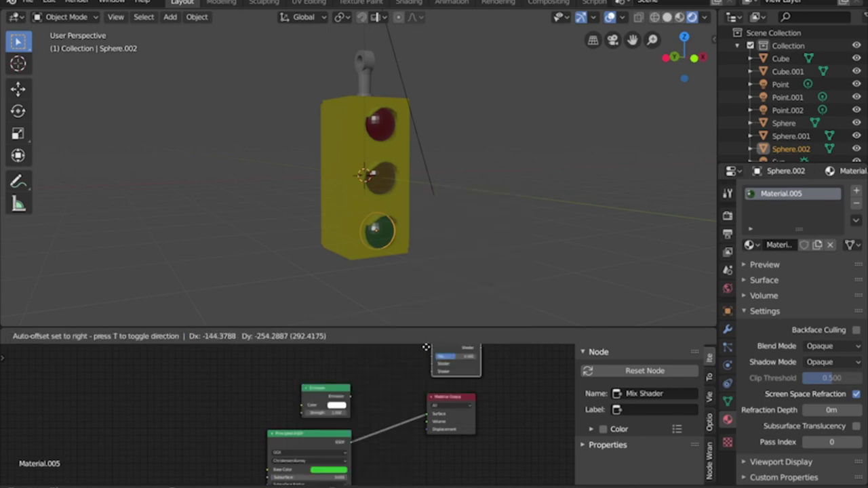
{"action": "left_click", "coordinate": [372, 412]}
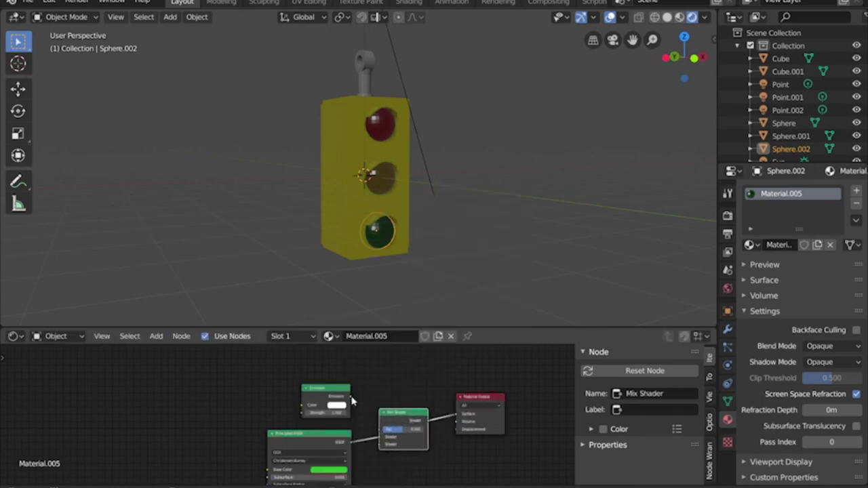
{"action": "left_click_drag", "start_coordinate": [350, 396], "coordinate": [378, 444]}
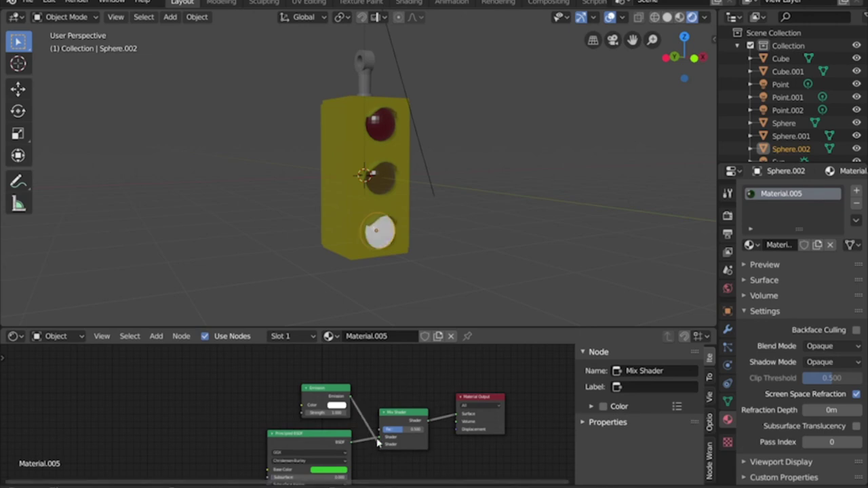
Step: Set the green lens's Emission color to bright green and its Mix Shader factor to 0
{"action": "left_click", "coordinate": [339, 405]}
{"action": "left_click_drag", "start_coordinate": [351, 332], "coordinate": [333, 321]}
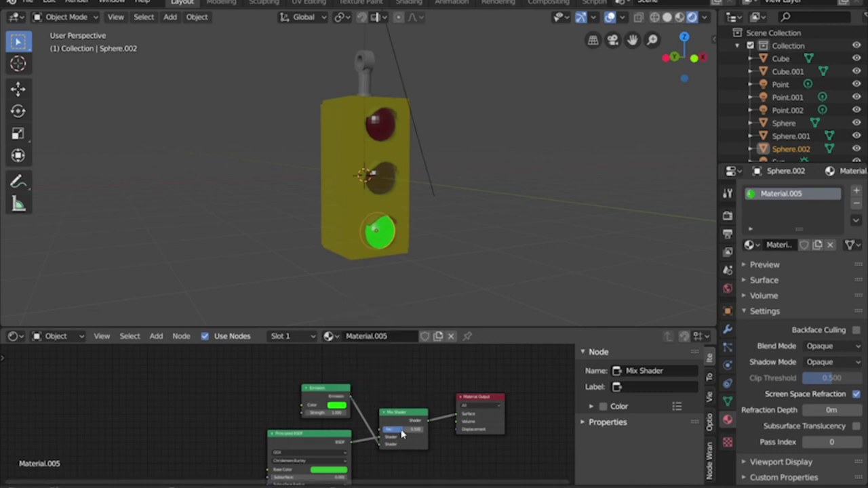
{"action": "mouse_move", "coordinate": [402, 434]}
{"action": "left_mouse_down"}
{"action": "mouse_move", "coordinate": [392, 434]}
{"action": "mouse_move", "coordinate": [423, 434]}
{"action": "mouse_move", "coordinate": [387, 430]}
{"action": "left_mouse_up"}
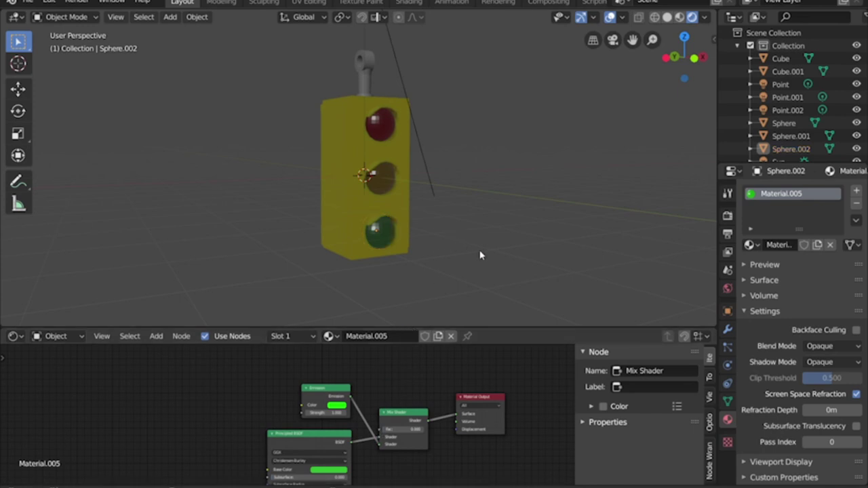
Step: Split a new area off the 3D viewport above the shader nodes, enlarge it and turn it into a Timeline
{"action": "middle_click_drag", "start_coordinate": [481, 253], "coordinate": [400, 251]}
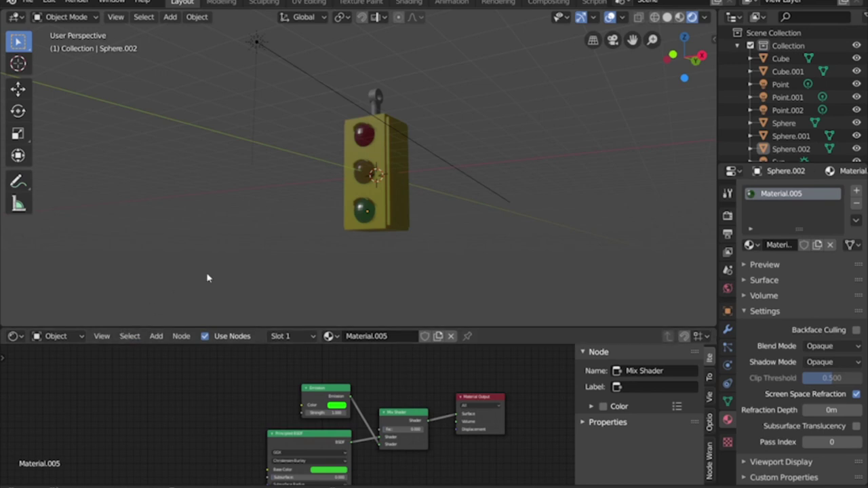
{"action": "middle_click_drag", "start_coordinate": [346, 196], "coordinate": [398, 226]}
{"action": "scroll", "coordinate": [380, 232], "scroll_direction": "up", "scroll_amount": 1}
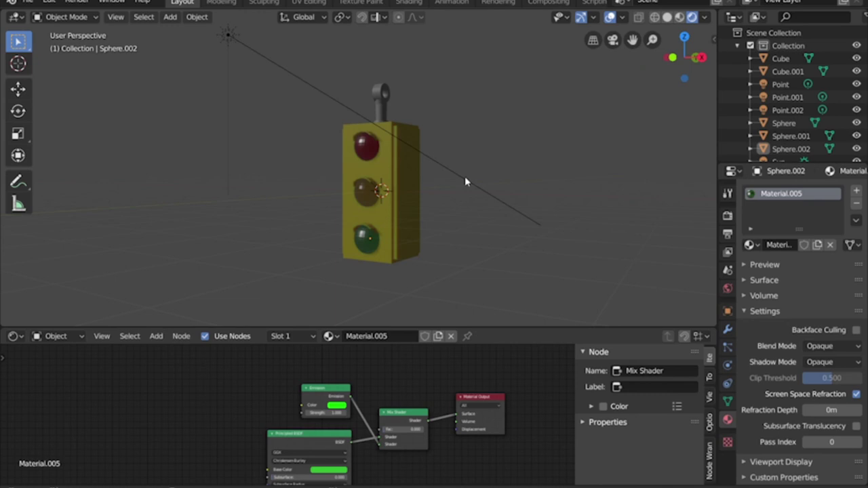
{"action": "left_click", "coordinate": [366, 145]}
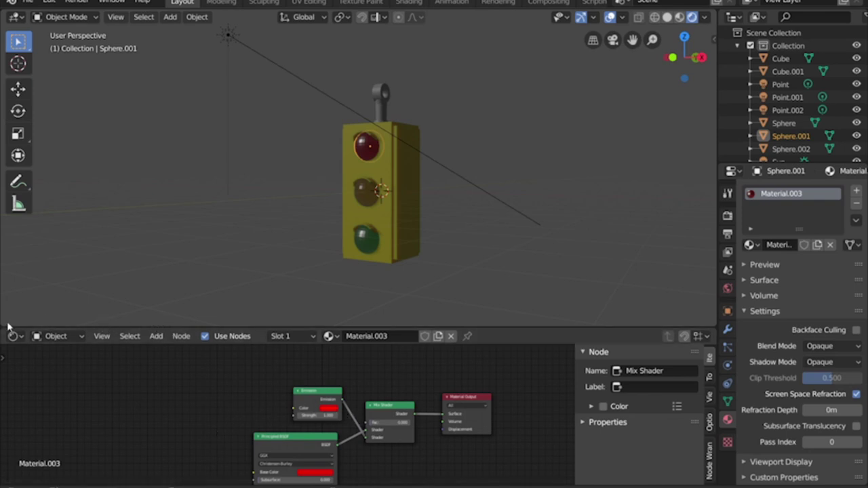
{"action": "left_click_drag", "start_coordinate": [4, 326], "coordinate": [42, 245]}
{"action": "left_click_drag", "start_coordinate": [46, 237], "coordinate": [48, 235]}
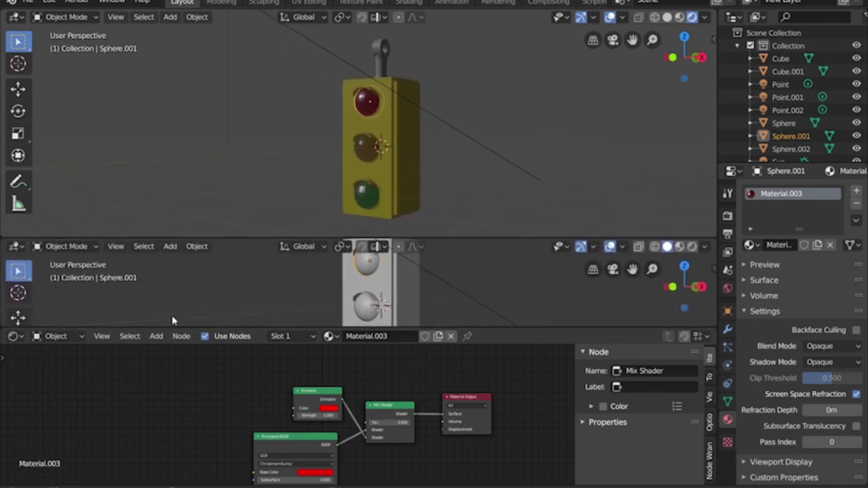
{"action": "left_click_drag", "start_coordinate": [167, 329], "coordinate": [175, 370]}
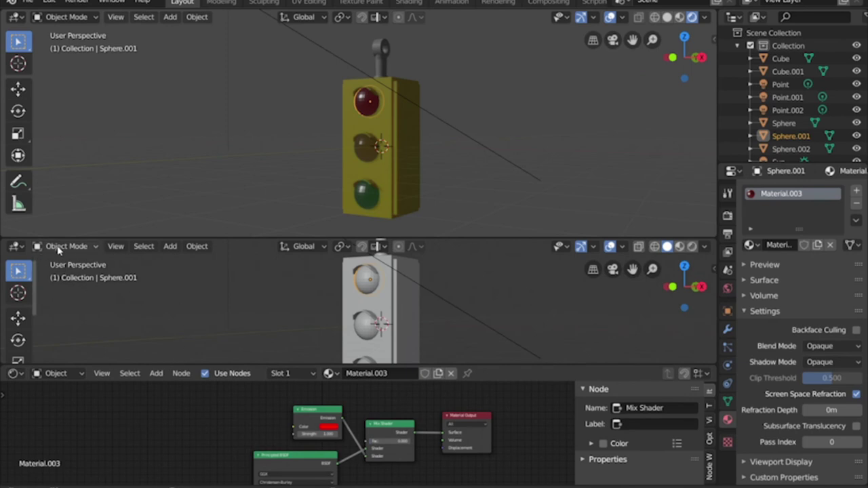
{"action": "left_click", "coordinate": [16, 246]}
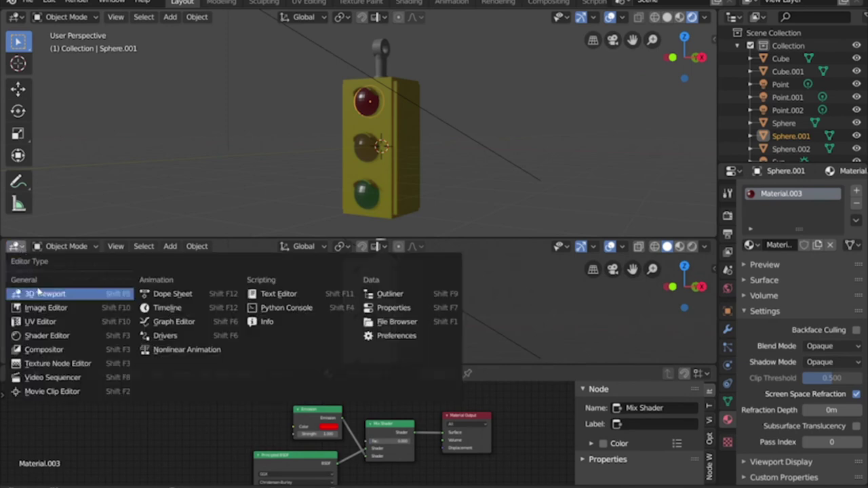
{"action": "left_click", "coordinate": [184, 310]}
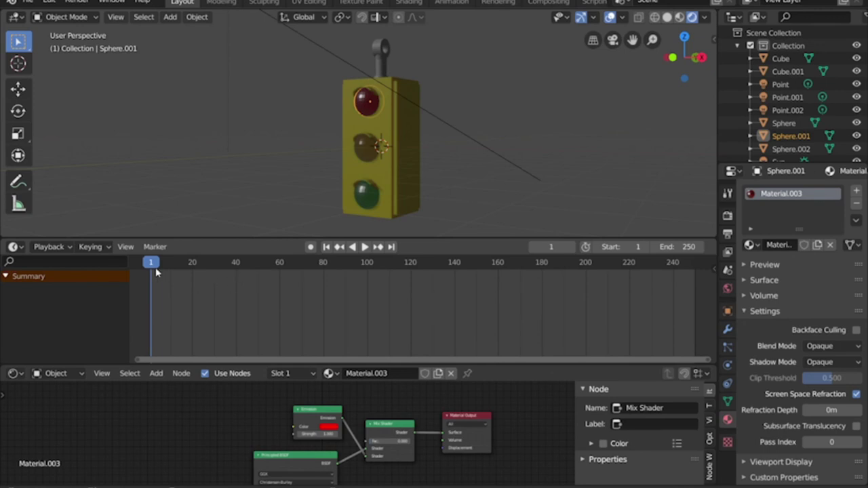
Step: At frame 0, raise the green lens's Mix Shader factor to about half and insert a keyframe on it
{"action": "key", "text": "space"}
{"action": "key", "text": "Escape"}
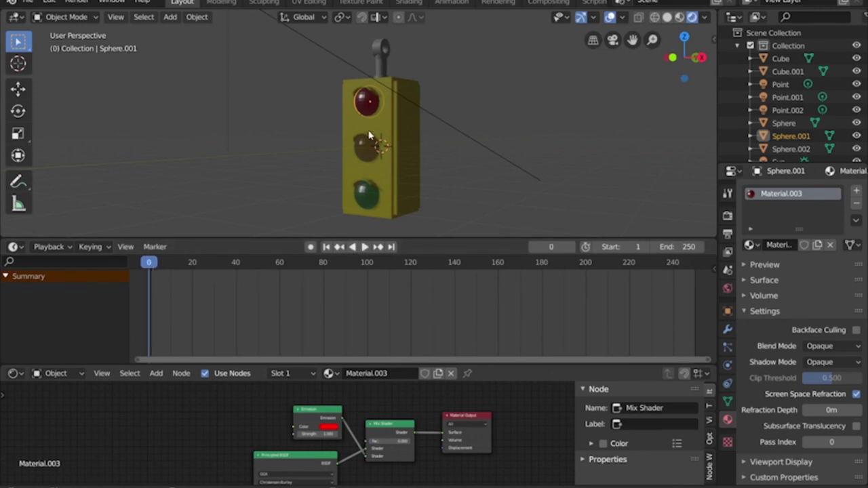
{"action": "left_click", "coordinate": [366, 195]}
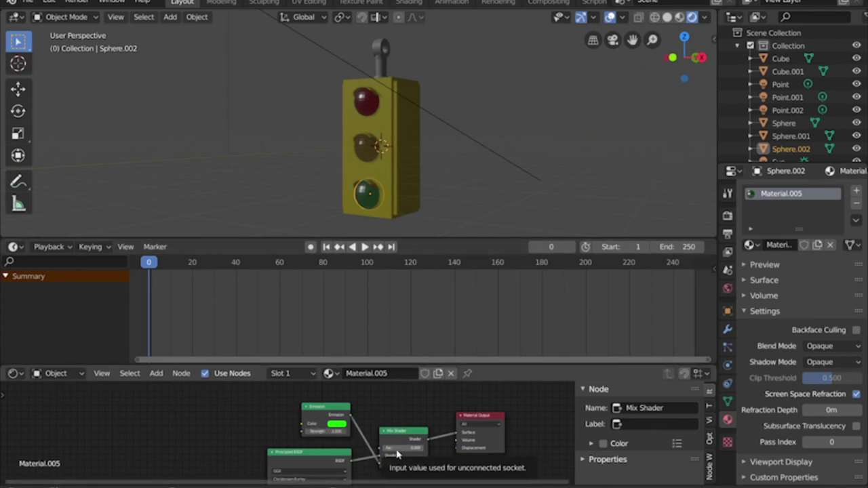
{"action": "left_click_drag", "start_coordinate": [398, 449], "coordinate": [422, 449]}
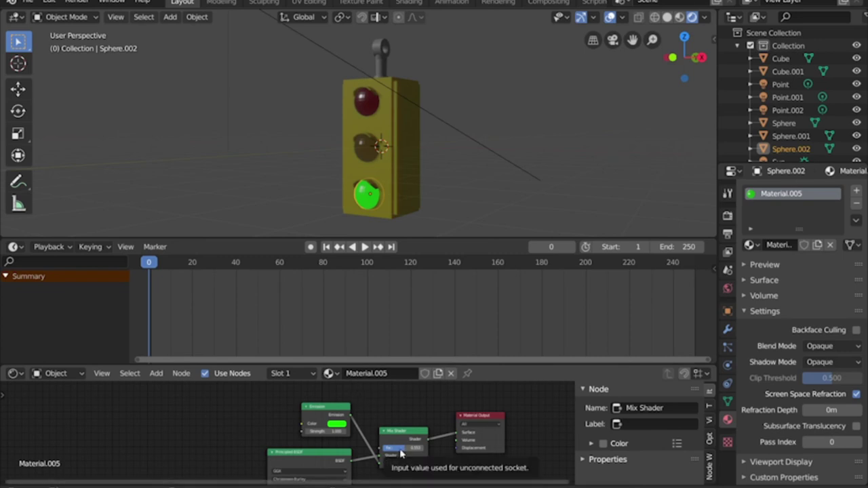
{"action": "key", "text": "i"}
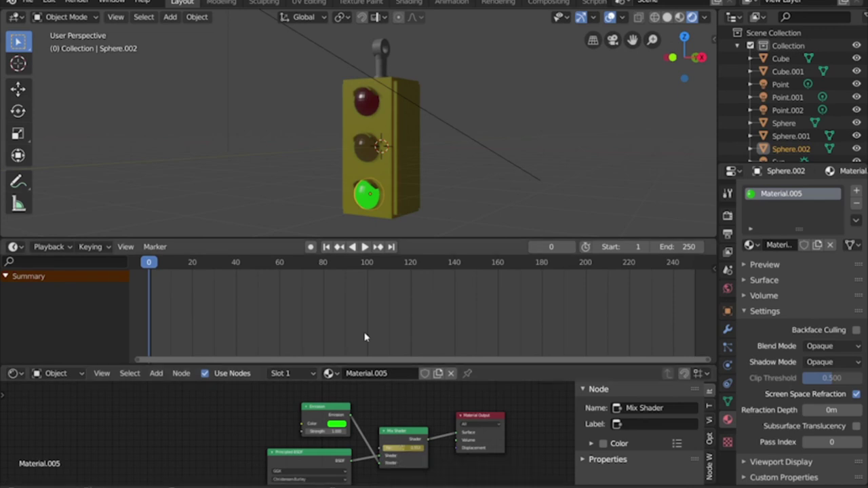
Step: Set the power of the green point light in the lower lens to 5000 W and keyframe it at frame 0
{"action": "left_click", "coordinate": [370, 204]}
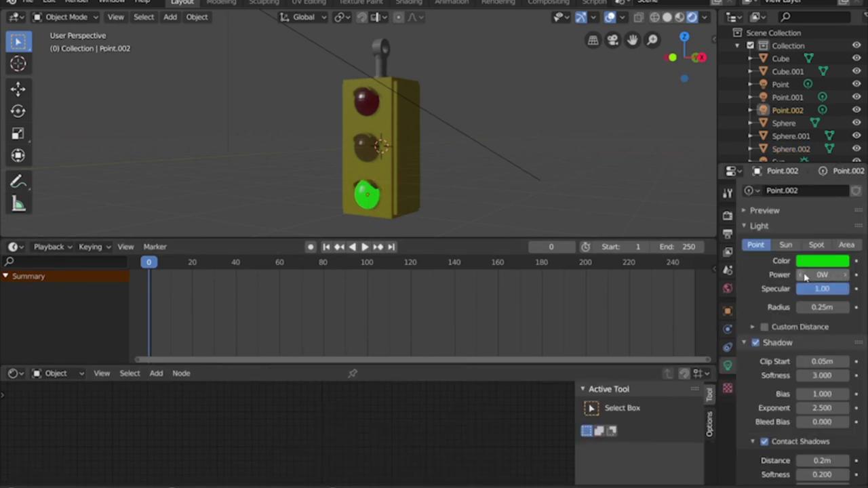
{"action": "left_click", "coordinate": [823, 275]}
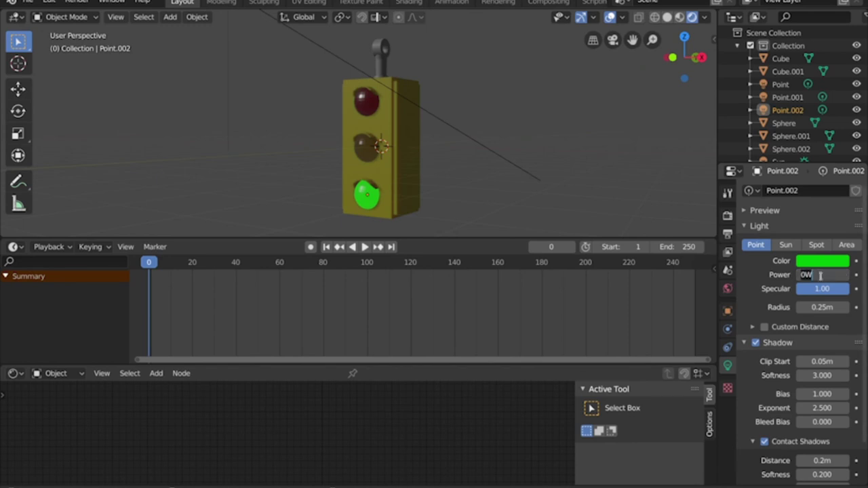
{"action": "type", "text": "5000"}
{"action": "key", "text": "Return"}
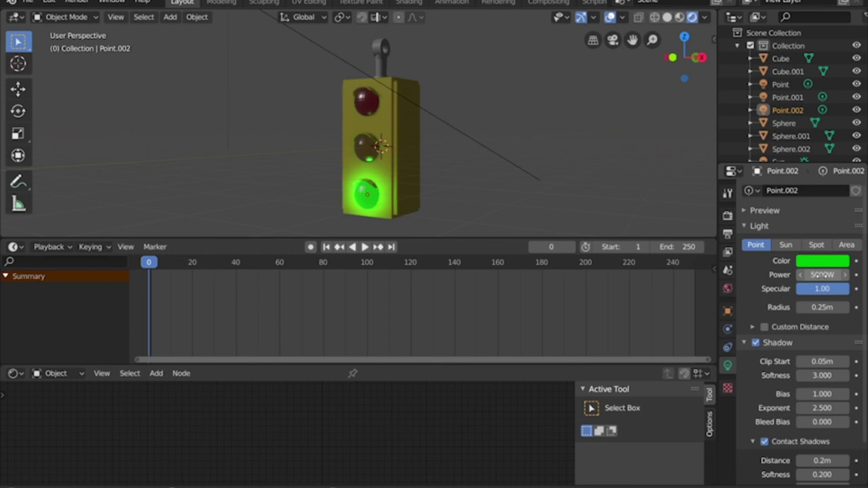
{"action": "key", "text": "i"}
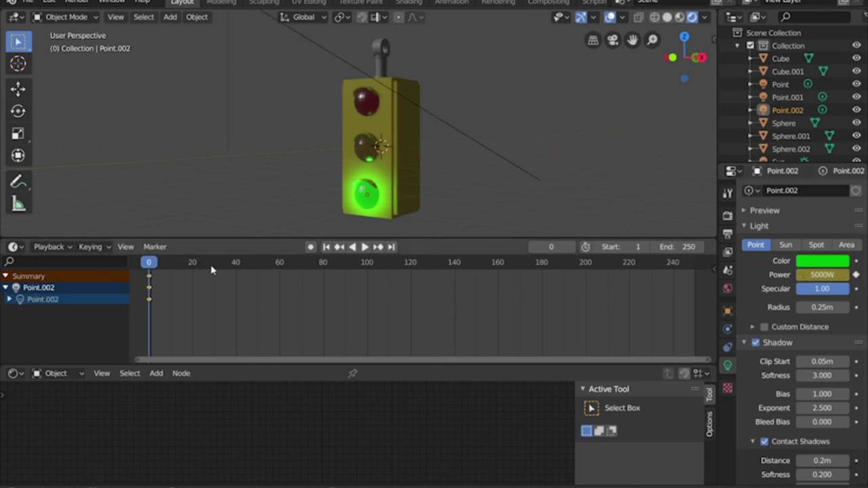
Step: Move to frame 60 and enable Ambient Occlusion, Bloom and Screen Space Reflections for the Eevee render
{"action": "left_click", "coordinate": [281, 265]}
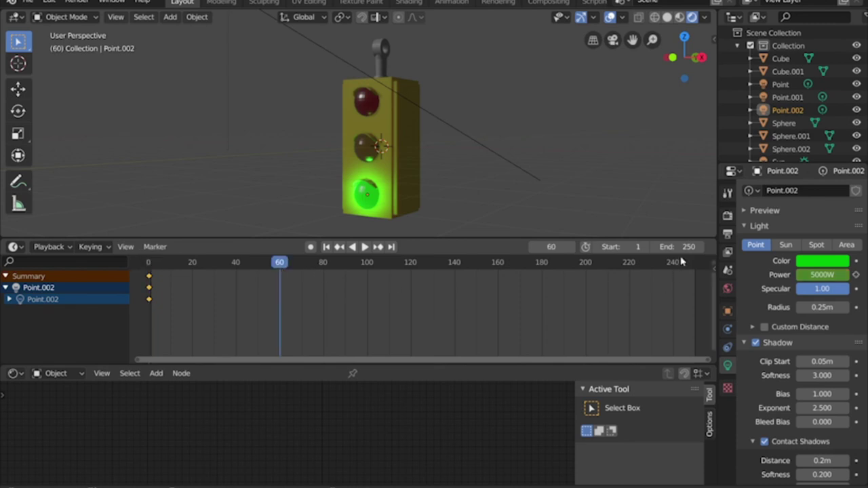
{"action": "left_click", "coordinate": [727, 215]}
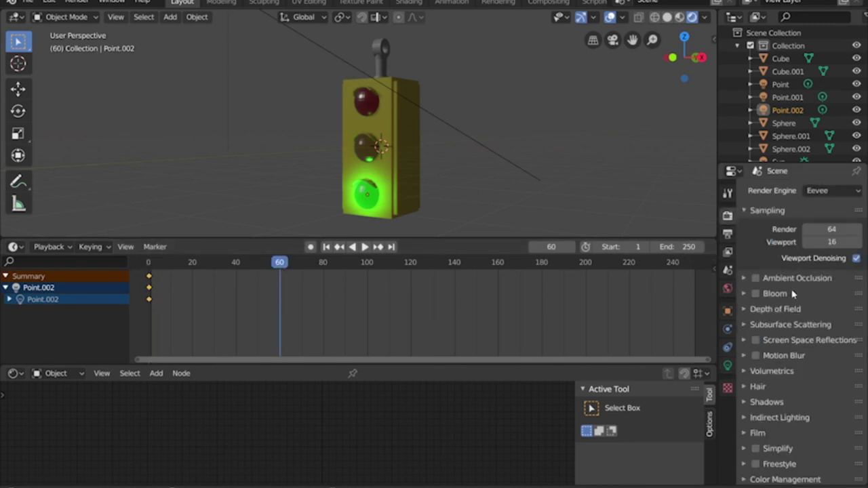
{"action": "left_click", "coordinate": [756, 280]}
{"action": "left_click", "coordinate": [757, 294]}
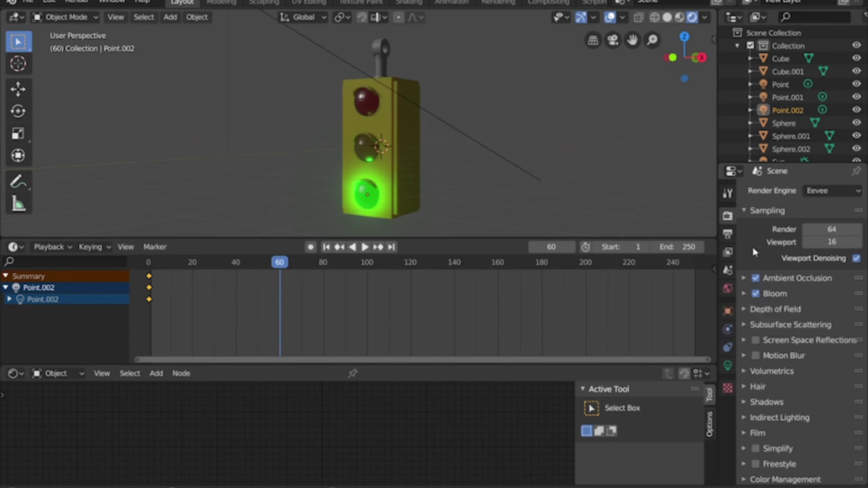
{"action": "left_click", "coordinate": [757, 342]}
Step: Set the scene's output frame rate to 30 fps
{"action": "left_click", "coordinate": [727, 233]}
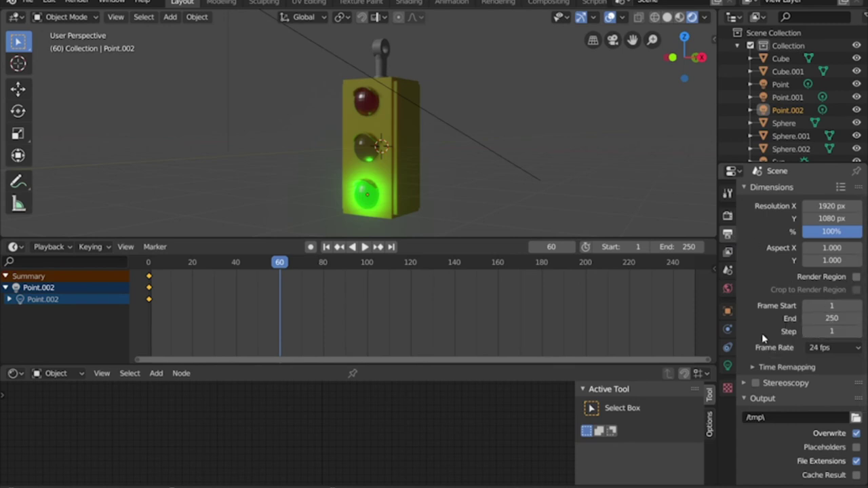
{"action": "left_click", "coordinate": [830, 348]}
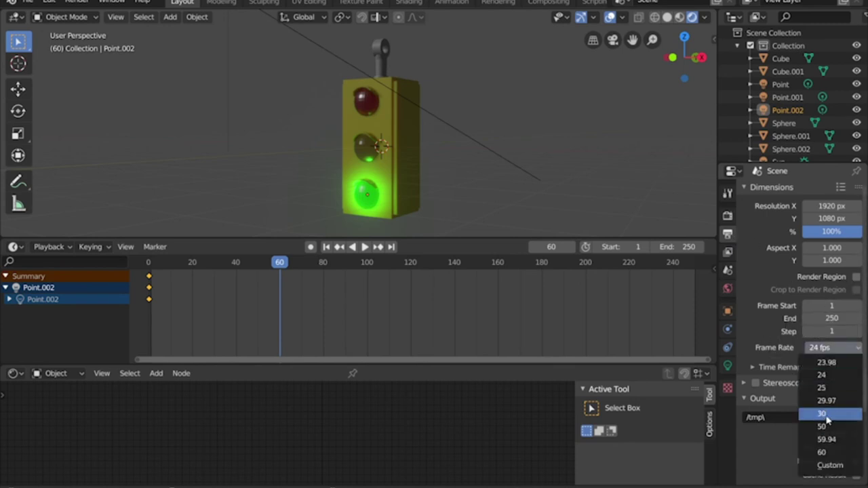
{"action": "left_click", "coordinate": [824, 415]}
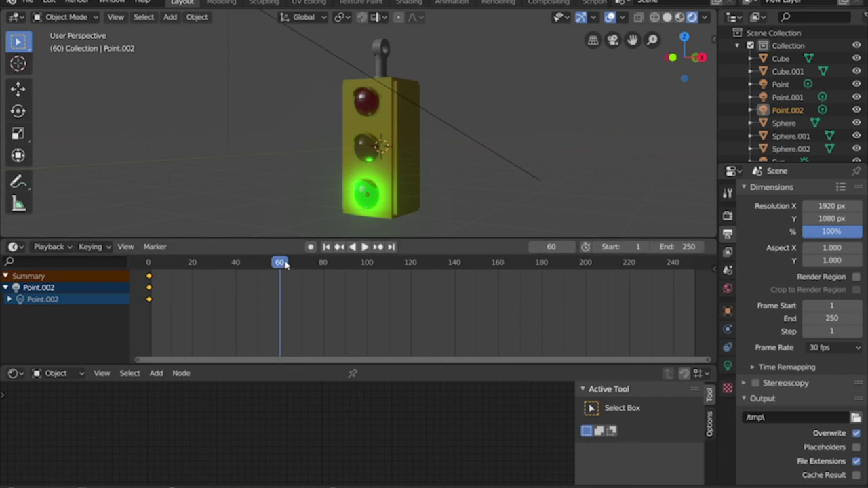
Step: Move to frame 59 and keyframe the green point light's power at 5000 W
{"action": "left_click_drag", "start_coordinate": [282, 266], "coordinate": [277, 265]}
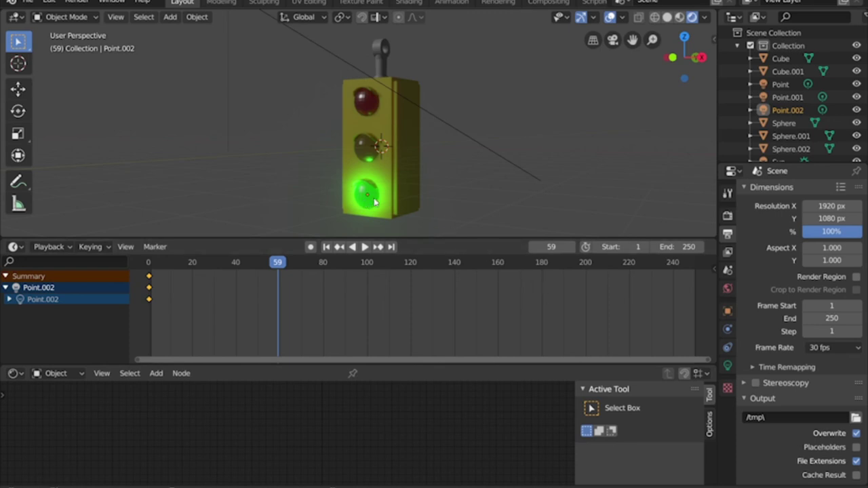
{"action": "left_click", "coordinate": [727, 365]}
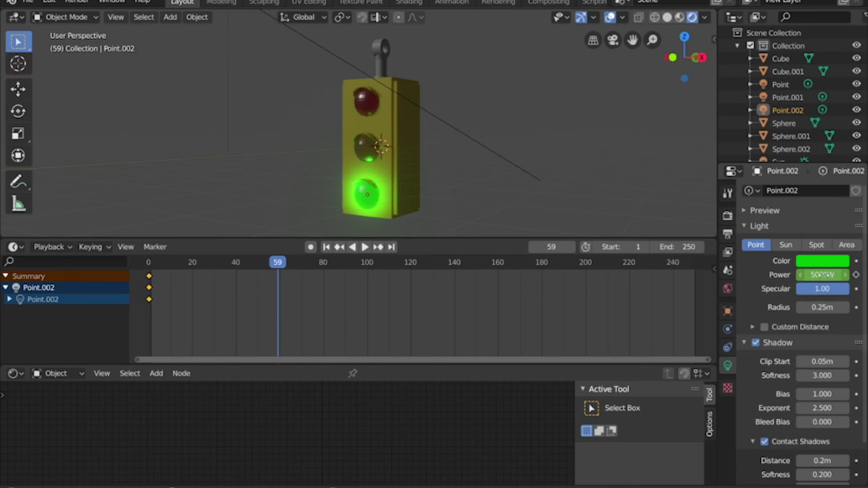
{"action": "left_click", "coordinate": [822, 275]}
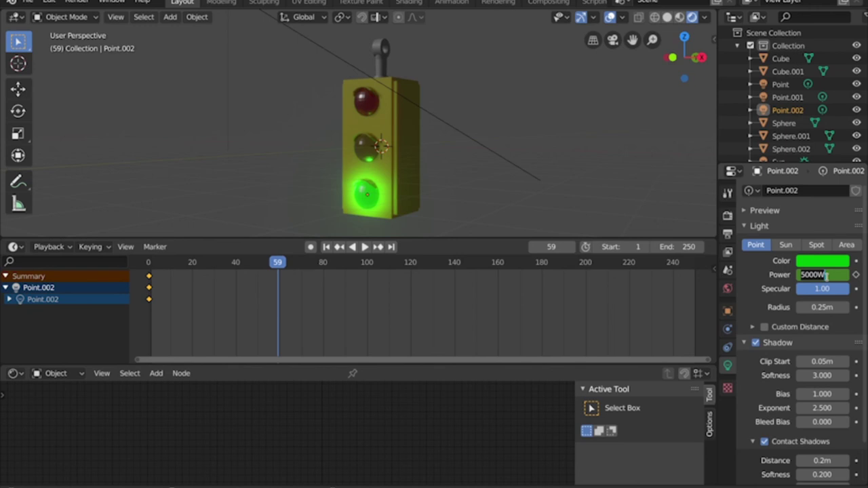
{"action": "key", "text": "Return"}
{"action": "key", "text": "i"}
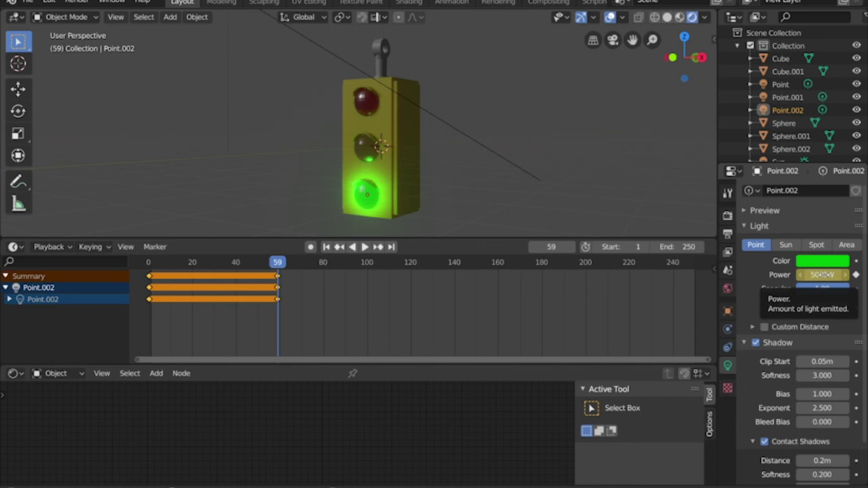
Step: Advance to frame 60, set the green point light's power to 0 W and keyframe it
{"action": "key", "text": "space"}
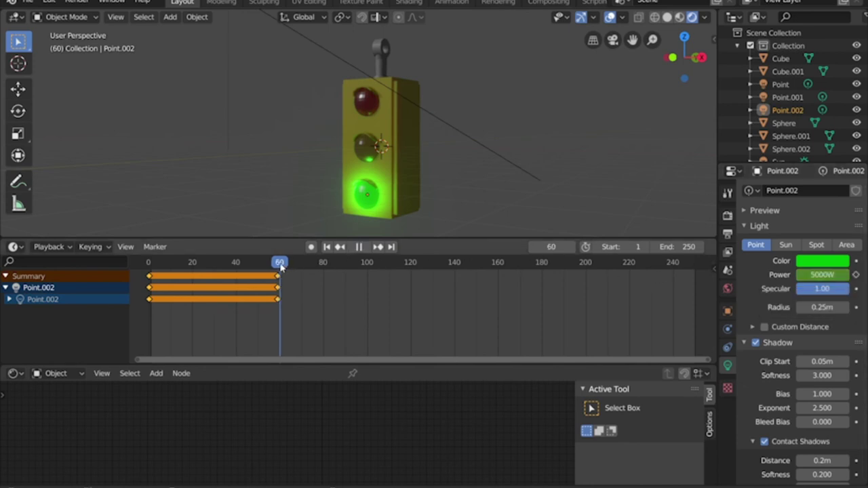
{"action": "key", "text": "space"}
{"action": "left_click", "coordinate": [819, 276]}
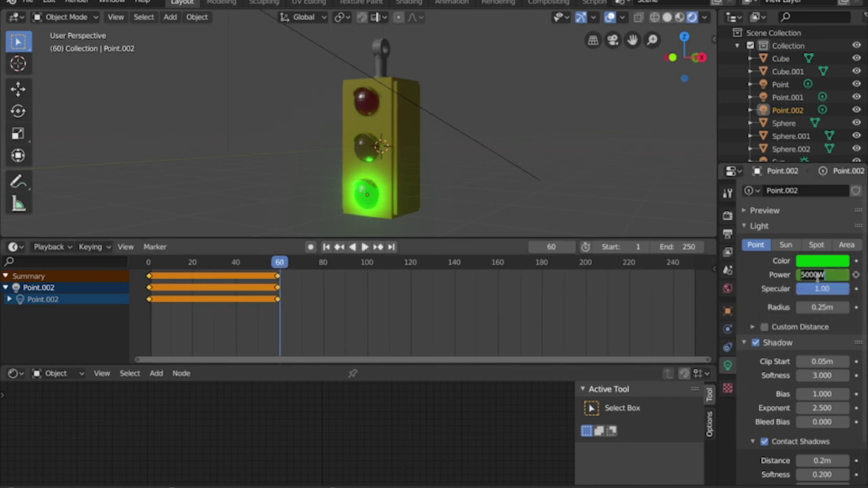
{"action": "type", "text": "0"}
{"action": "key", "text": "Return"}
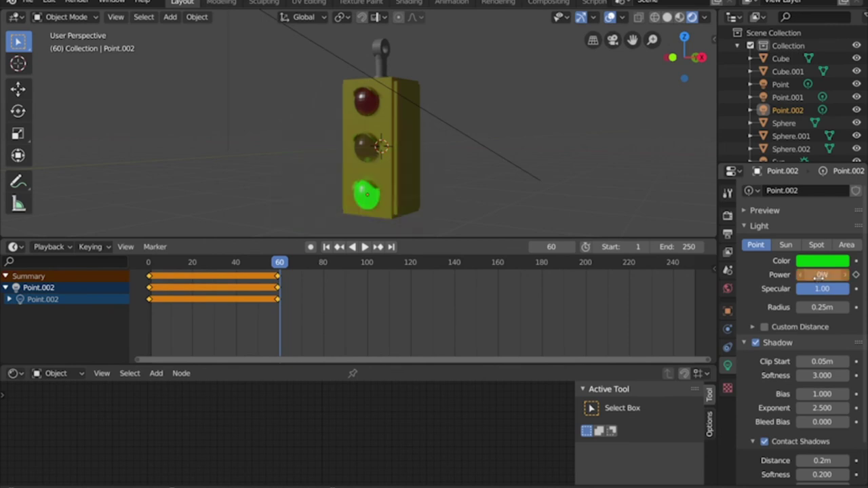
{"action": "key", "text": "i"}
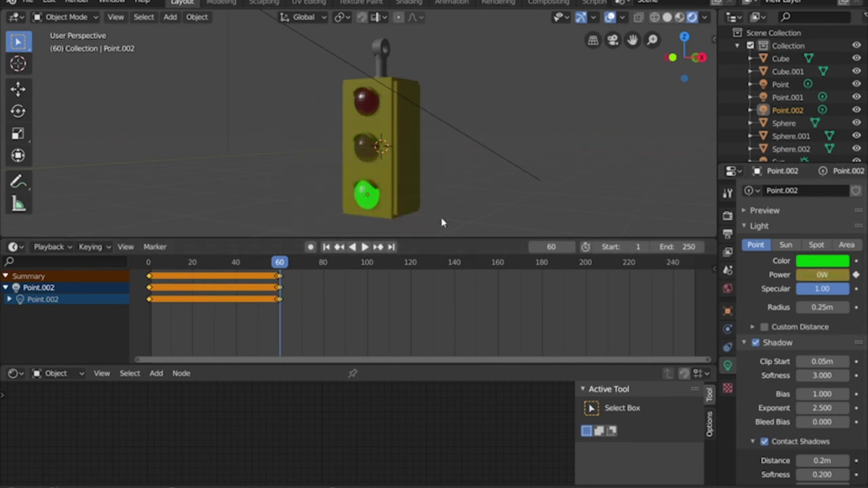
Step: Set the Mix Shader factor of the green lens's material to 0 and keyframe it at frame 60
{"action": "left_click", "coordinate": [366, 195]}
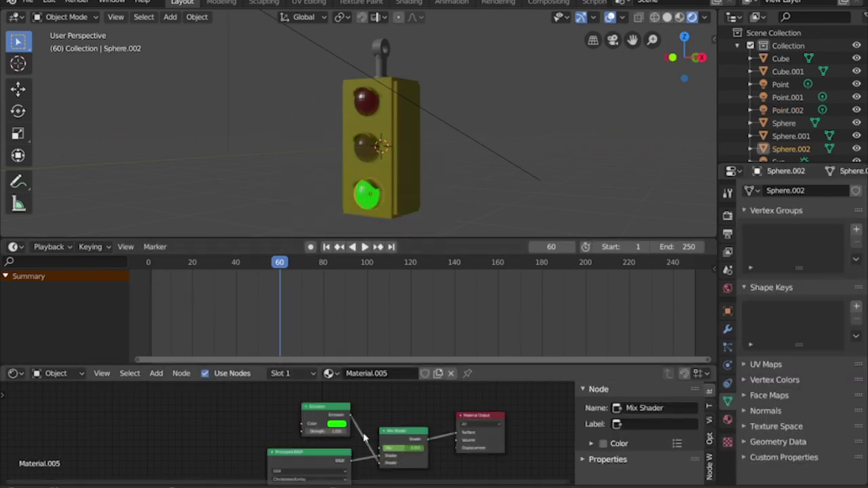
{"action": "double_click", "coordinate": [404, 447]}
{"action": "type", "text": "0"}
{"action": "key", "text": "Return"}
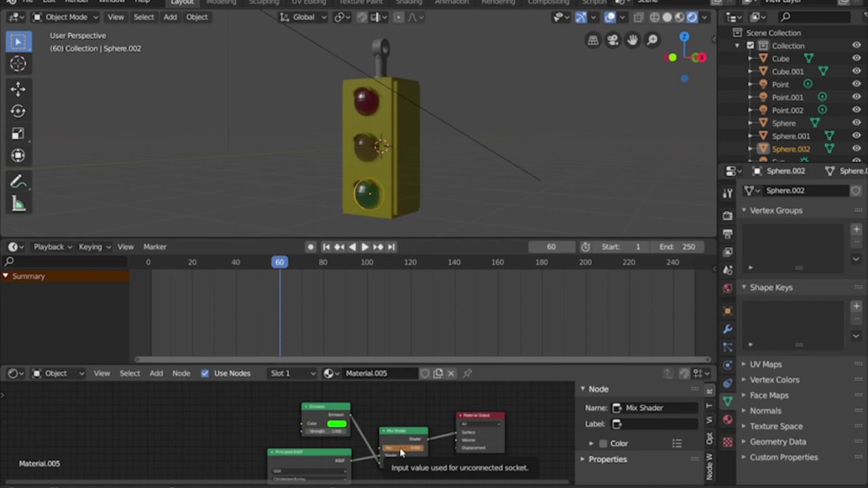
{"action": "key", "text": "i"}
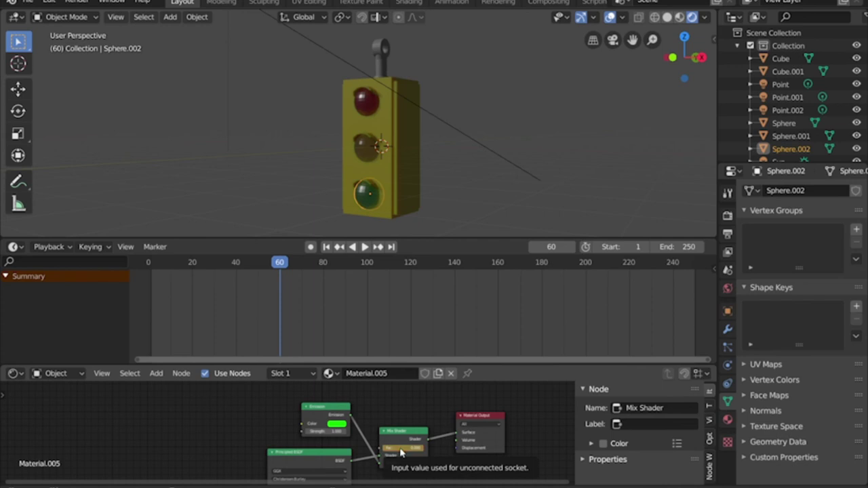
Step: Keyframe the yellow lens's Mix Shader factor at 0 on frame 59
{"action": "left_click", "coordinate": [365, 152]}
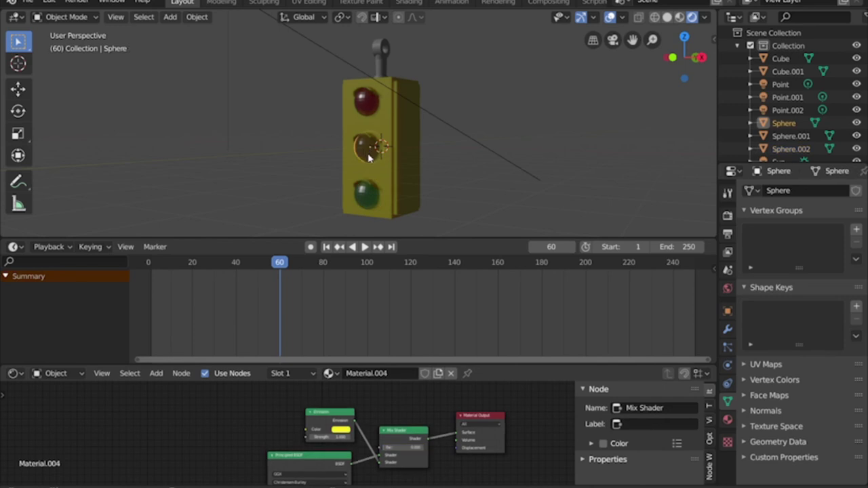
{"action": "left_click_drag", "start_coordinate": [398, 449], "coordinate": [430, 449]}
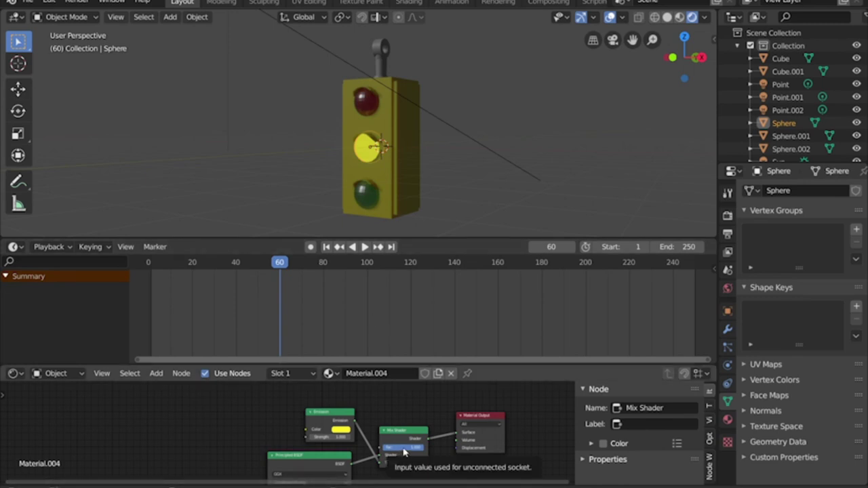
{"action": "left_click", "coordinate": [278, 263]}
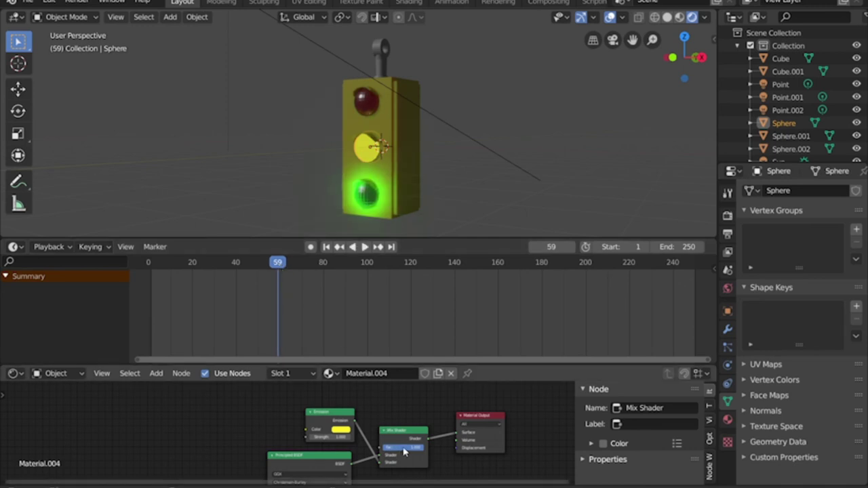
{"action": "left_click_drag", "start_coordinate": [407, 452], "coordinate": [379, 453]}
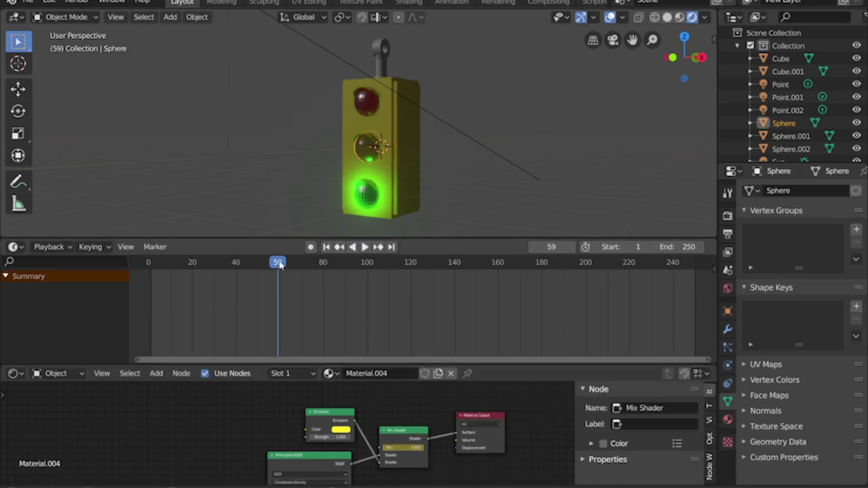
Step: Move to frame 60, raise the yellow lens's Mix Shader factor to 1 and keyframe it
{"action": "left_click", "coordinate": [280, 264]}
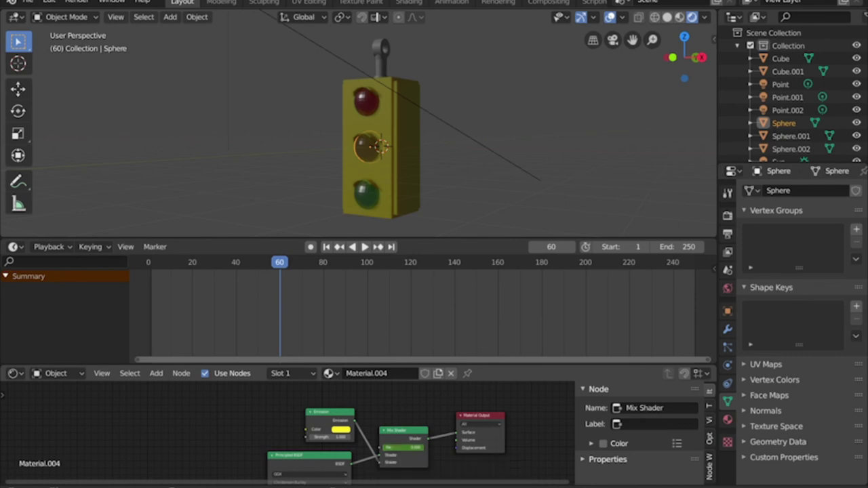
{"action": "left_click_drag", "start_coordinate": [392, 451], "coordinate": [414, 451]}
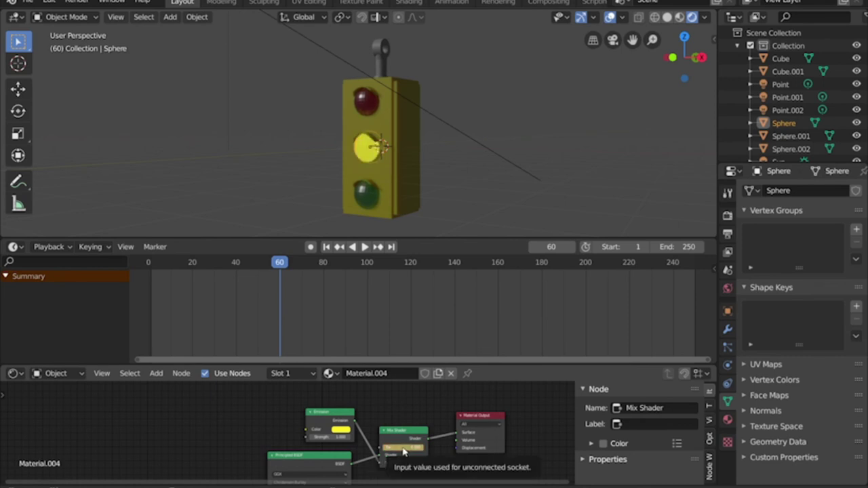
{"action": "key", "text": "i"}
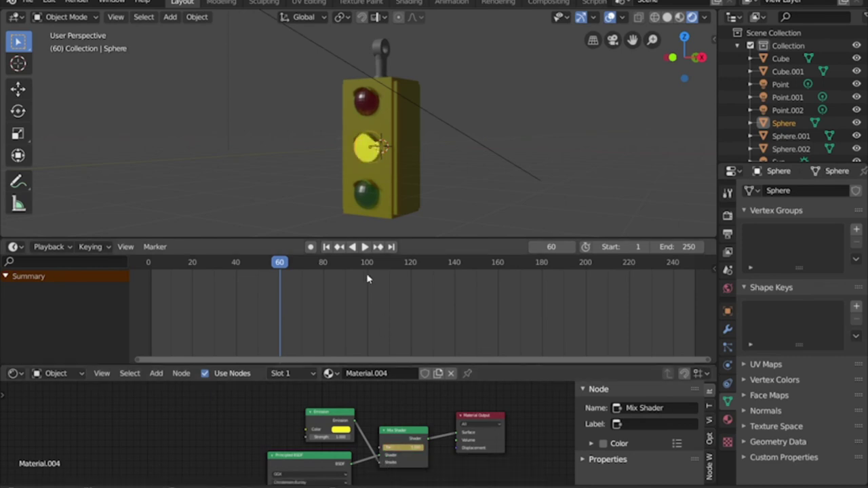
Step: Select the yellow point light in the middle lens and keyframe its power at 0 W on frame 59
{"action": "left_click", "coordinate": [369, 155]}
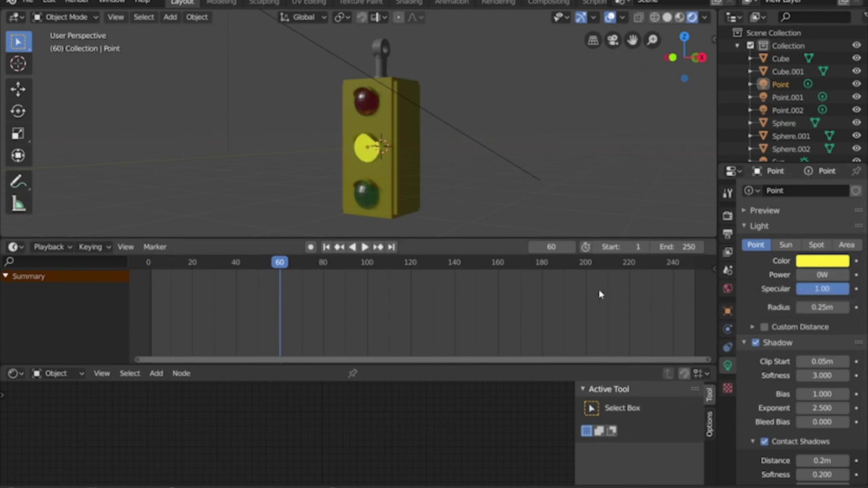
{"action": "left_click", "coordinate": [278, 269]}
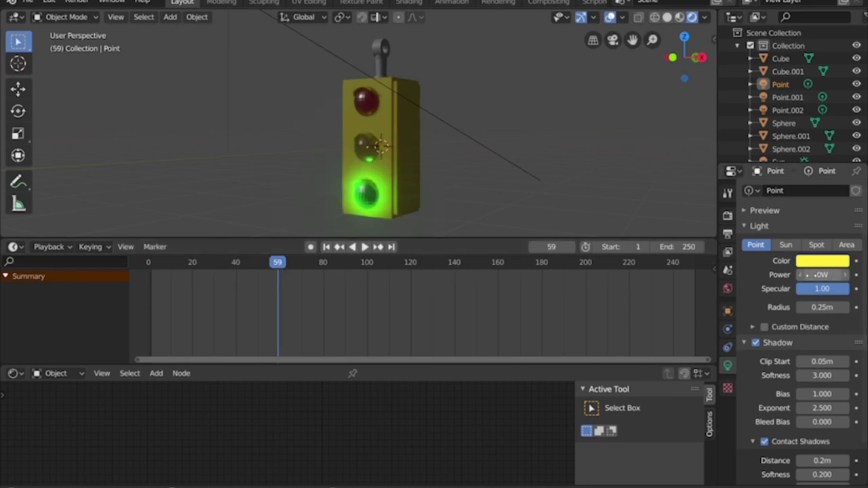
{"action": "key", "text": "i"}
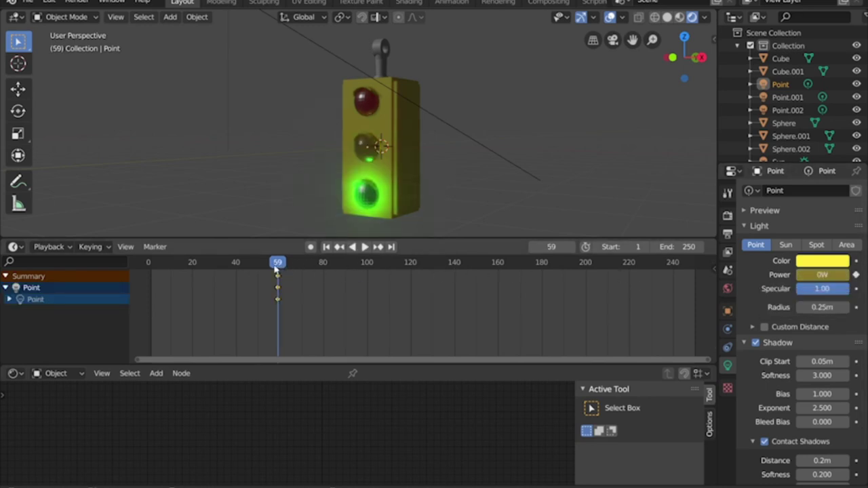
Step: Advance to frame 60, set the yellow point light's power to 5000 W and keyframe it
{"action": "key", "text": "space"}
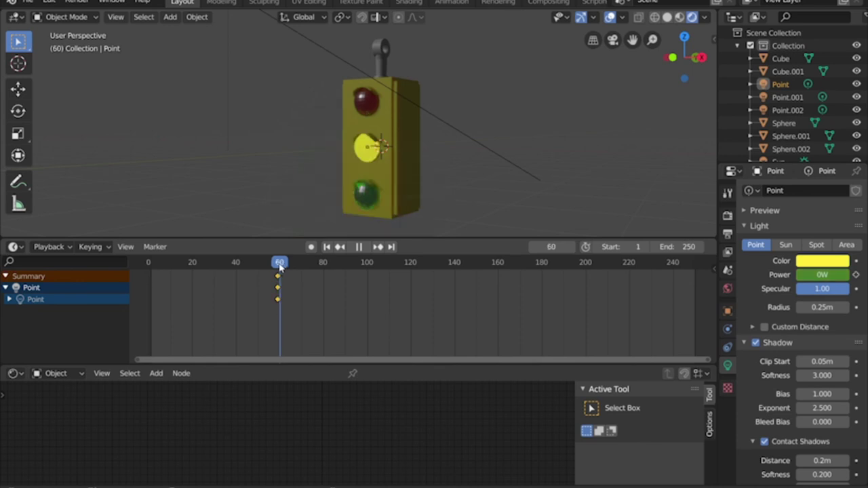
{"action": "key", "text": "space"}
{"action": "left_click", "coordinate": [821, 274]}
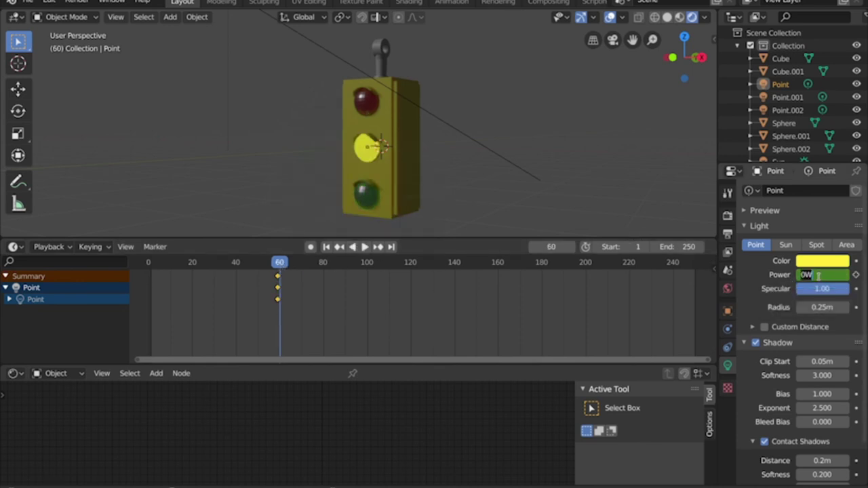
{"action": "type", "text": "5000"}
{"action": "key", "text": "Return"}
{"action": "key", "text": "i"}
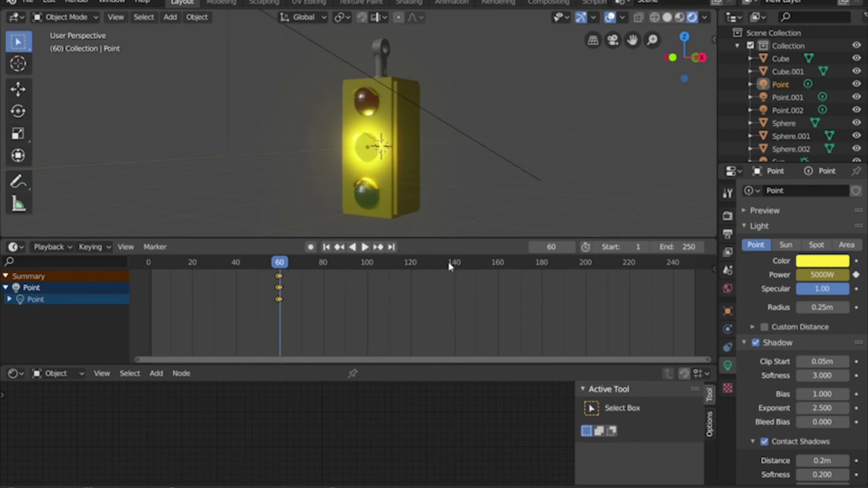
Step: At frame 119, keyframe the yellow point light's power at 5000 W and the yellow lens's Mix Shader factor at 1
{"action": "left_click", "coordinate": [410, 264]}
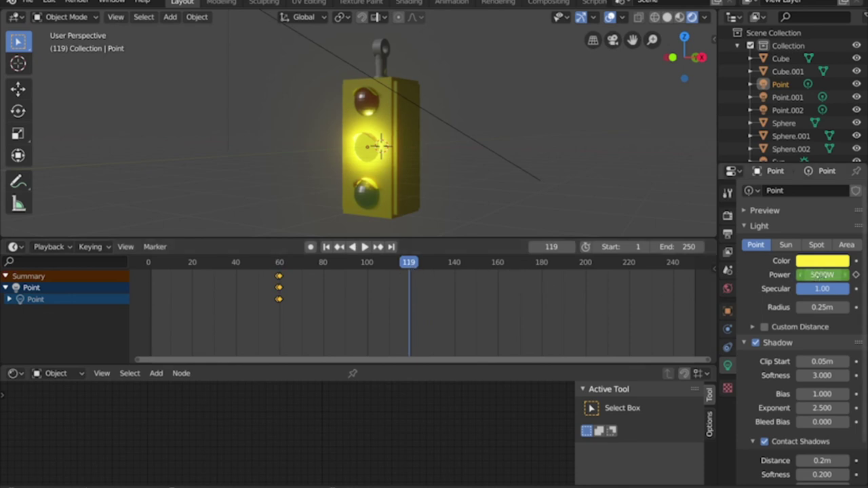
{"action": "key", "text": "i"}
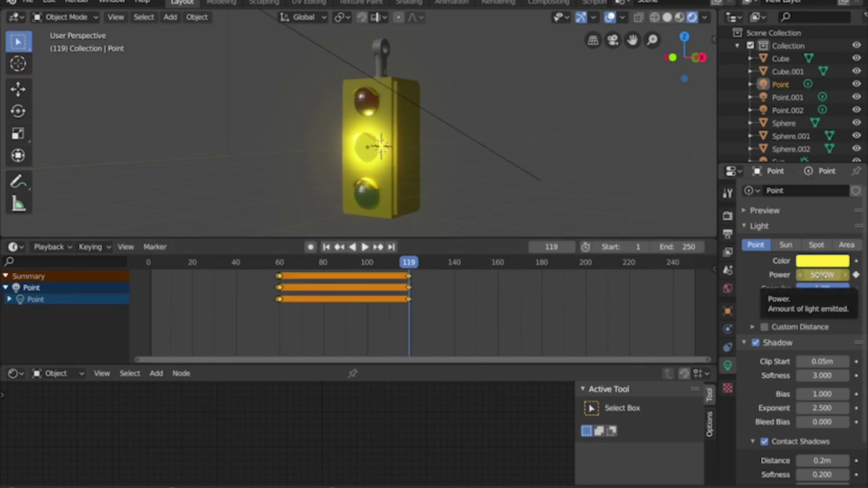
{"action": "left_click", "coordinate": [370, 159]}
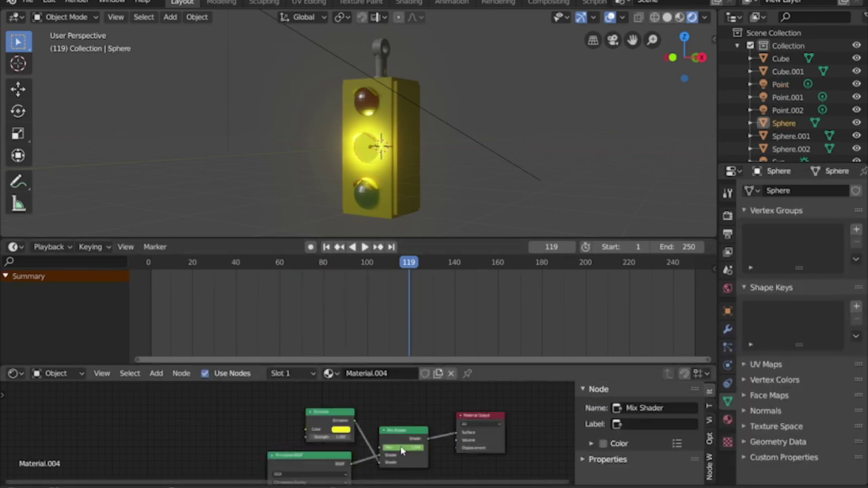
{"action": "key", "text": "i"}
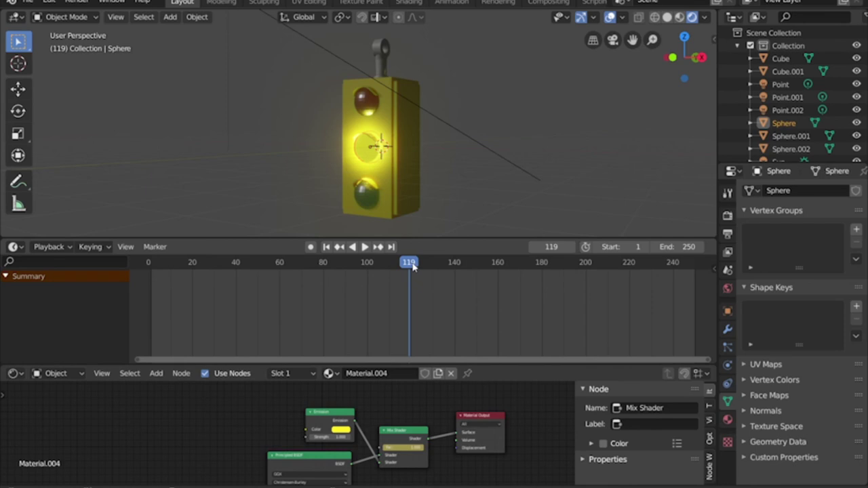
Step: Advance to frame 120, lower the yellow lens's Mix Shader factor to 0 and keyframe it
{"action": "key", "text": "space"}
{"action": "key", "text": "Escape"}
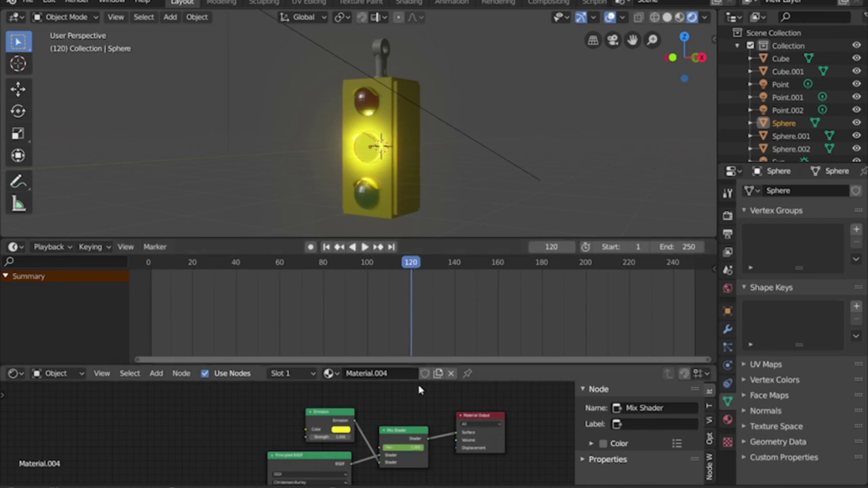
{"action": "left_click_drag", "start_coordinate": [414, 447], "coordinate": [394, 448]}
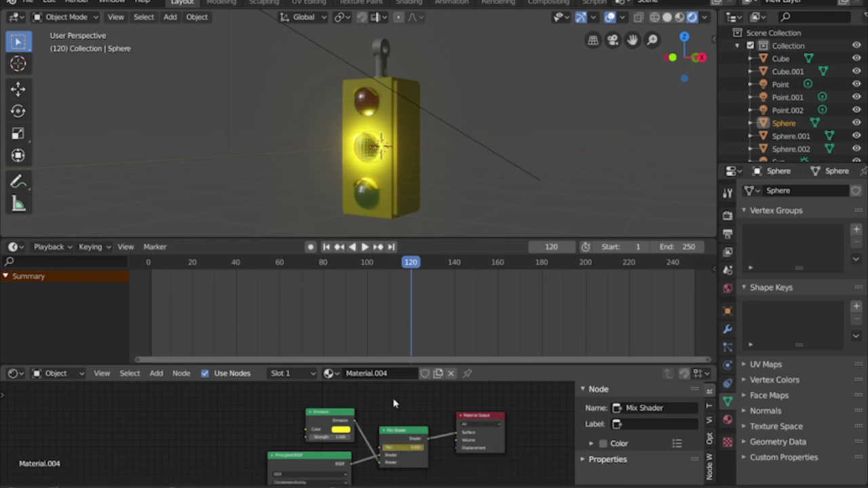
Step: Set the yellow point light's power to 0 W and keyframe it at frame 120
{"action": "left_click", "coordinate": [370, 155]}
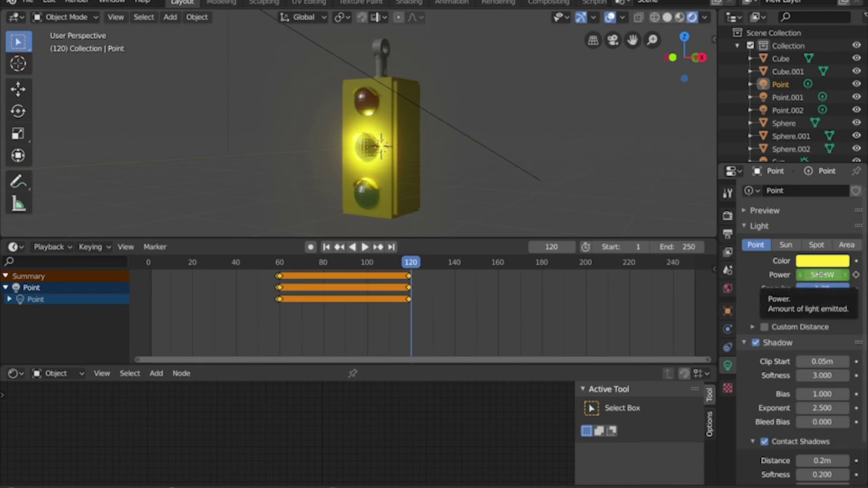
{"action": "left_click", "coordinate": [822, 275]}
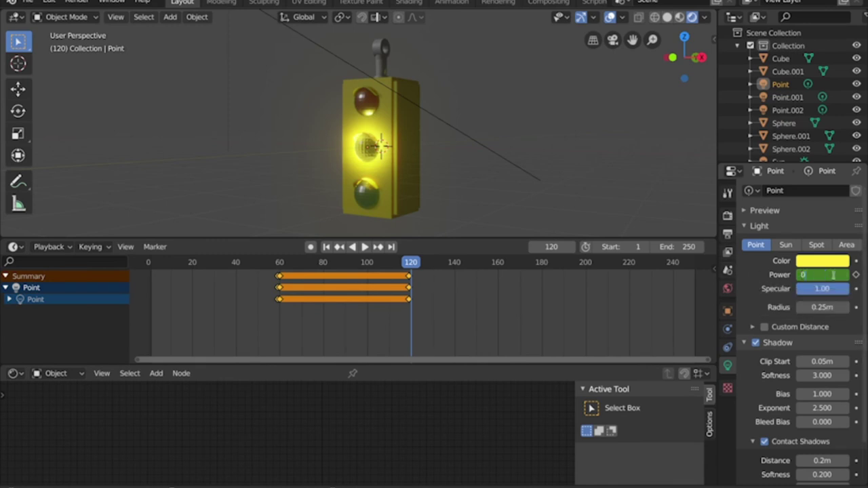
{"action": "type", "text": "0"}
{"action": "key", "text": "Return"}
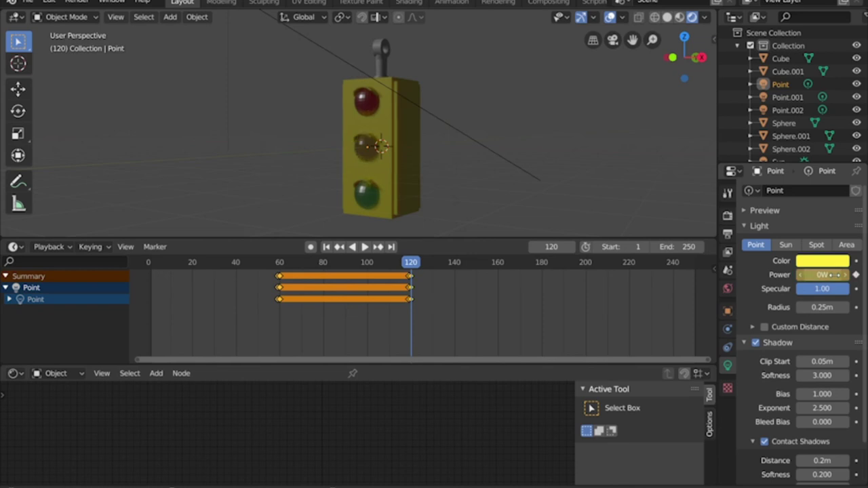
{"action": "key", "text": "i"}
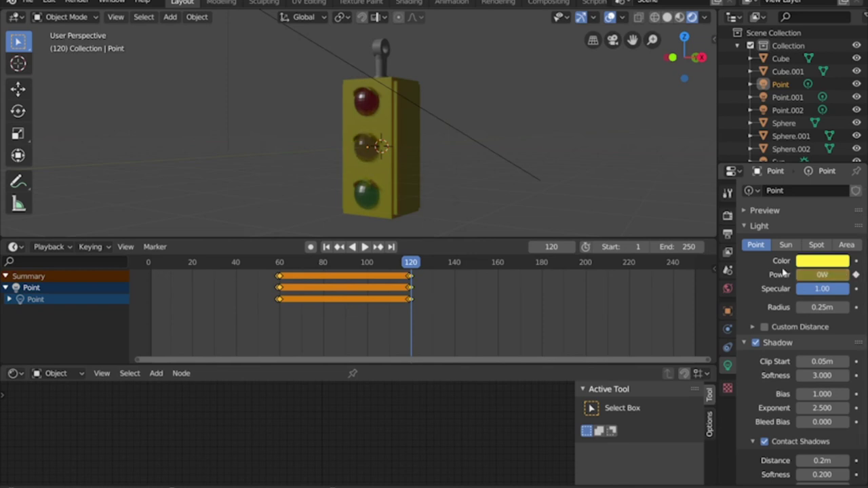
Step: Keyframe the red lens's Mix Shader factor at 0 on frame 119 and at 1 on frame 120
{"action": "left_click", "coordinate": [370, 108]}
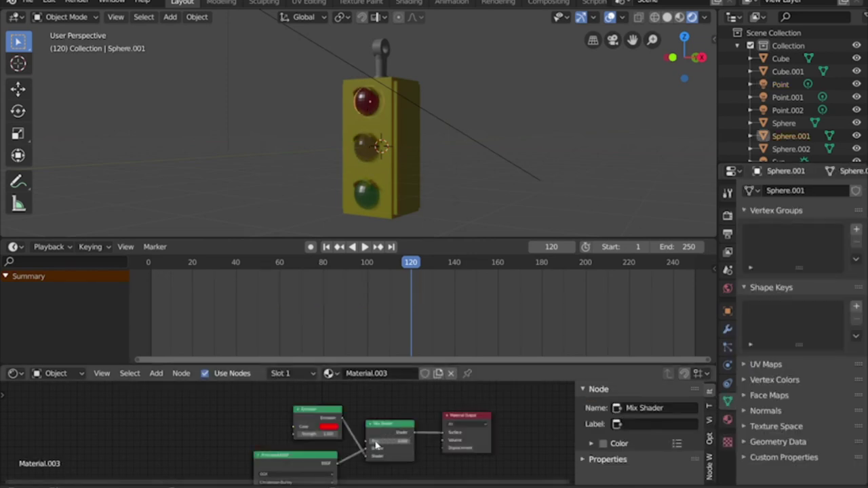
{"action": "left_click_drag", "start_coordinate": [409, 265], "coordinate": [408, 270]}
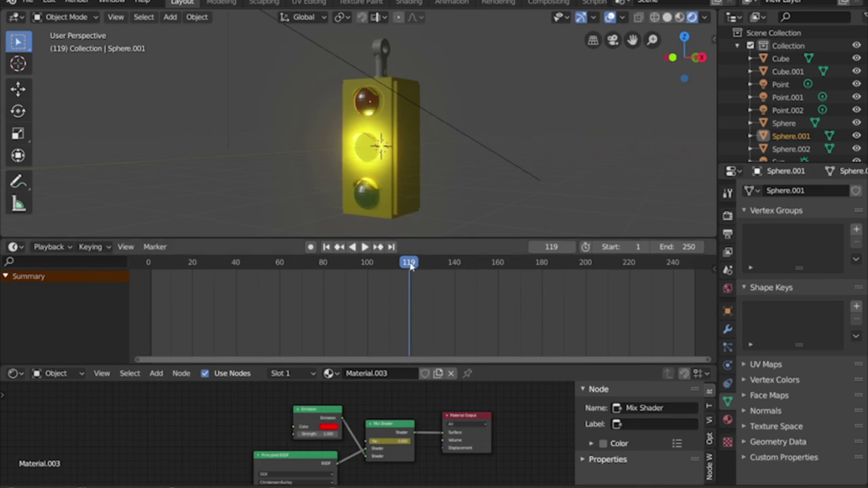
{"action": "key", "text": "space"}
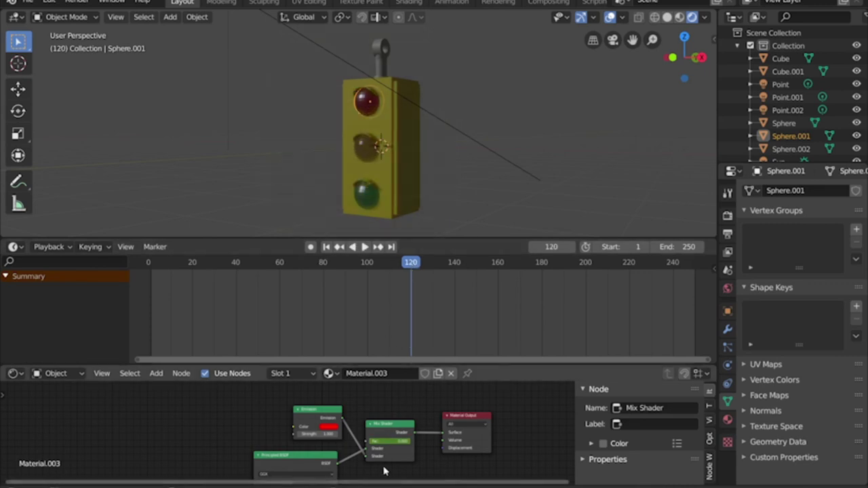
{"action": "left_click_drag", "start_coordinate": [387, 446], "coordinate": [407, 442]}
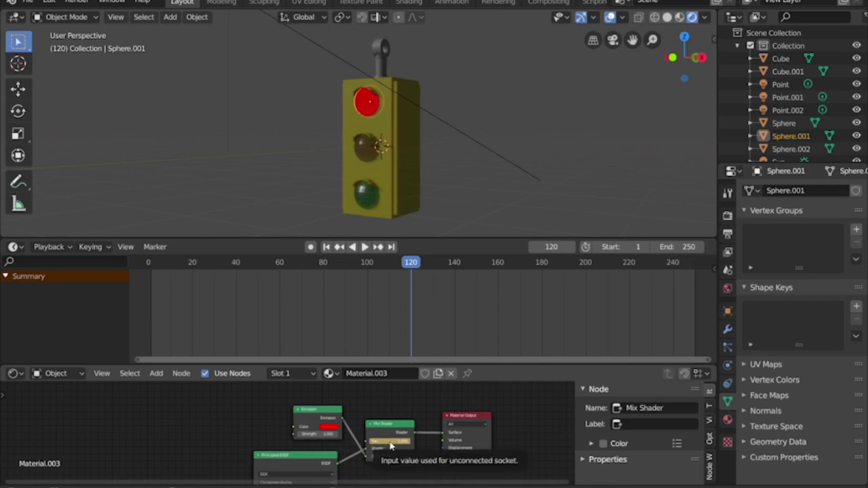
Step: Keyframe the red point light's power at 0 W on frame 119 and at 5000 W on frame 120
{"action": "left_click", "coordinate": [371, 112]}
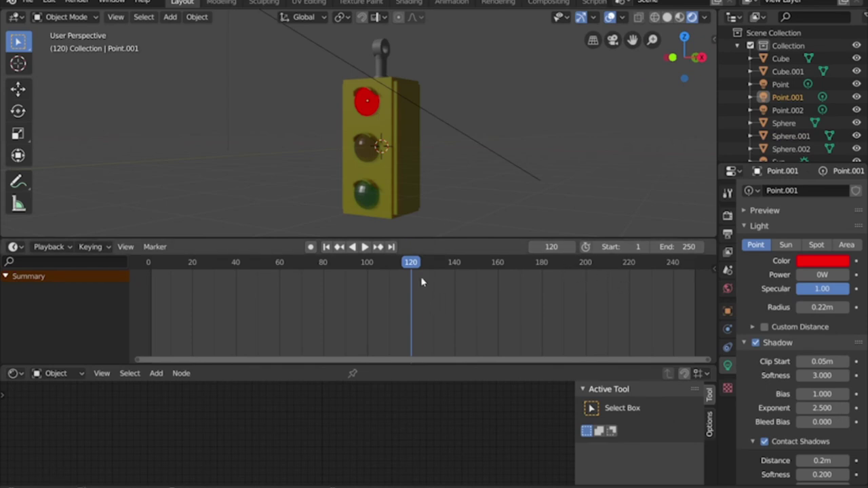
{"action": "left_click_drag", "start_coordinate": [411, 266], "coordinate": [409, 266]}
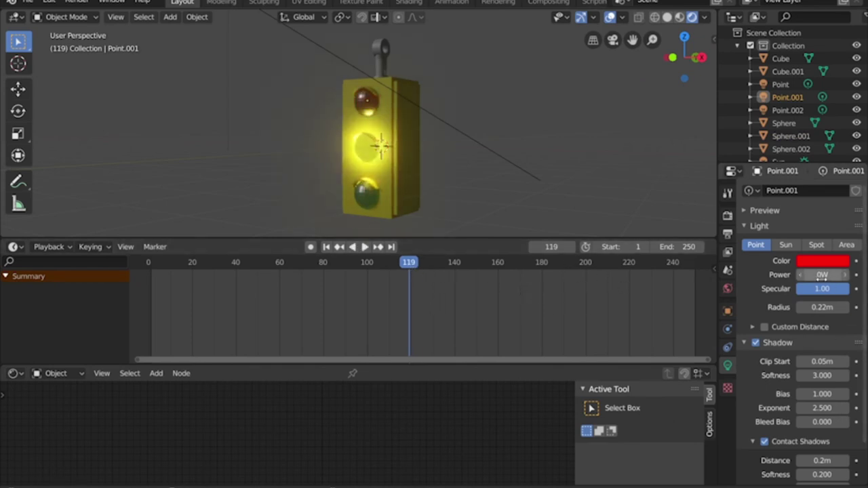
{"action": "key", "text": "i"}
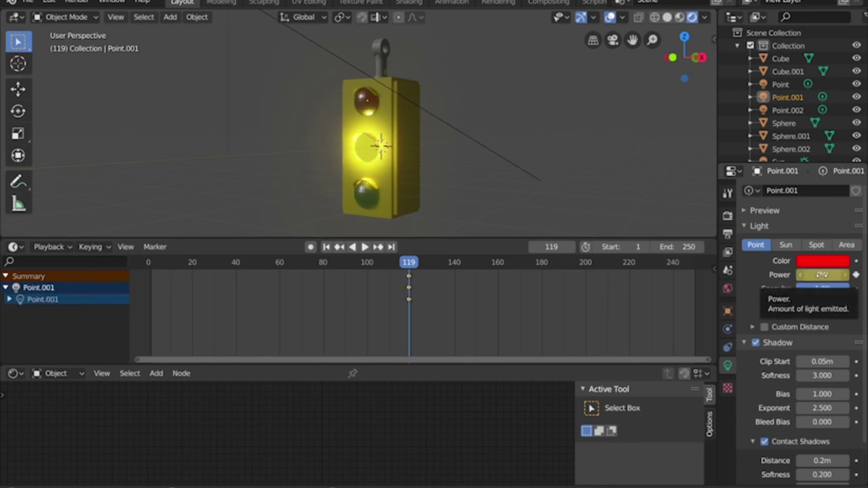
{"action": "left_click", "coordinate": [411, 263]}
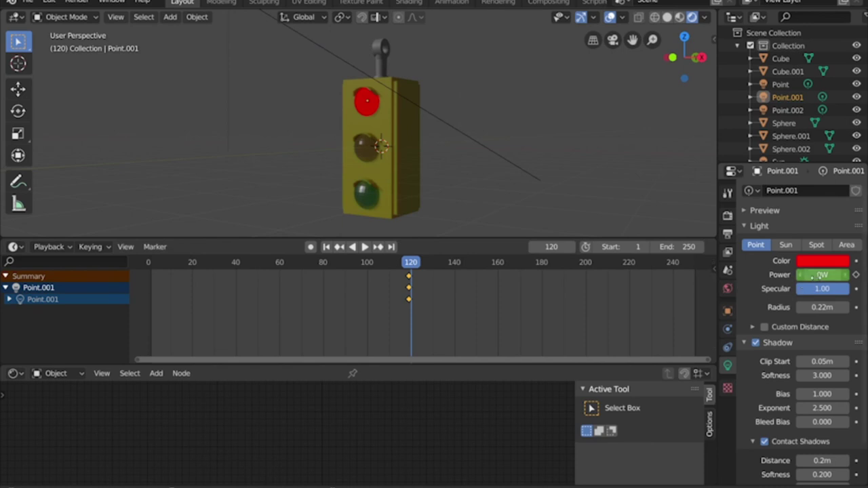
{"action": "left_click", "coordinate": [811, 276]}
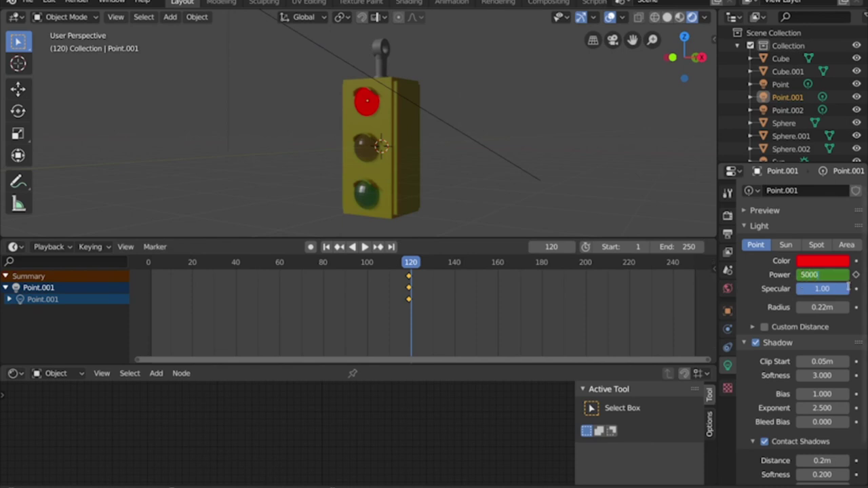
{"action": "type", "text": "5000"}
{"action": "key", "text": "Return"}
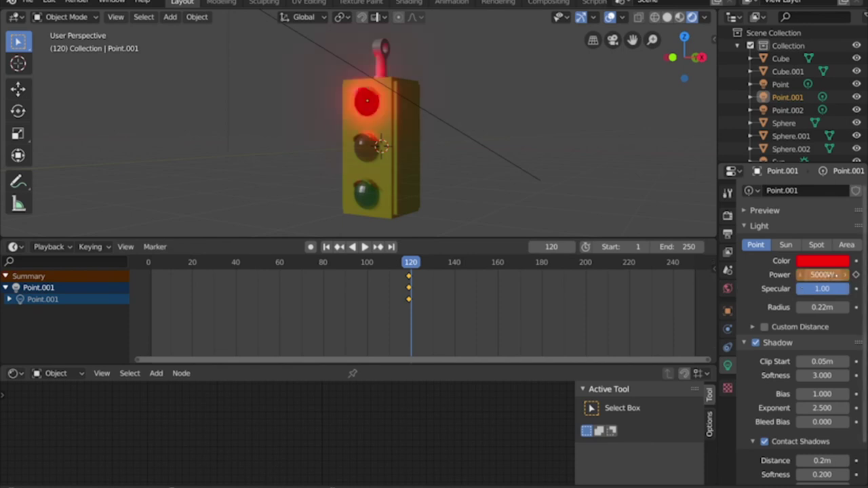
{"action": "key", "text": "i"}
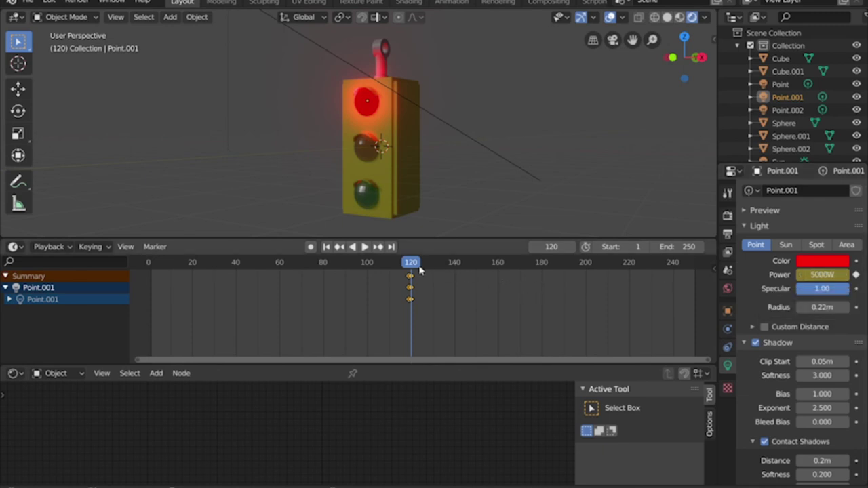
Step: Return to frame 0 and play the animation to check the green, yellow and red signal sequence
{"action": "left_click_drag", "start_coordinate": [409, 267], "coordinate": [148, 265]}
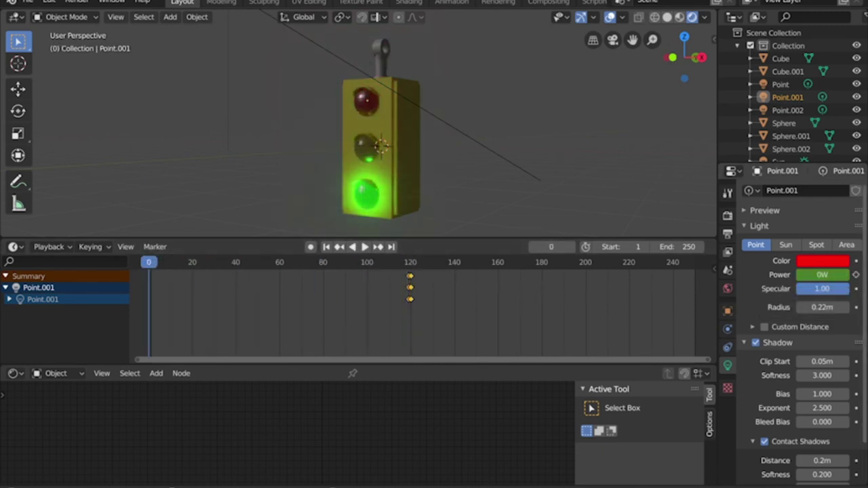
{"action": "key", "text": "space"}
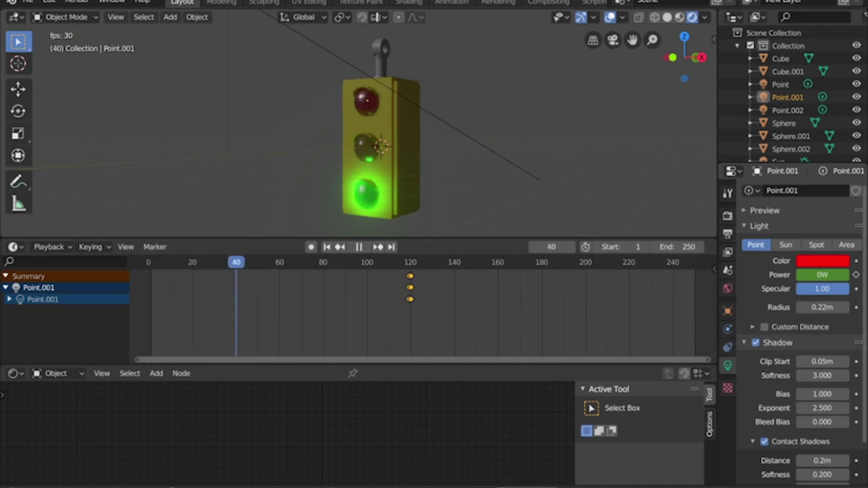